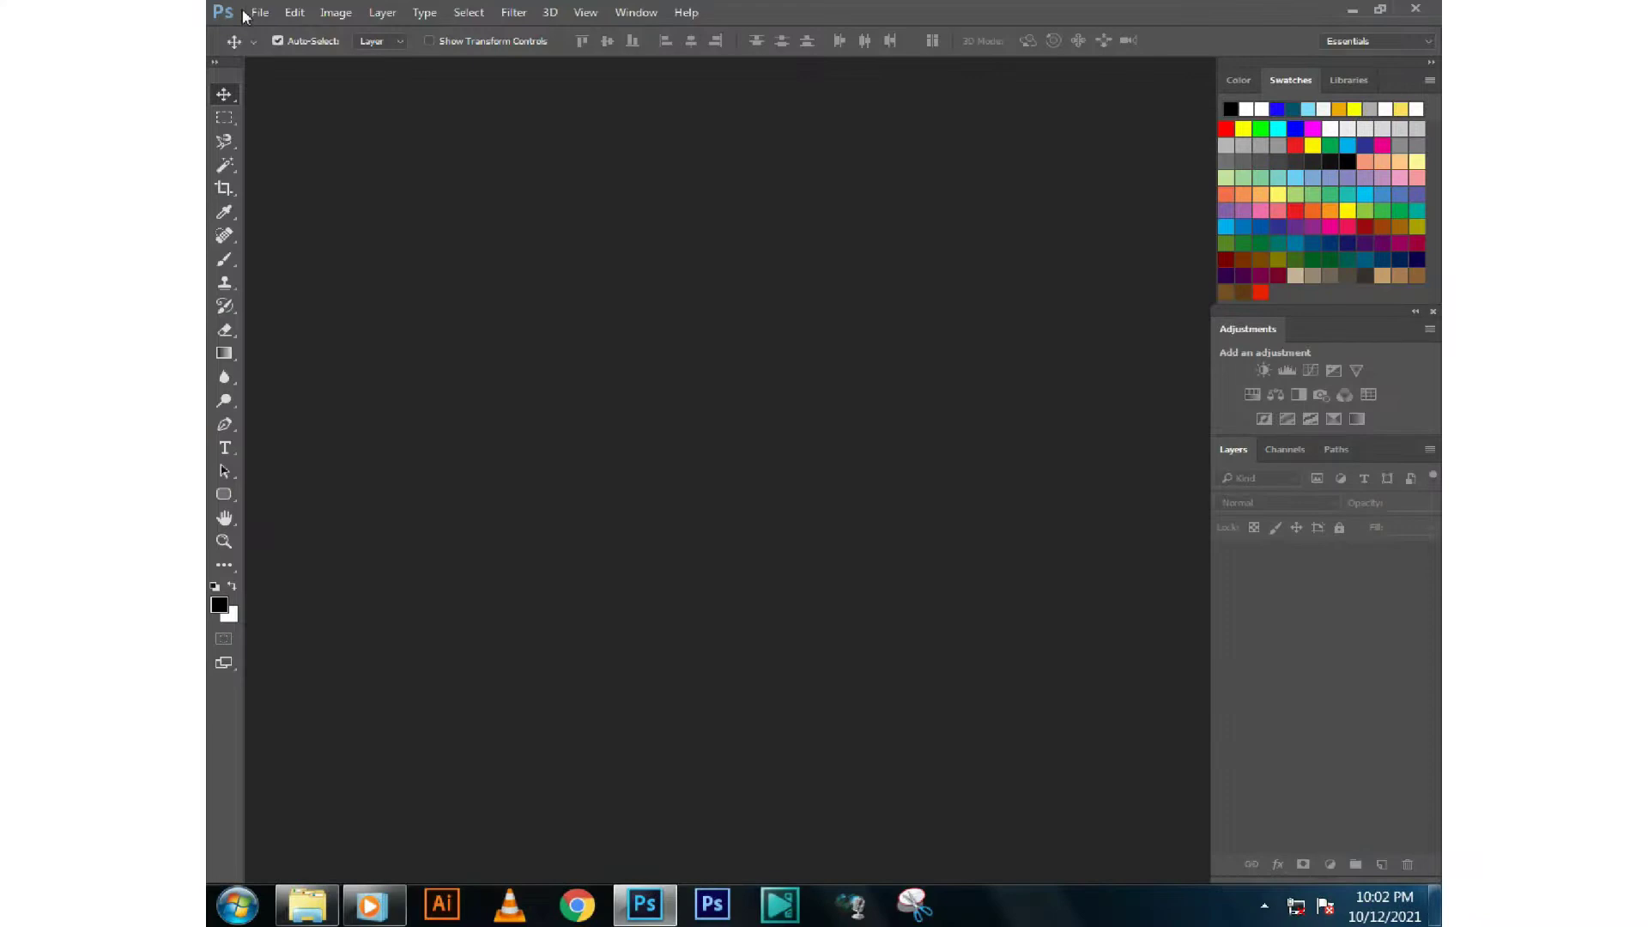
Create a new white 8 × 8 inch, 300 ppi document
click(257, 12)
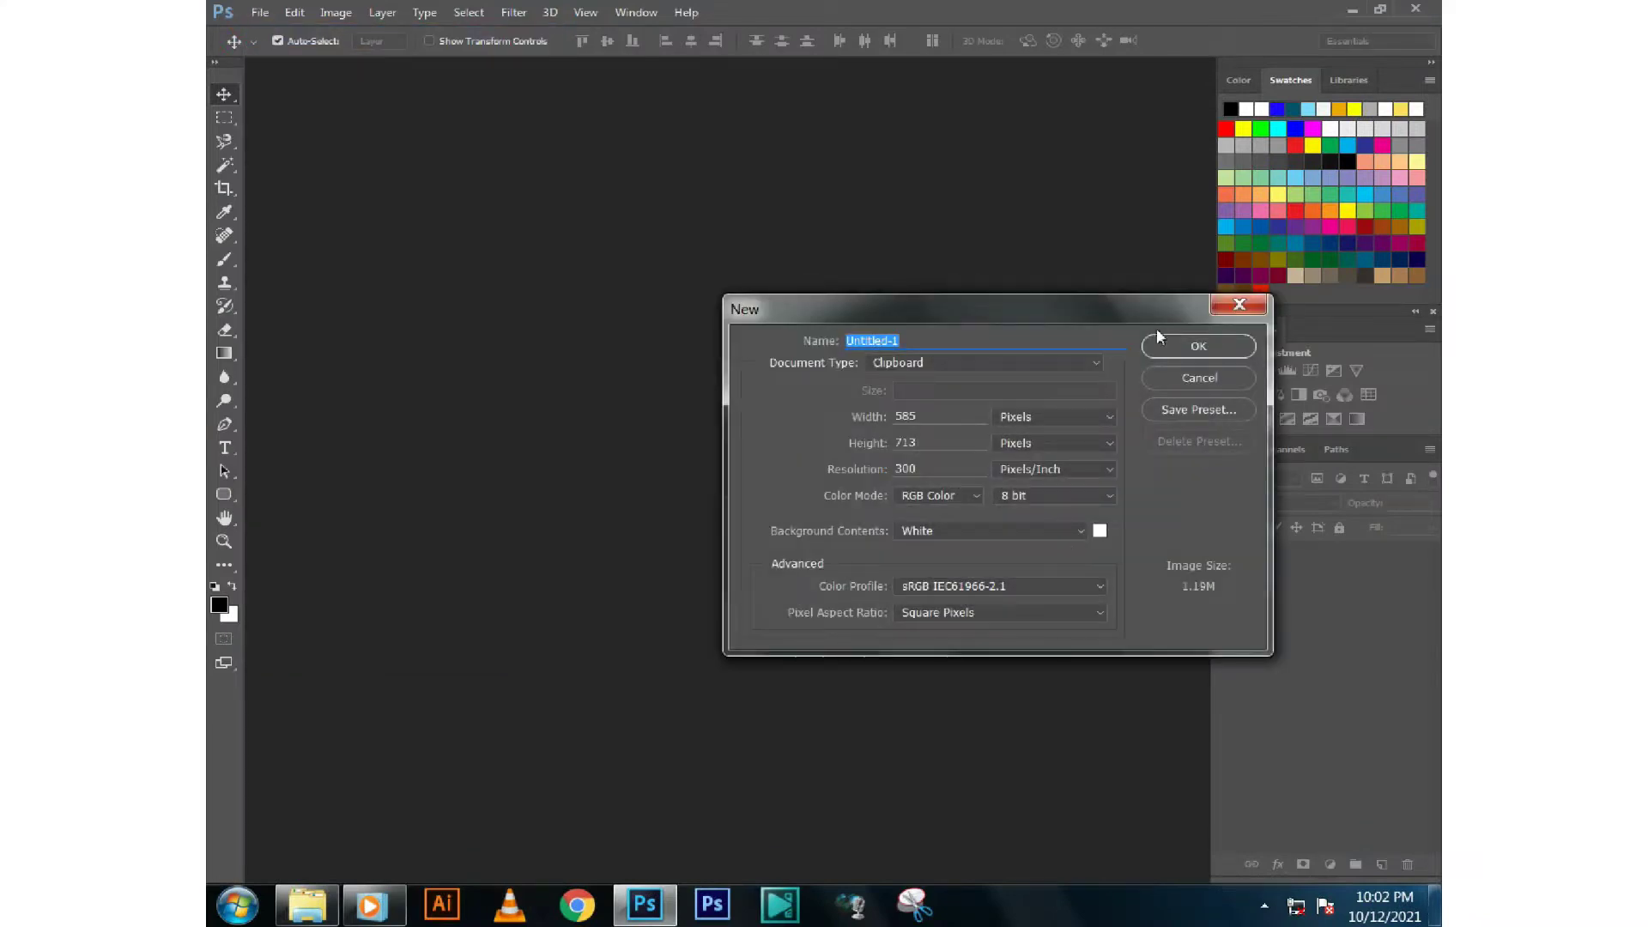
click(1104, 416)
click(1008, 433)
text(8)
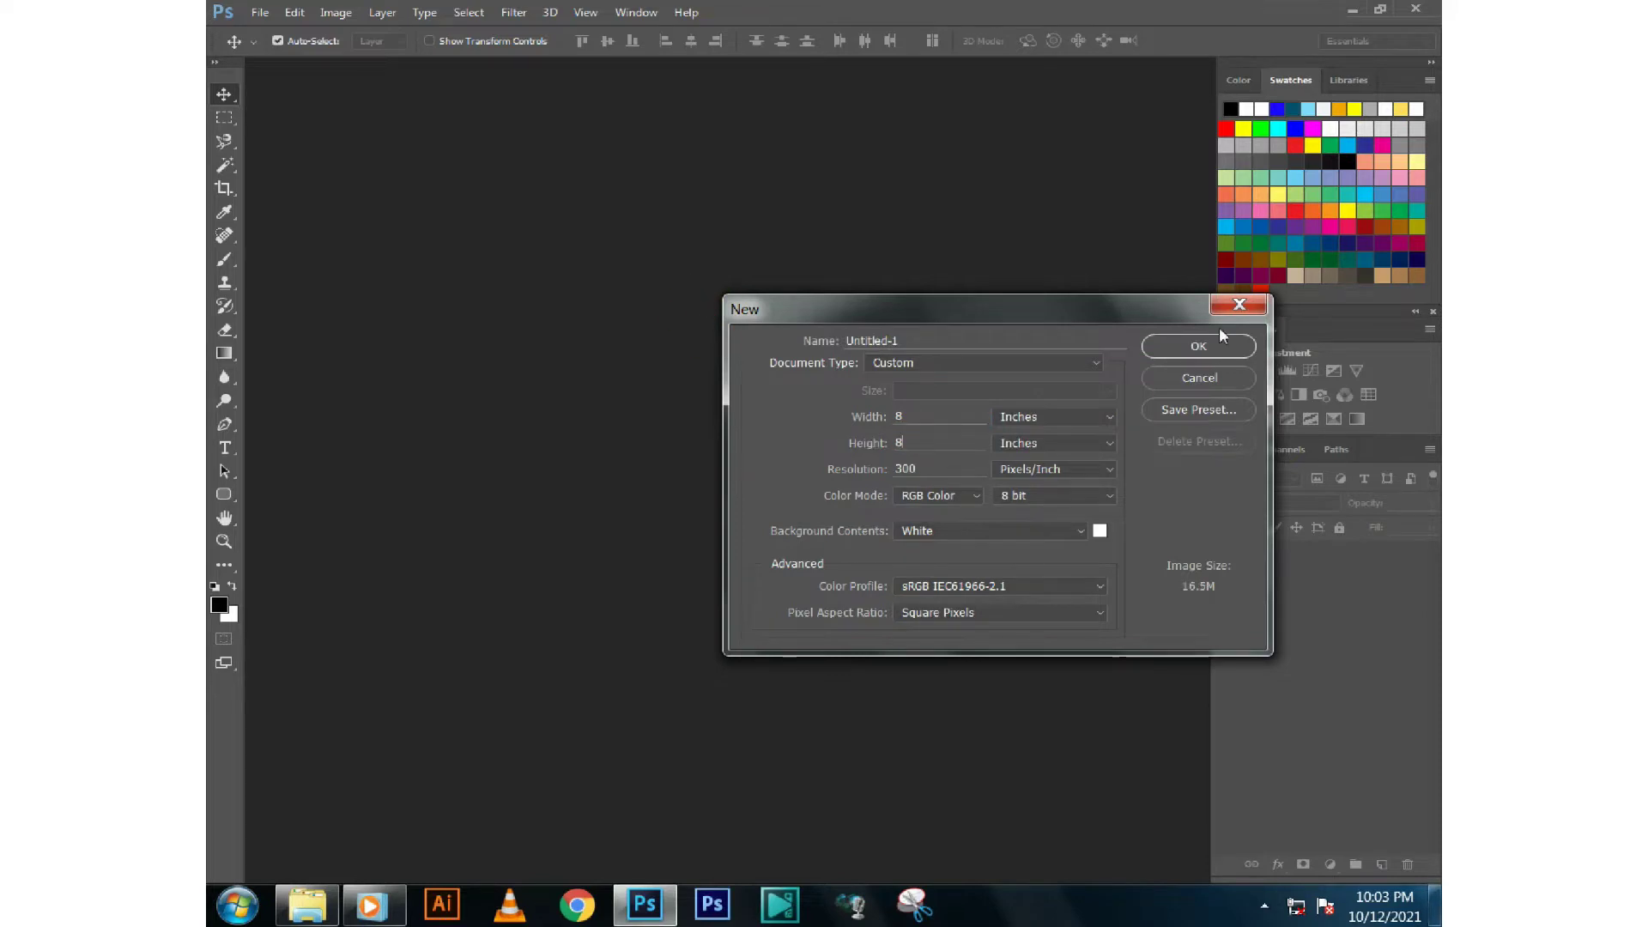
click(1195, 346)
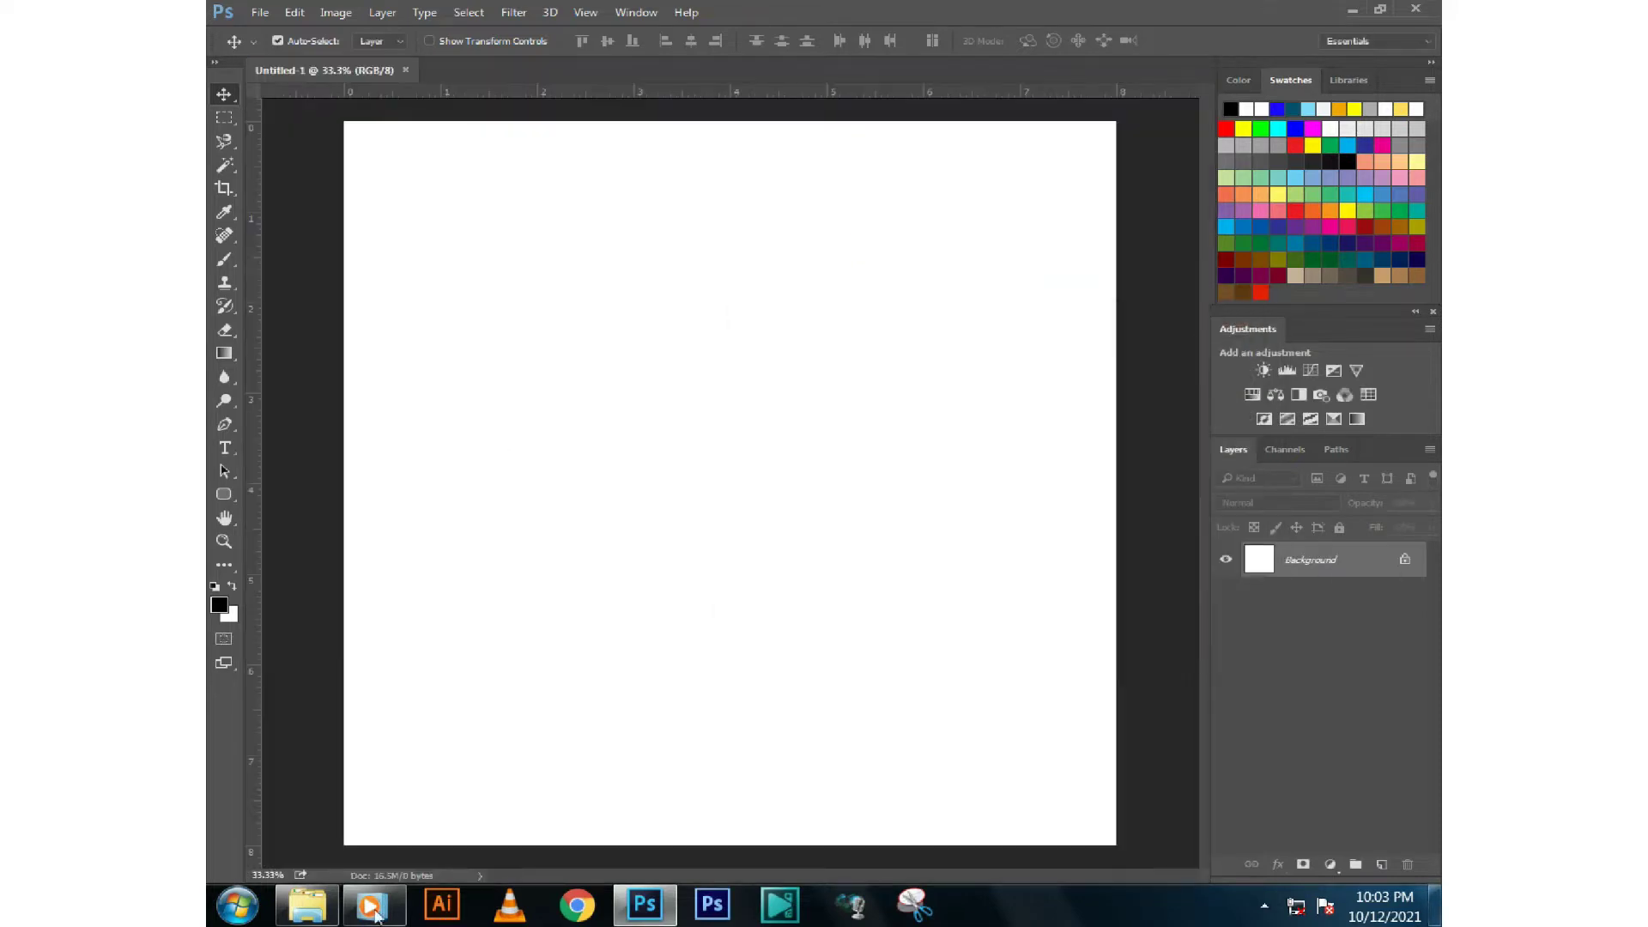
Drag the yellow teapot photo from its Explorer folder onto the canvas
click(307, 904)
click(290, 651)
mouse_move(648, 395)
mouse_down()
mouse_move(648, 917)
mouse_move(702, 520)
mouse_up()
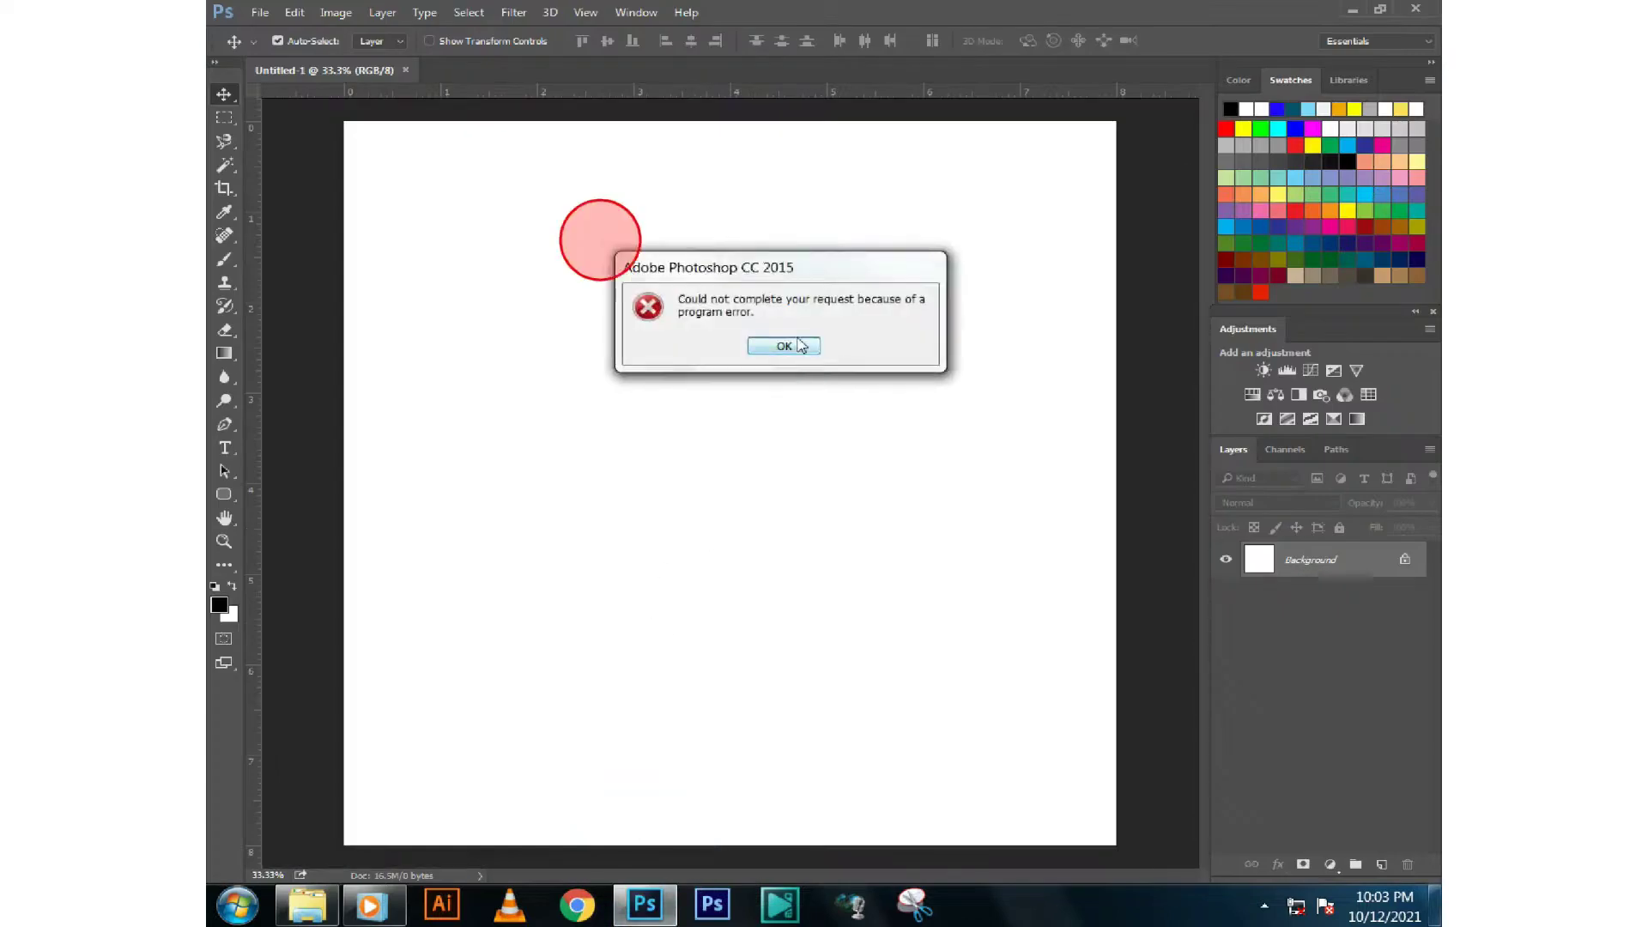
click(797, 345)
click(329, 903)
right_click(660, 344)
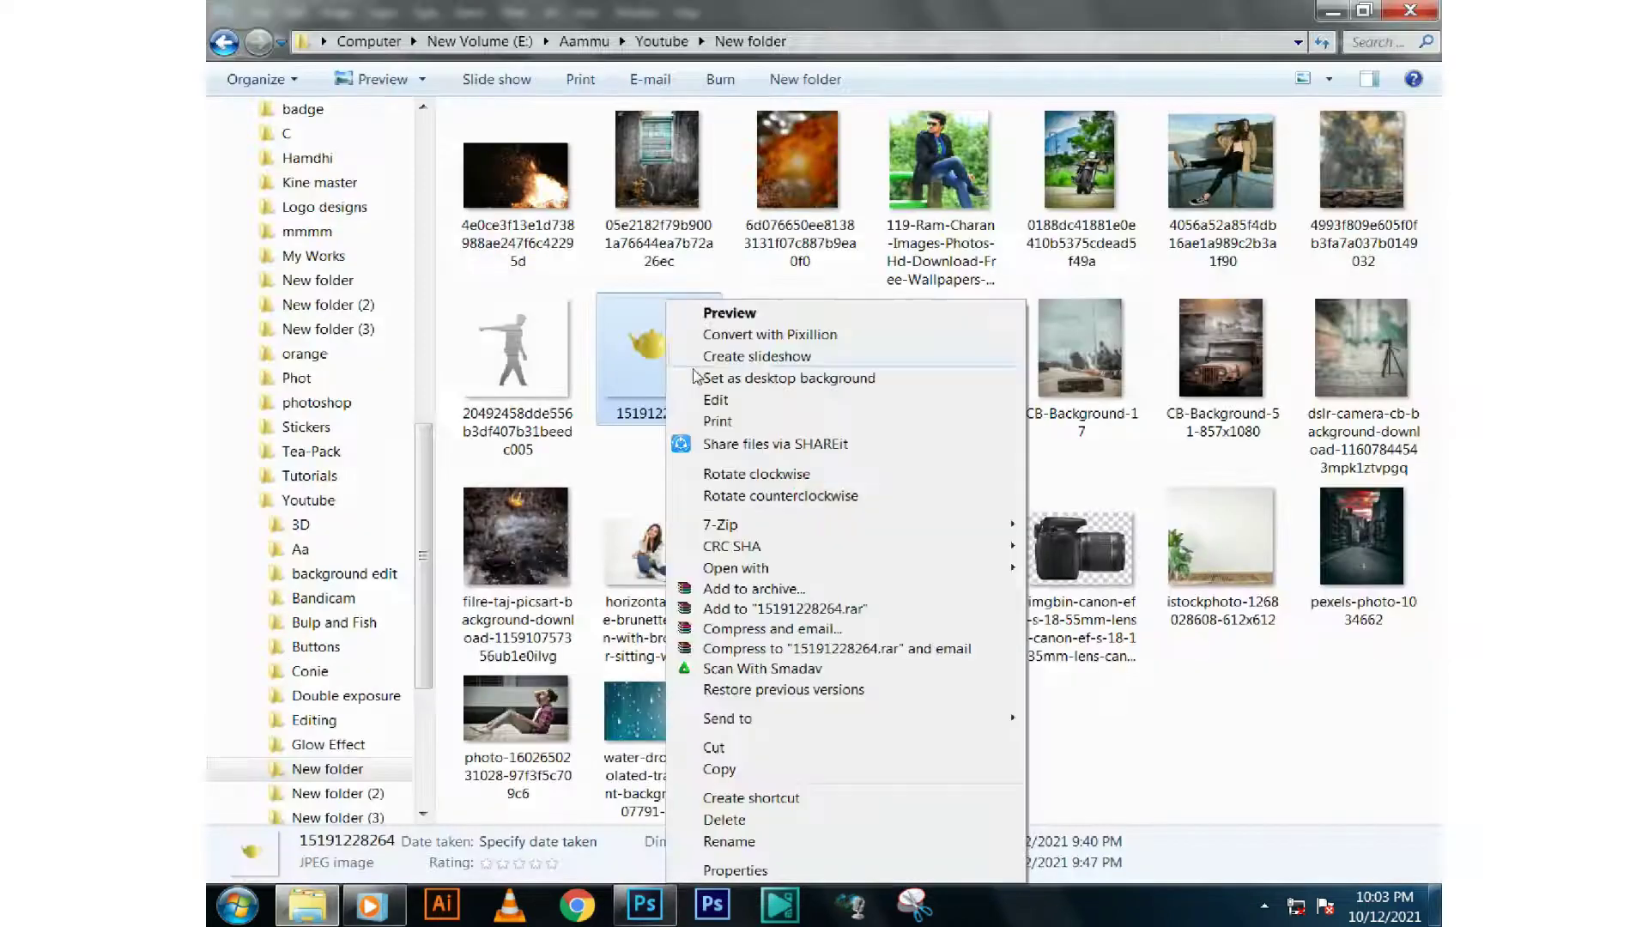
click(839, 497)
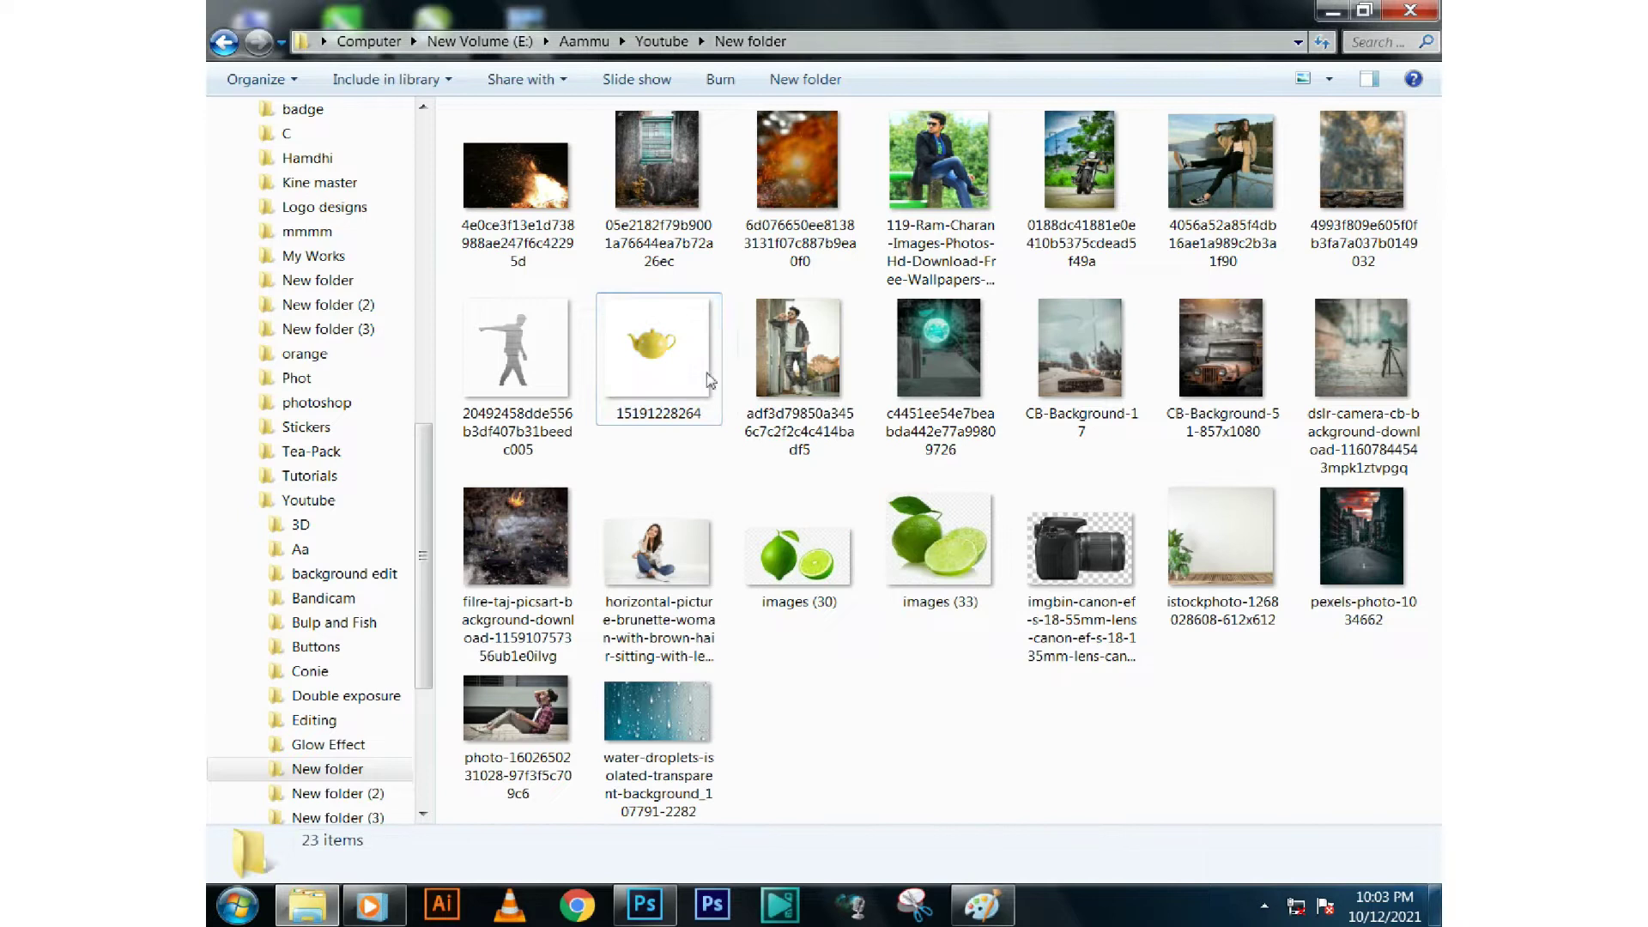
drag(709, 380, 759, 471)
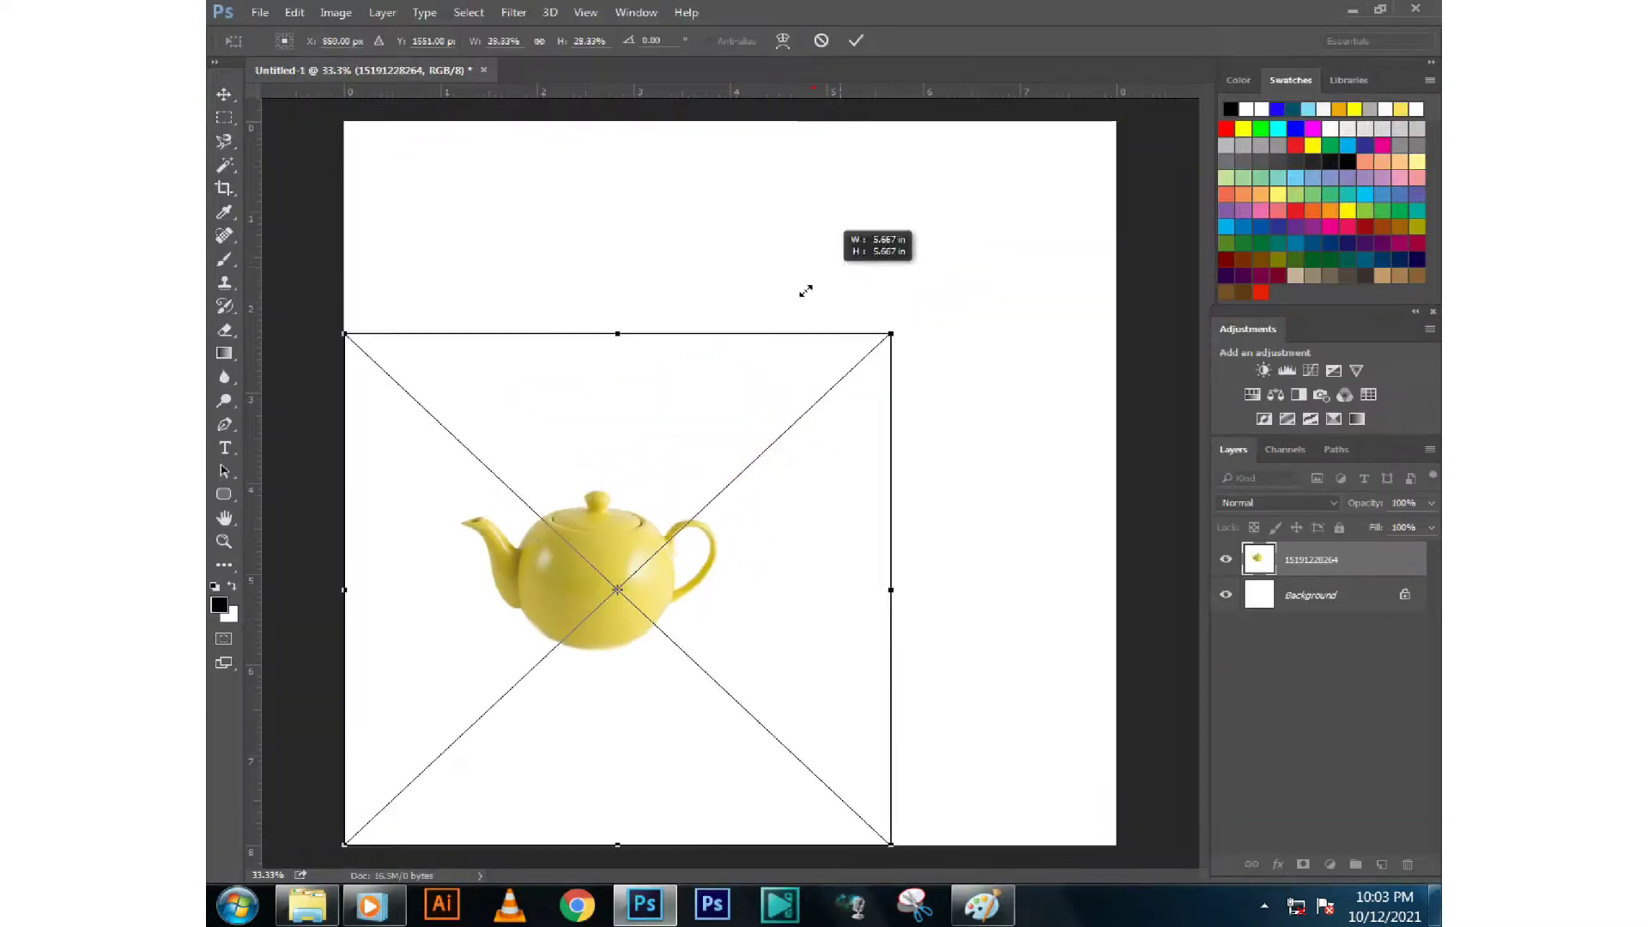
Shrink the teapot photo, move it near the centre, and rasterize the layer
drag(1115, 120, 870, 354)
drag(504, 390, 799, 445)
key(Return)
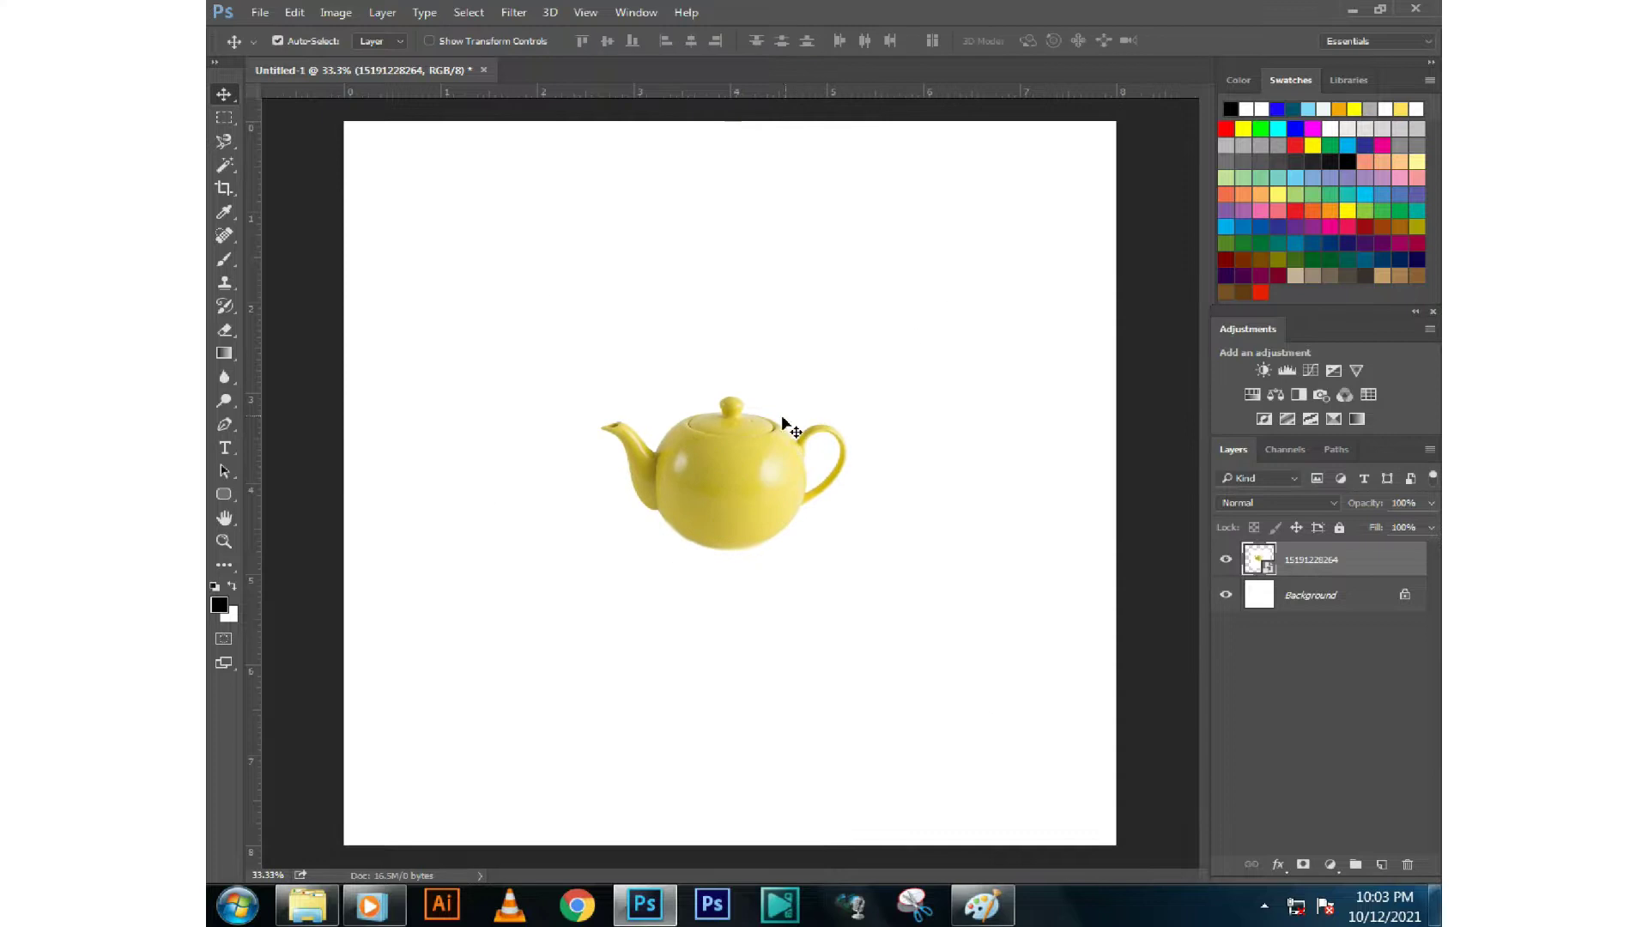
right_click(1284, 560)
click(859, 519)
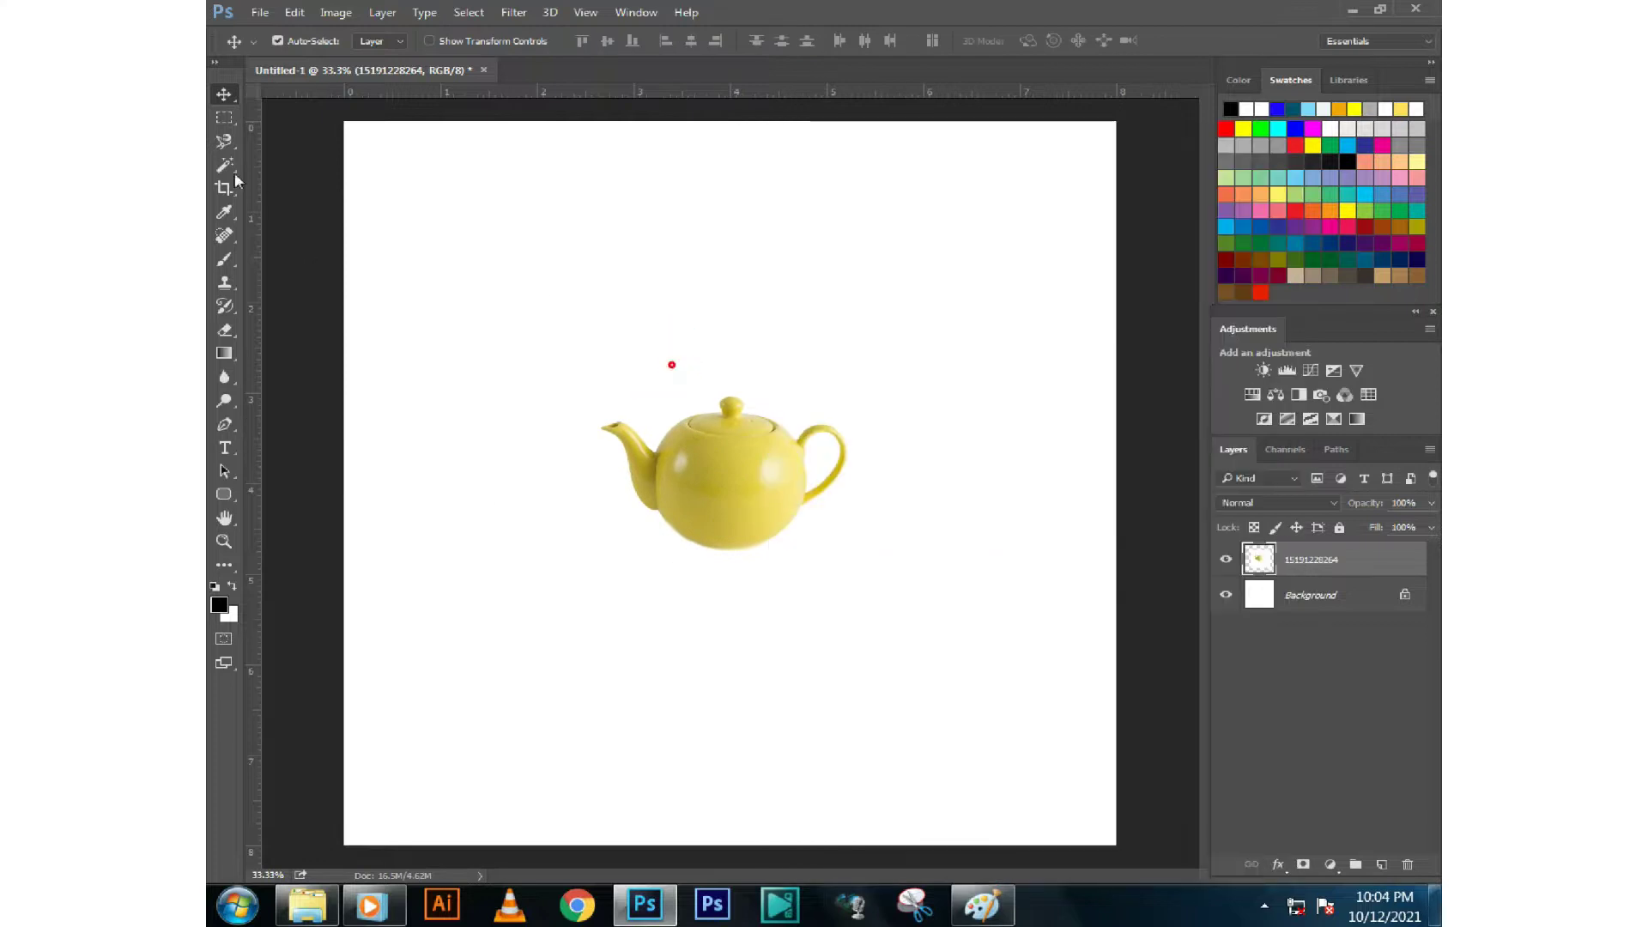
Magic-wand select the white around the teapot, then nudge it slightly up-left
key(w)
click(749, 379)
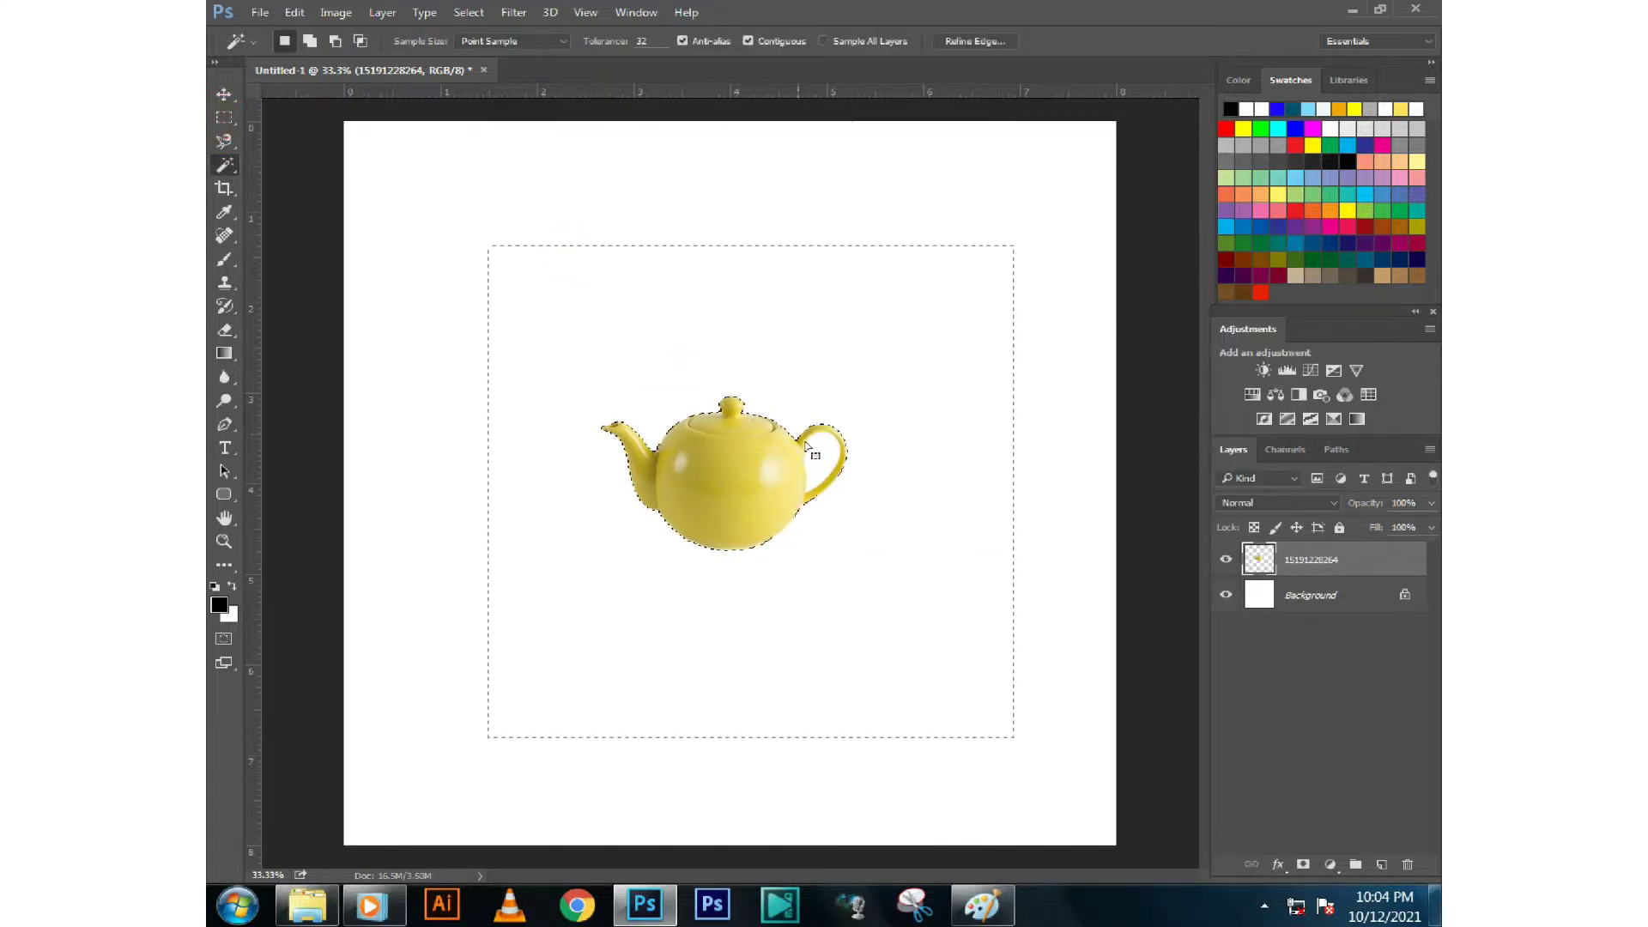
click(827, 460)
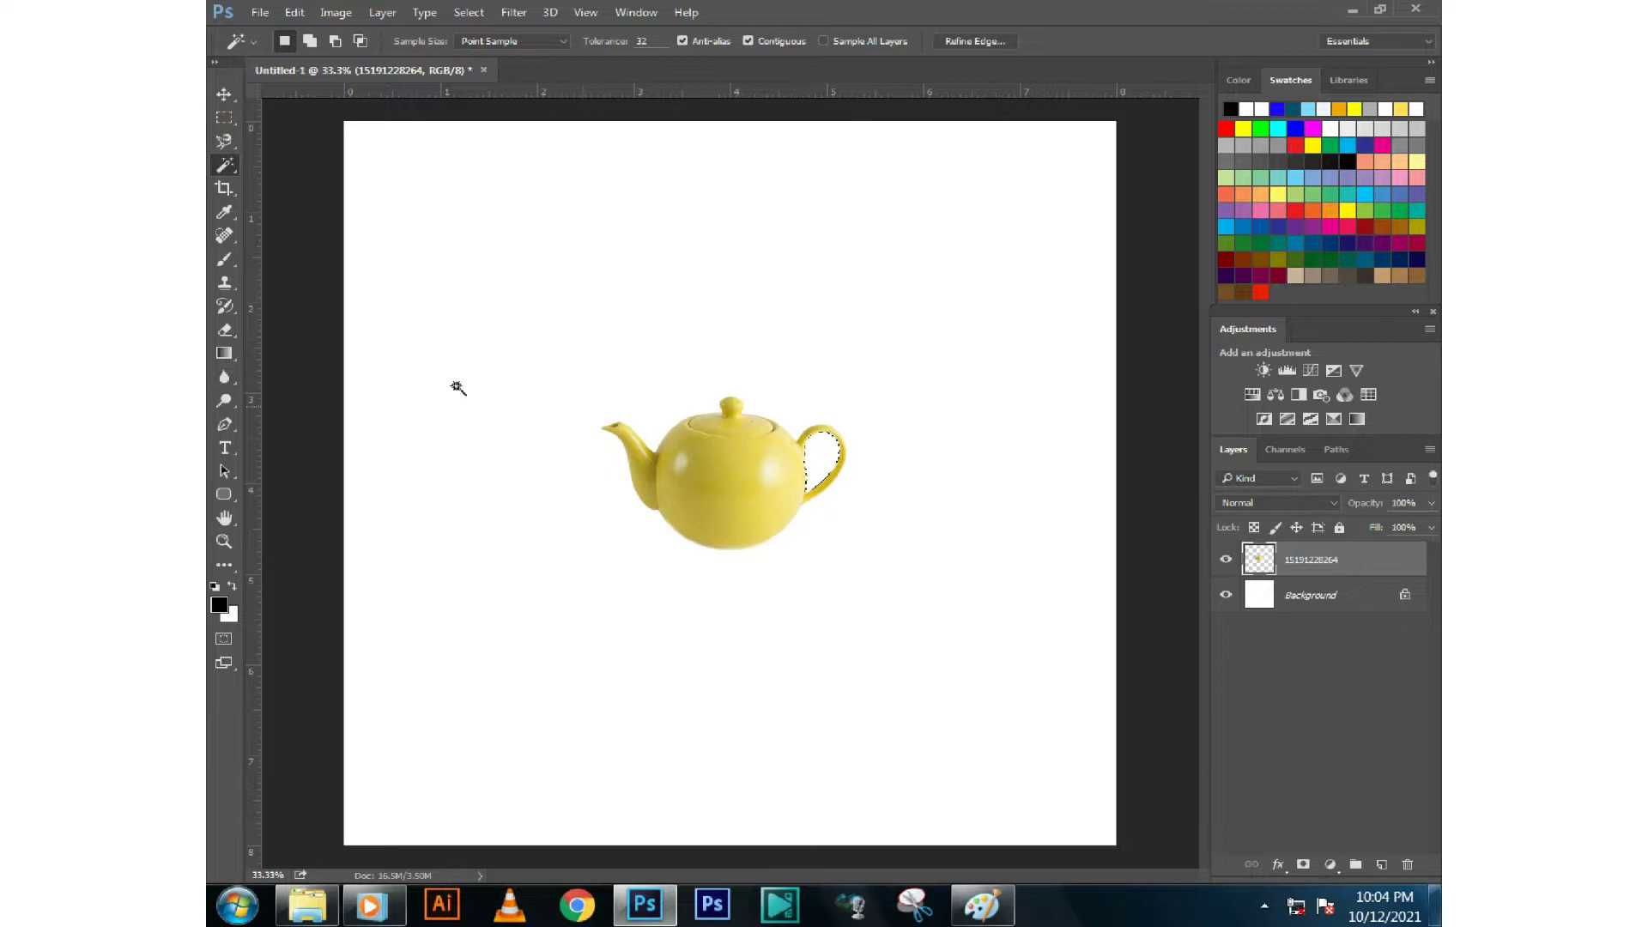
click(224, 117)
click(340, 147)
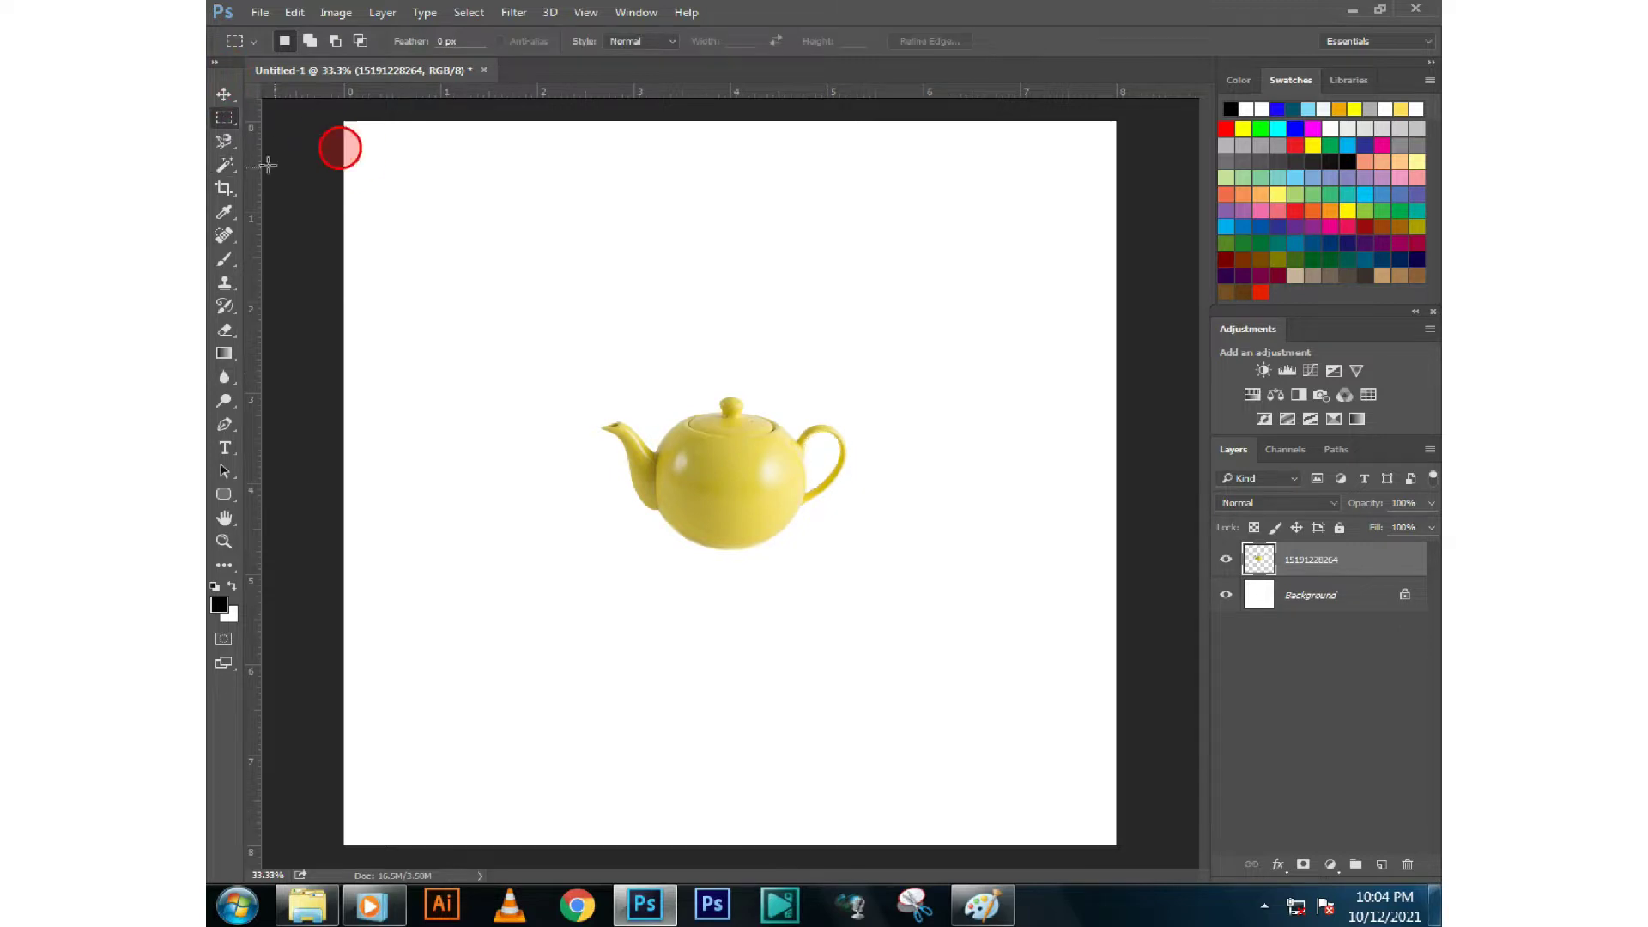
click(224, 95)
drag(740, 501, 721, 496)
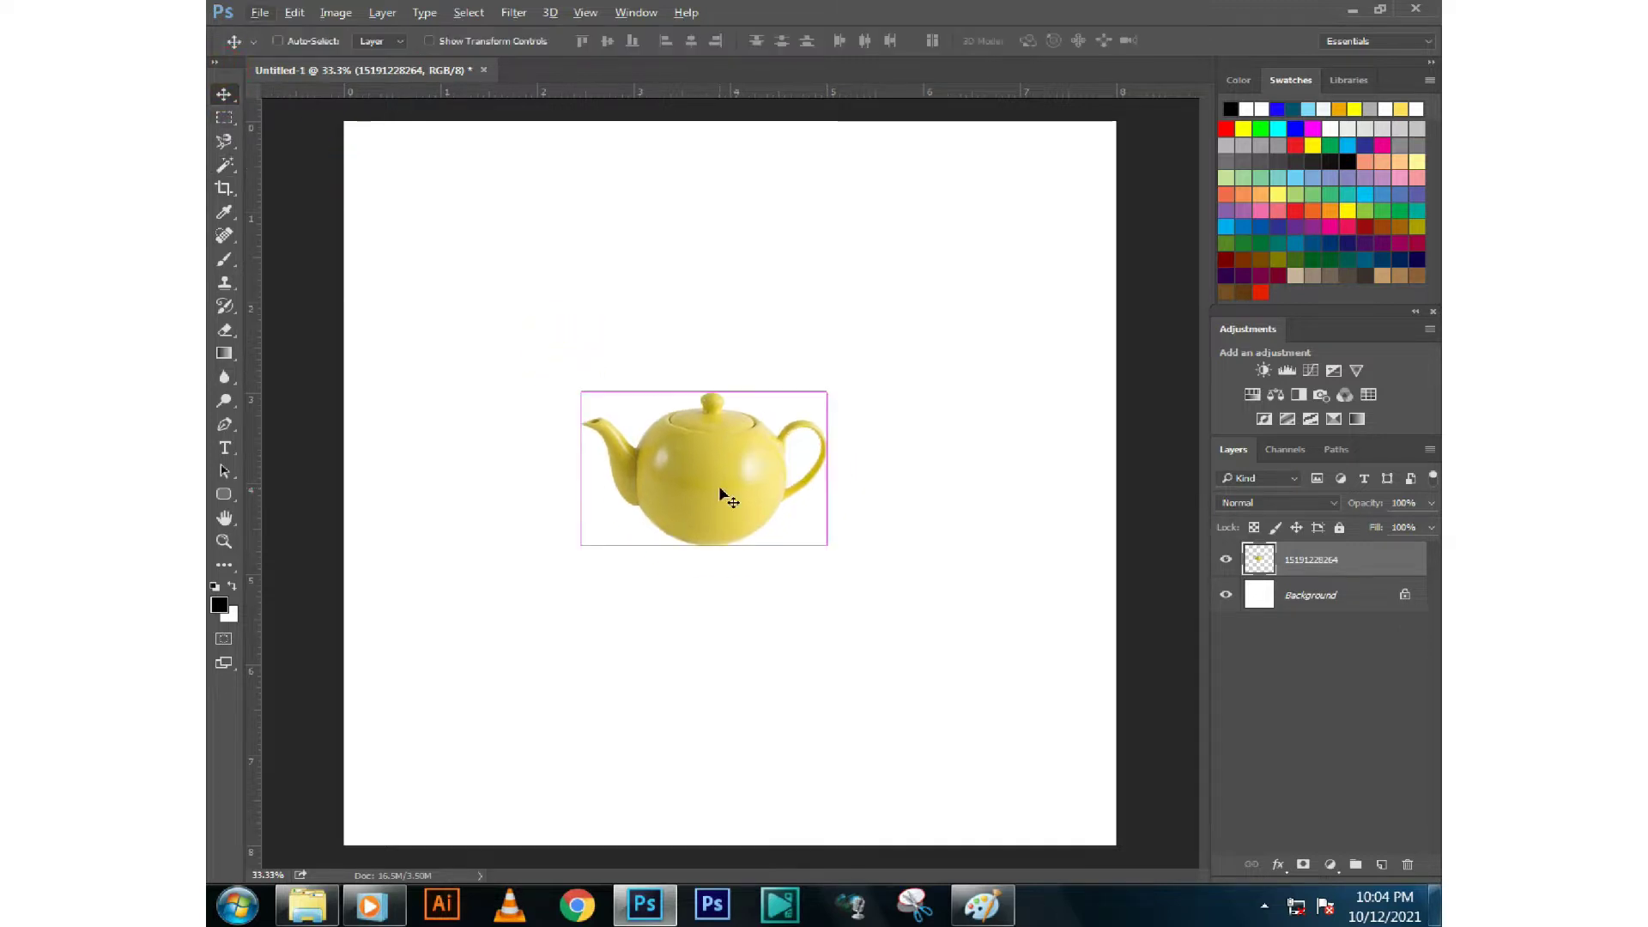
Enlarge the teapot to about 120% and drop the lime photo onto the canvas
key(ctrl+t)
mouse_move(827, 391)
mouse_down()
mouse_move(865, 365)
mouse_move(794, 445)
mouse_up()
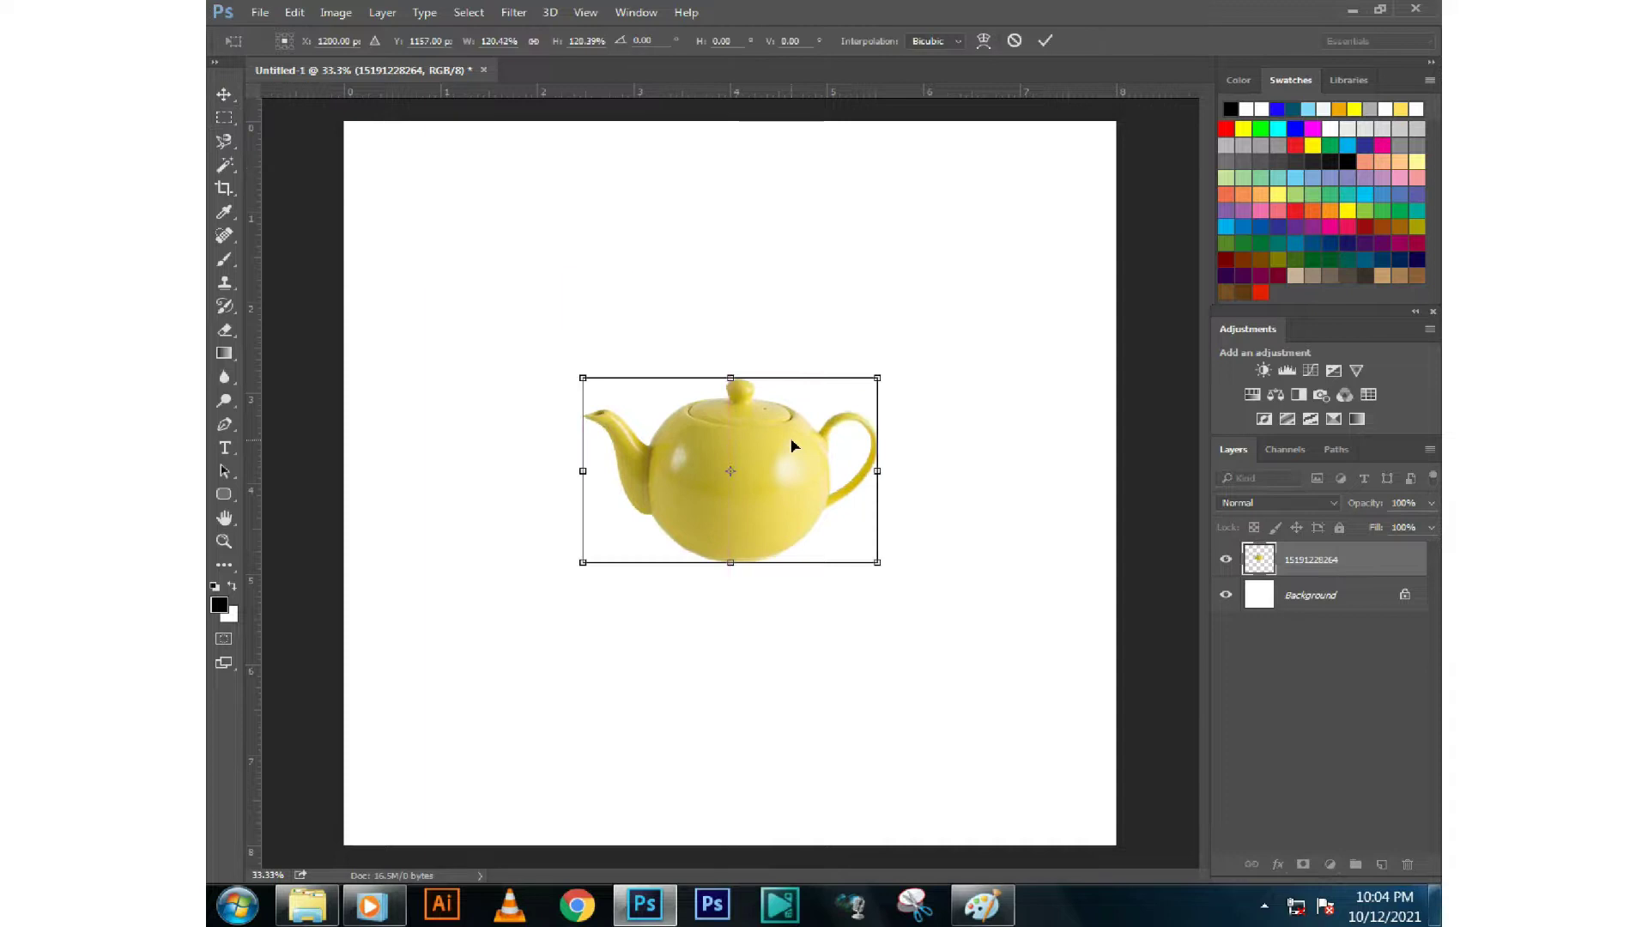
key(Return)
click(319, 912)
drag(816, 536, 757, 531)
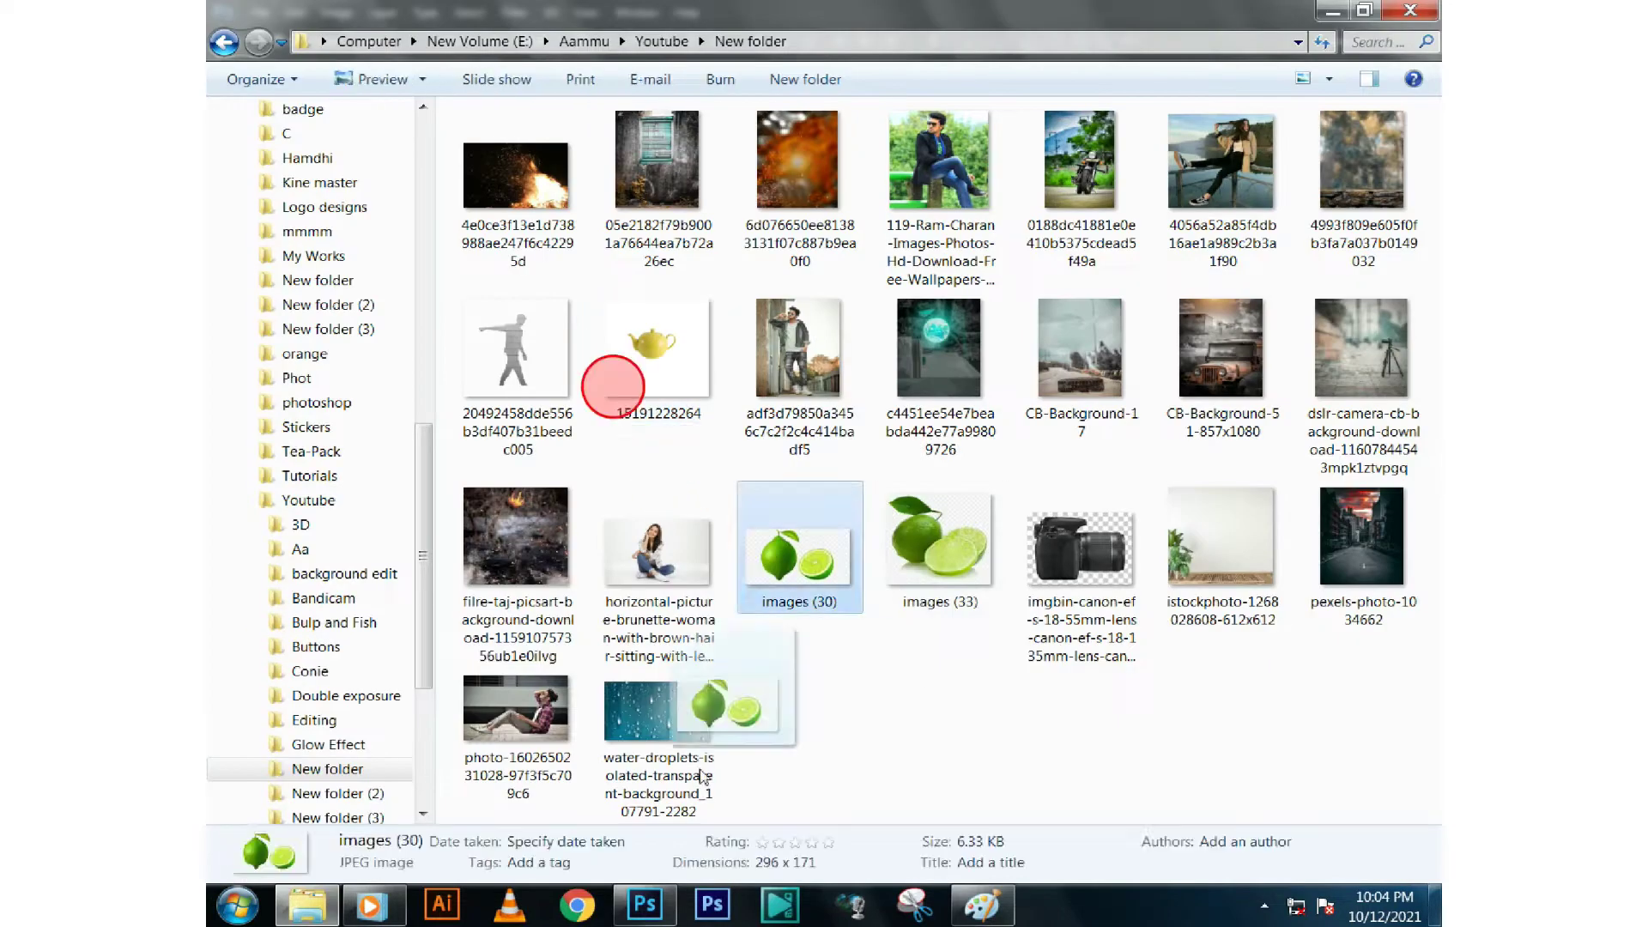
Rasterize the lime layer and delete the marquee-selected cut lime half
key(Return)
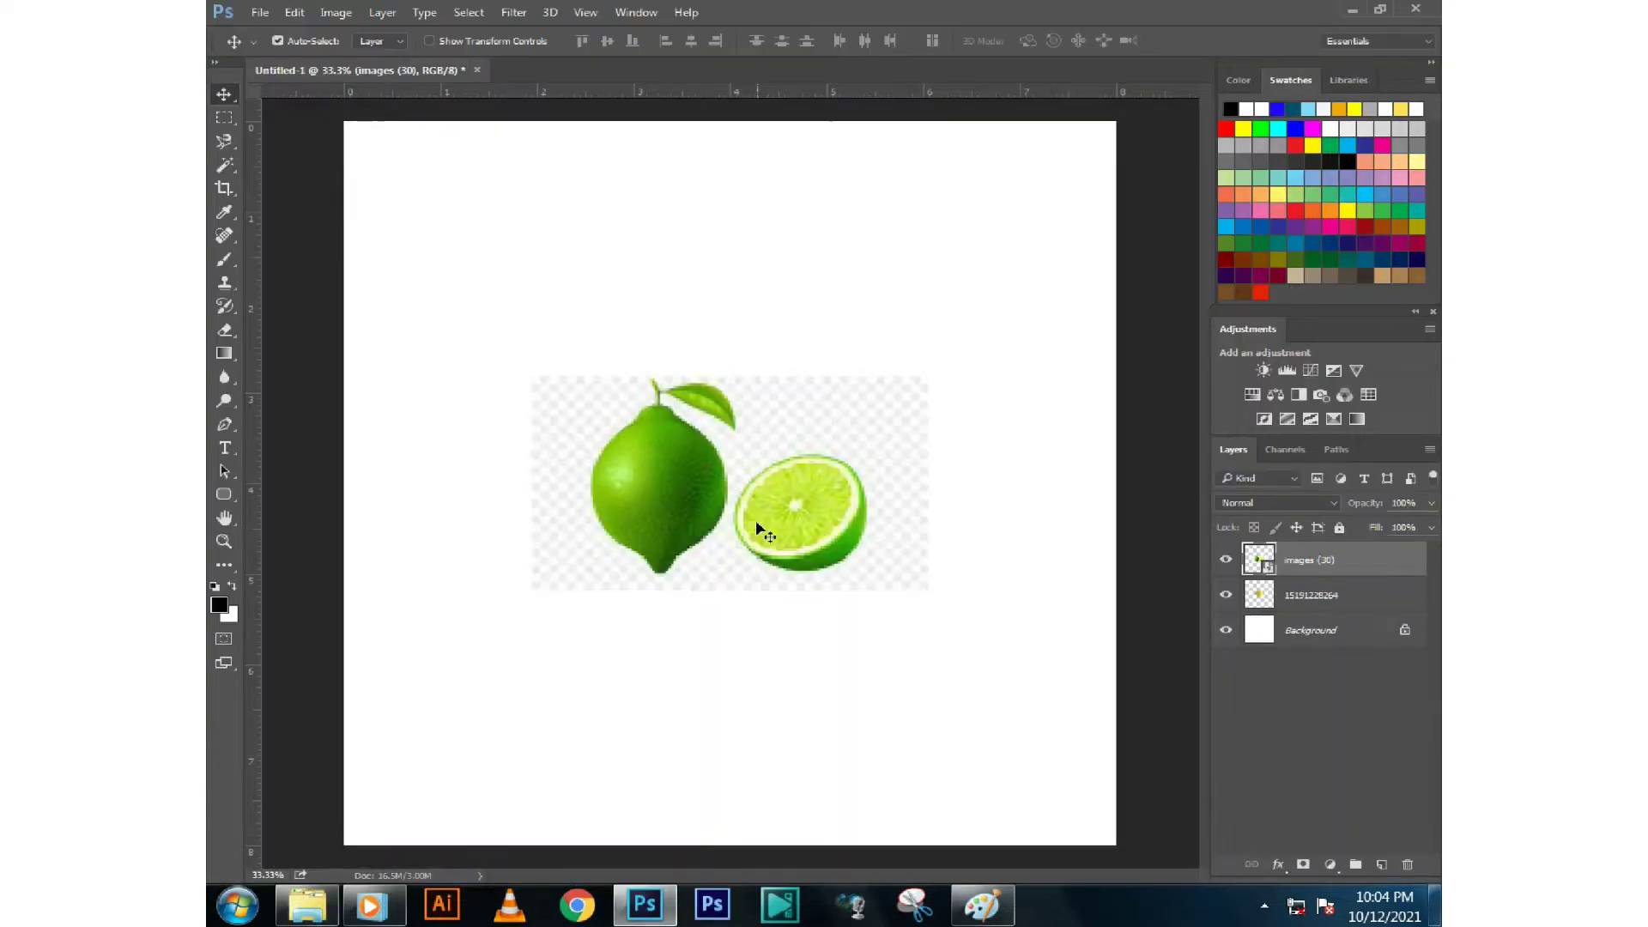
click(226, 119)
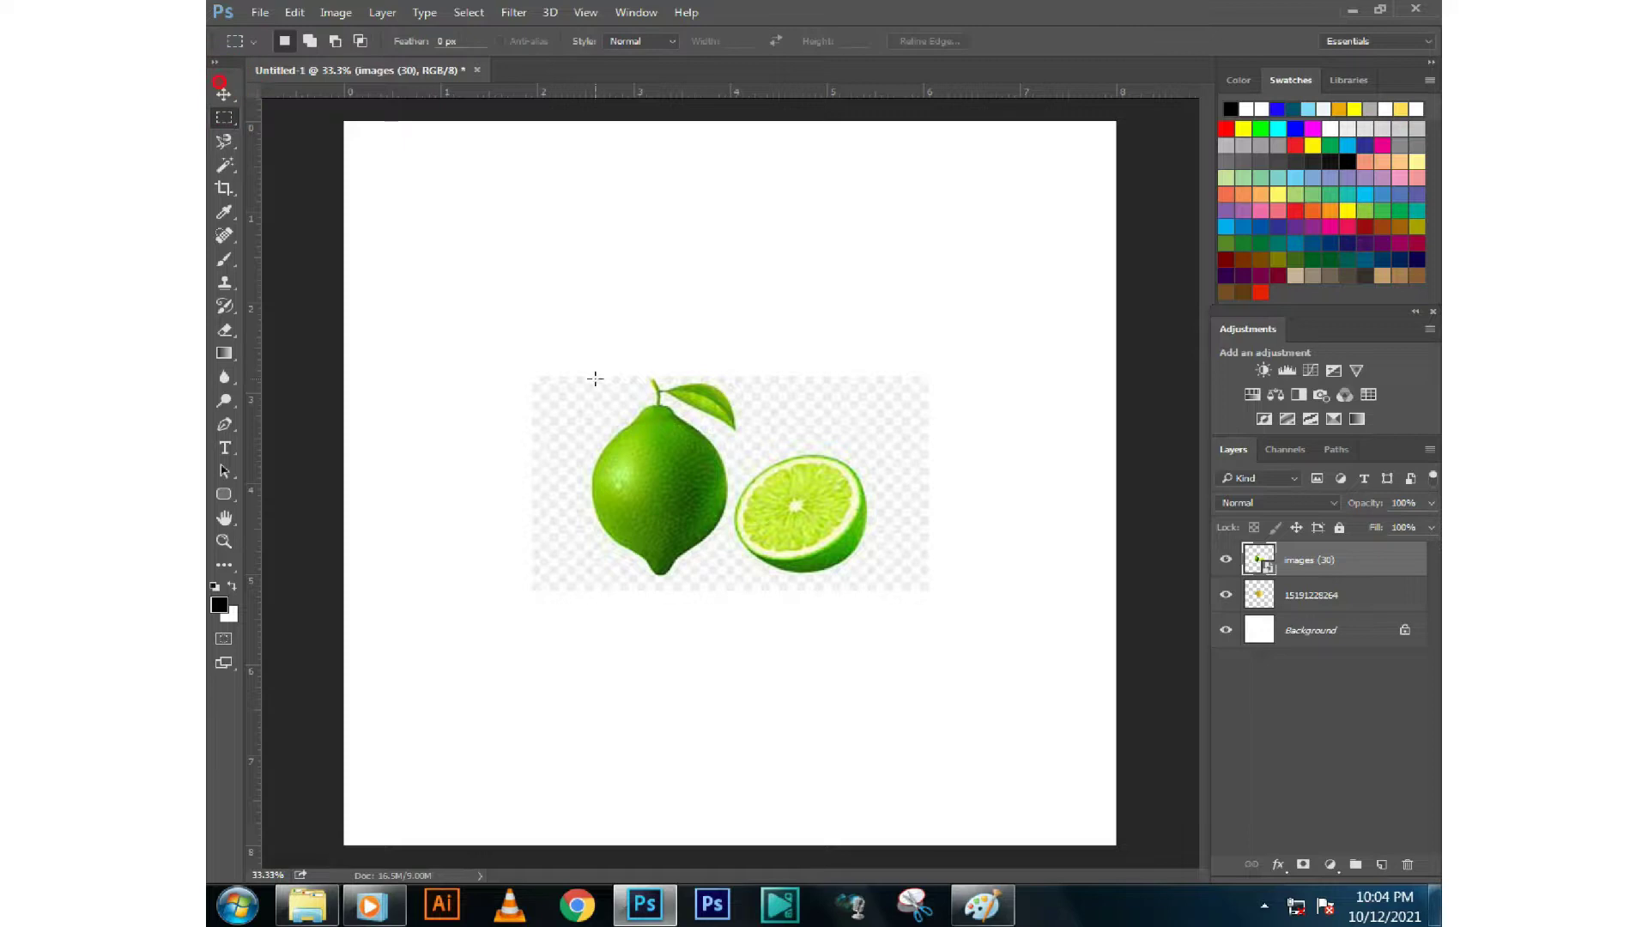
drag(733, 360, 970, 629)
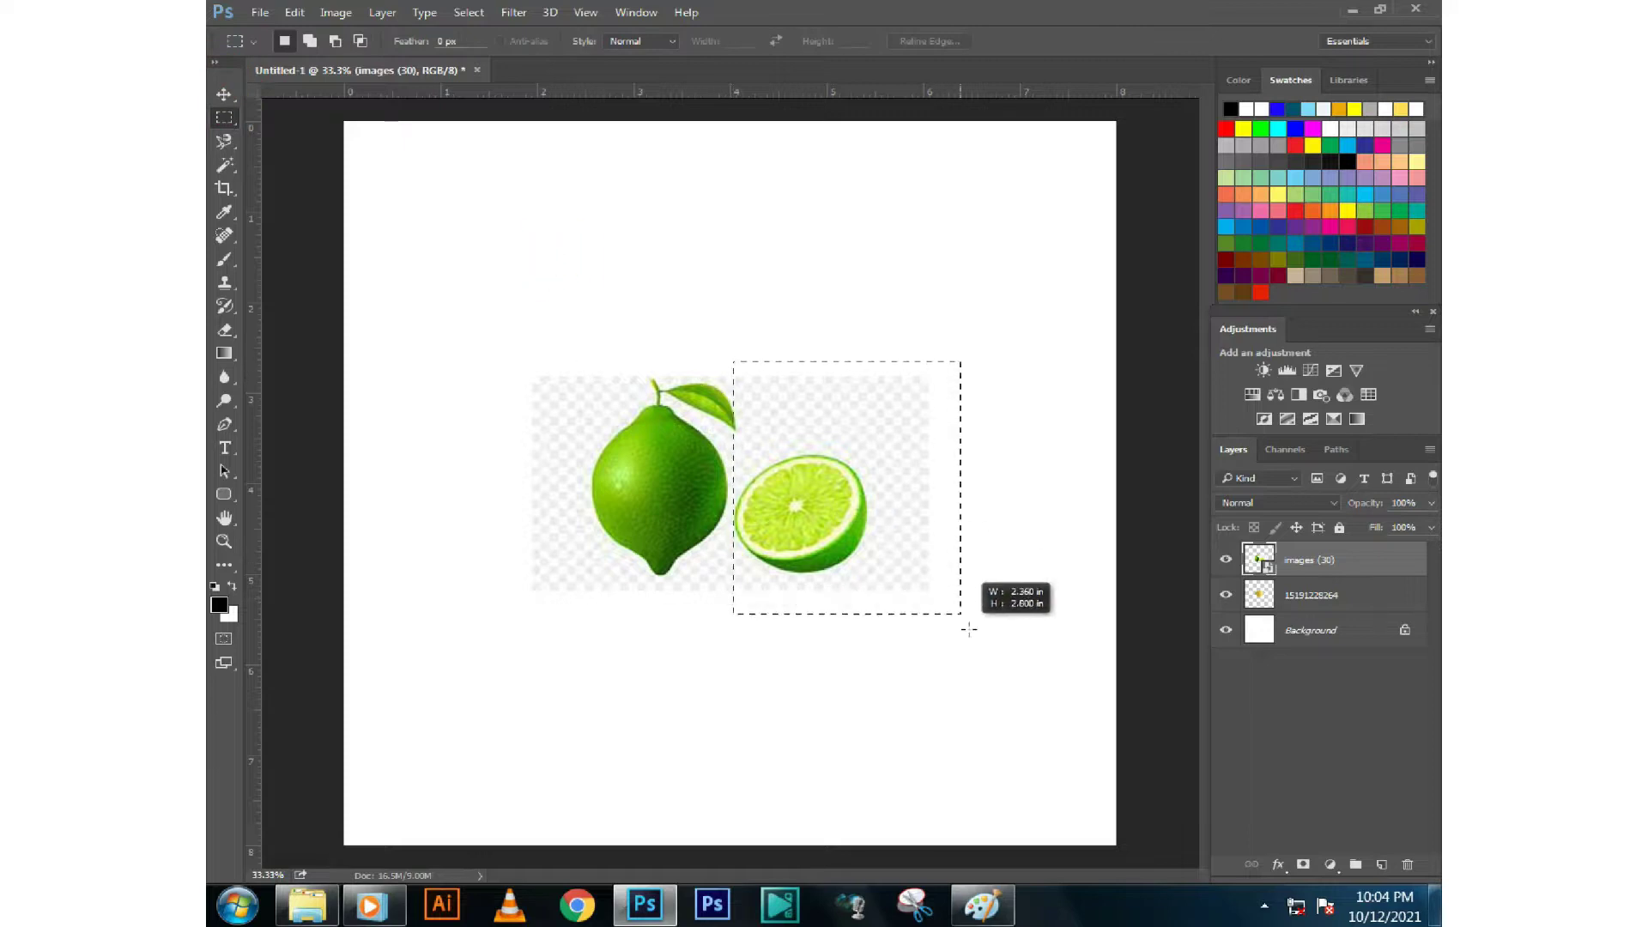
key(Delete)
click(783, 346)
right_click(1310, 559)
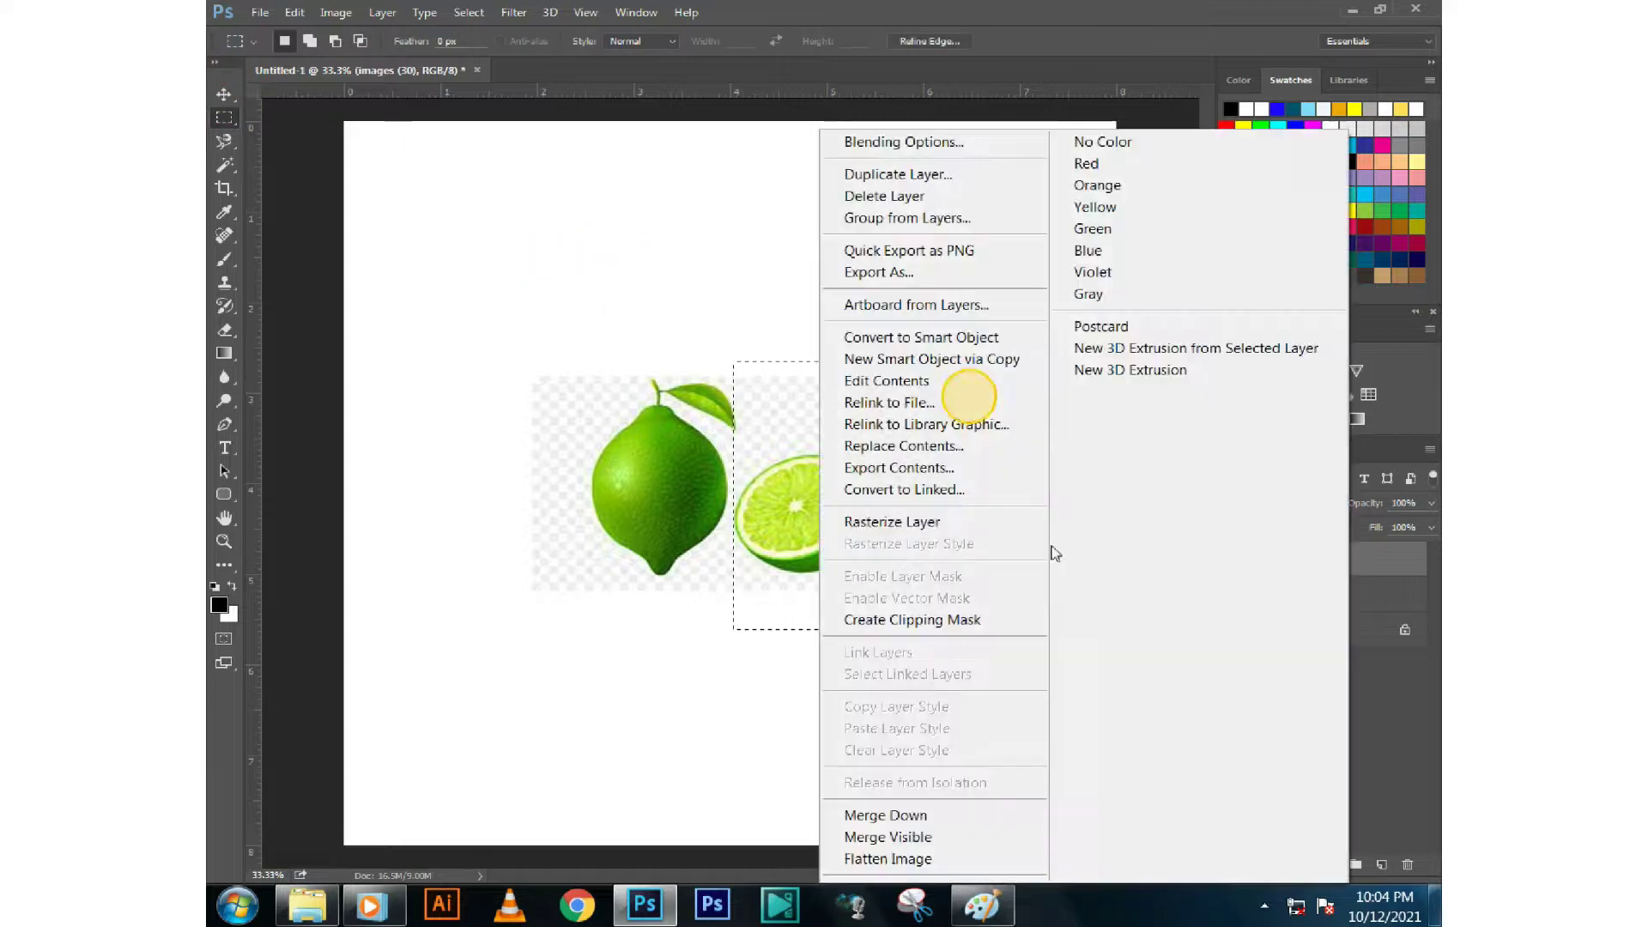
click(901, 521)
key(Delete)
click(364, 135)
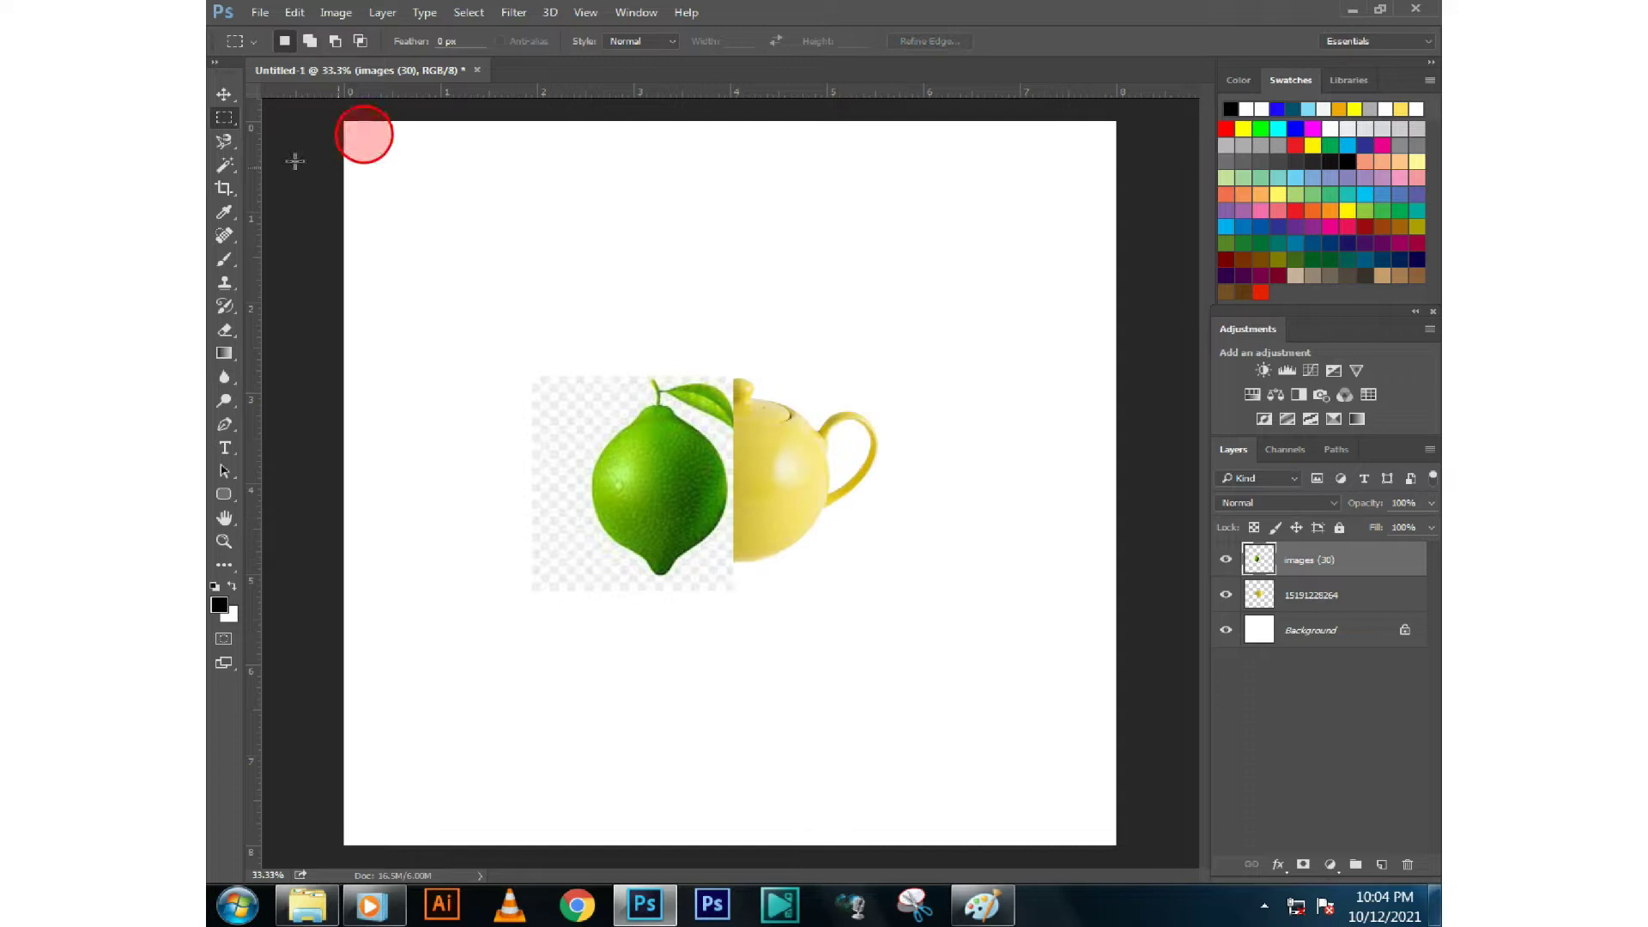
Magic-wand select and delete the checkerboard background around the whole lime
click(224, 97)
click(225, 164)
click(589, 393)
key(Delete)
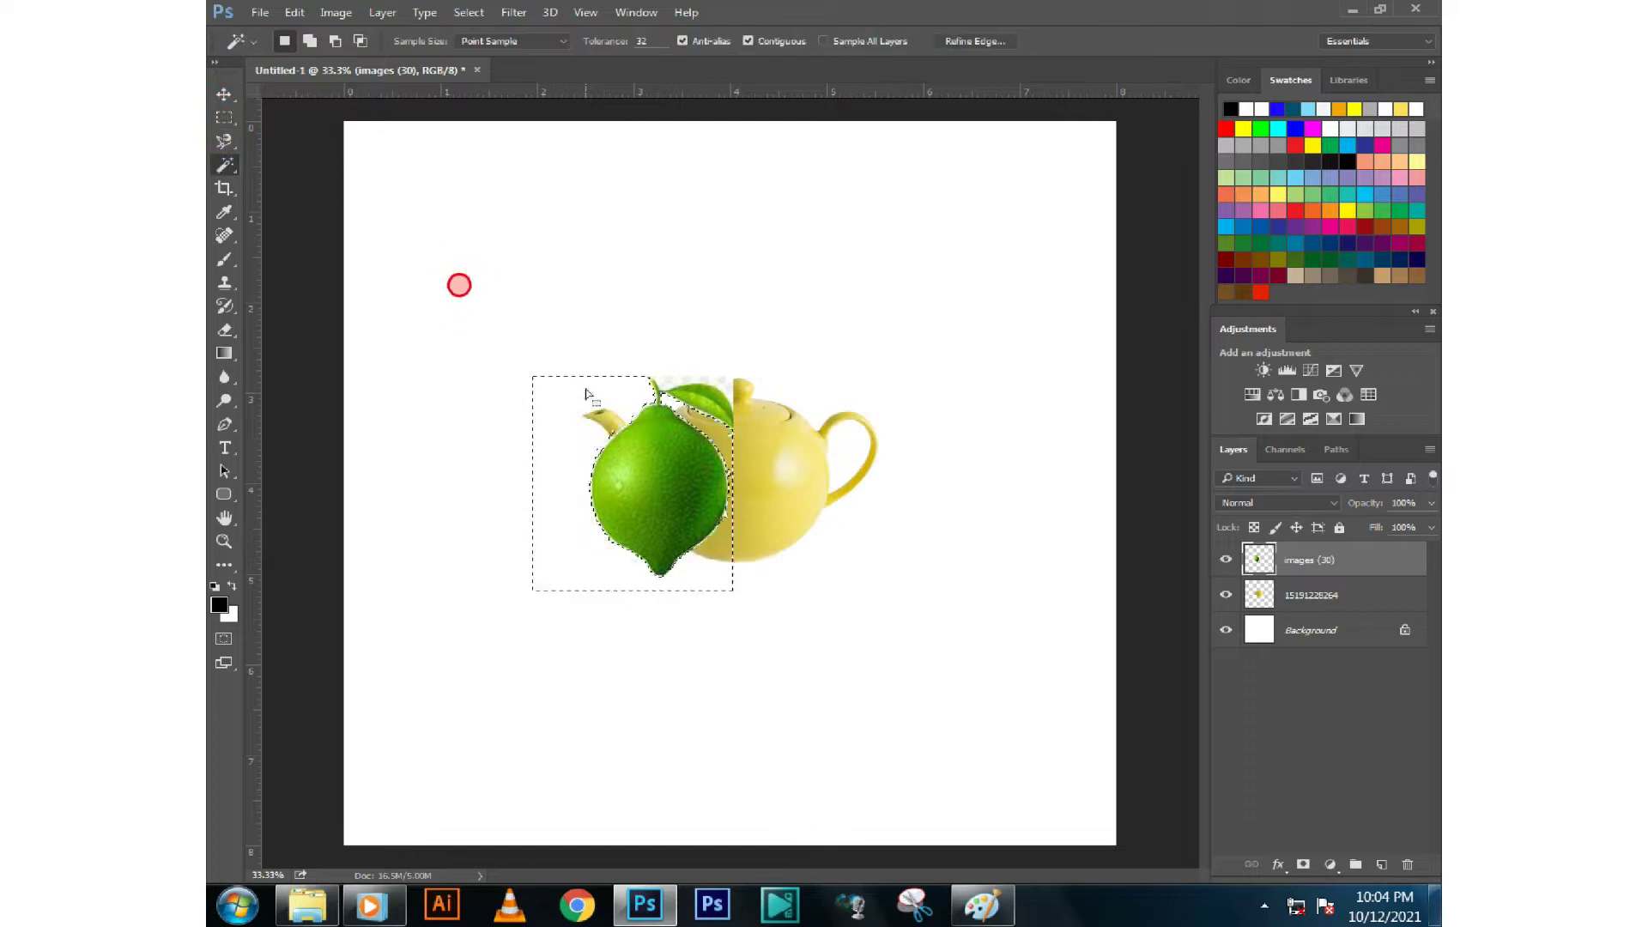
click(224, 94)
click(346, 121)
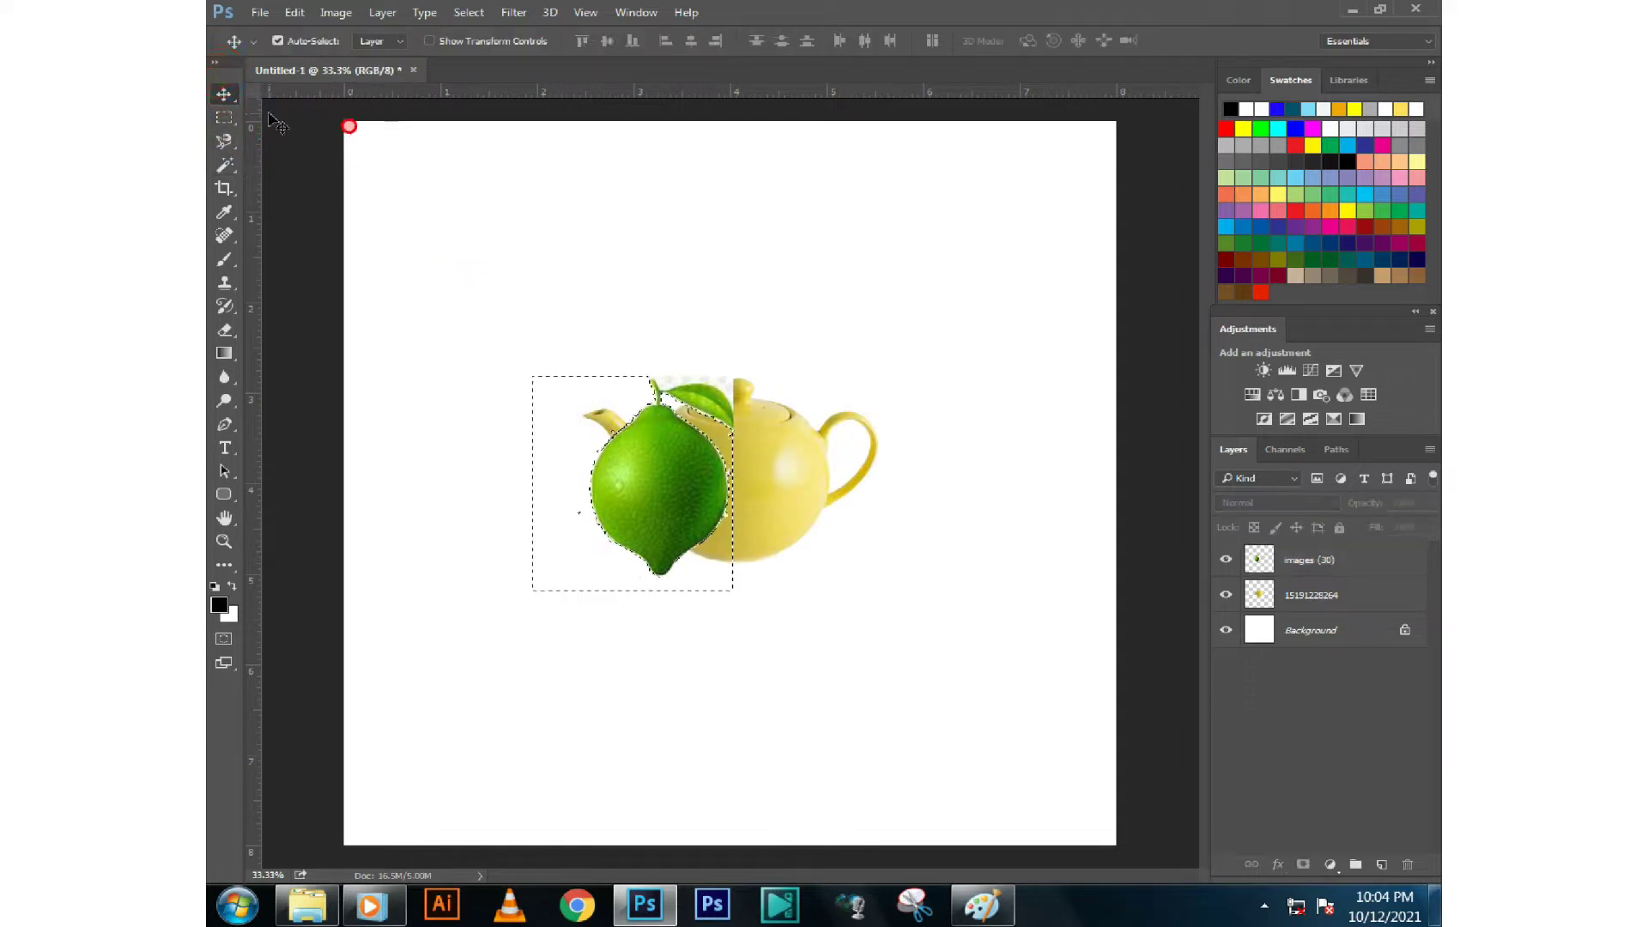
Enlarge the lime with Ctrl+T and centre it over the teapot body
click(224, 117)
click(277, 125)
click(224, 94)
click(531, 319)
key(ctrl+t)
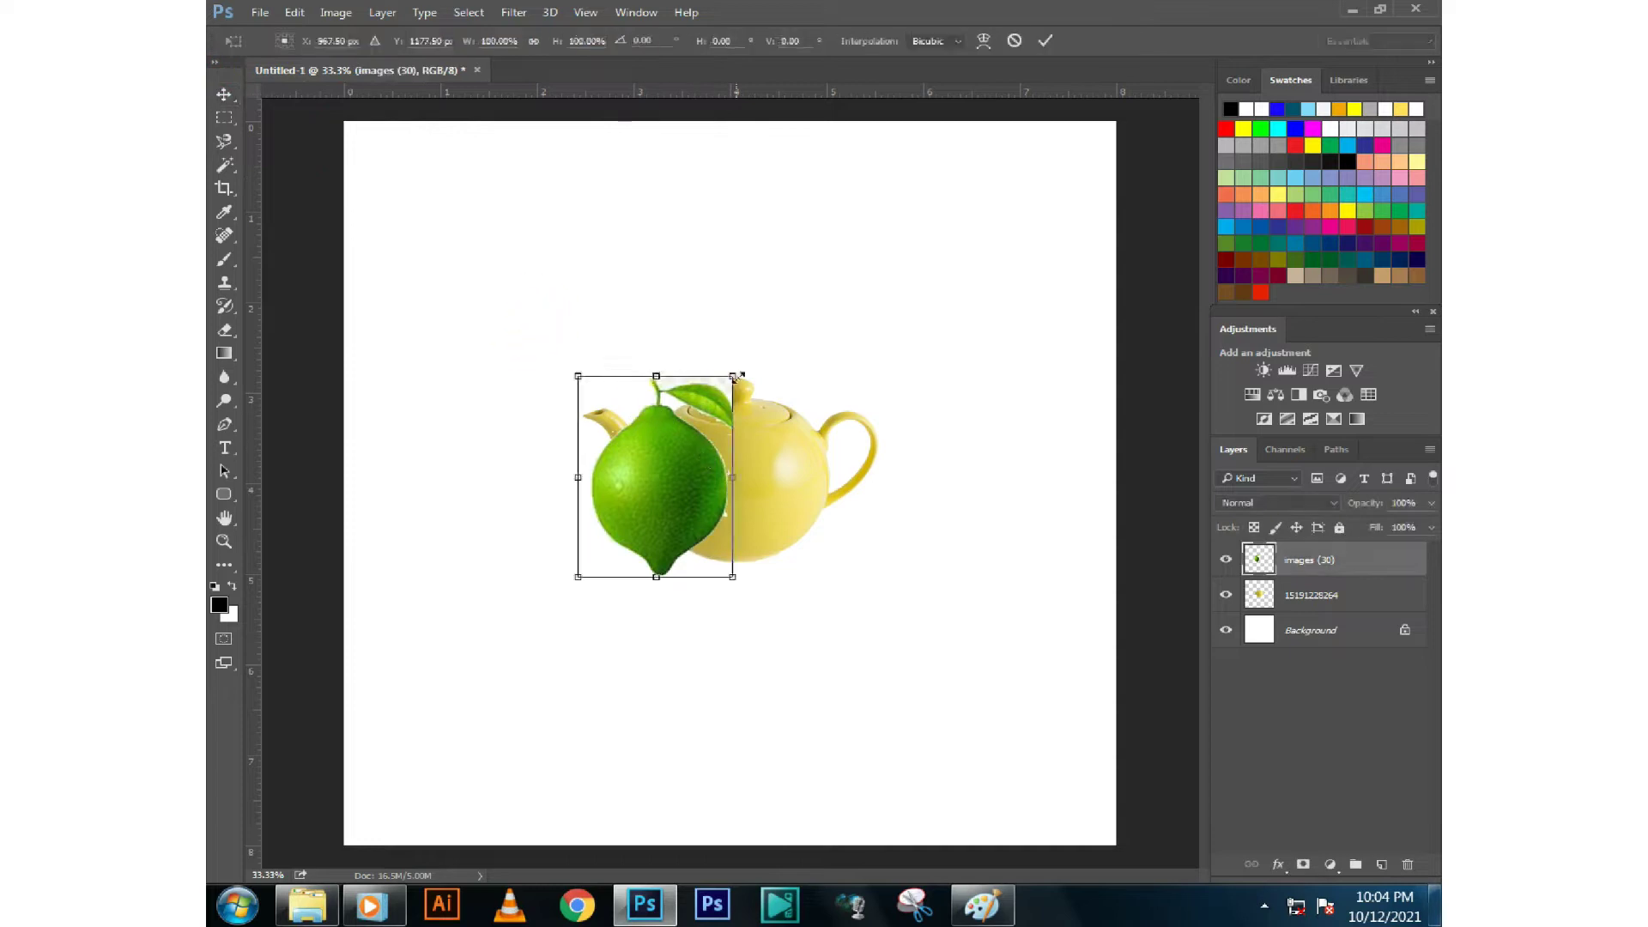
drag(739, 371, 834, 284)
drag(724, 439, 759, 461)
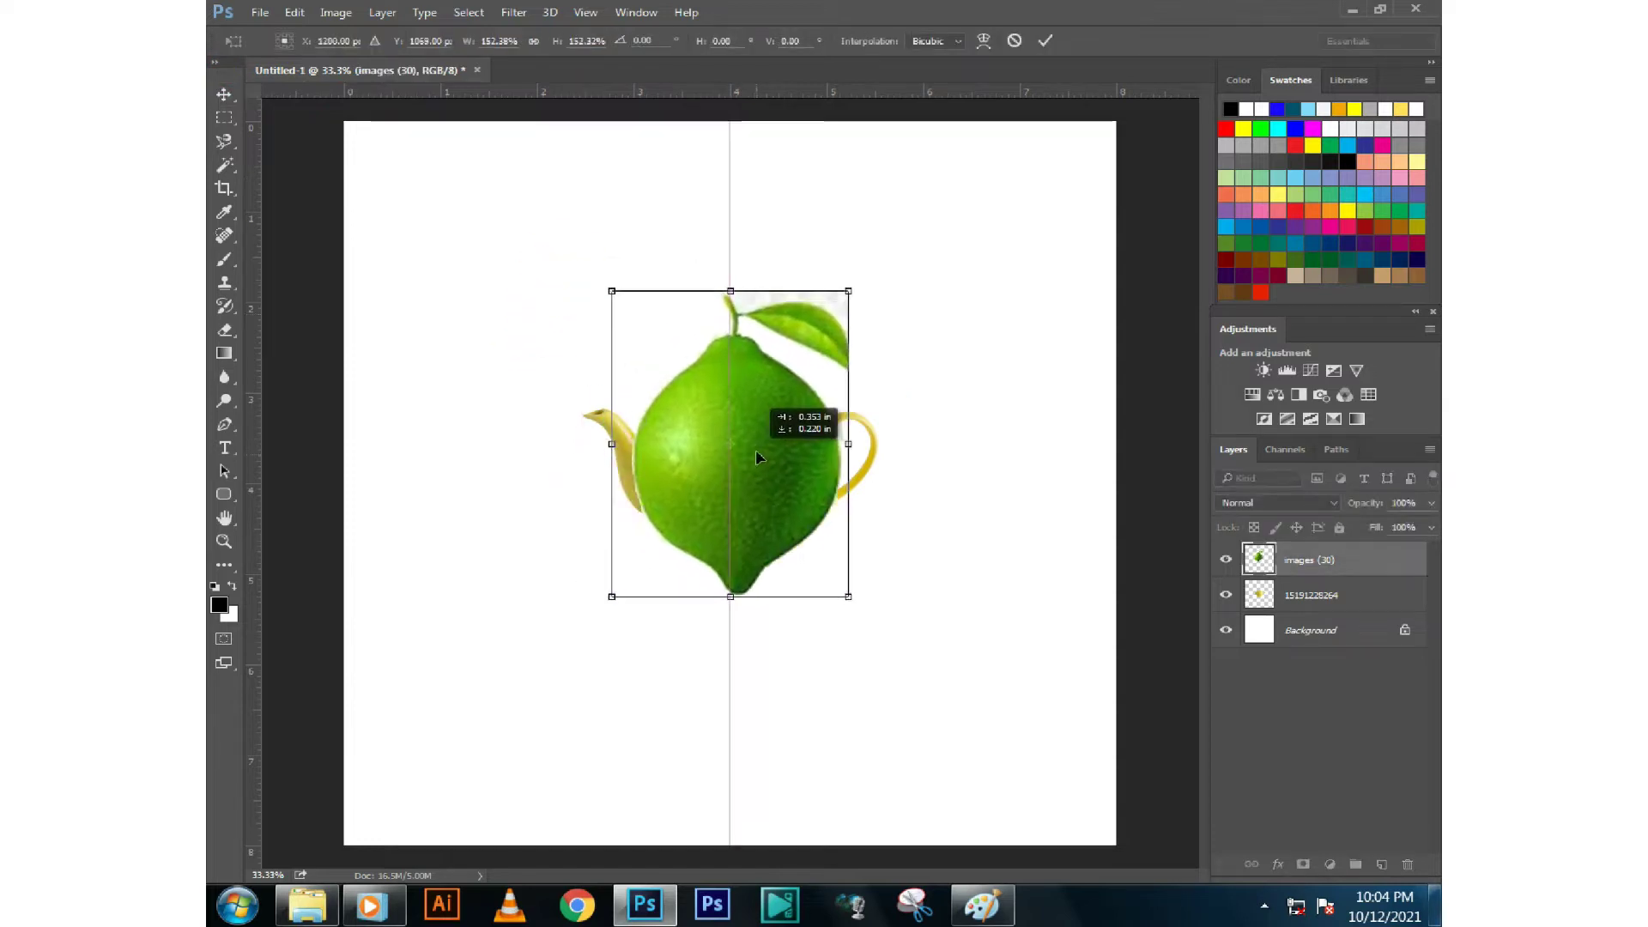
key(Return)
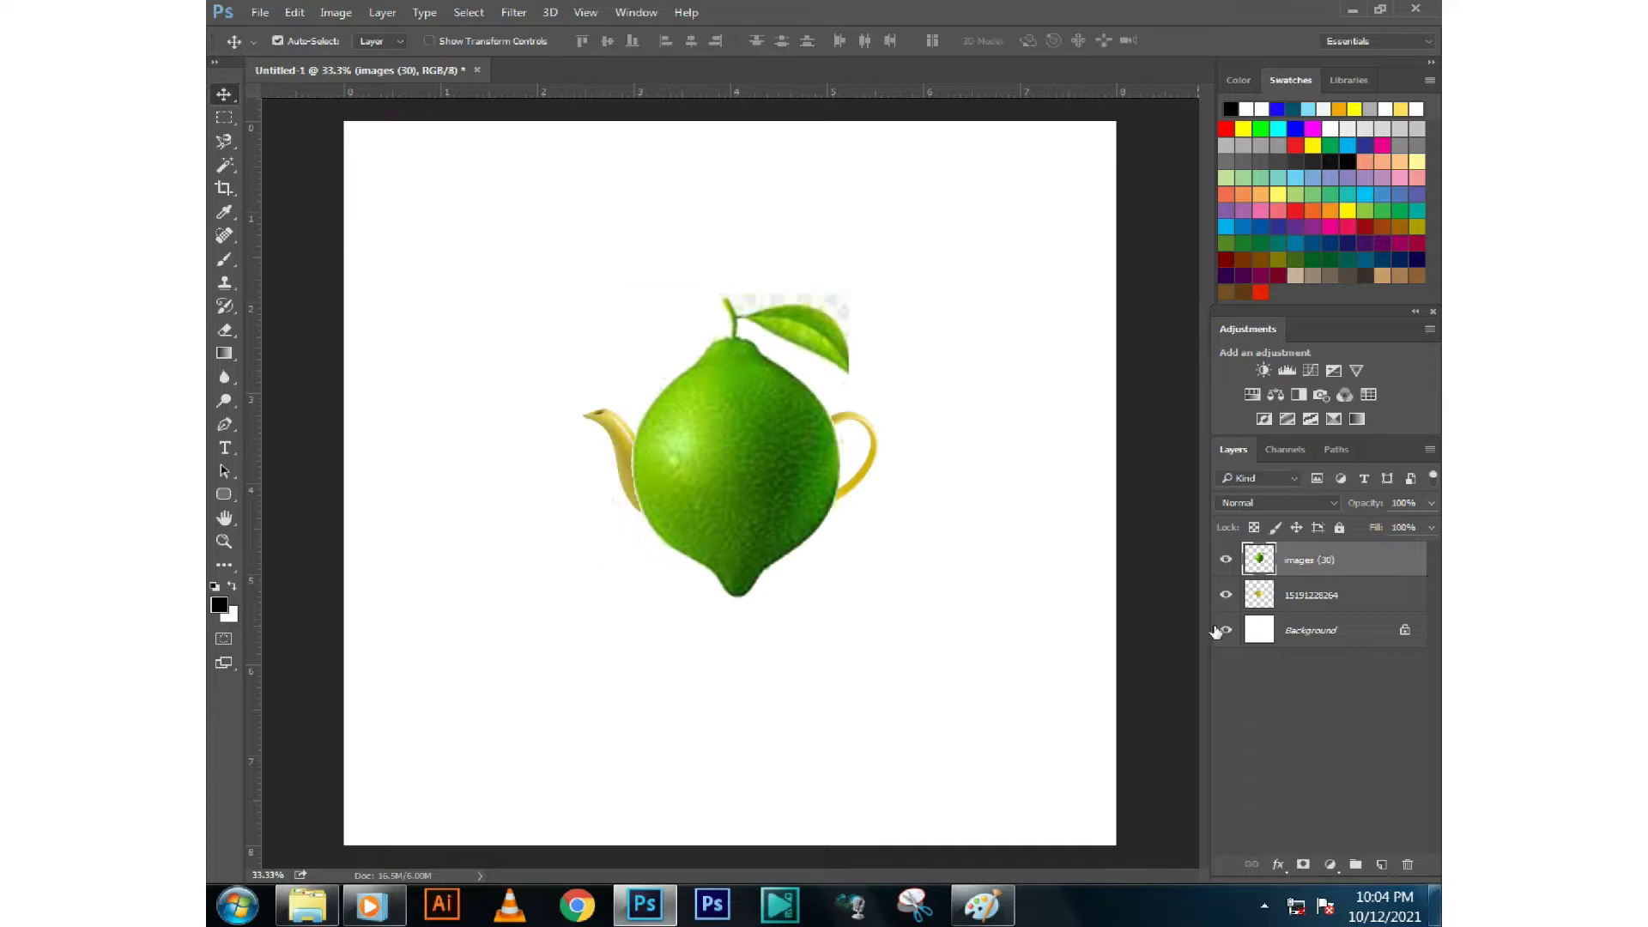
Load the teapot's shape as a selection and delete the lime outside it
ctrl+click(1259, 592)
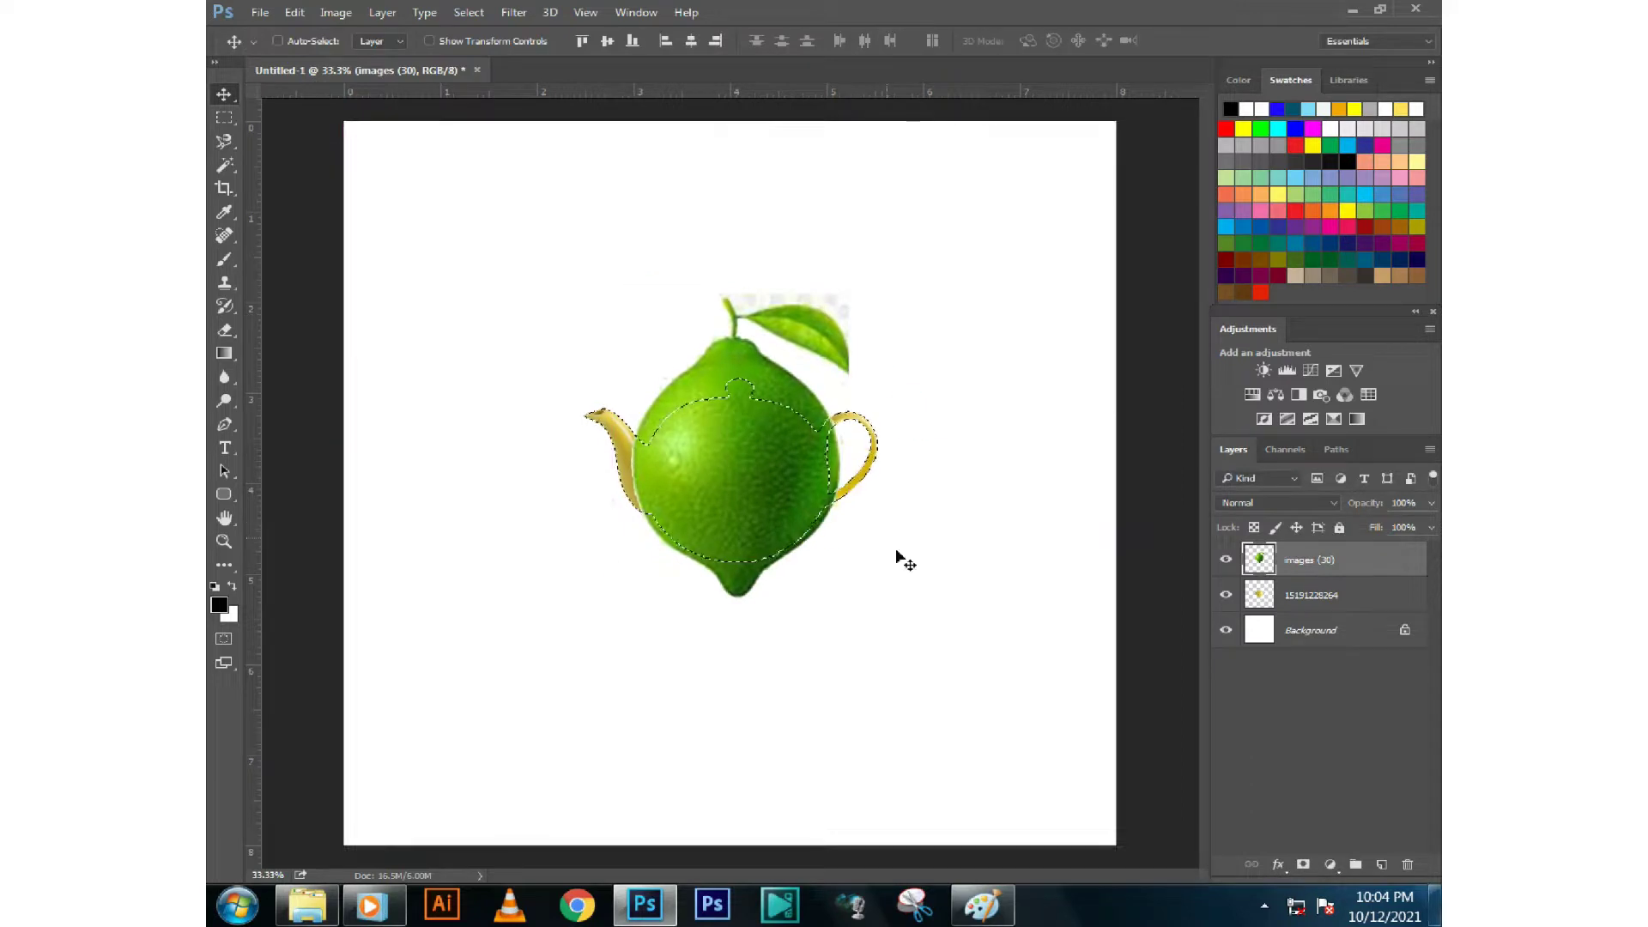
drag(786, 395, 996, 347)
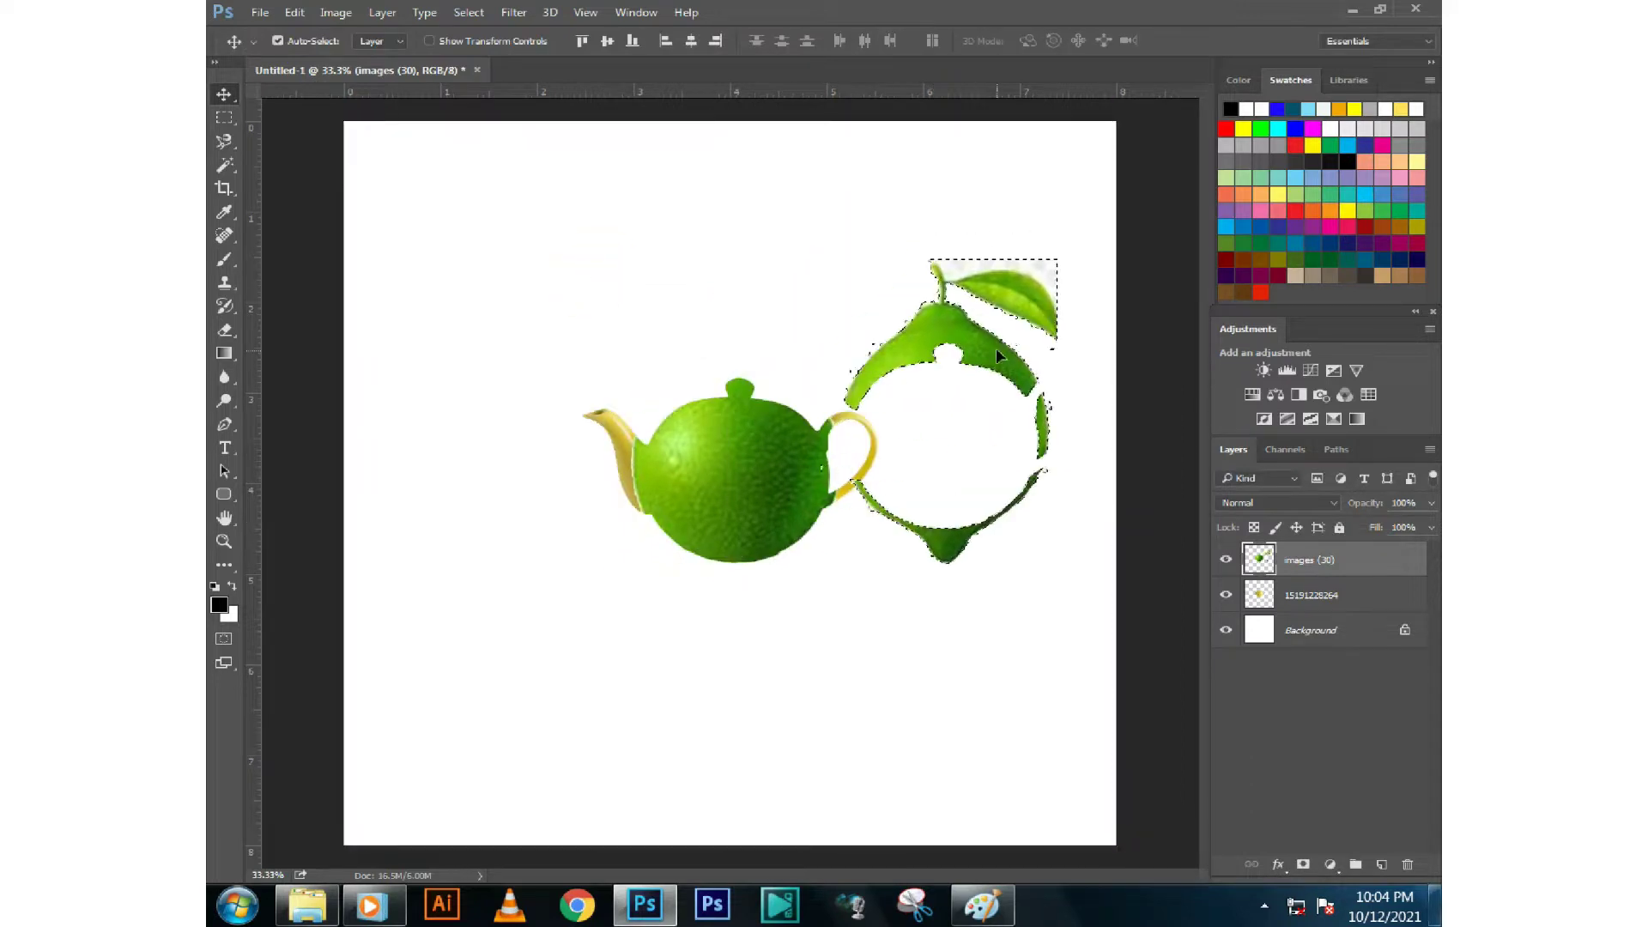
key(Delete)
Erase the lime overlapping the spout edge and handle junction, then zoom out
scroll(794, 470, up, 3)
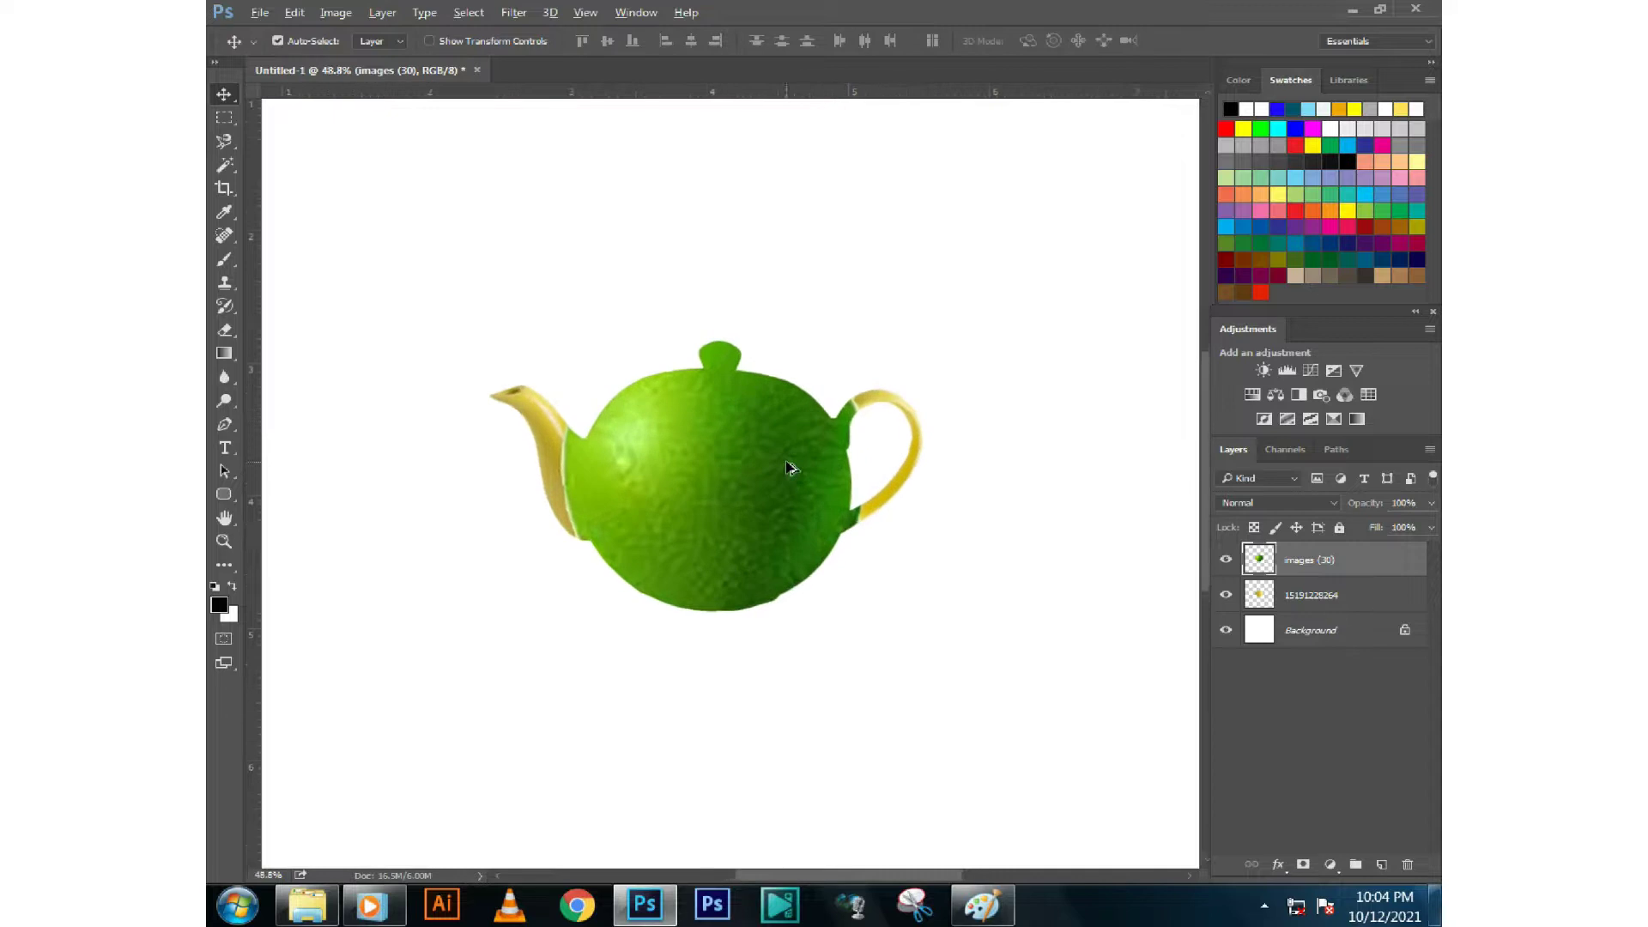
scroll(796, 472, up, 1)
click(224, 330)
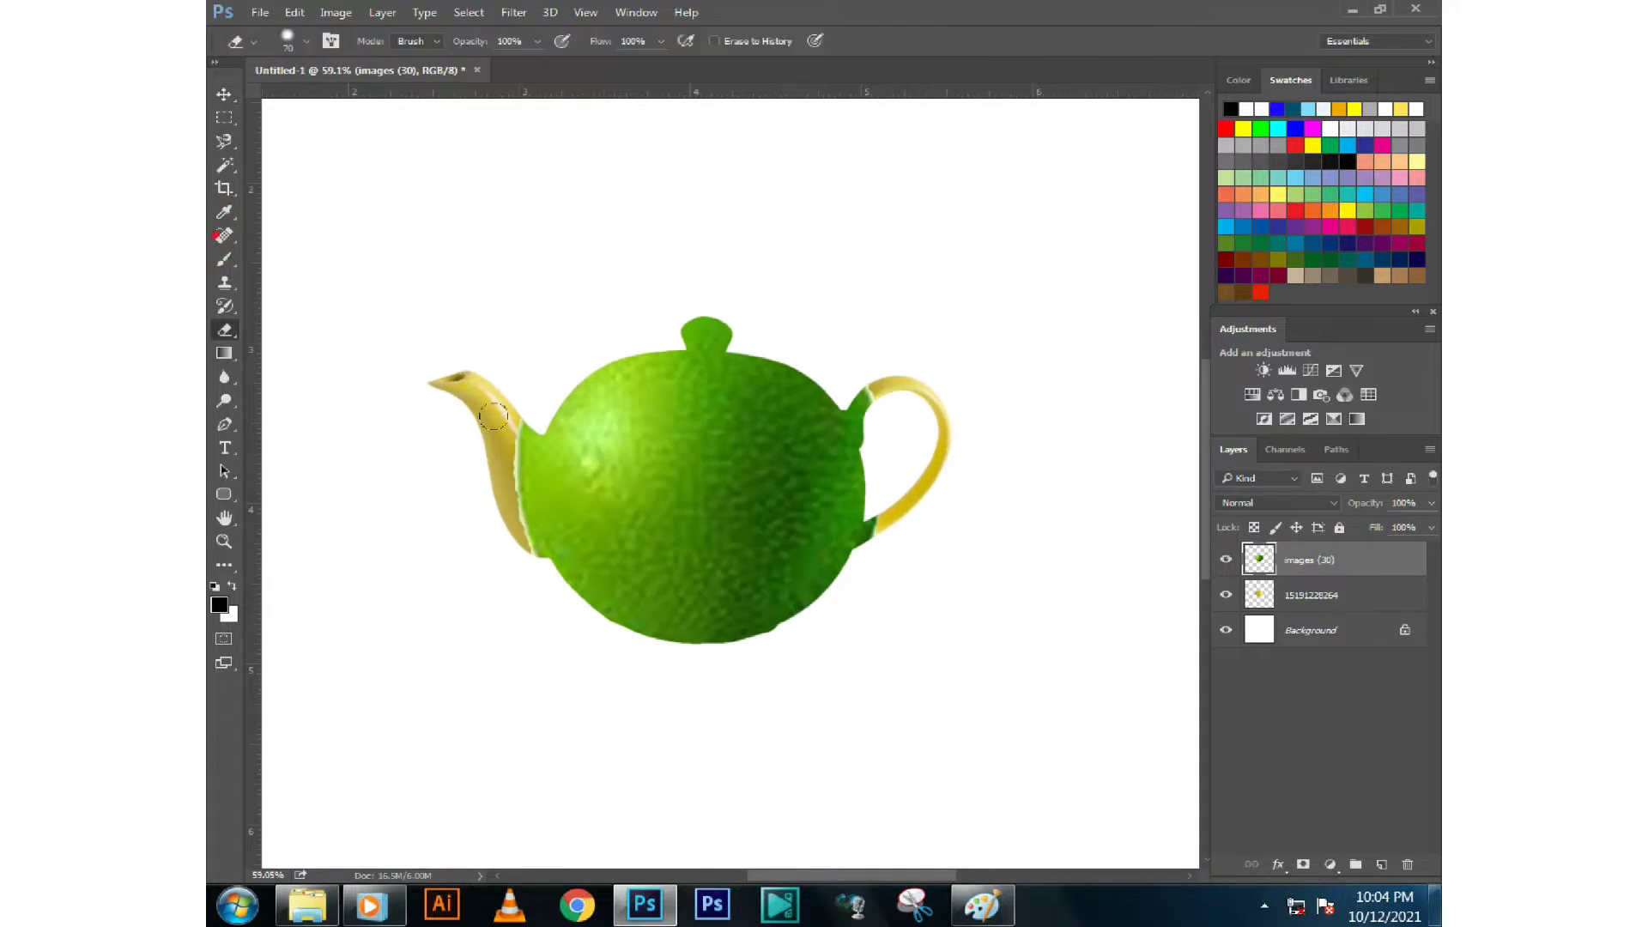
right_click(517, 429)
key(Return)
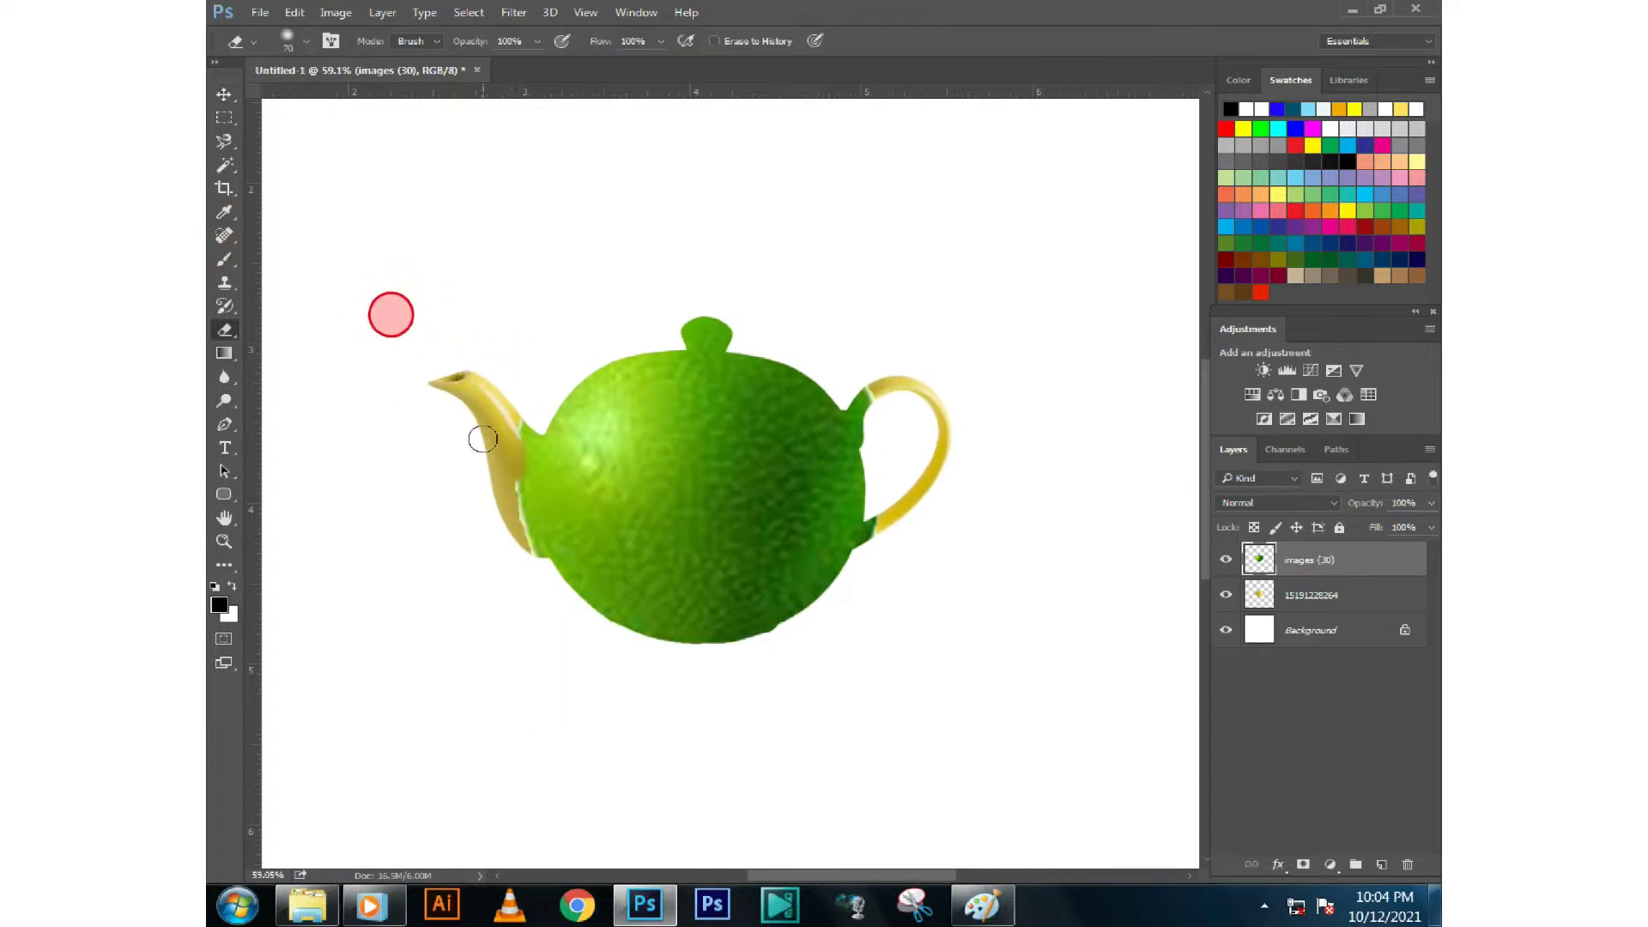
drag(500, 403, 517, 501)
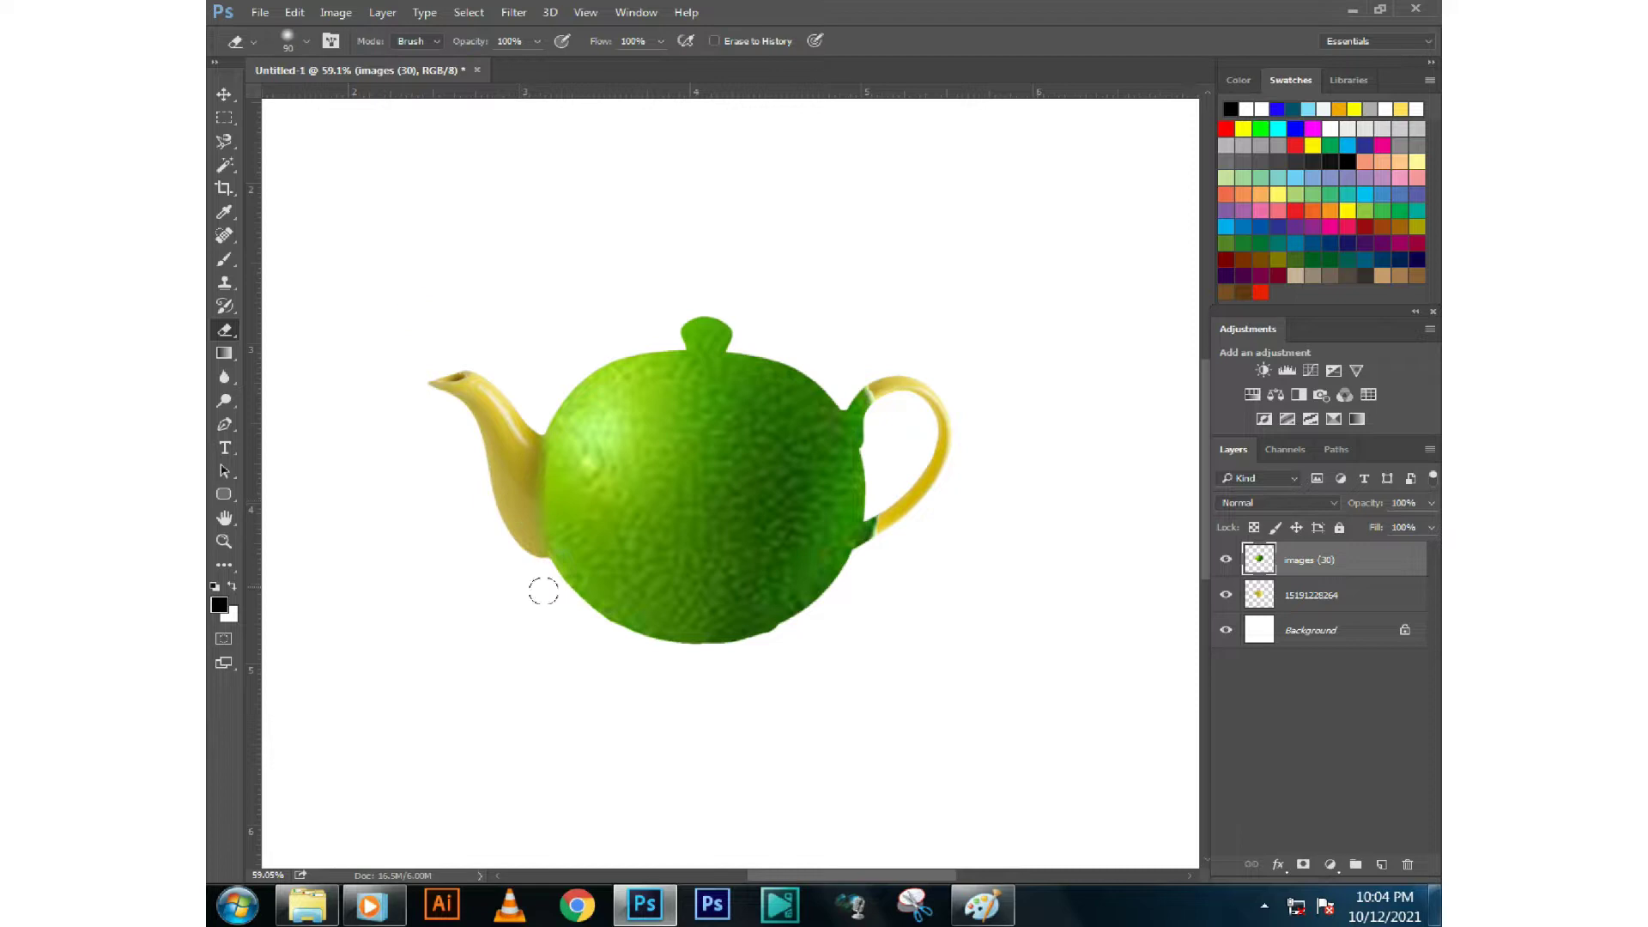
mouse_move(854, 405)
mouse_down()
mouse_move(878, 508)
mouse_move(874, 444)
mouse_move(773, 442)
mouse_move(731, 461)
mouse_move(496, 436)
mouse_up()
key(z)
click(224, 93)
ctrl+click(1259, 630)
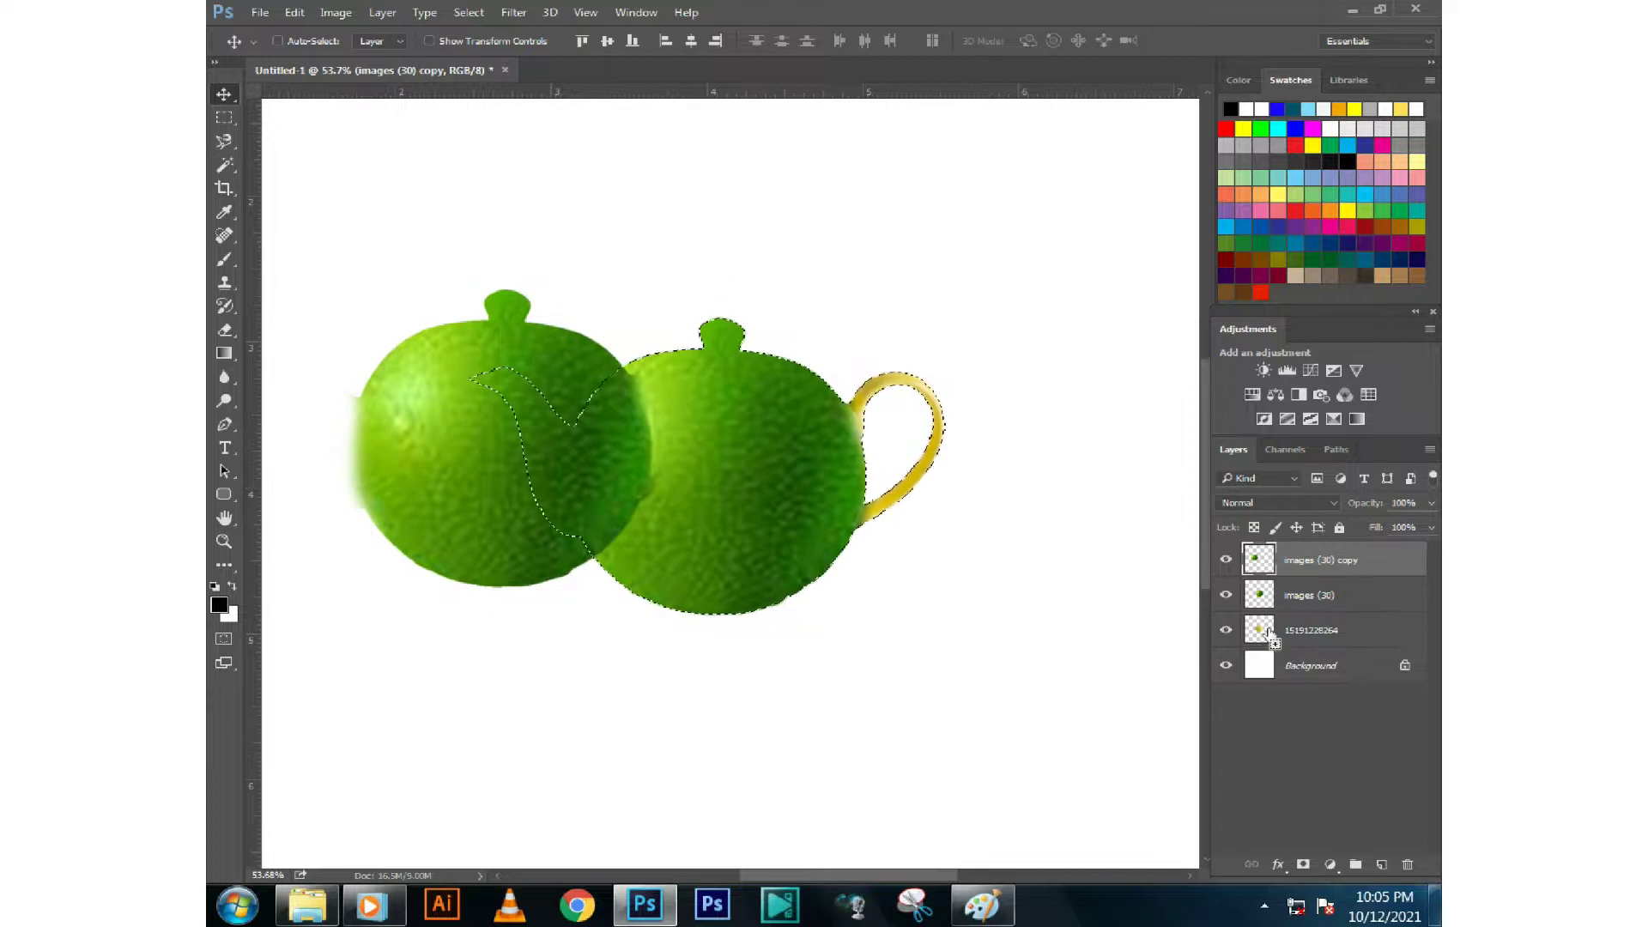
key(ctrl+shift+i)
key(Delete)
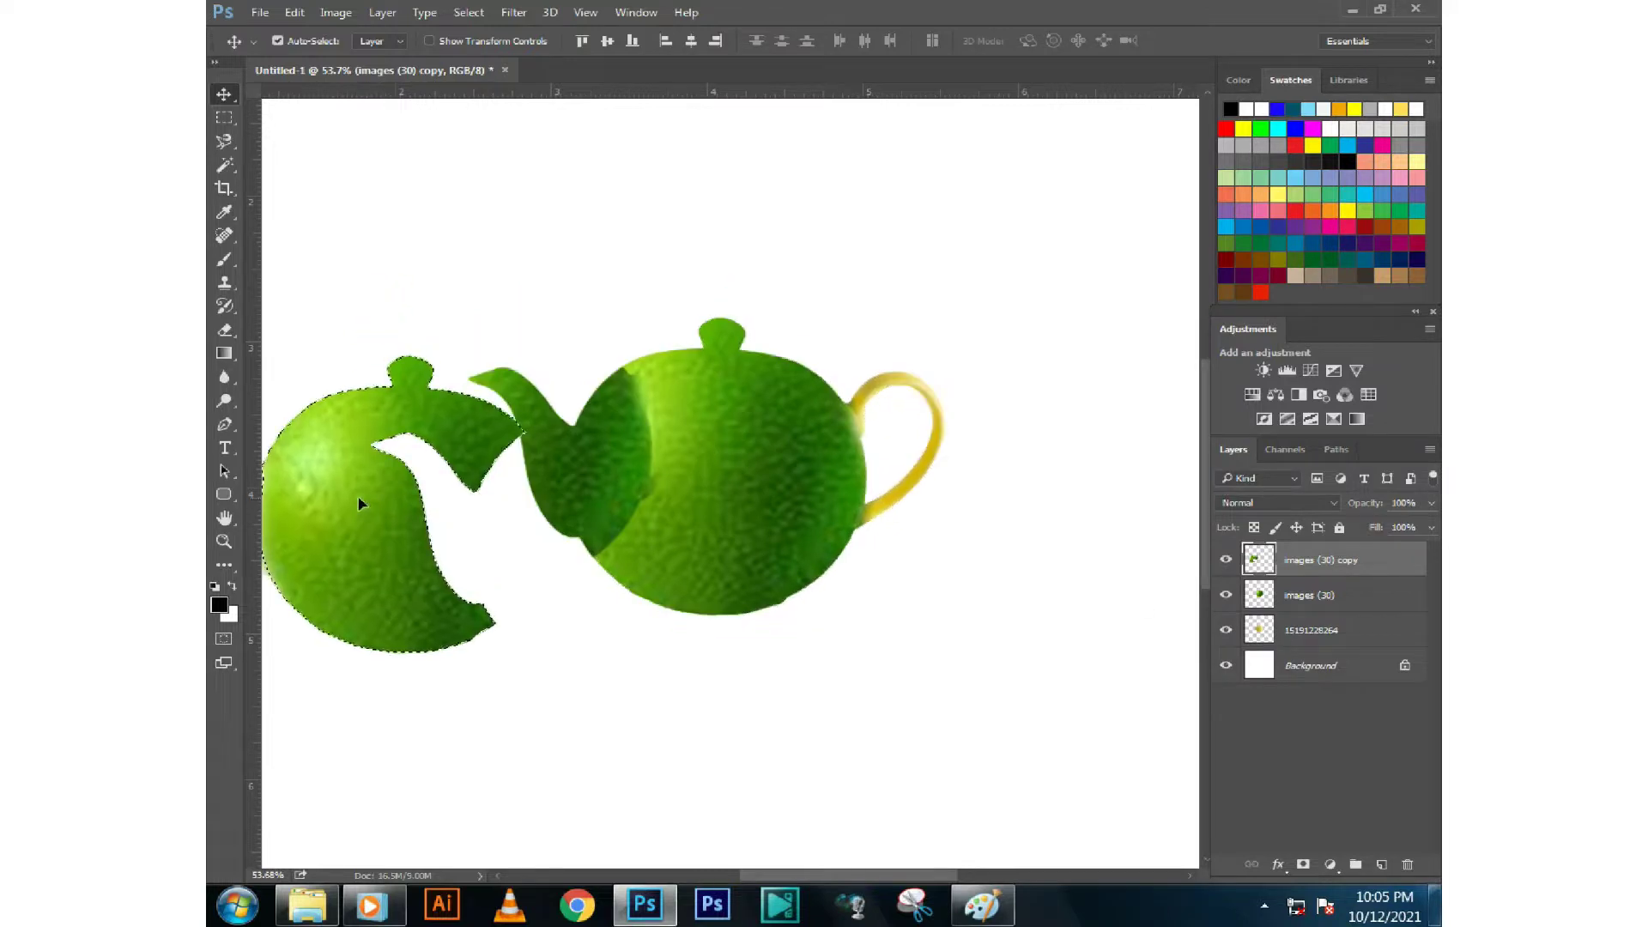
click(236, 332)
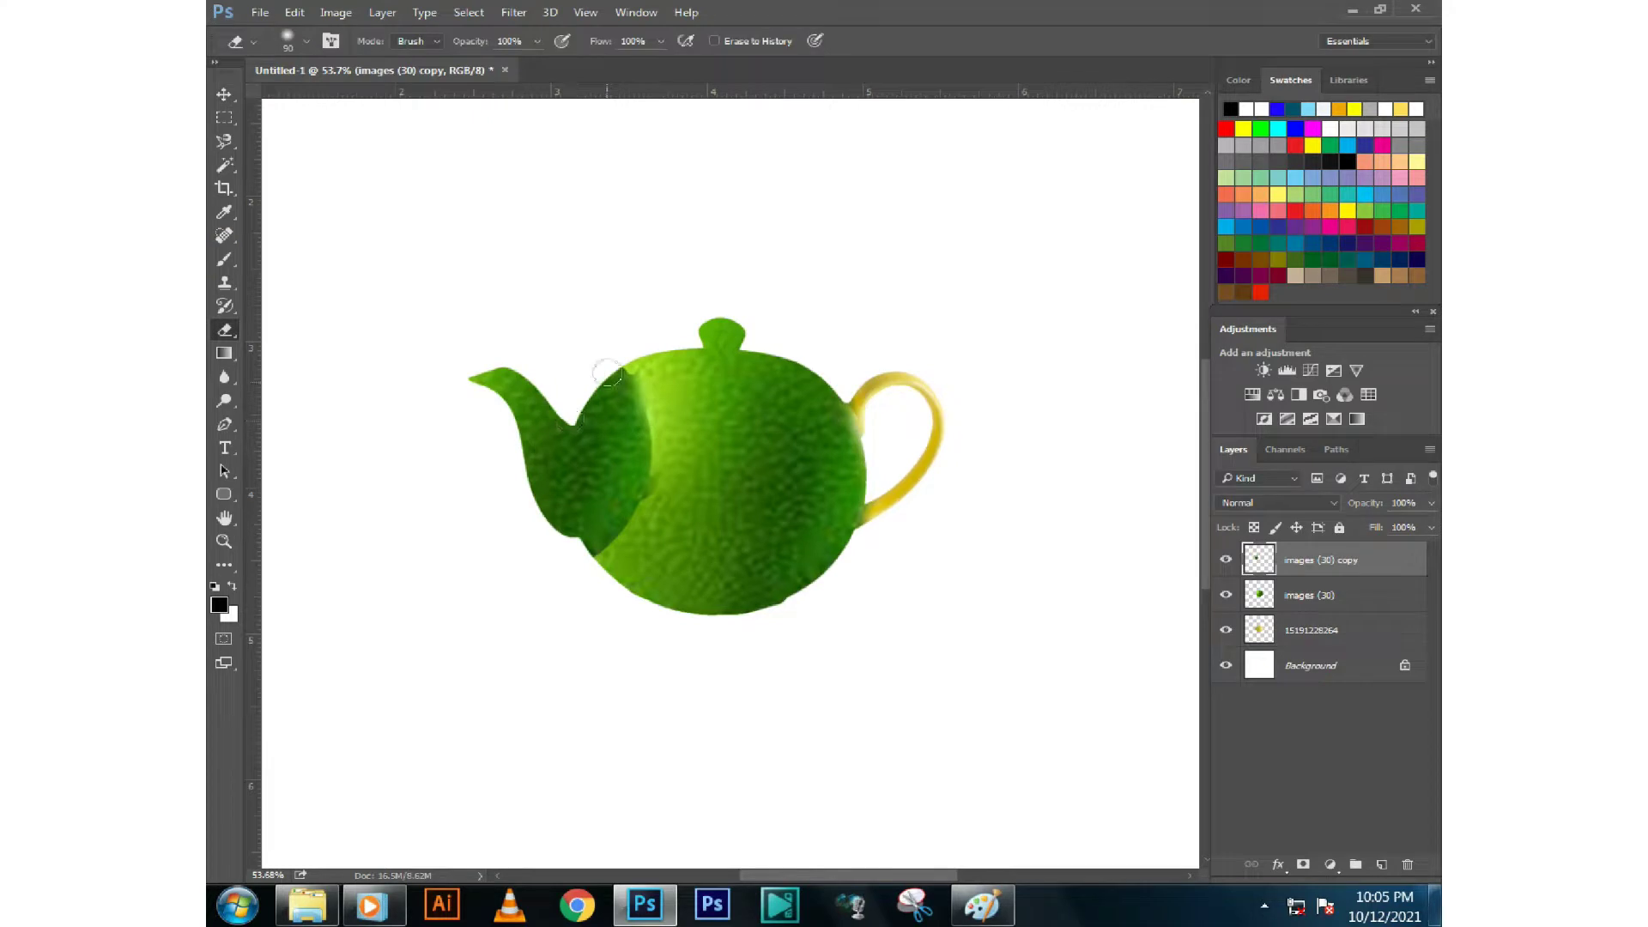
click(499, 285)
mouse_move(504, 320)
mouse_down()
mouse_move(490, 397)
mouse_move(490, 294)
mouse_up()
key(ctrl+0)
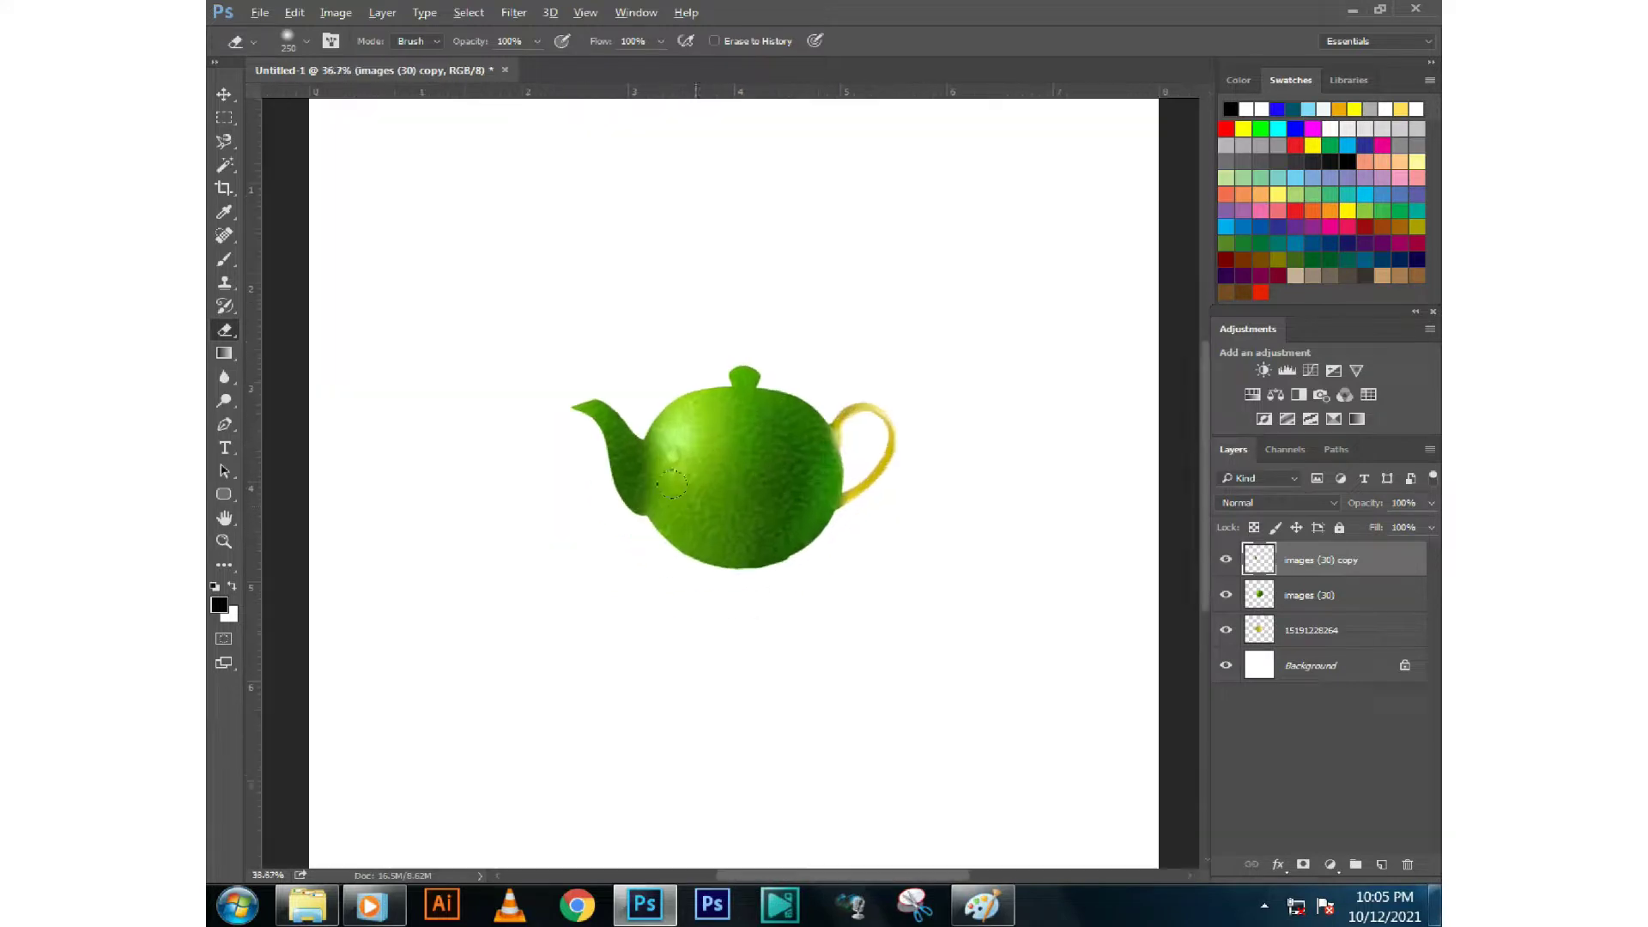
scroll(672, 485, up, 2)
drag(493, 323, 485, 319)
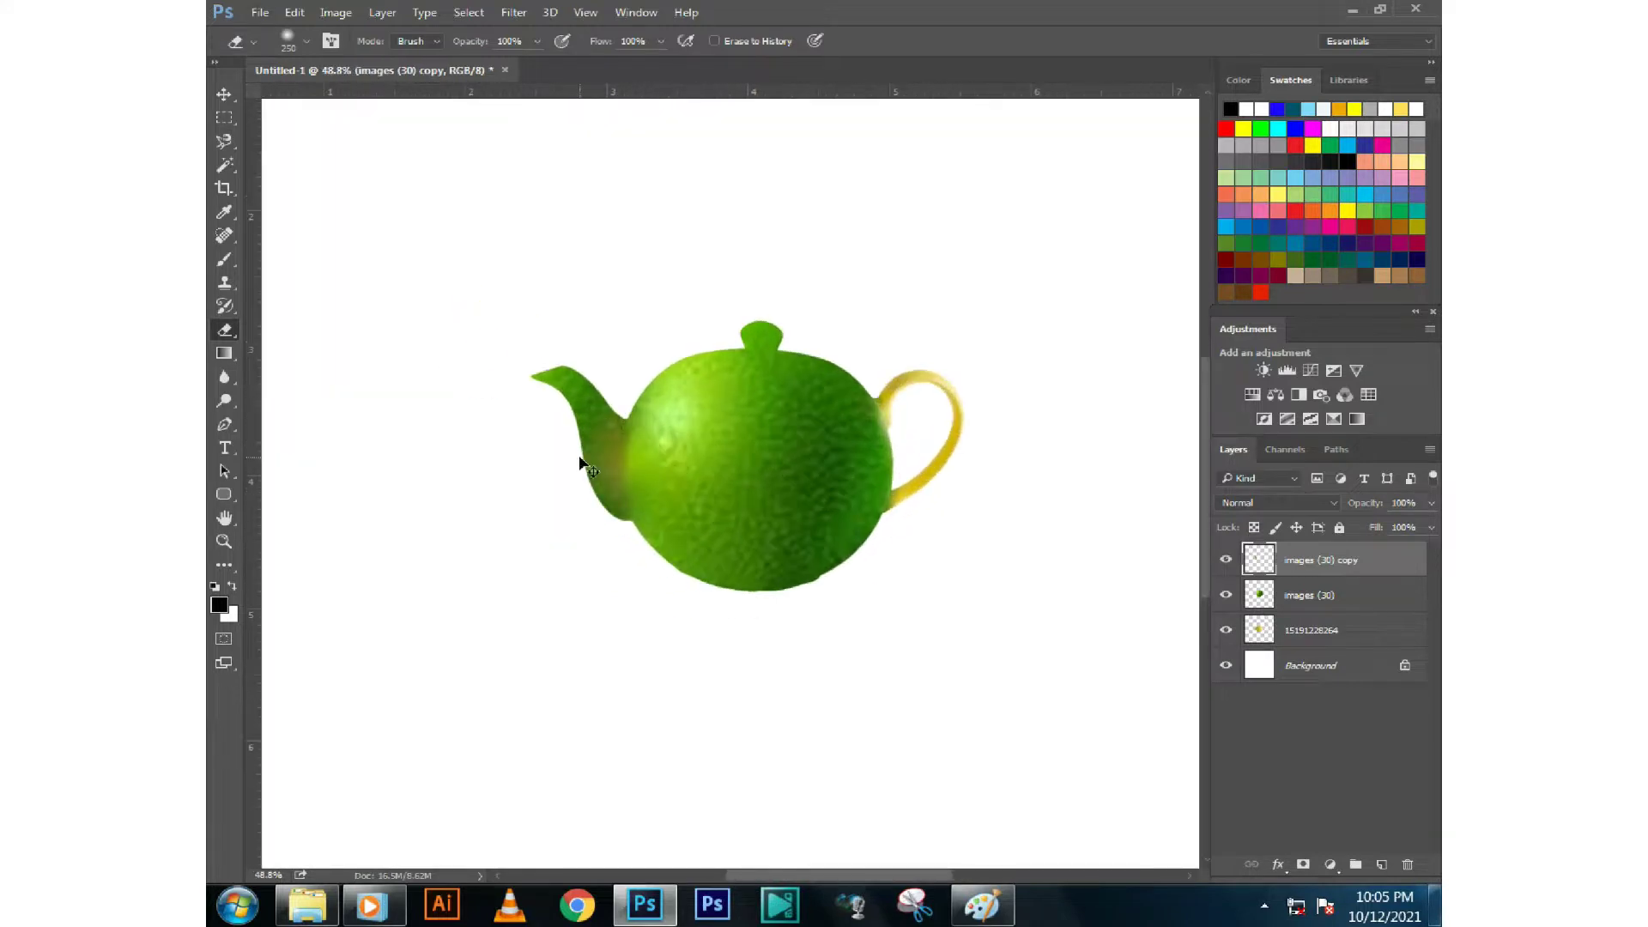
click(579, 461)
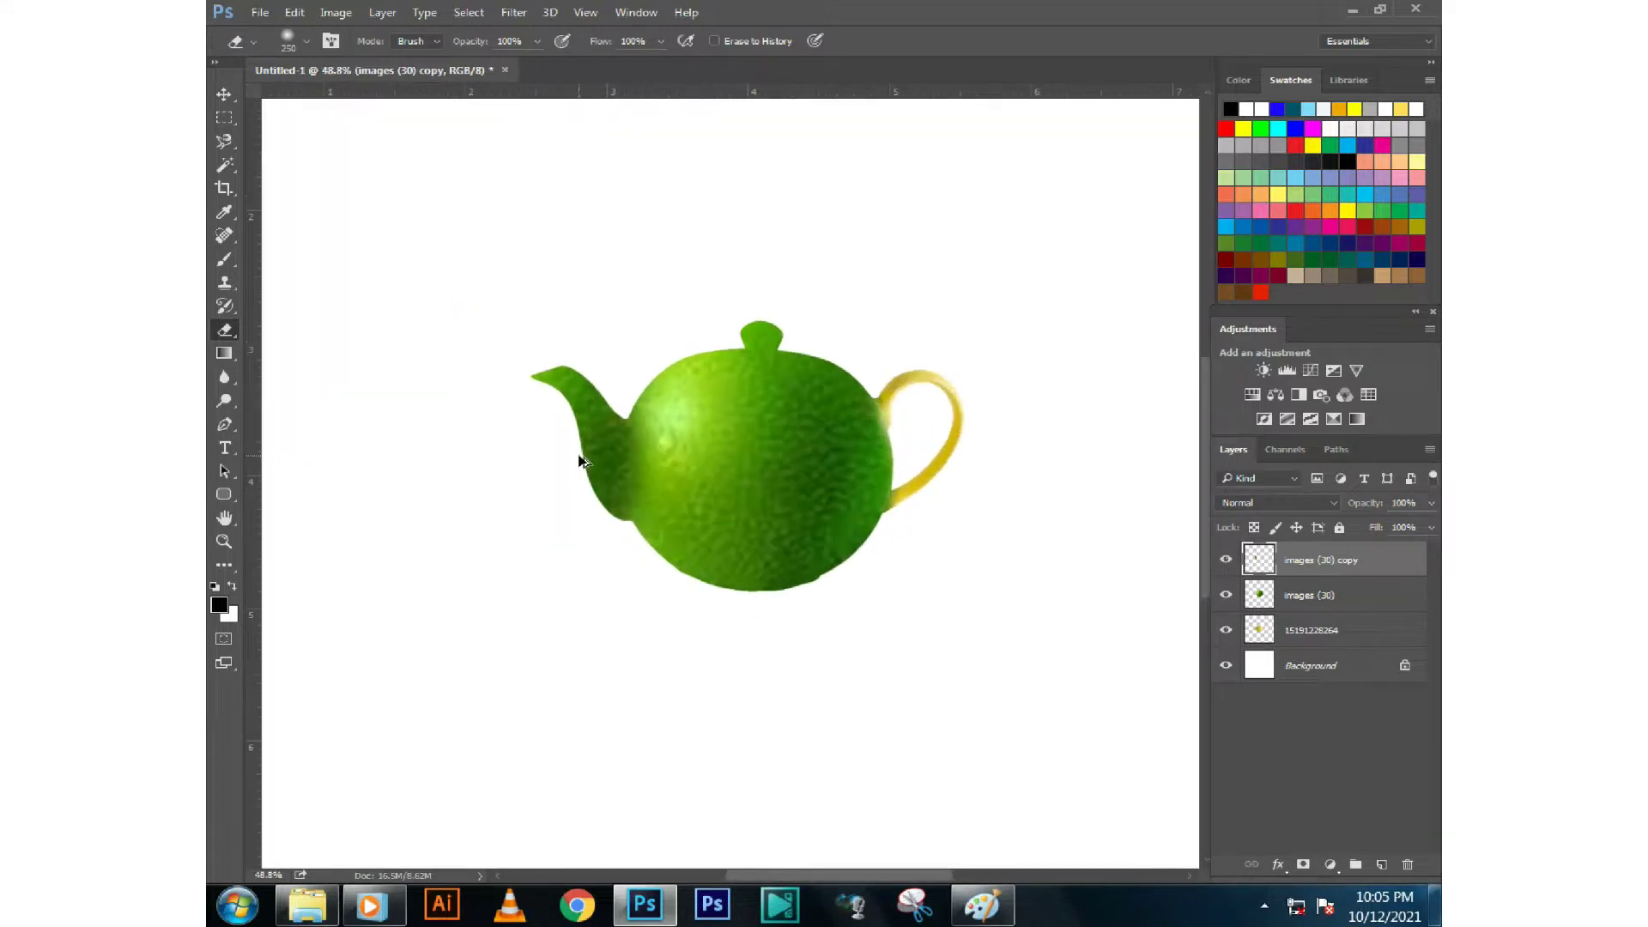
click(222, 95)
key(Delete)
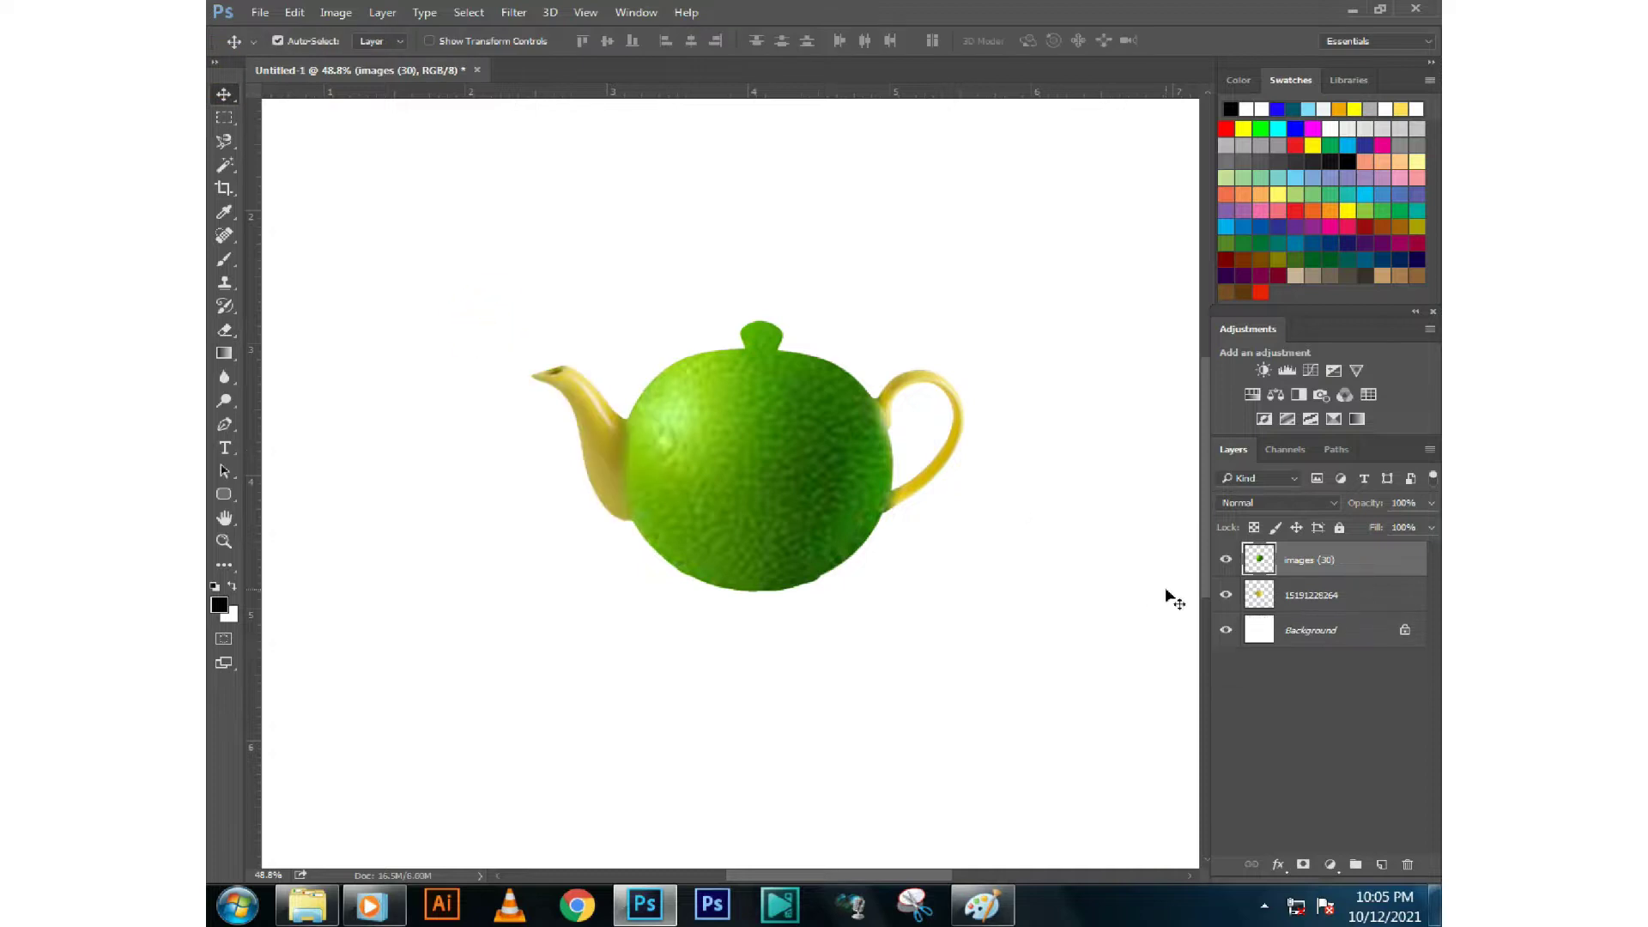
Erase the whole yellow spout from the teapot layer
click(919, 422)
scroll(681, 449, up, 1)
scroll(553, 441, up, 2)
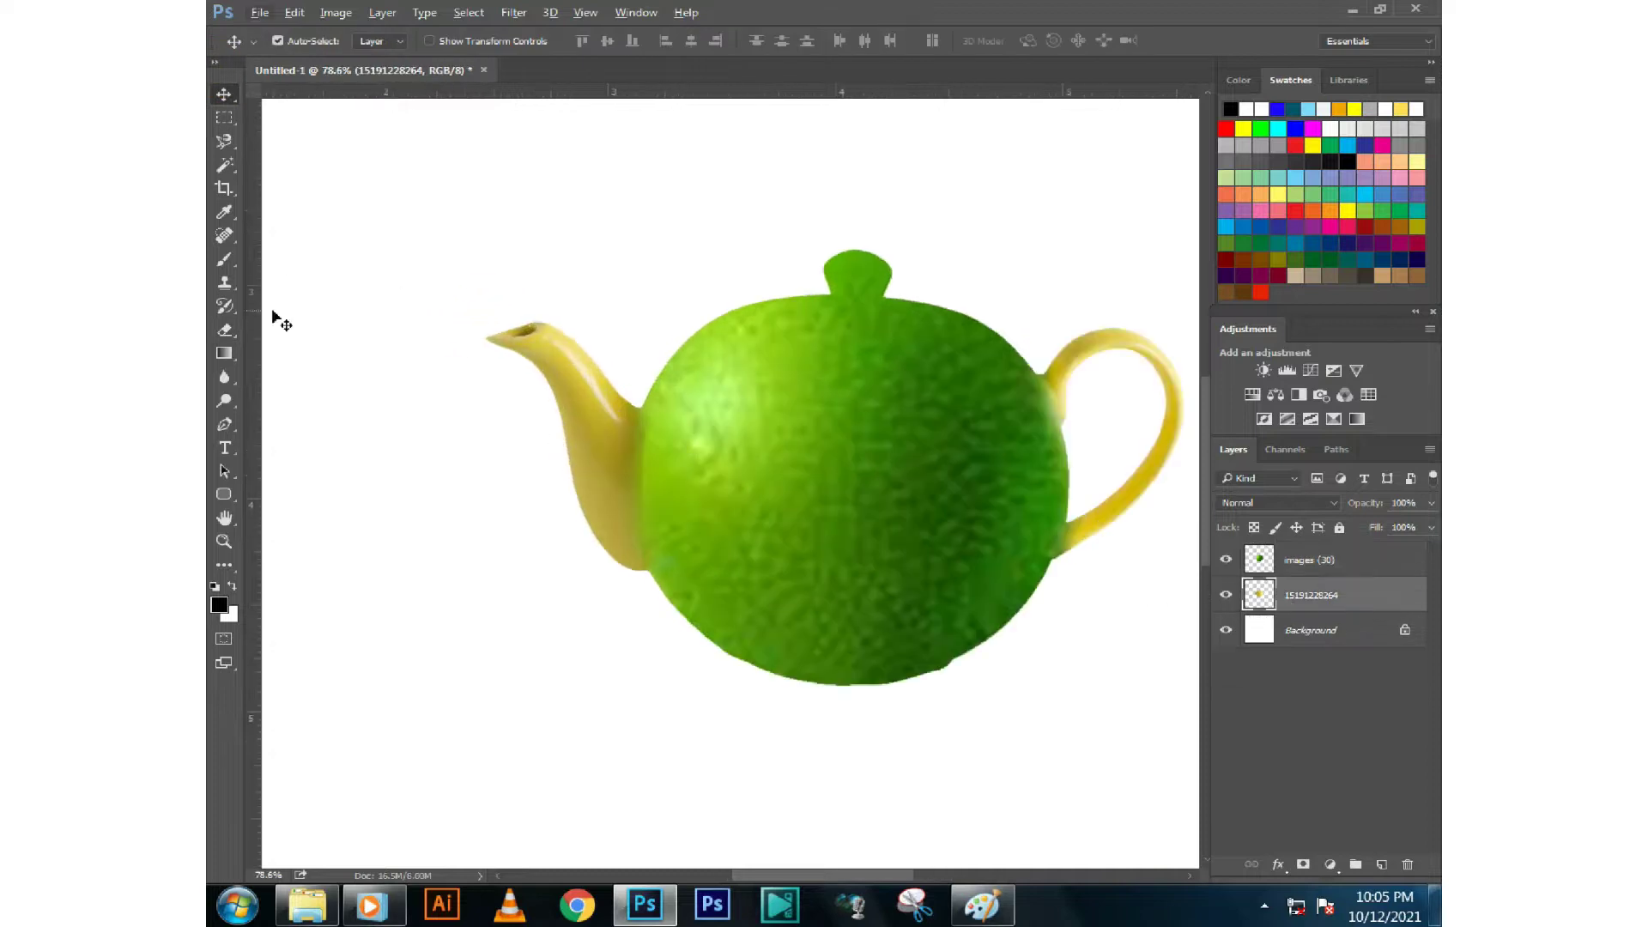
click(224, 329)
drag(506, 335, 450, 347)
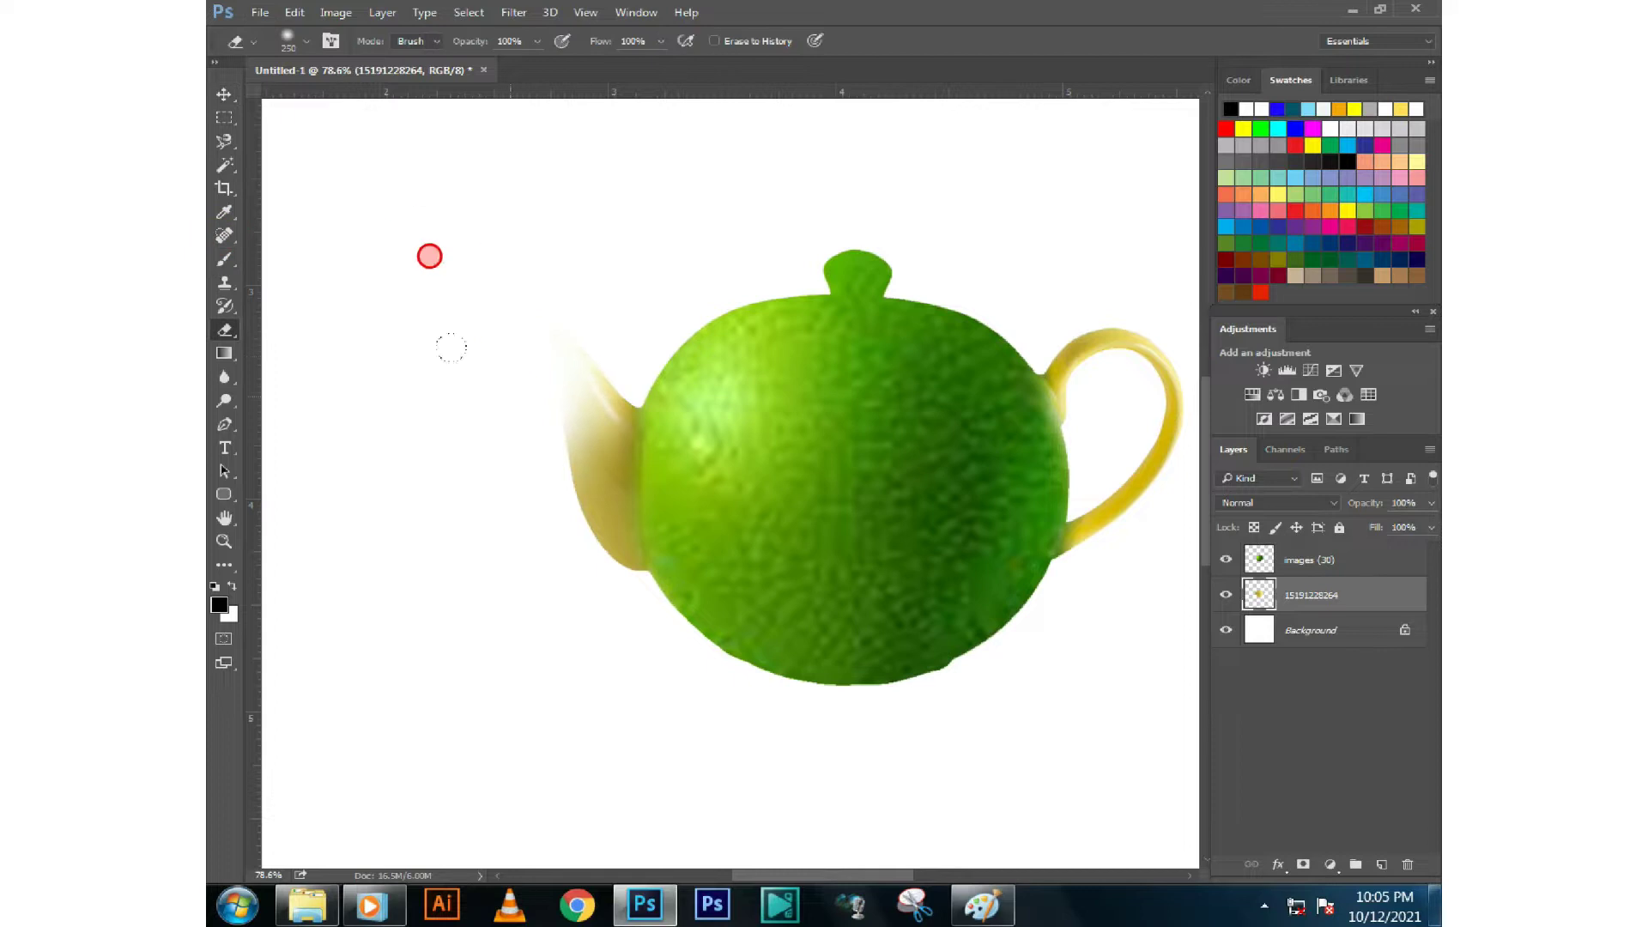
mouse_move(567, 411)
mouse_down()
mouse_move(570, 350)
mouse_move(599, 391)
mouse_move(612, 537)
mouse_up()
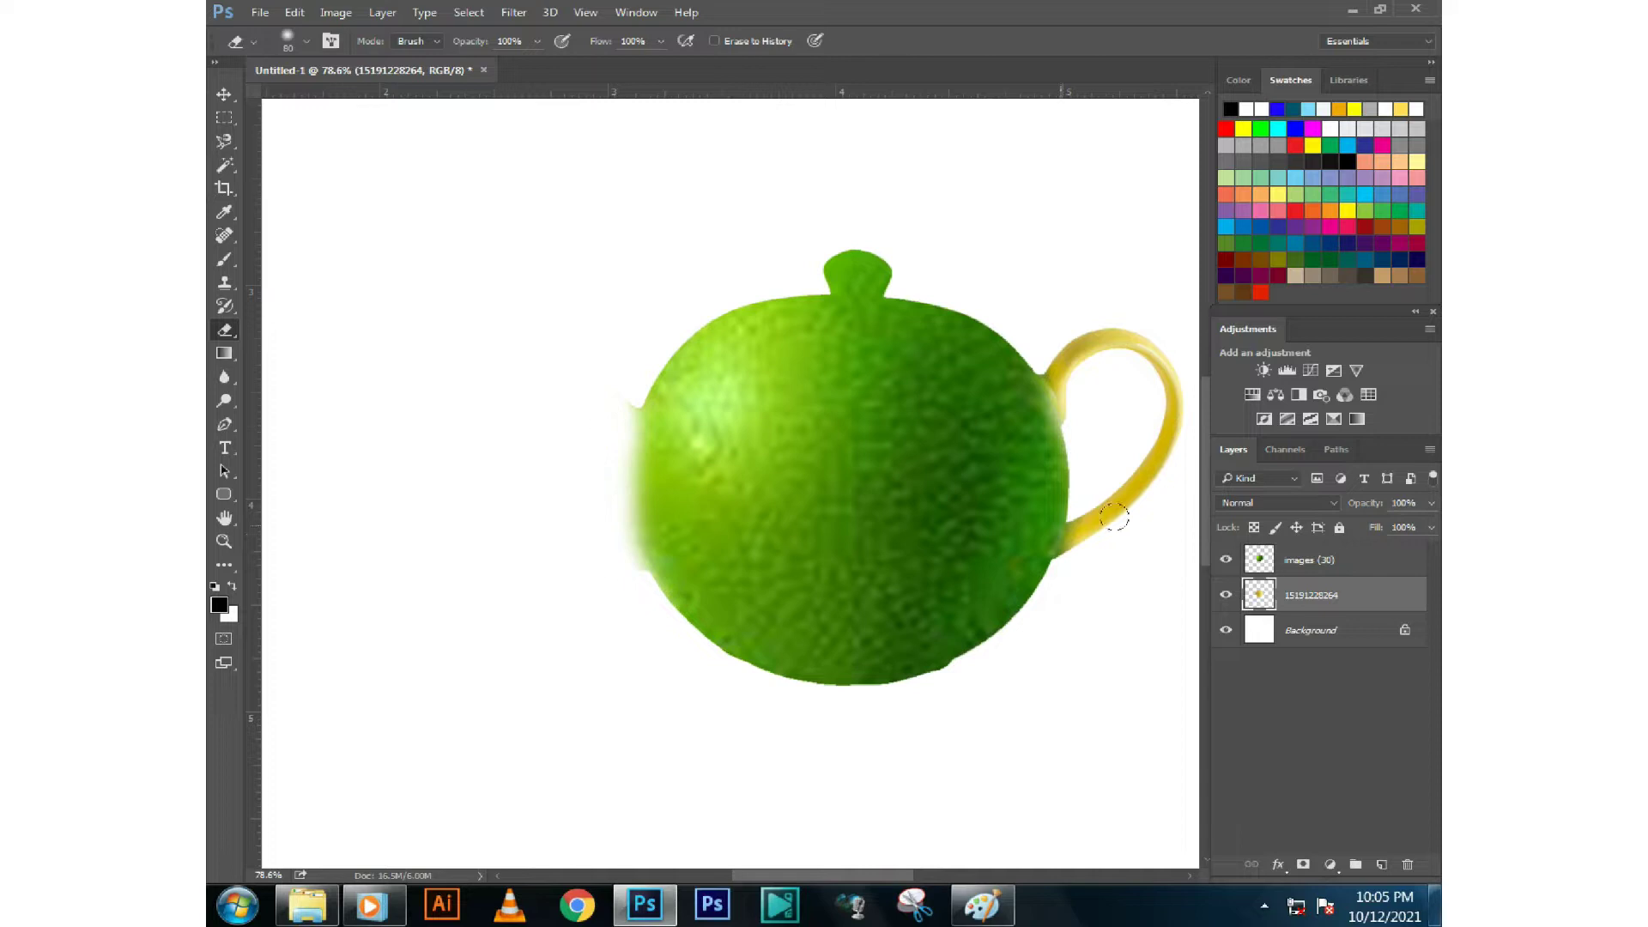
Soften the lime layer's left edge with the Eraser and fit the document in view
ctrl+click(934, 393)
drag(618, 385, 607, 406)
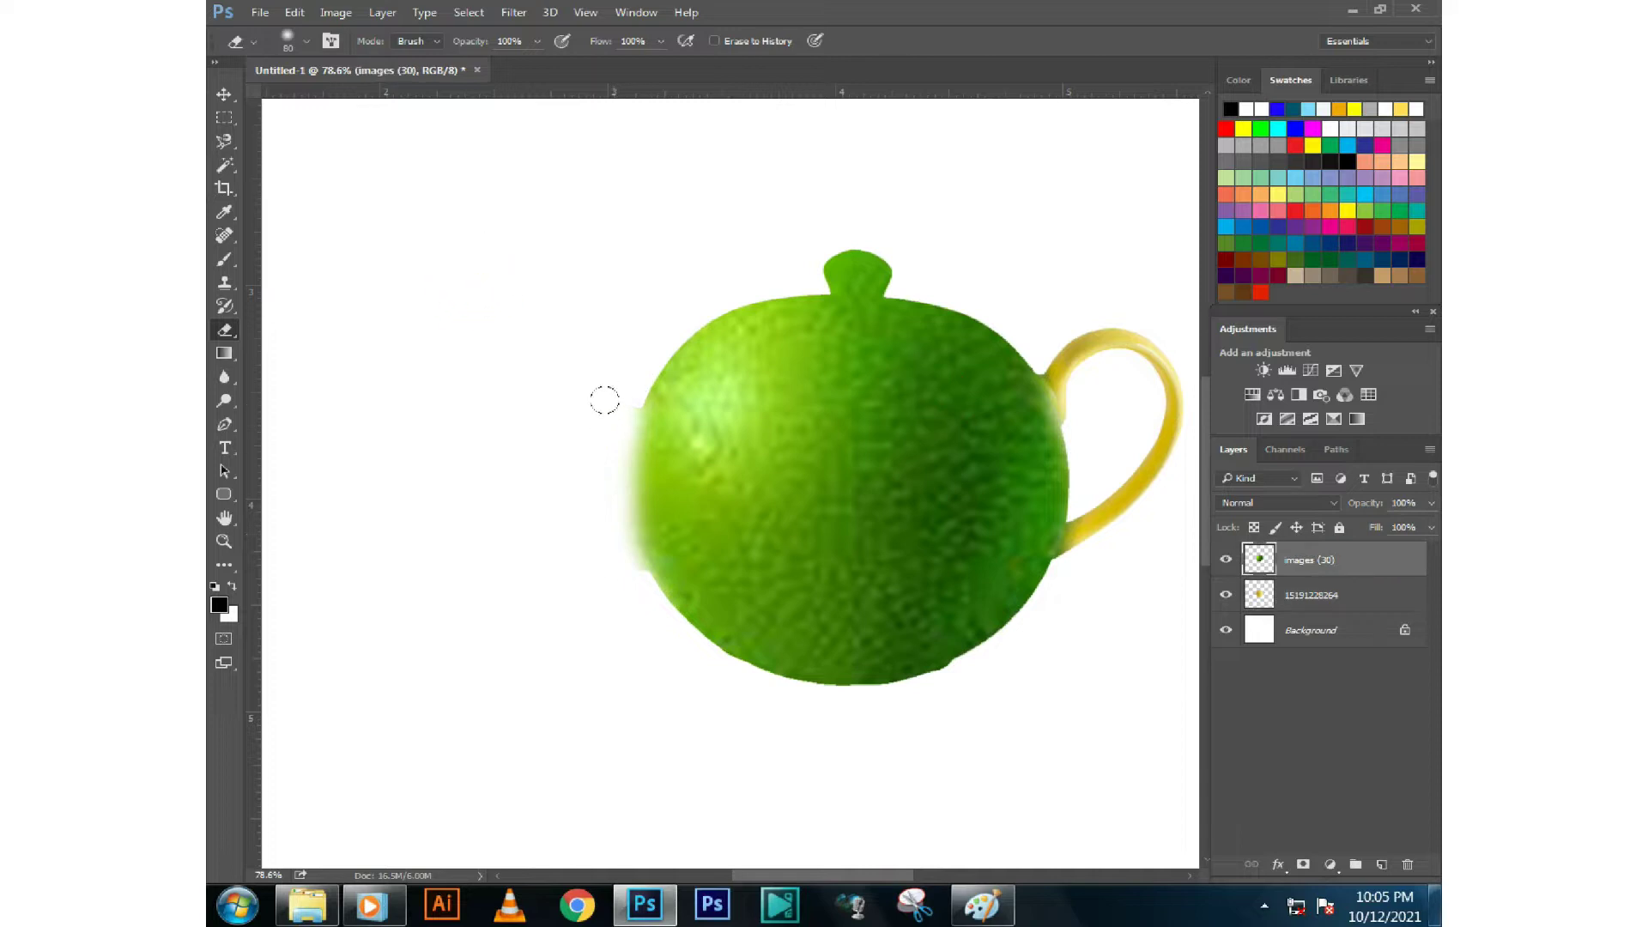
right_click(516, 378)
click(472, 323)
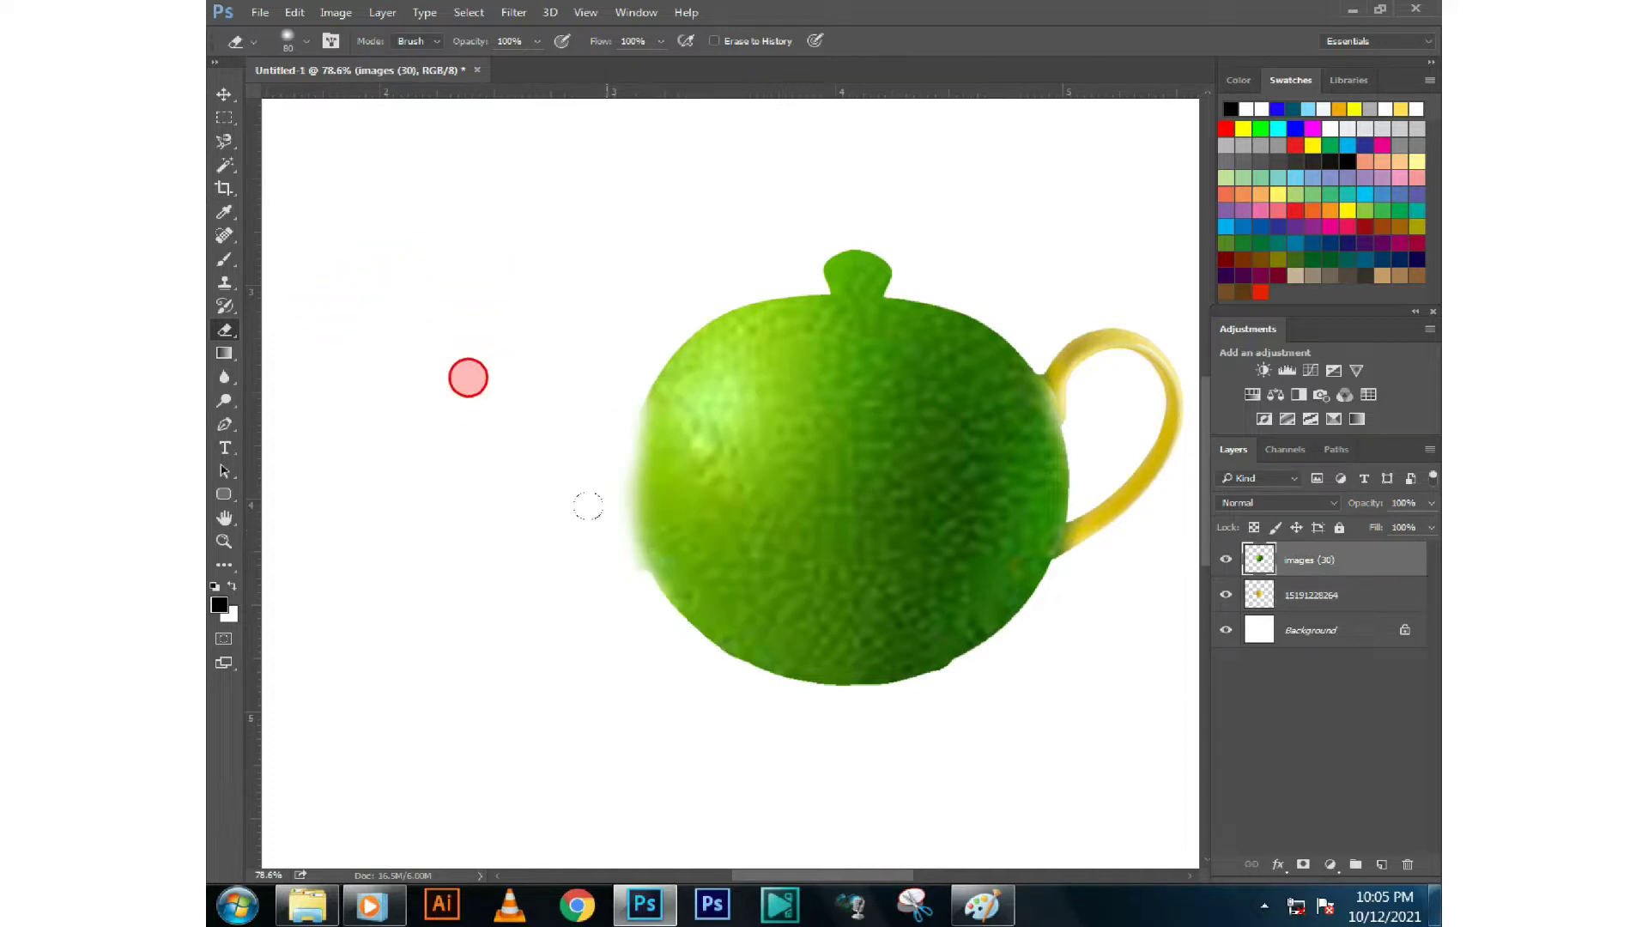
click(588, 511)
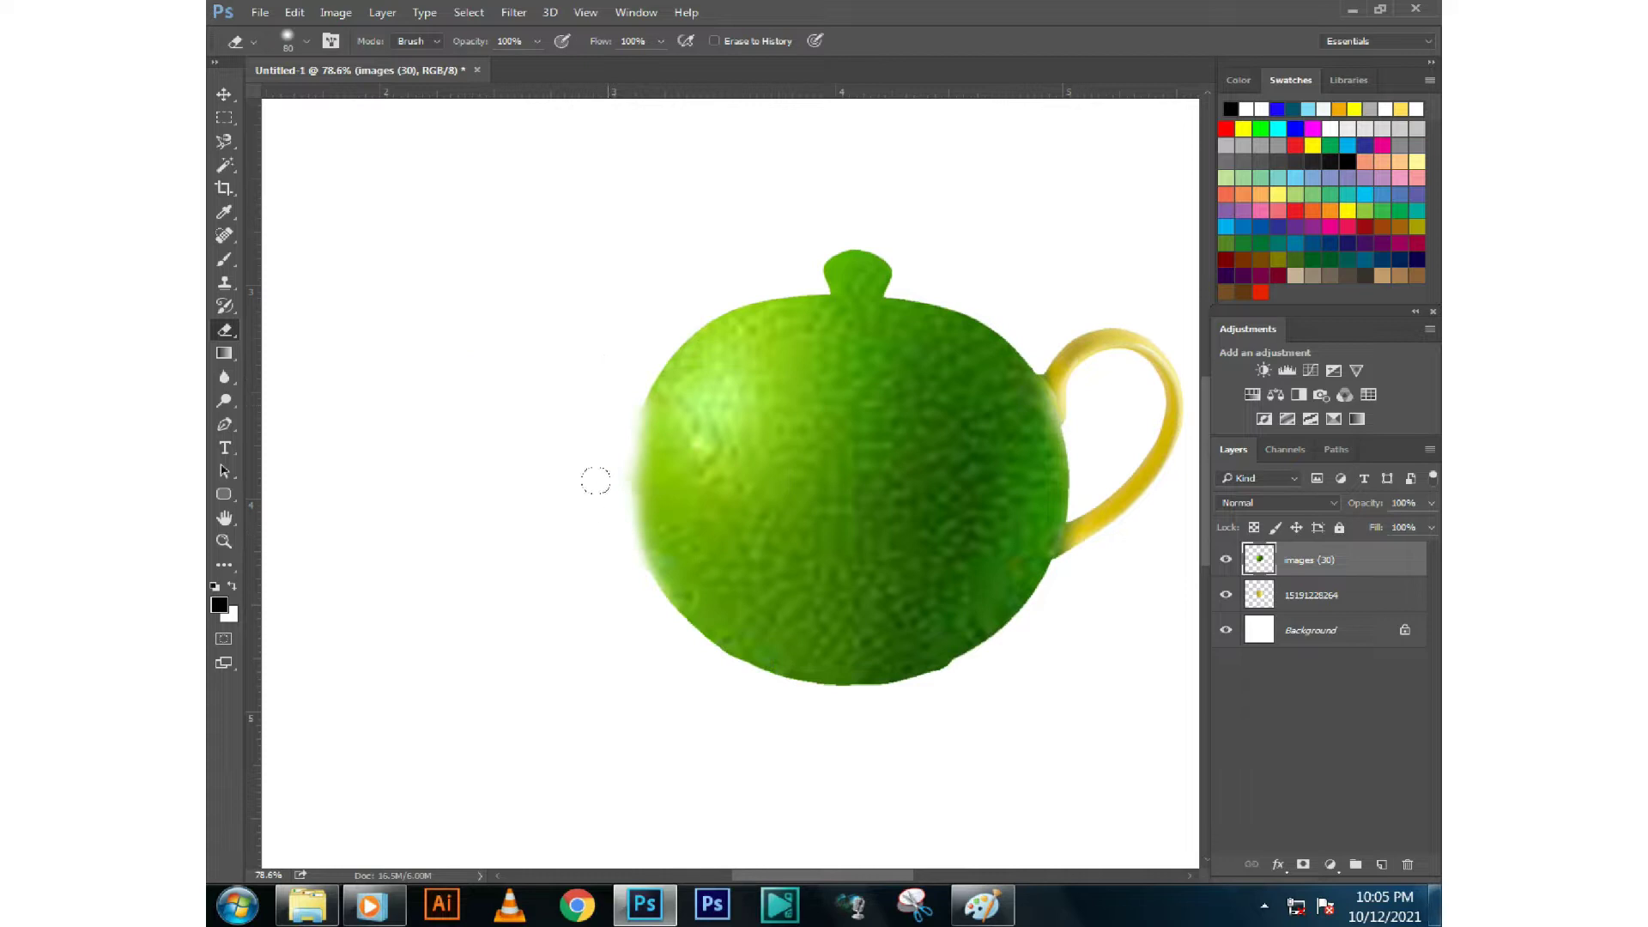
key(ctrl+minus)
key(ctrl+minus)
key(ctrl+minus)
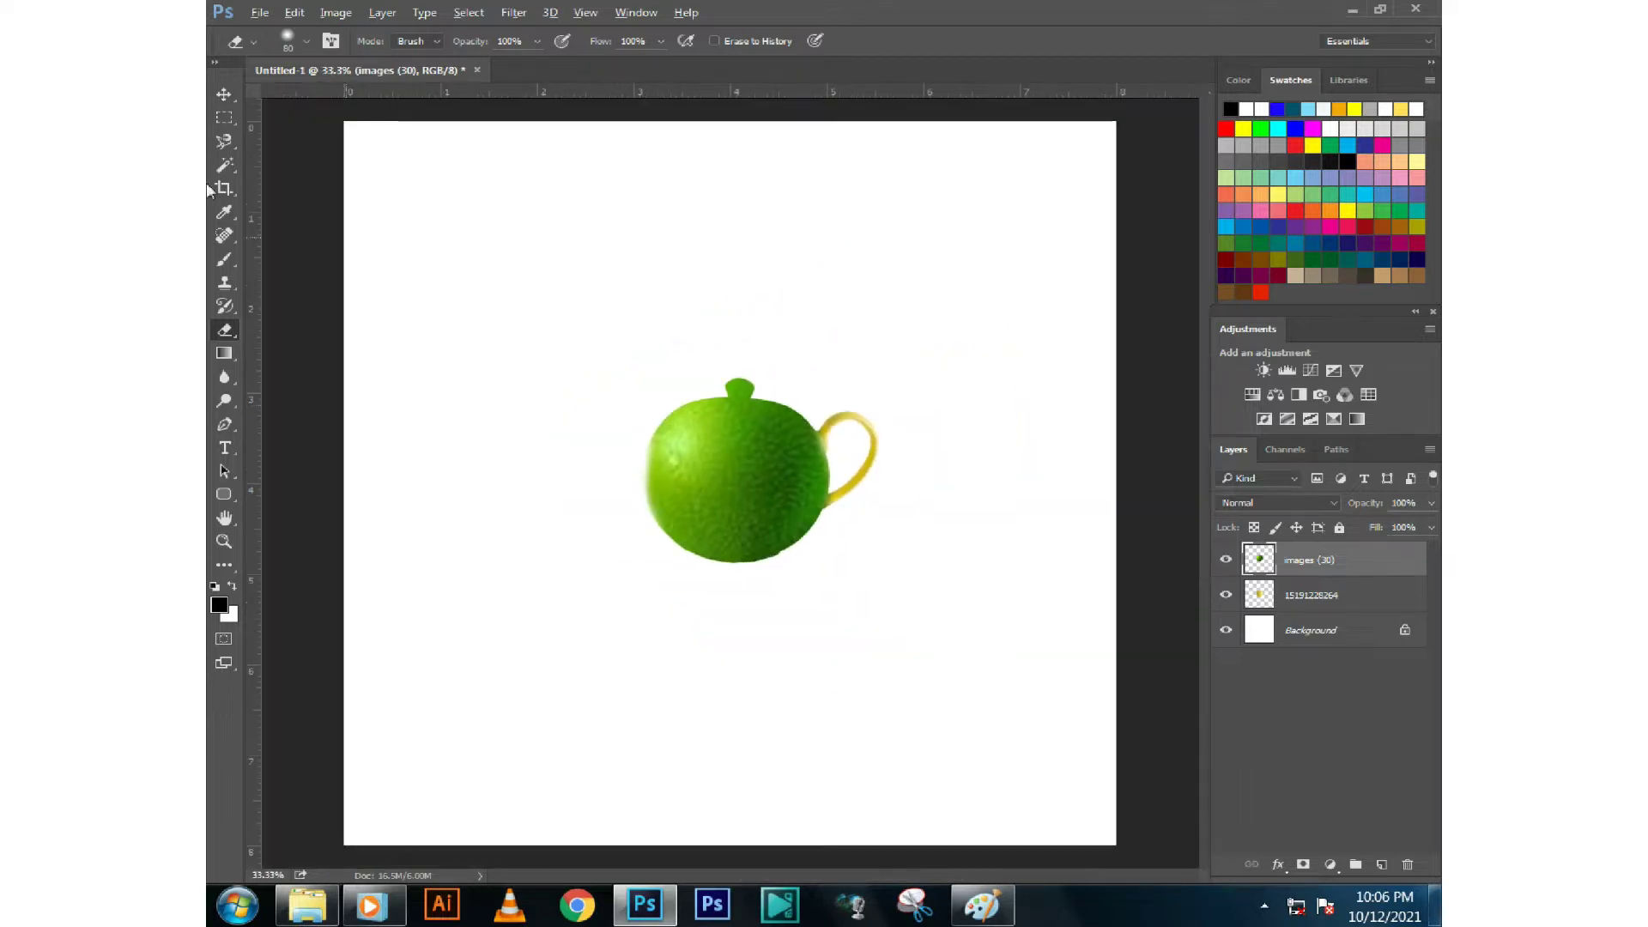
Alt-drag a duplicate of the lime and position it over the teapot handle
click(224, 96)
scroll(903, 456, up, 2)
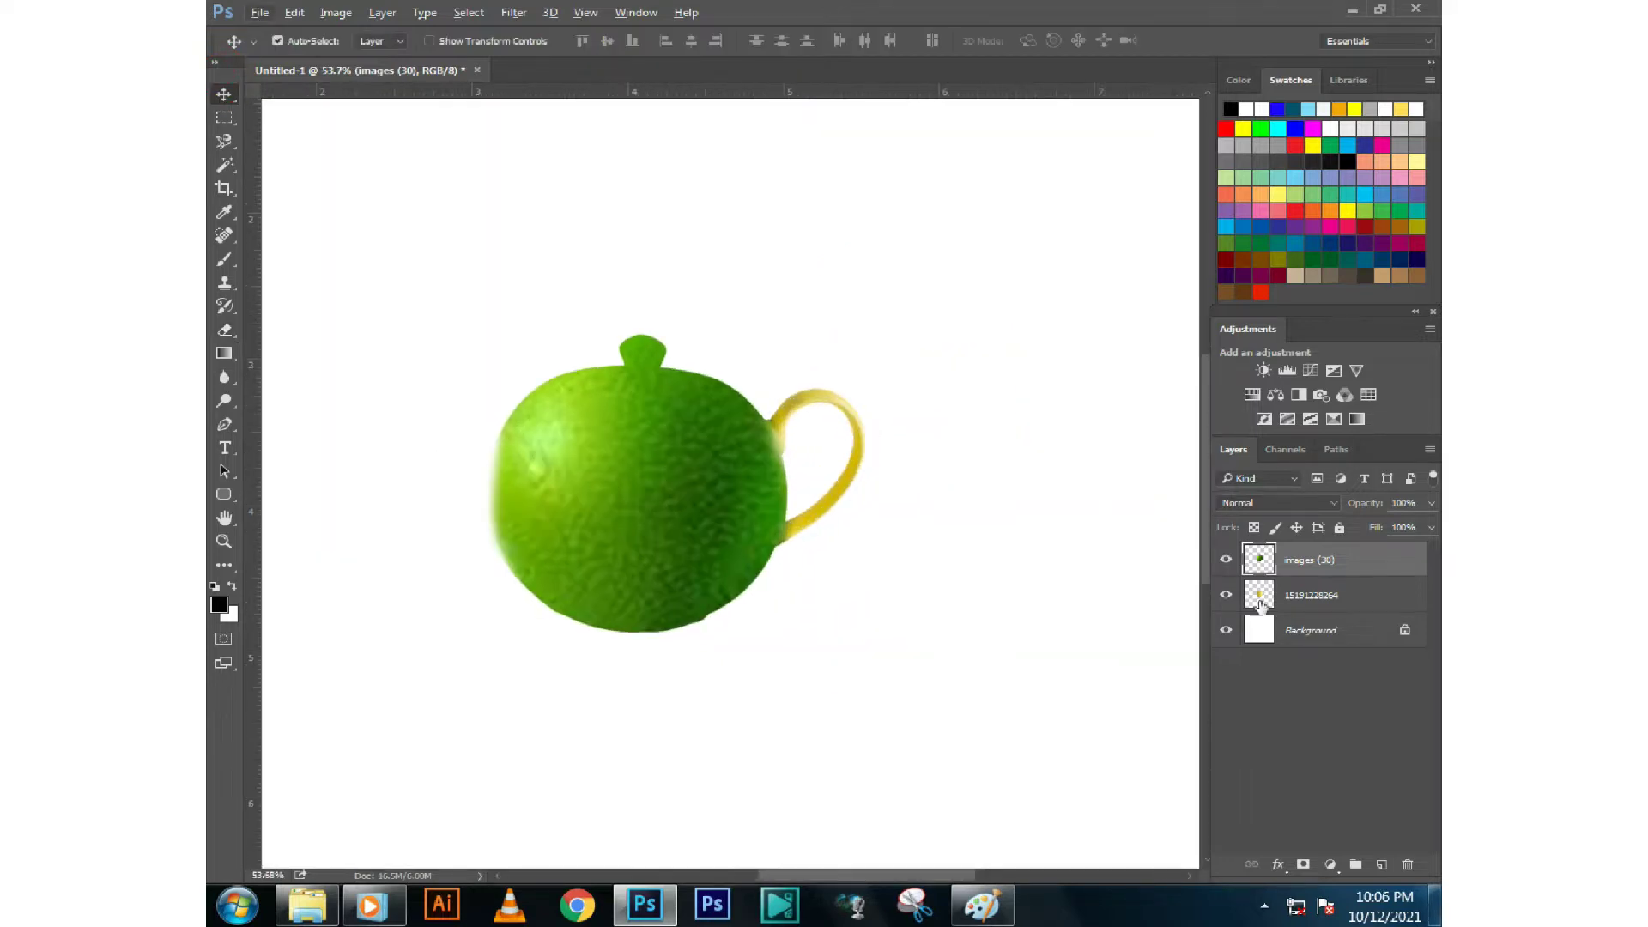
drag(678, 520, 807, 470)
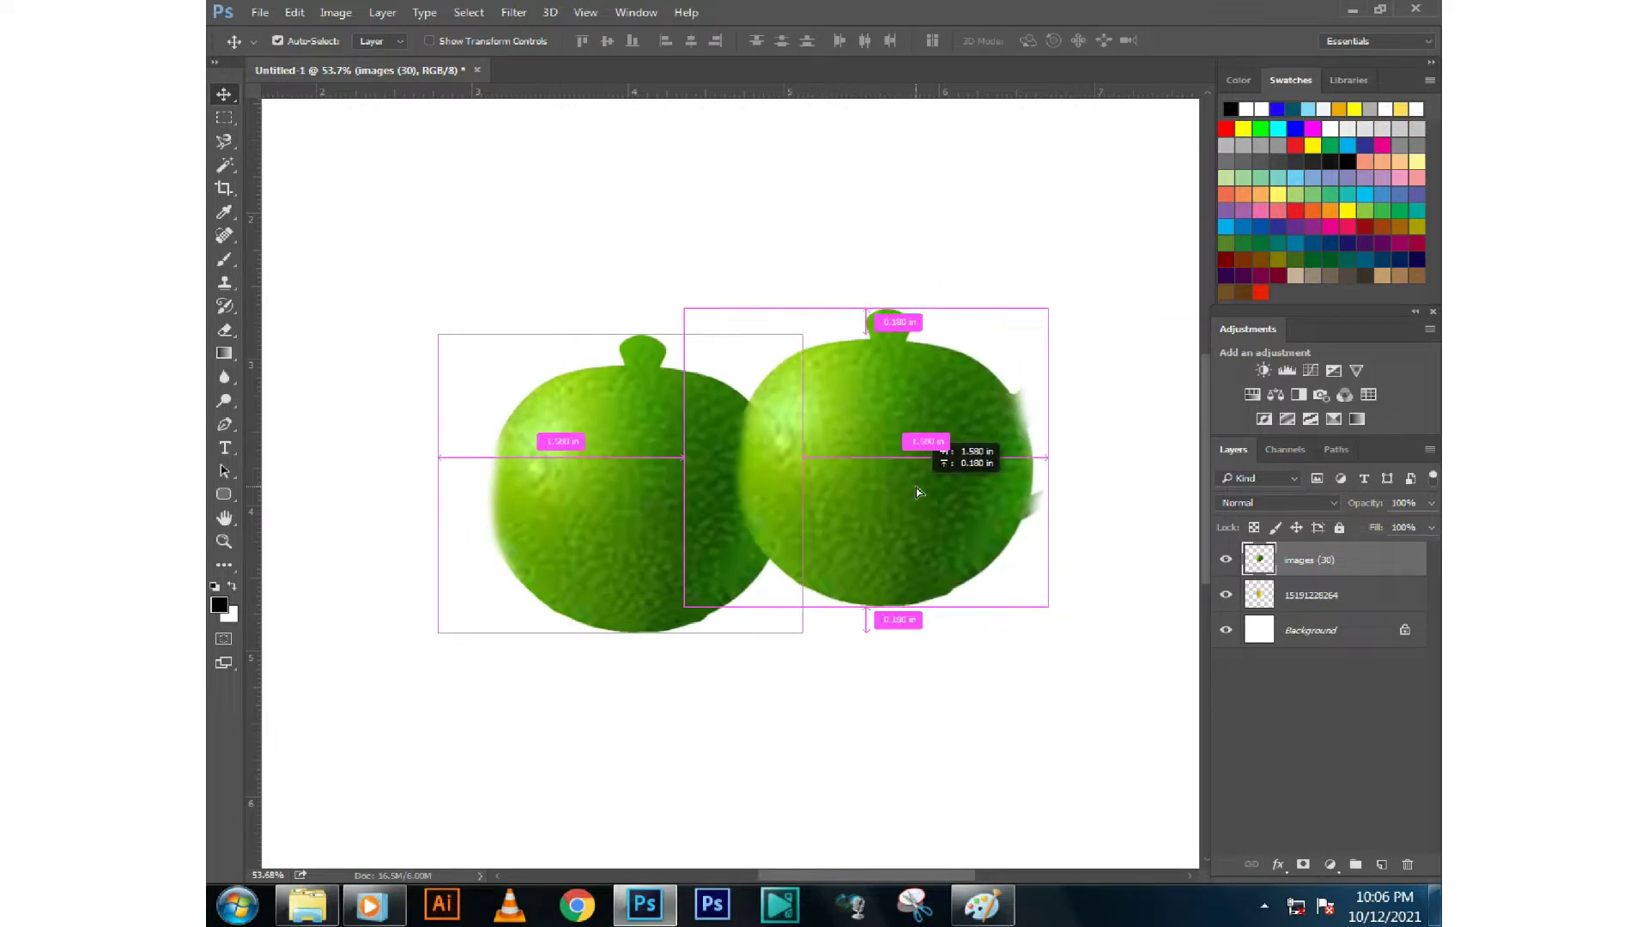
drag(807, 470, 915, 487)
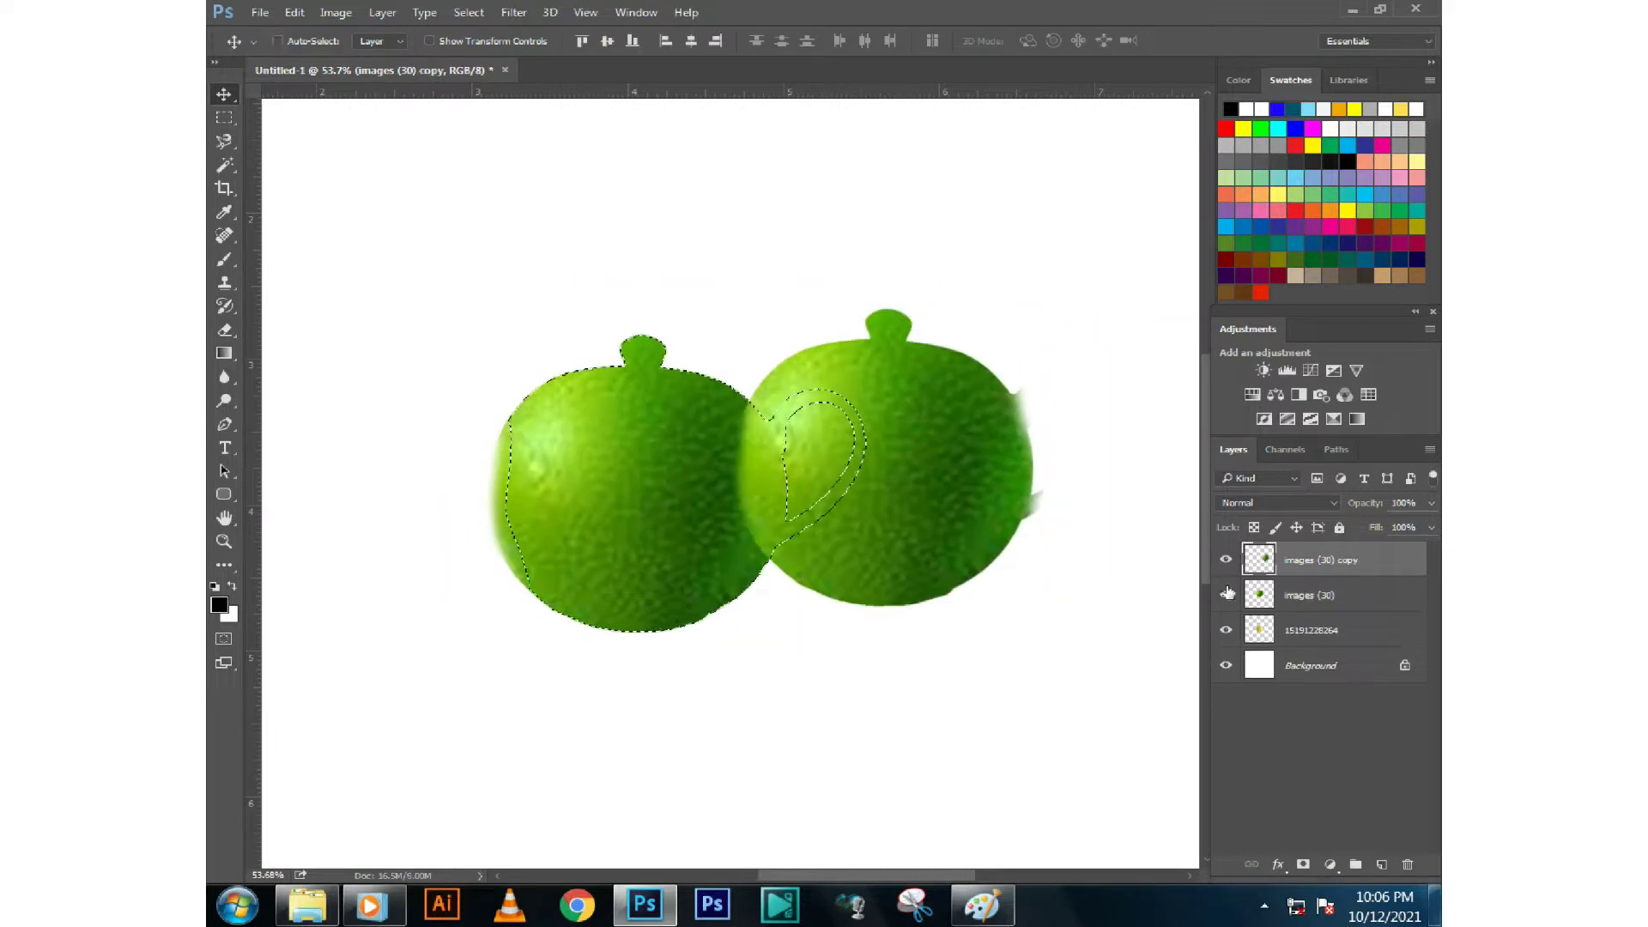
key(i)
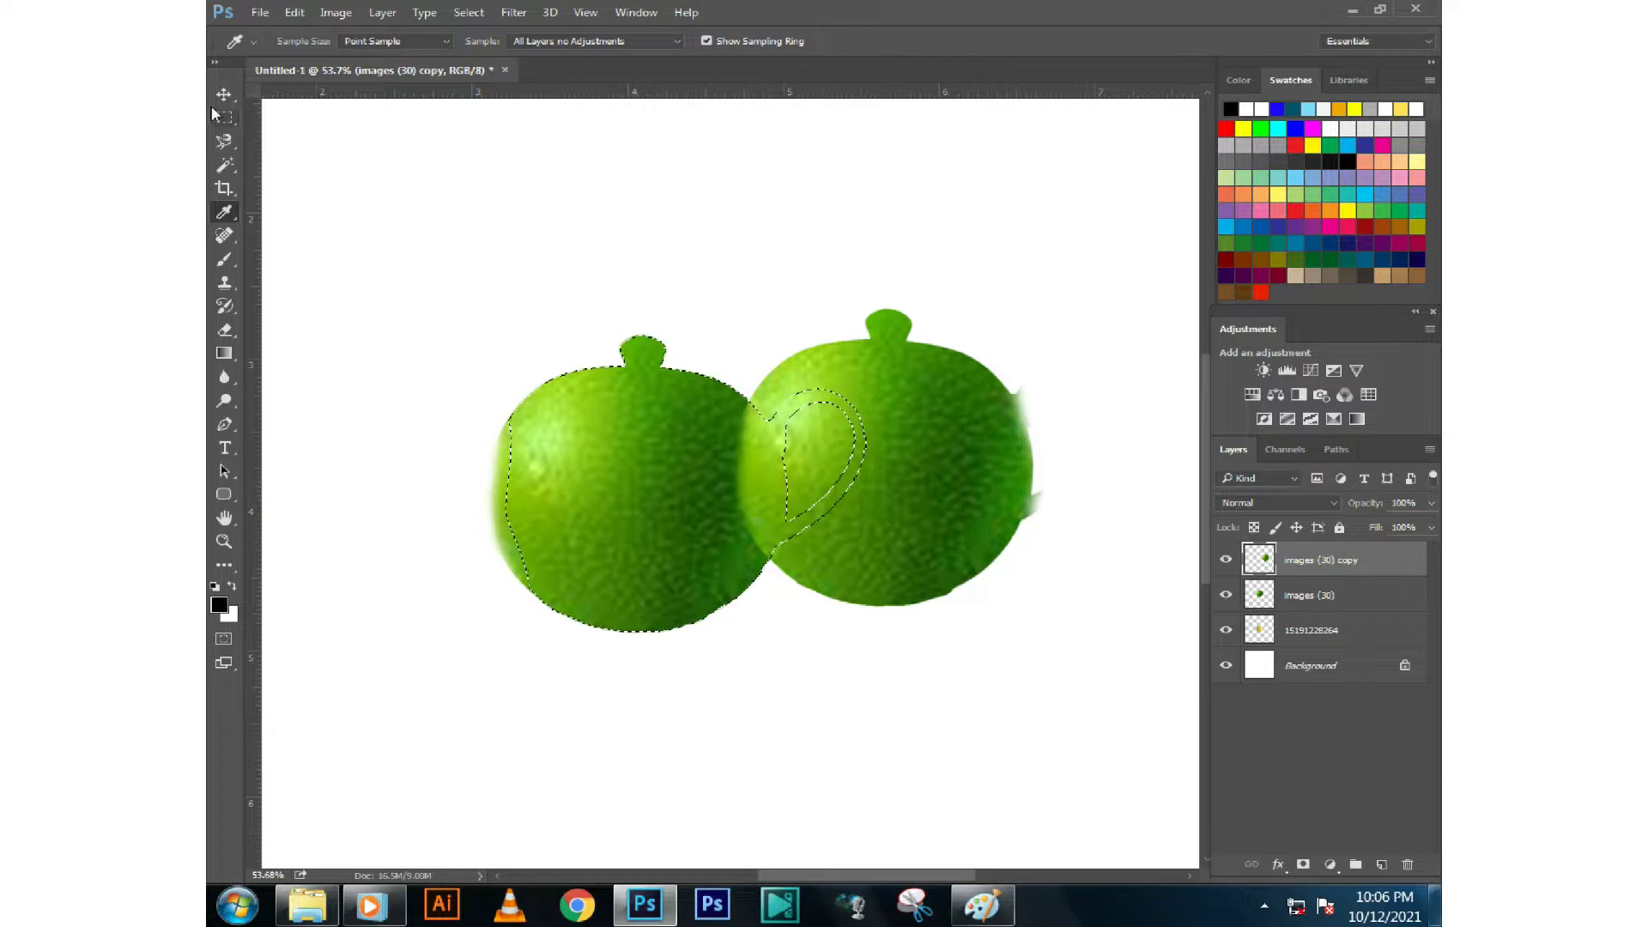
click(221, 96)
drag(1059, 467, 1107, 534)
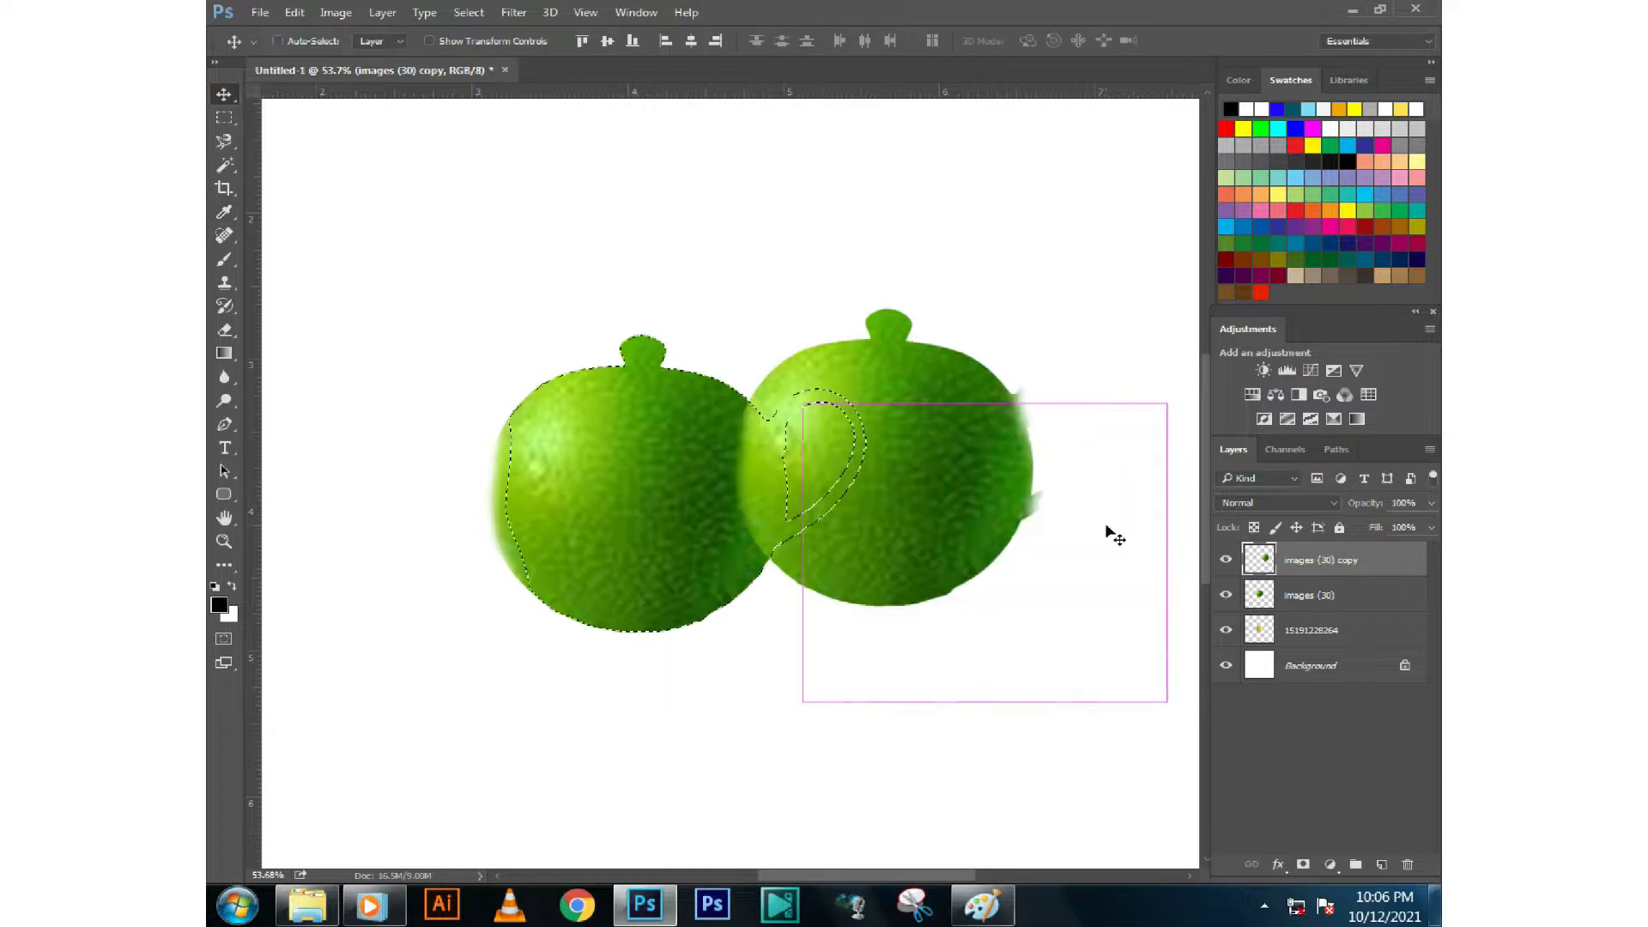
key(ctrl)
drag(1082, 502, 1186, 618)
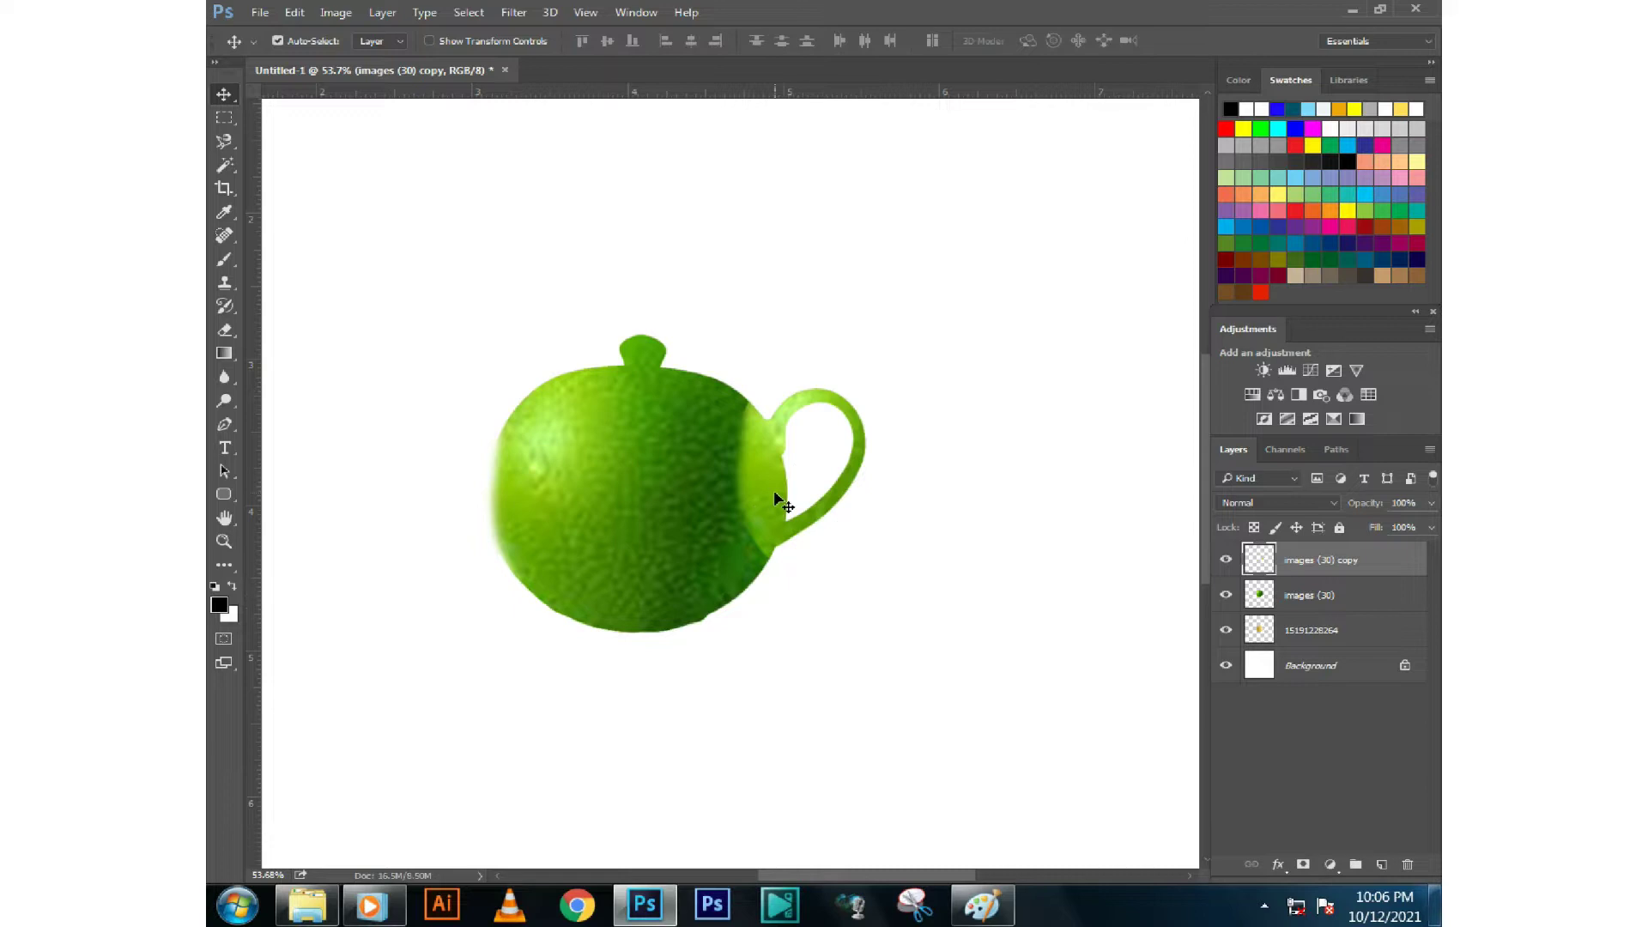
key(e)
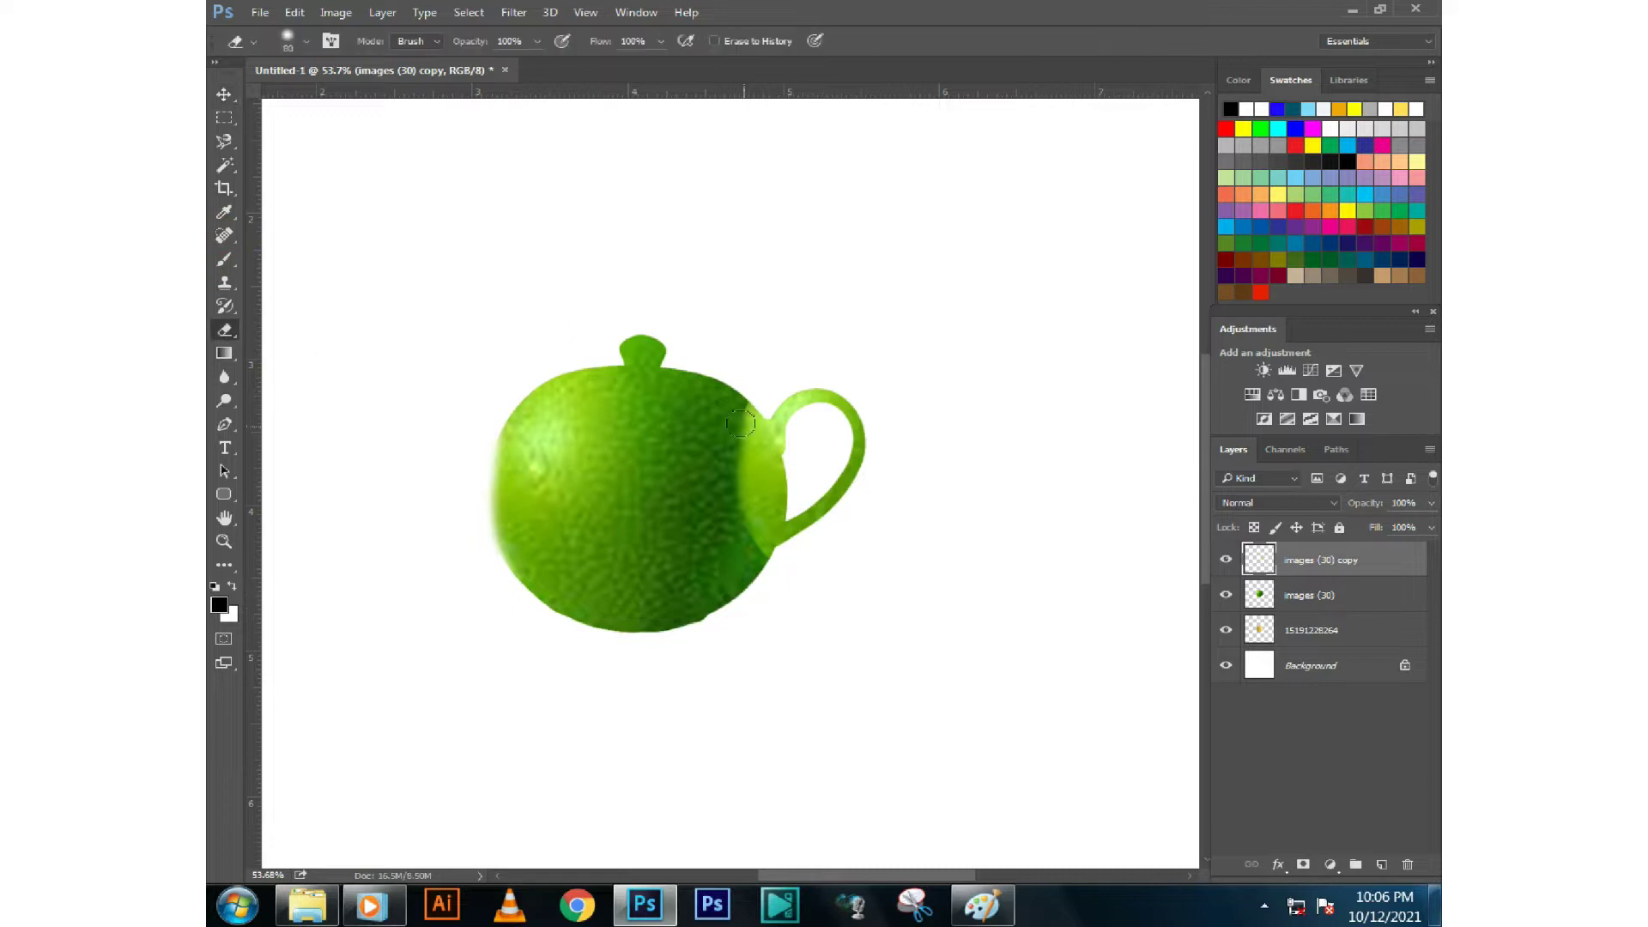
Enlarge and fully soften the eraser, then erase the lid knob's green top on the lime layer
right_click(743, 482)
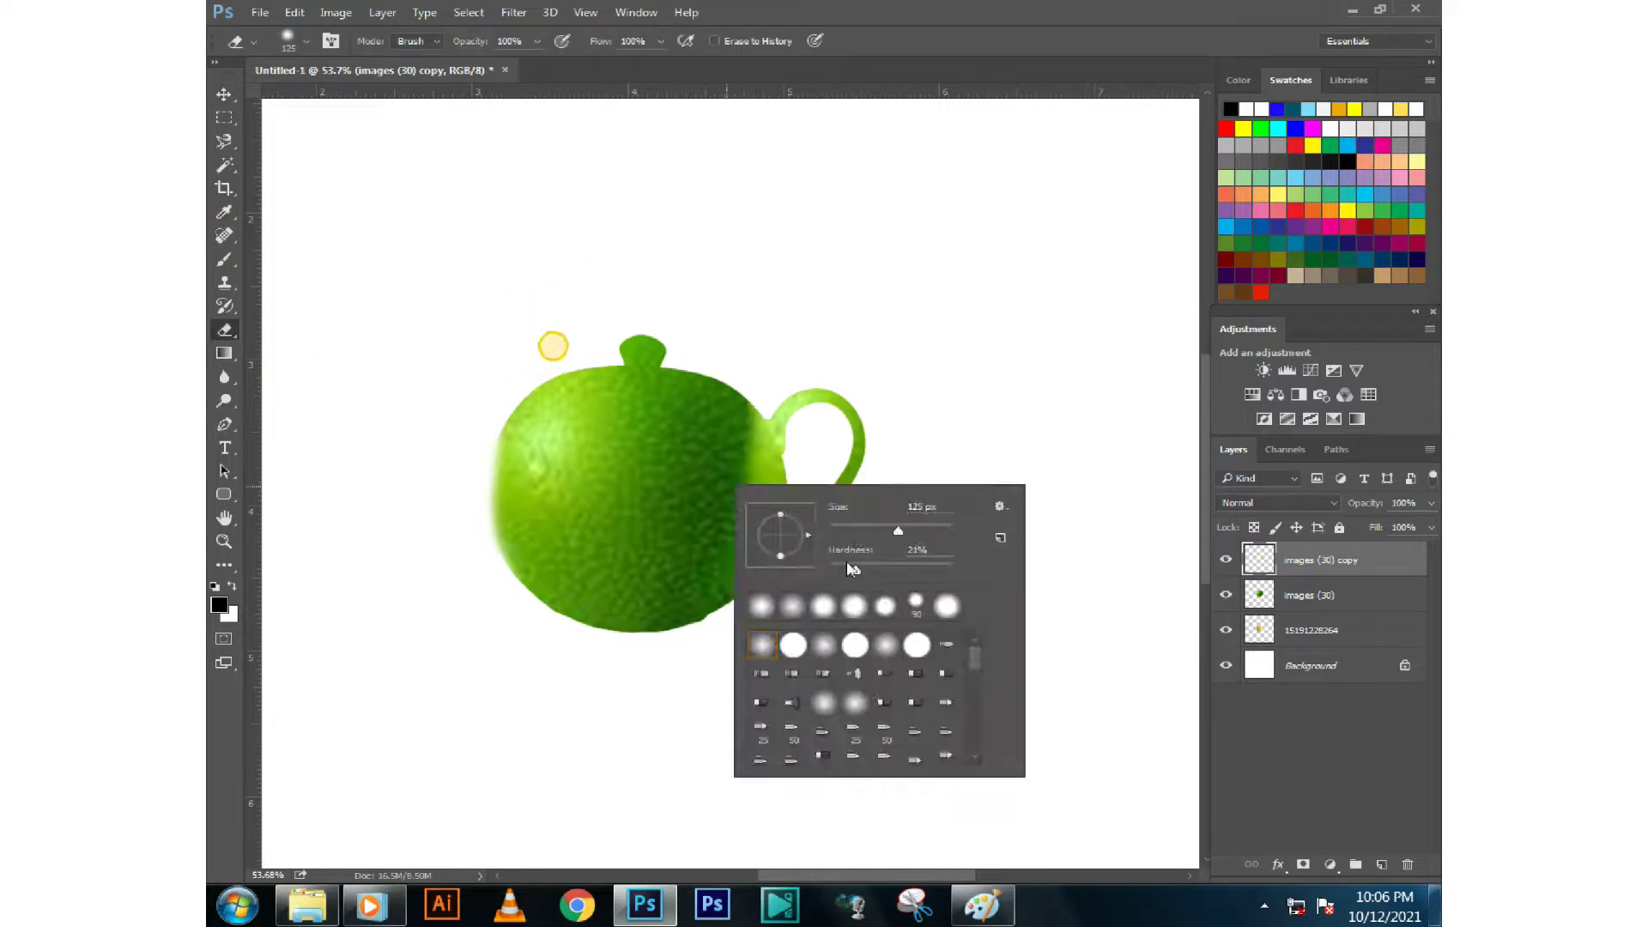
drag(824, 516, 852, 515)
key(bracketright)
key(bracketright)
key(bracketright)
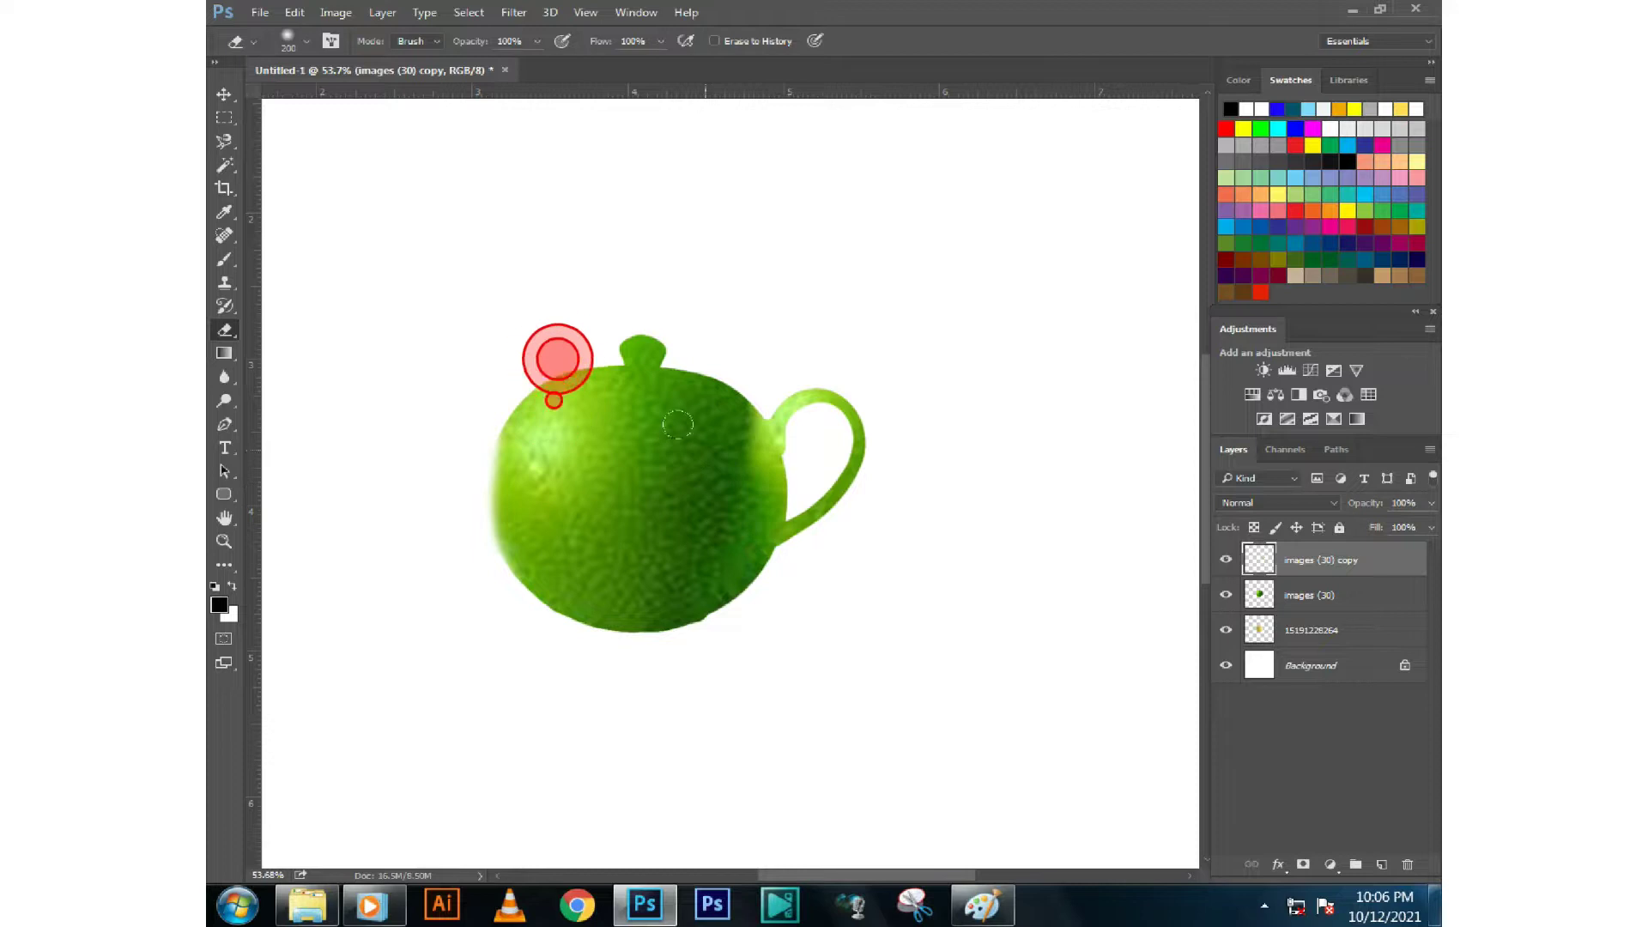
scroll(628, 483, down, 1)
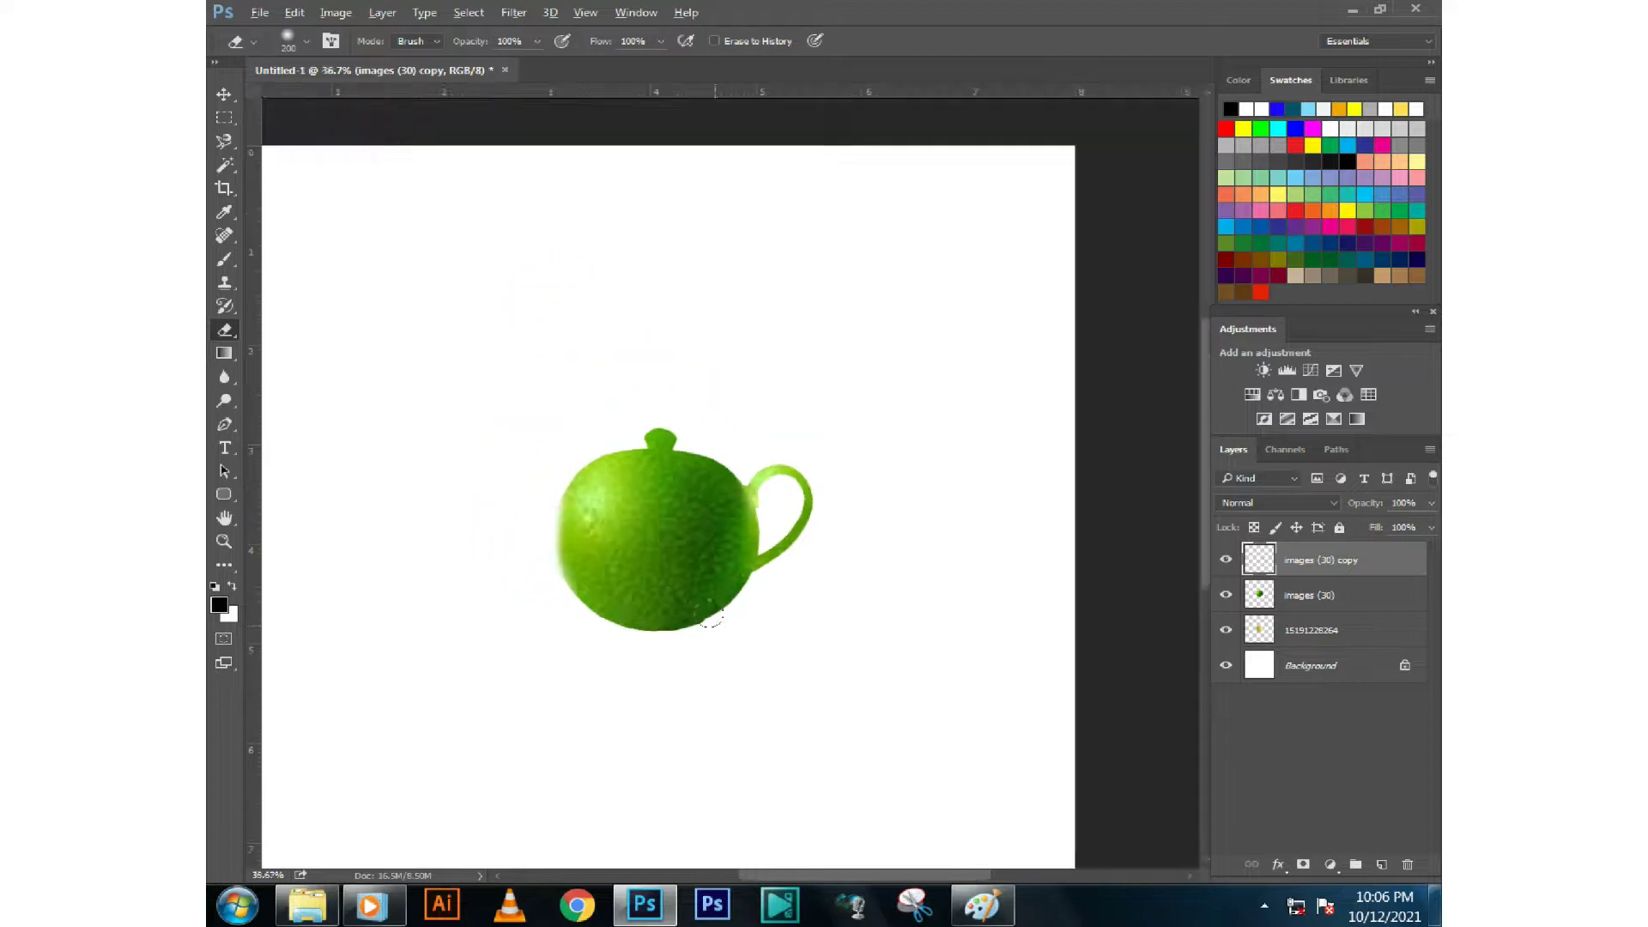
scroll(636, 494, up, 2)
click(1361, 610)
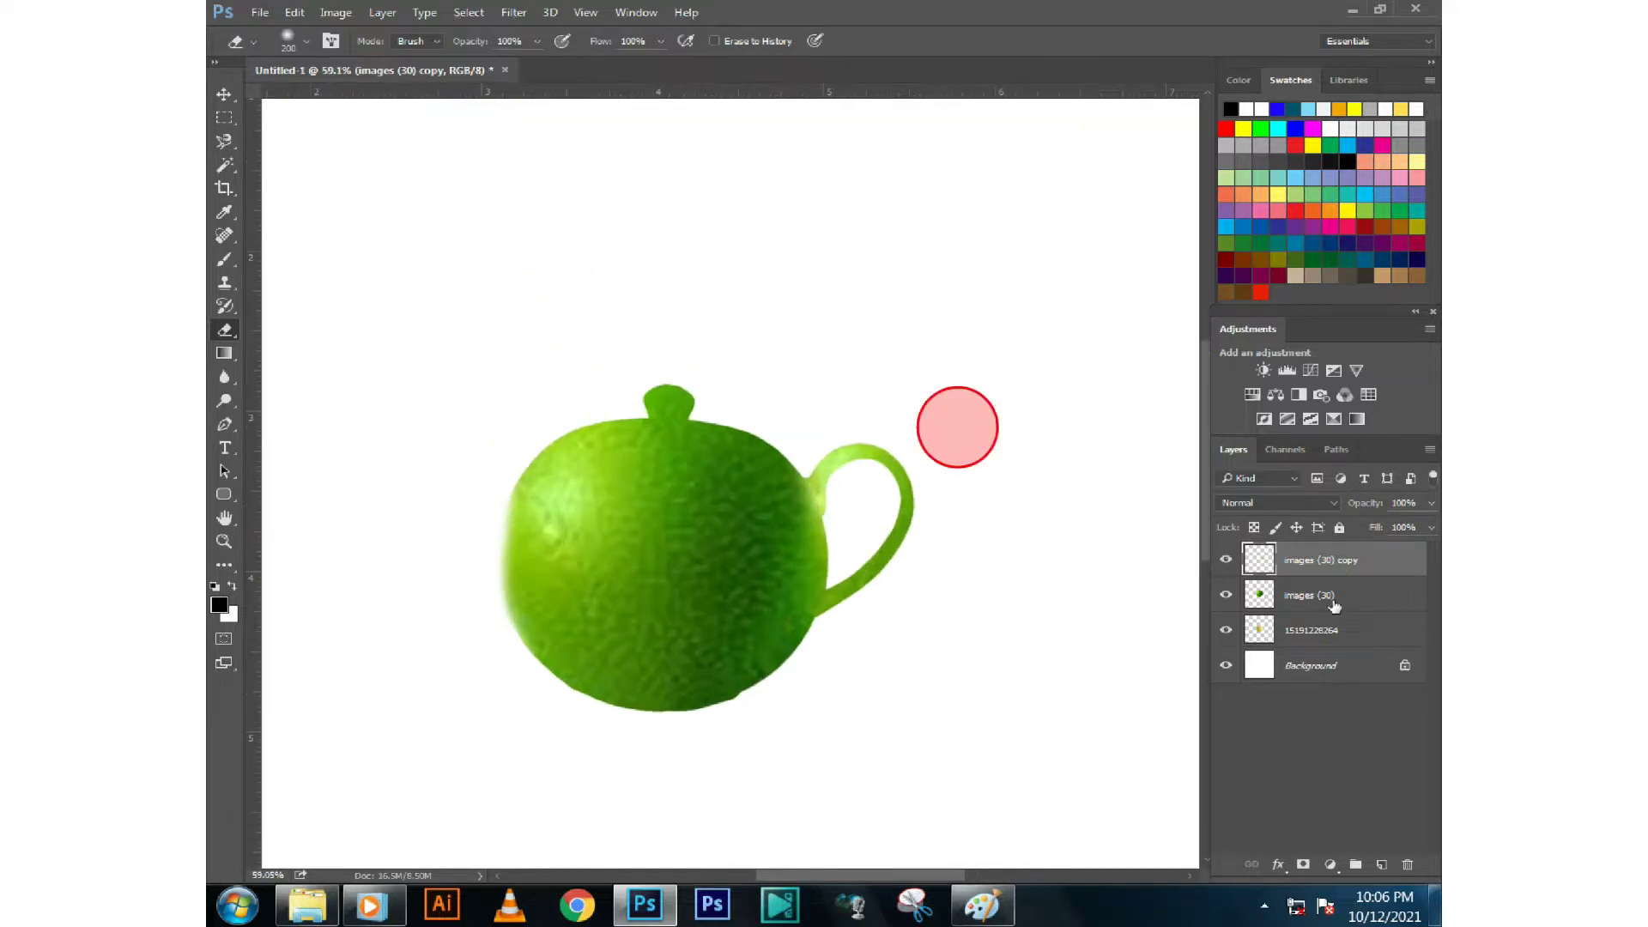
right_click(661, 335)
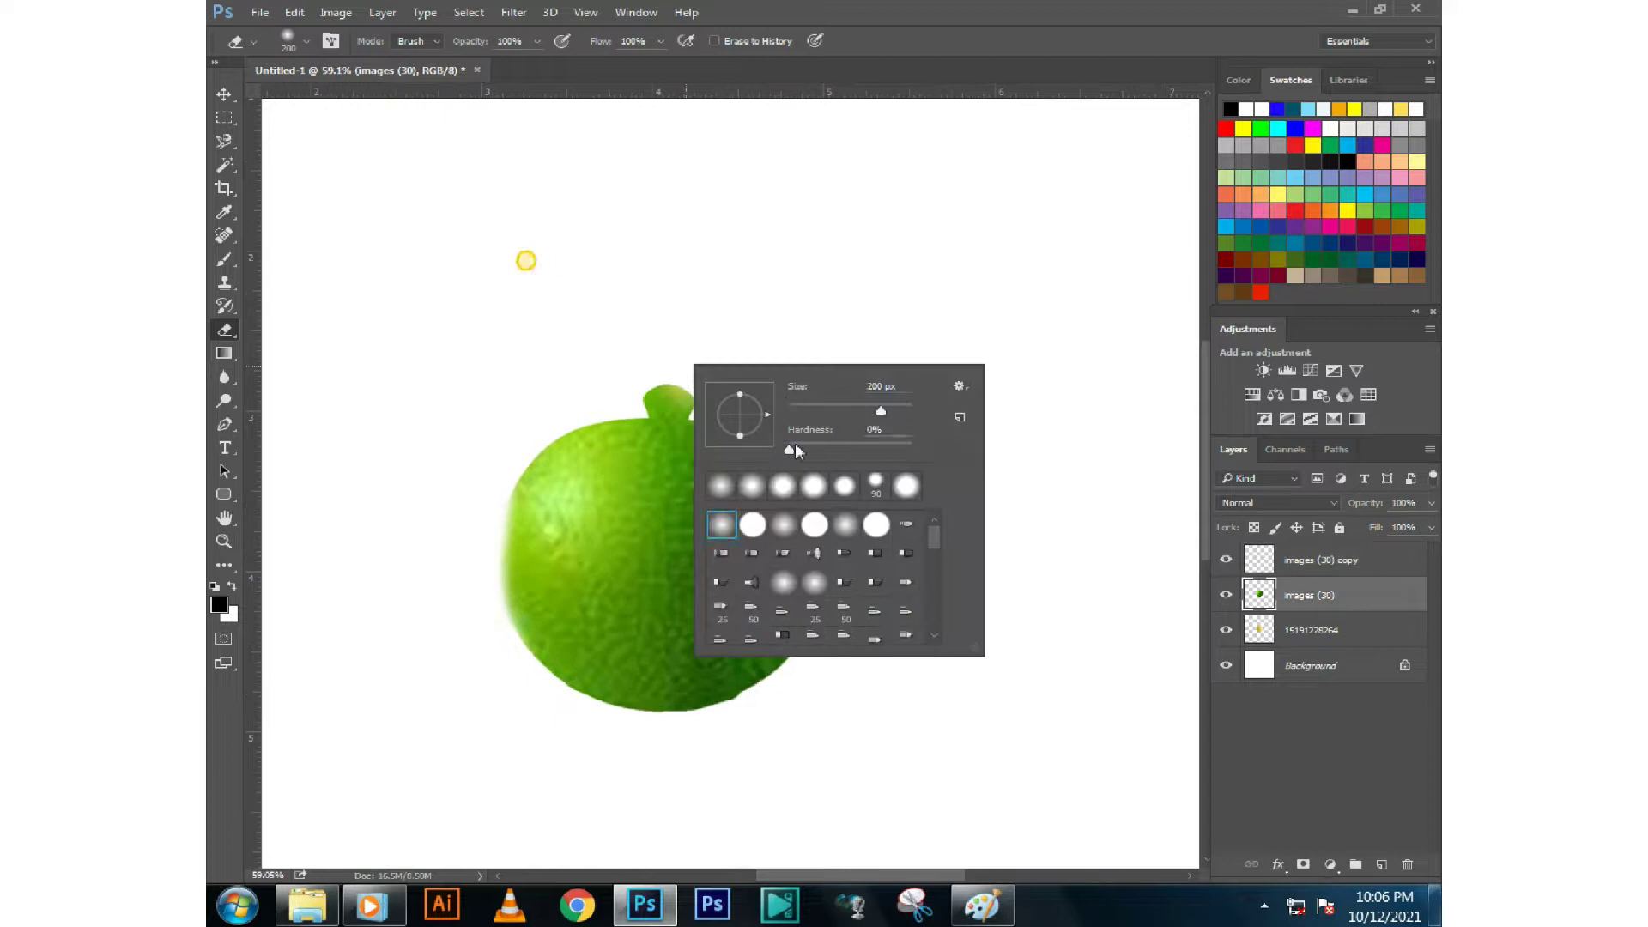
click(567, 302)
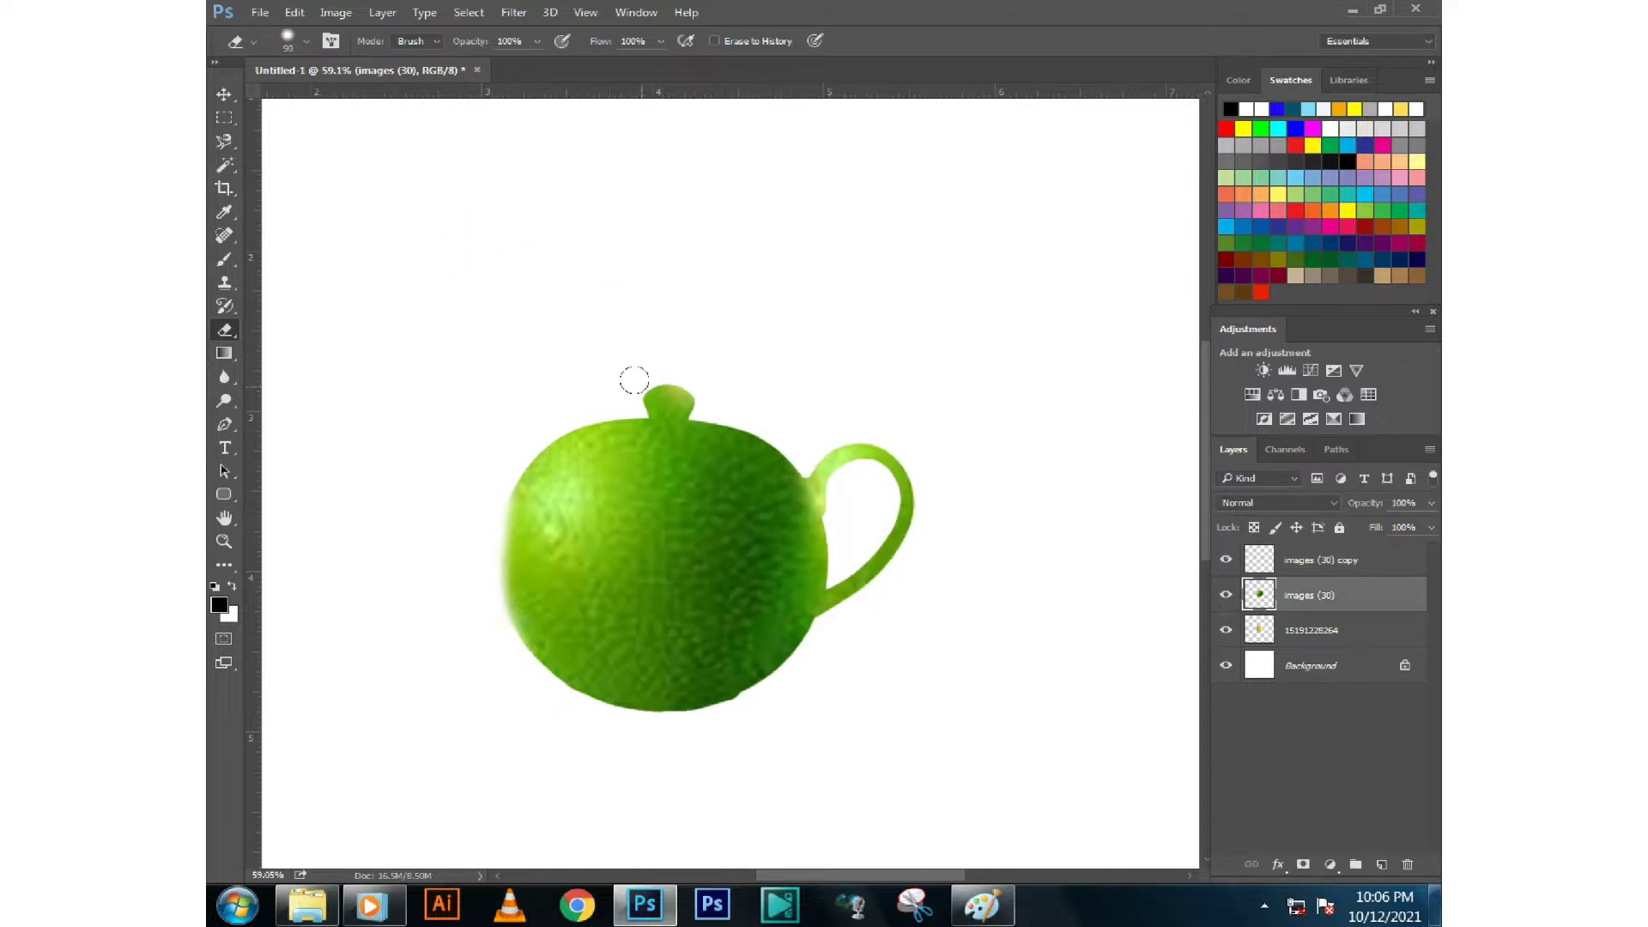
mouse_move(635, 380)
mouse_down()
mouse_move(675, 382)
mouse_move(662, 391)
mouse_up()
click(1292, 625)
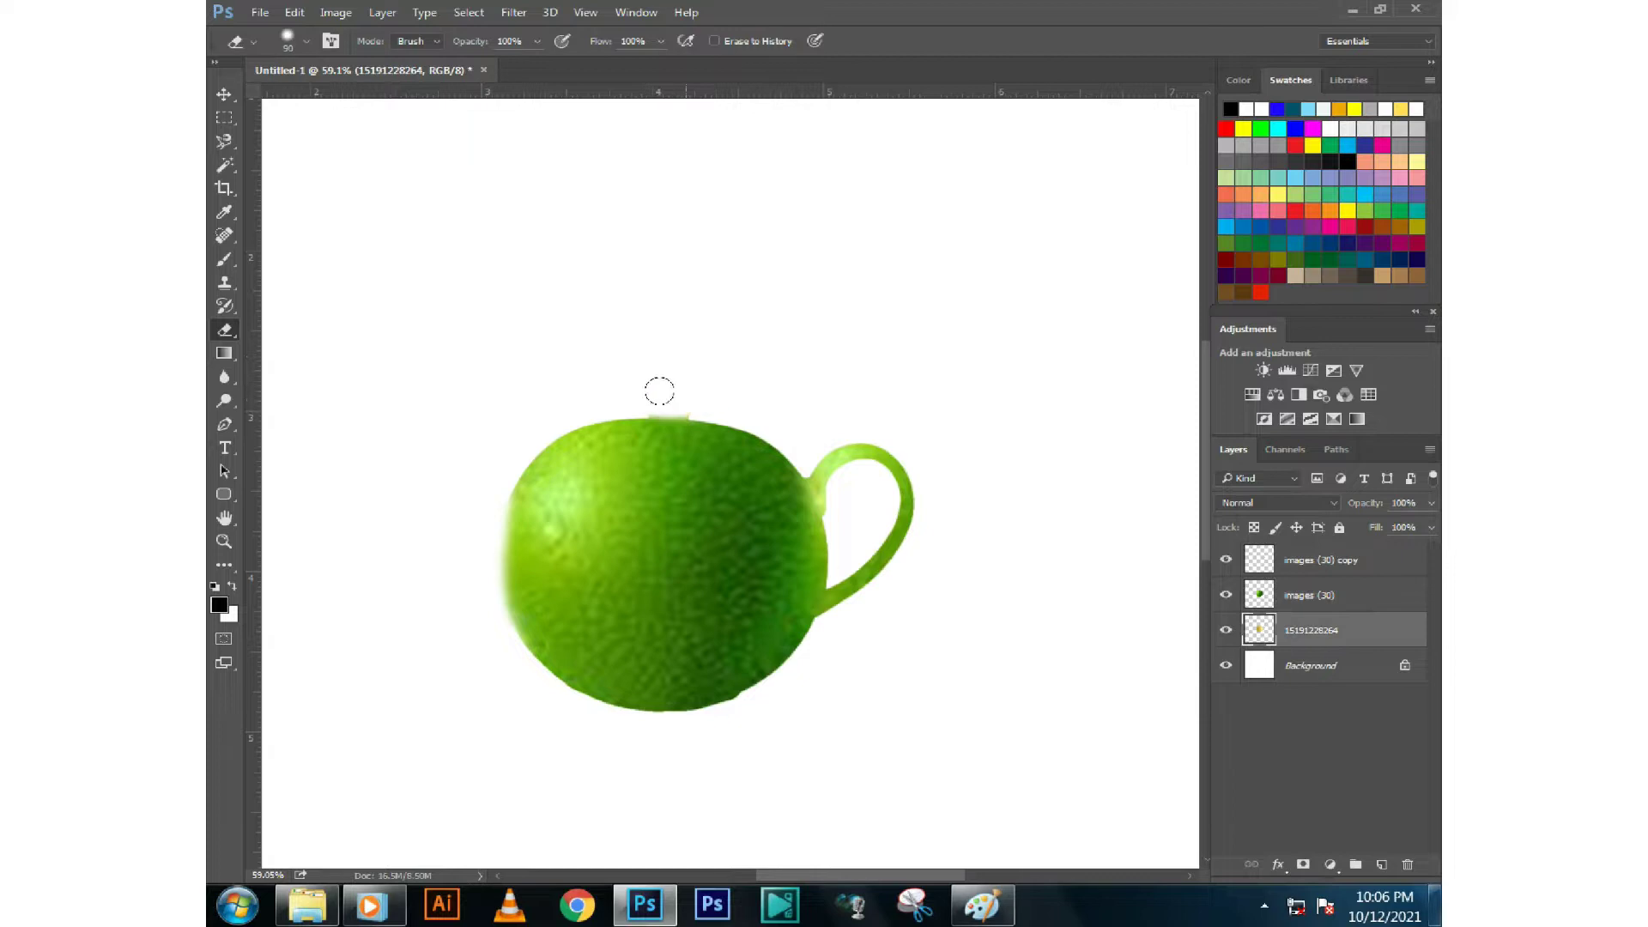
Navigate up to the Aammu folder and open the photoshop image folder
click(307, 905)
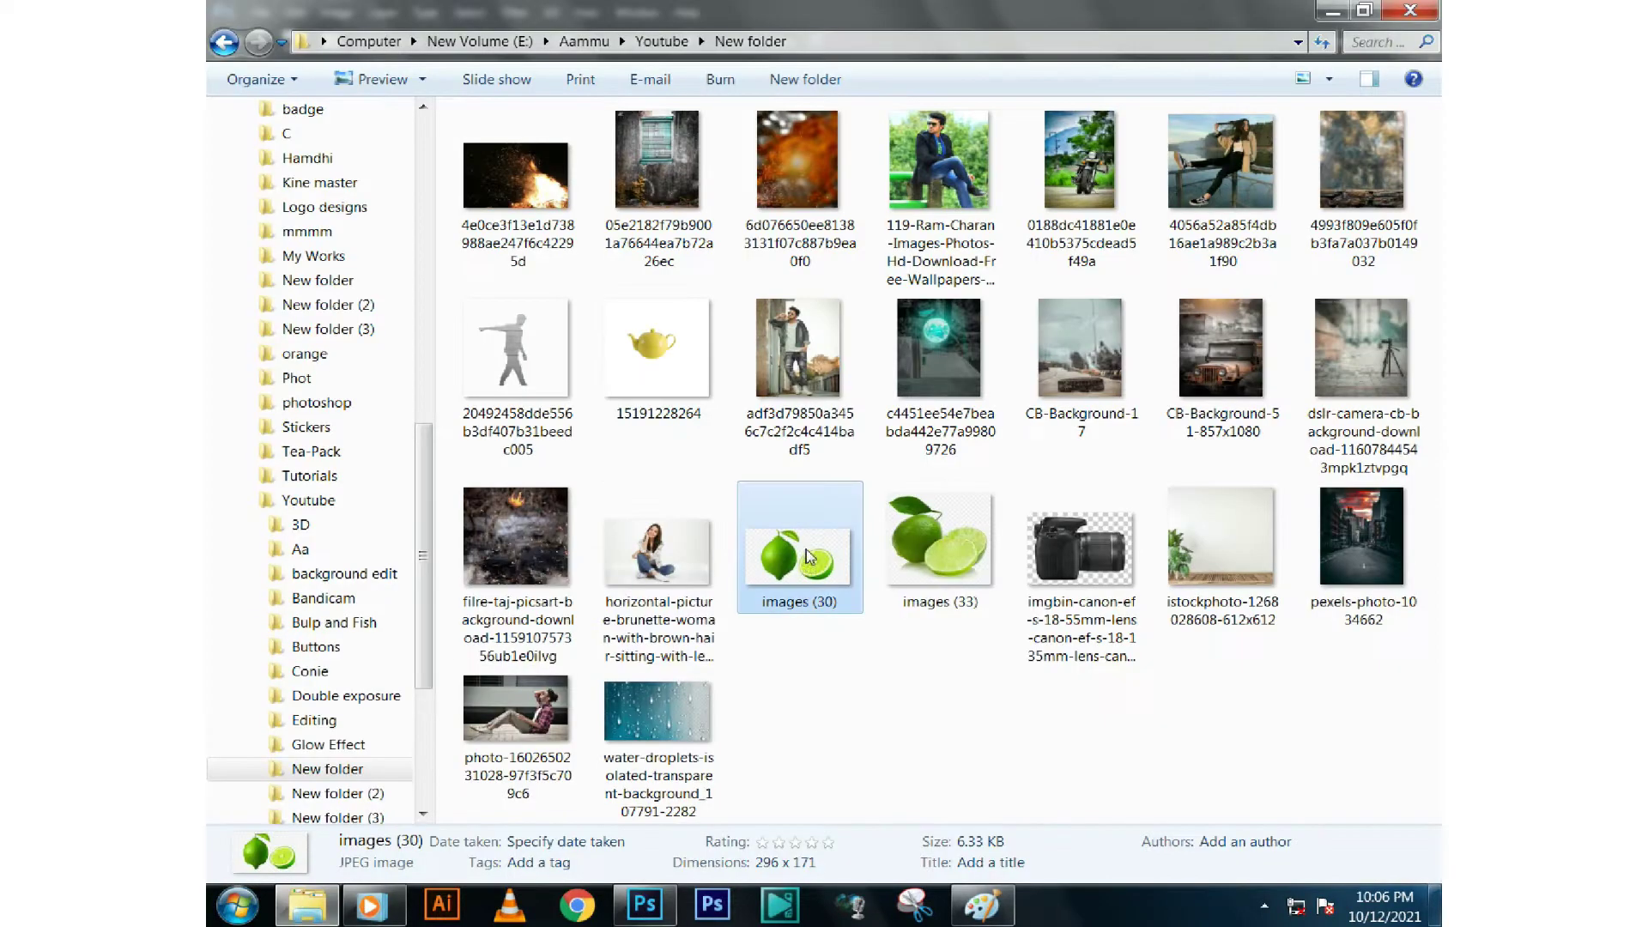
click(699, 489)
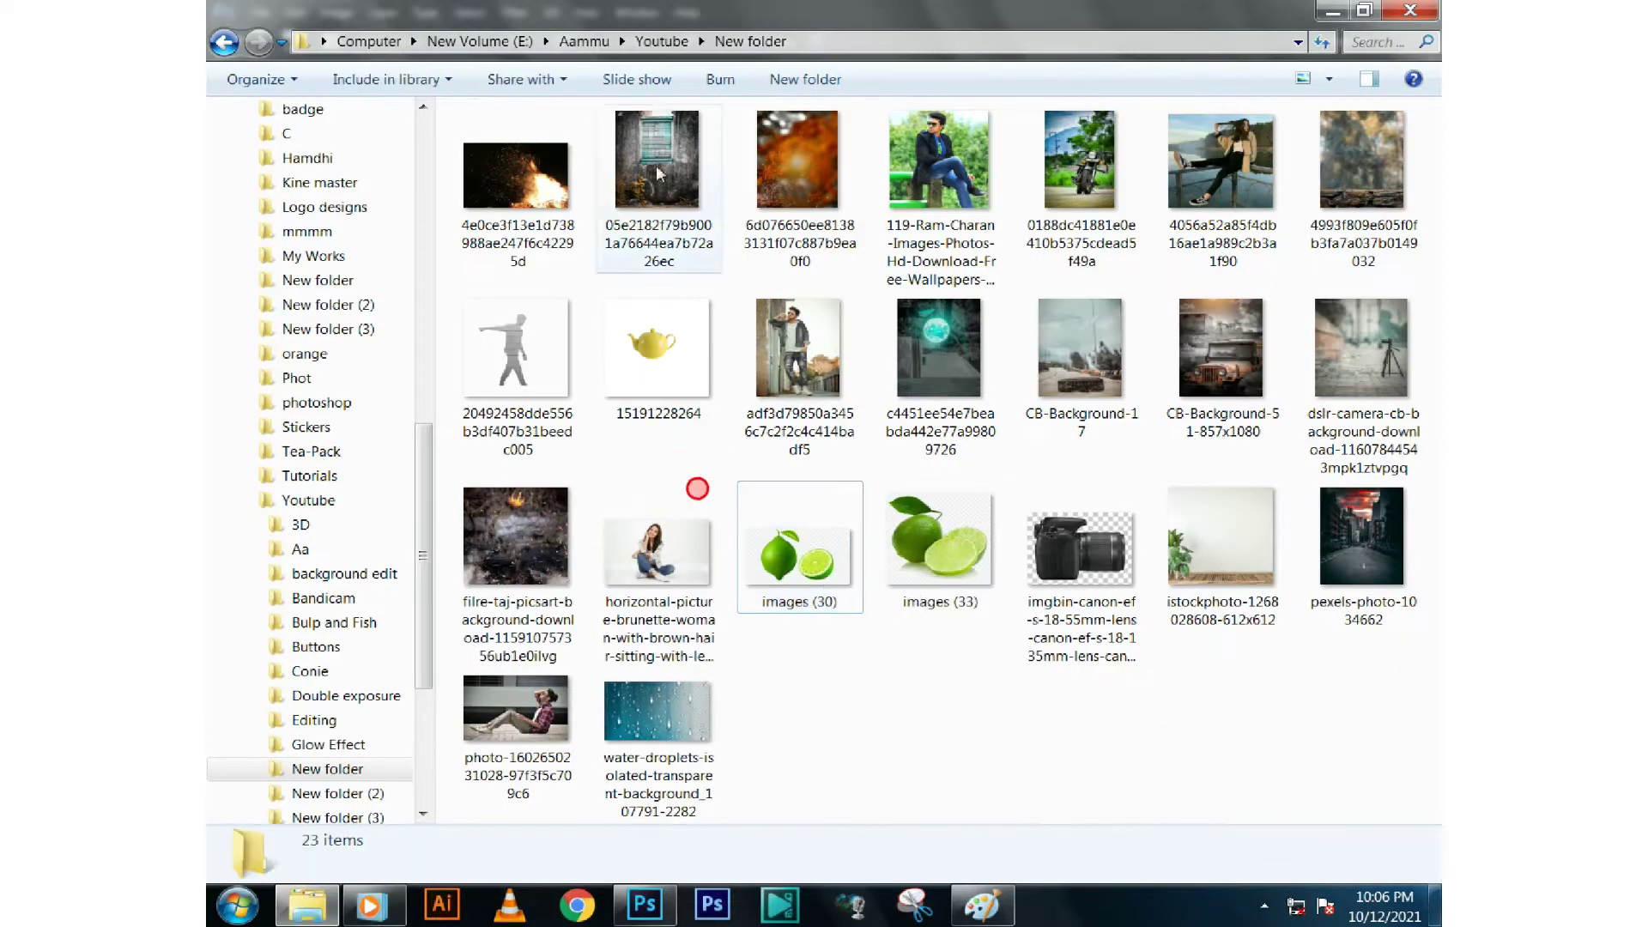
click(584, 41)
click(656, 343)
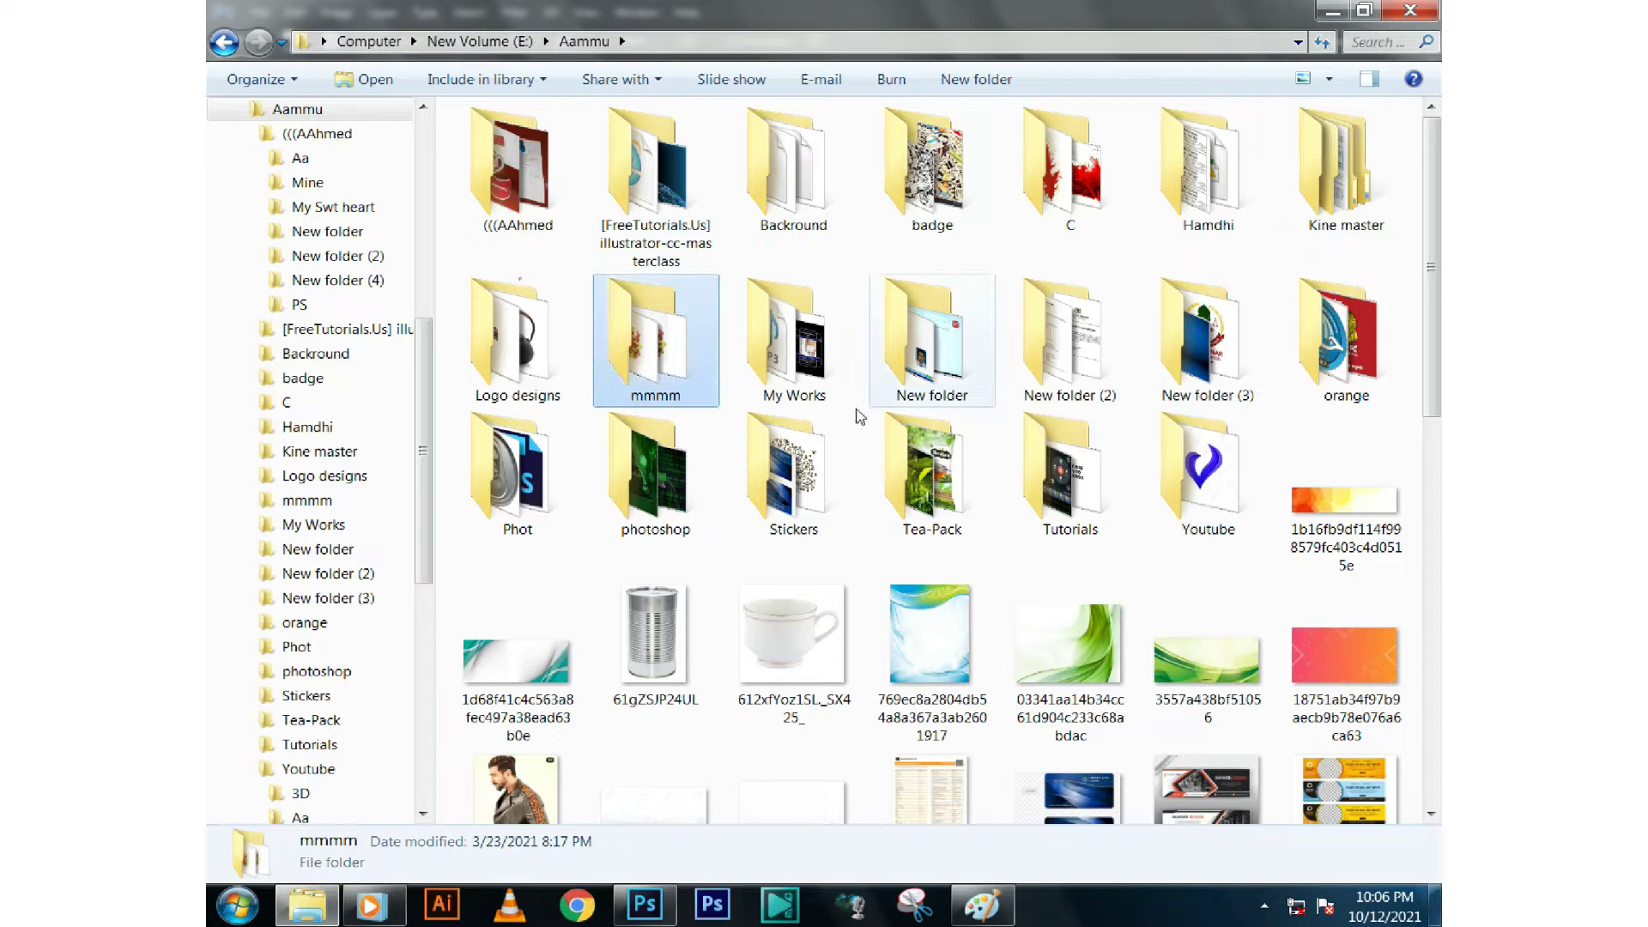
double_click(656, 472)
Browse the fruit and drink thumbnails and drag the lime-slice image into Photoshop
scroll(856, 541, down, 10)
scroll(945, 515, down, 5)
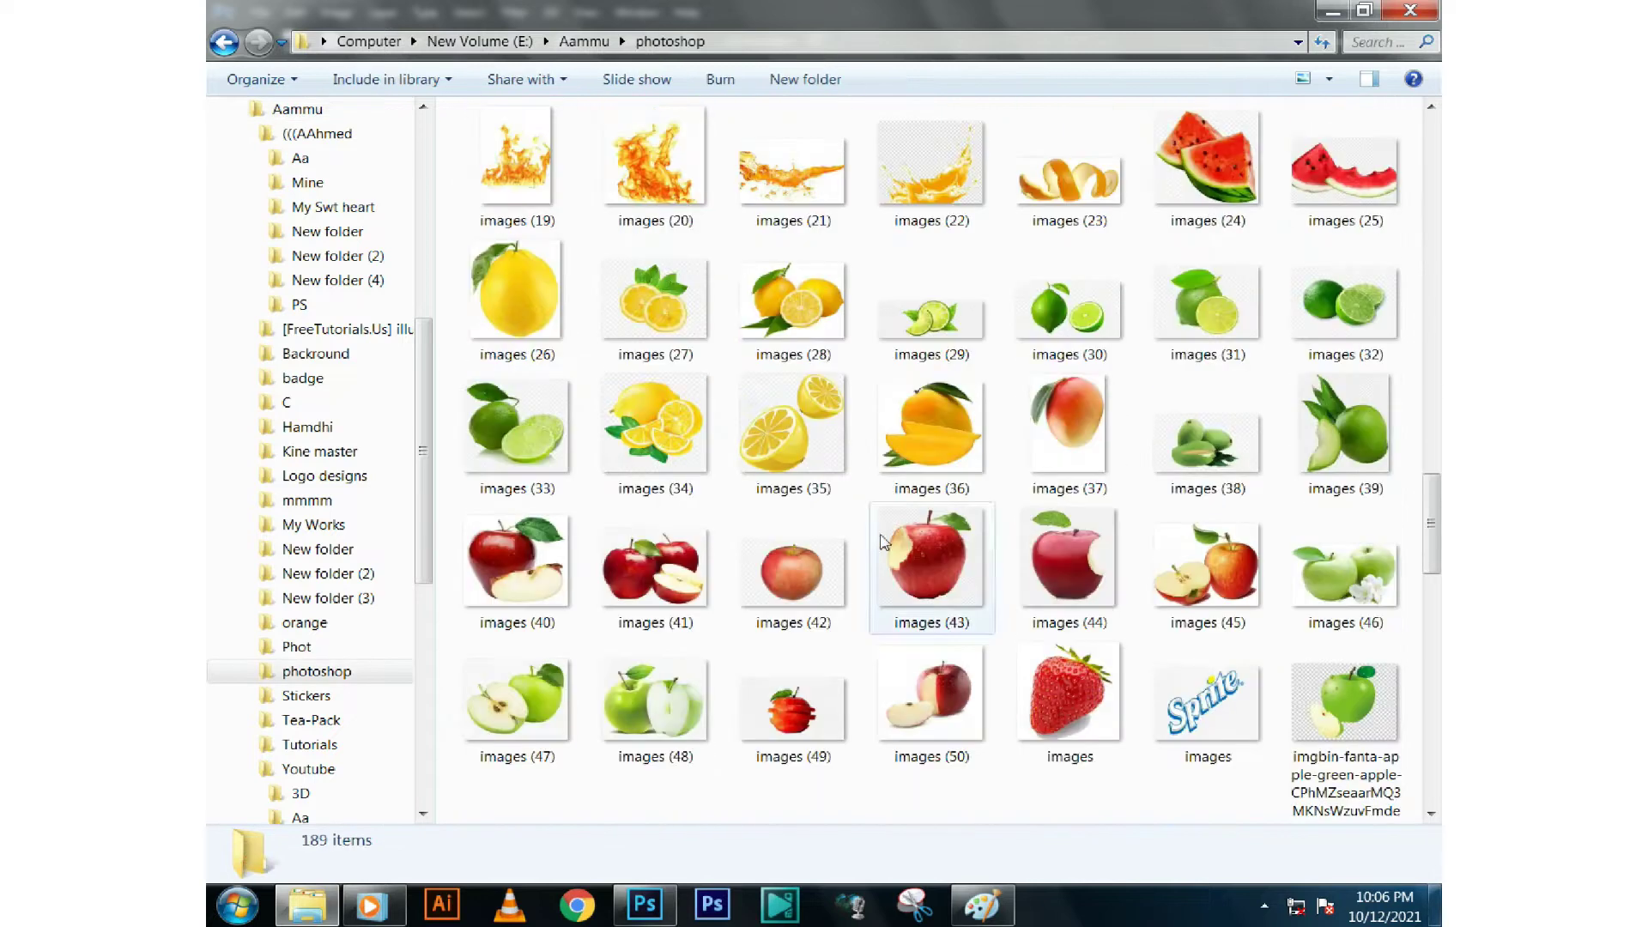
scroll(1031, 498, down, 5)
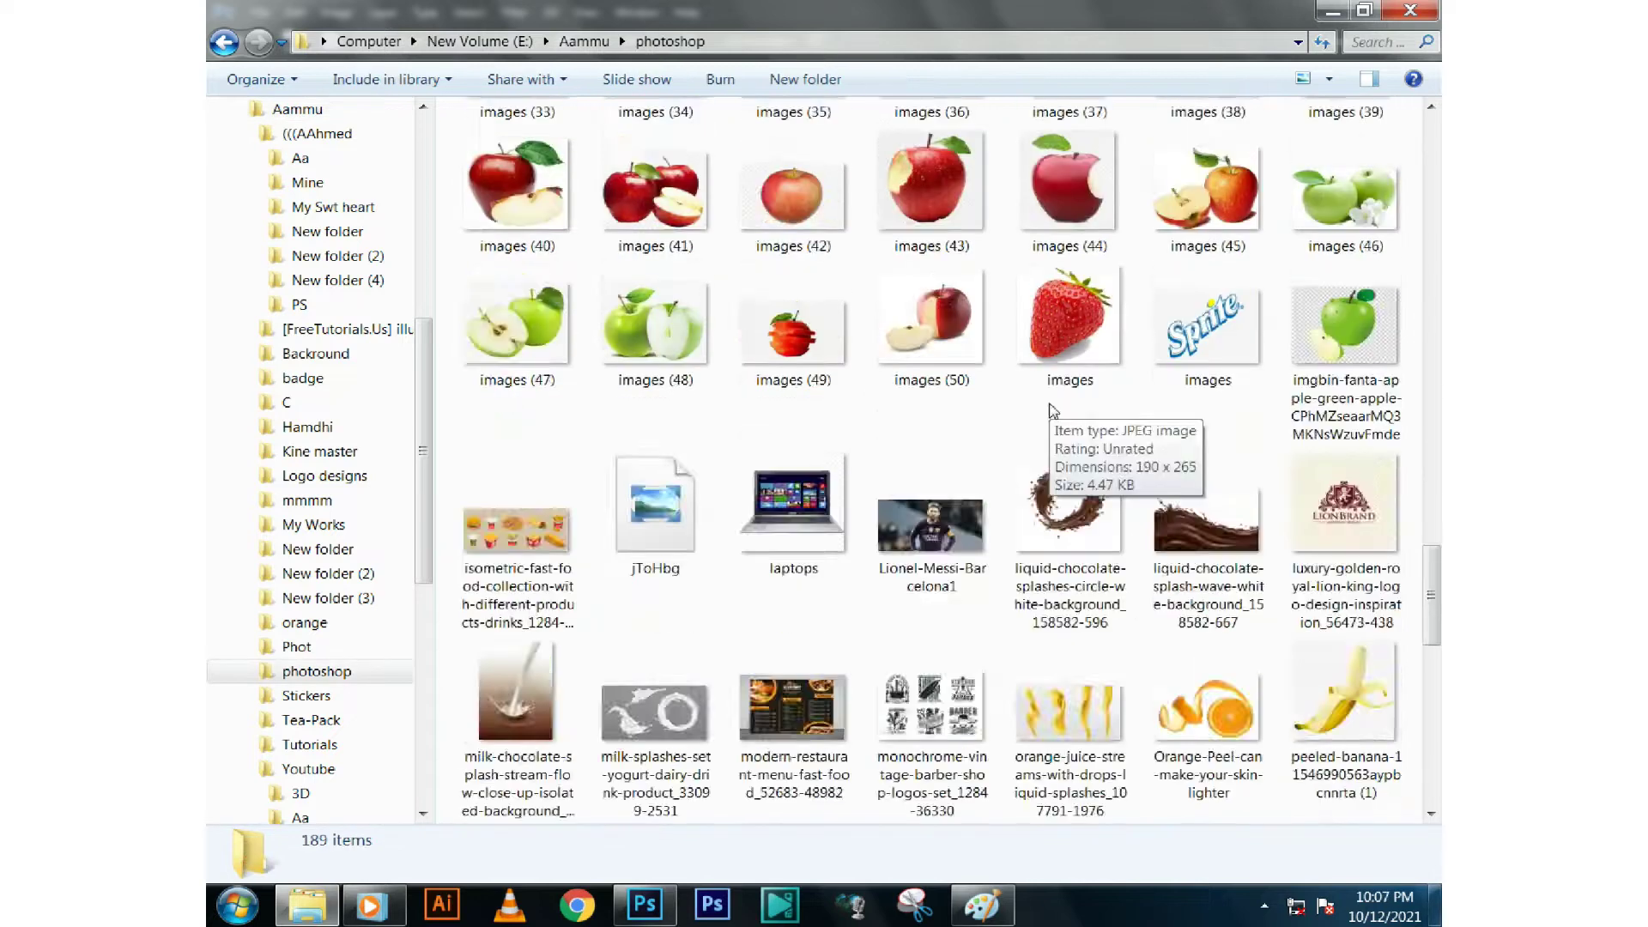
scroll(1030, 498, down, 5)
scroll(1049, 410, up, 10)
scroll(1049, 410, up, 5)
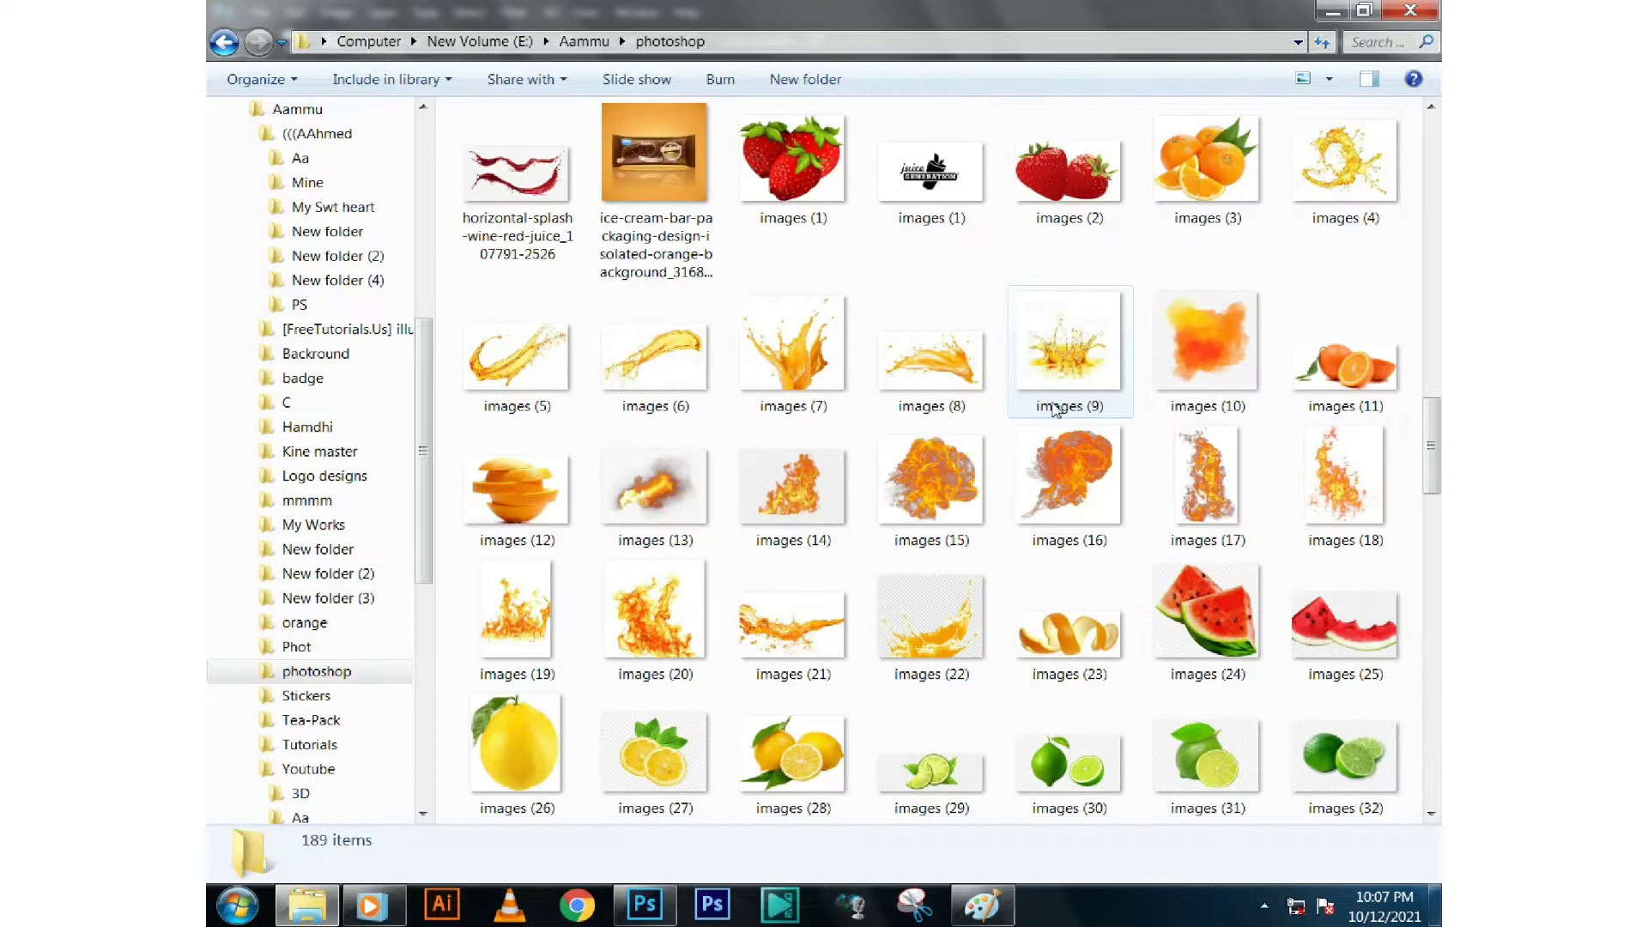
scroll(1049, 411, up, 10)
scroll(1052, 414, down, 3)
scroll(1055, 418, down, 12)
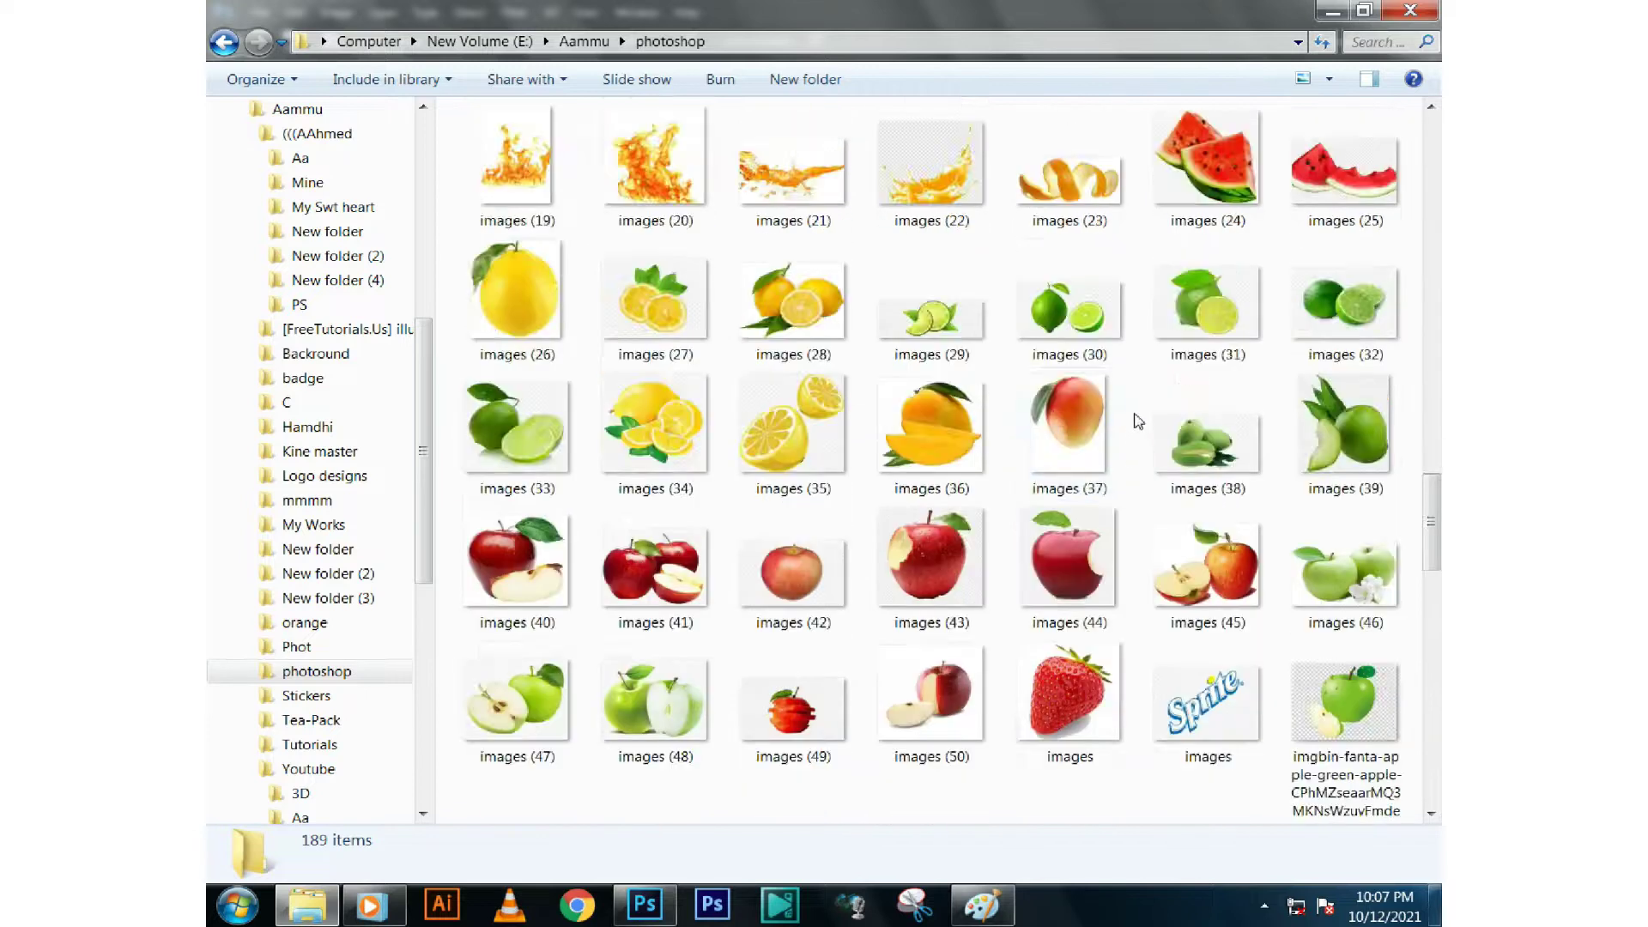
scroll(1138, 421, down, 3)
mouse_move(886, 697)
mouse_down()
mouse_move(640, 777)
mouse_move(651, 628)
mouse_up()
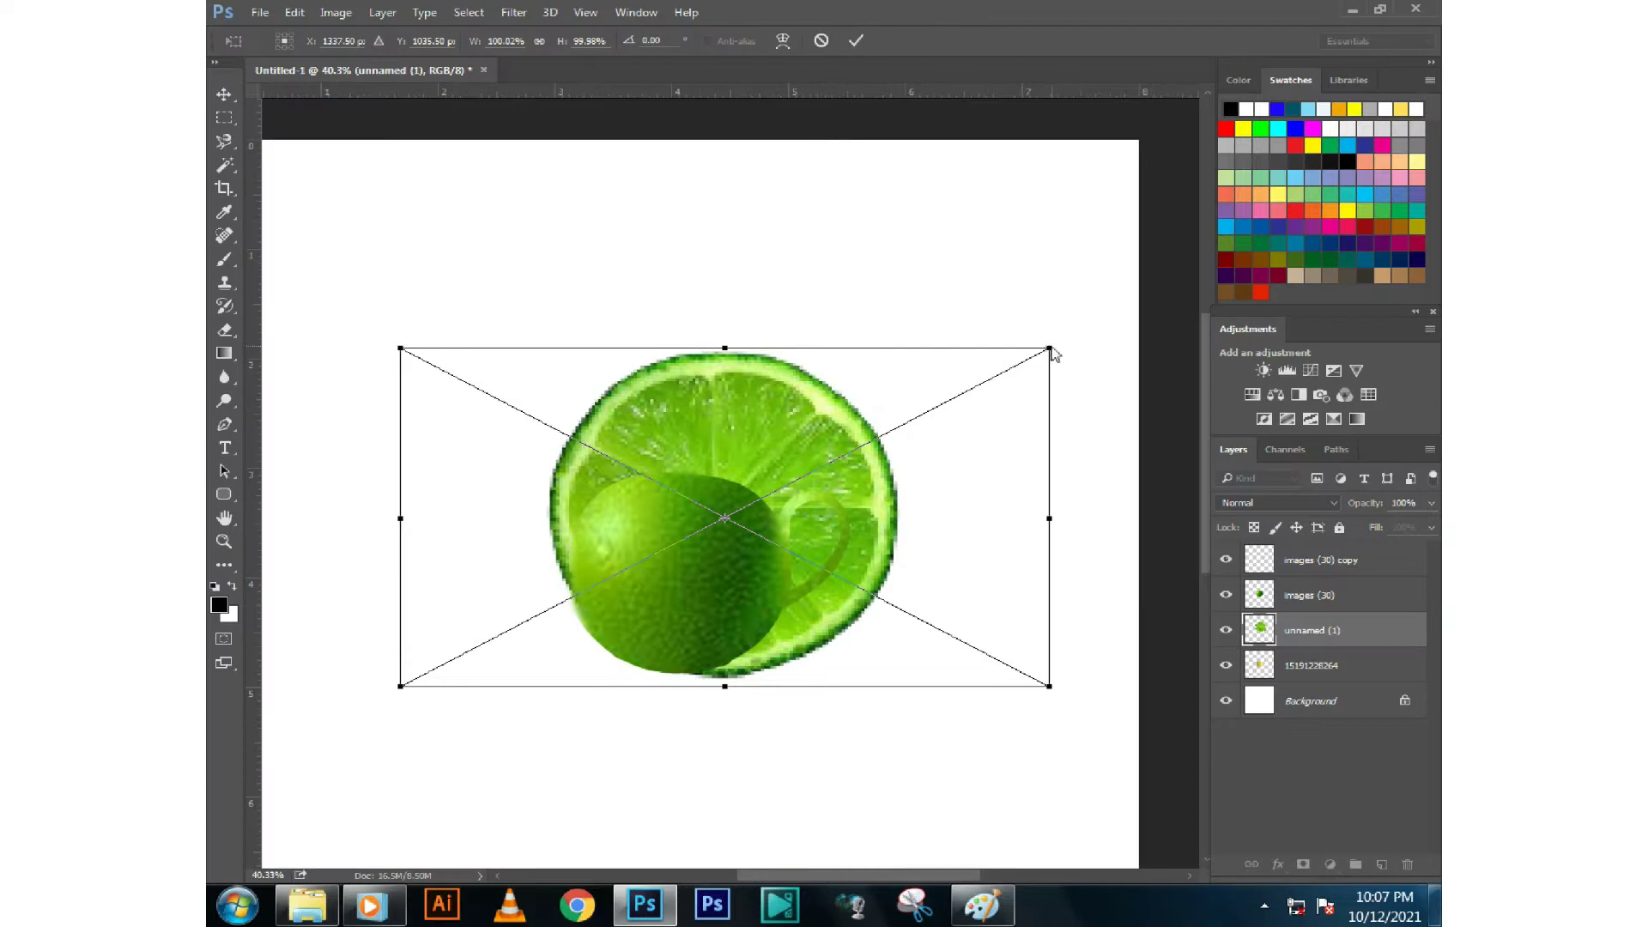
Shrink the lime slice to about half size and move its layer above the cup
drag(1054, 354, 588, 515)
drag(544, 626, 600, 538)
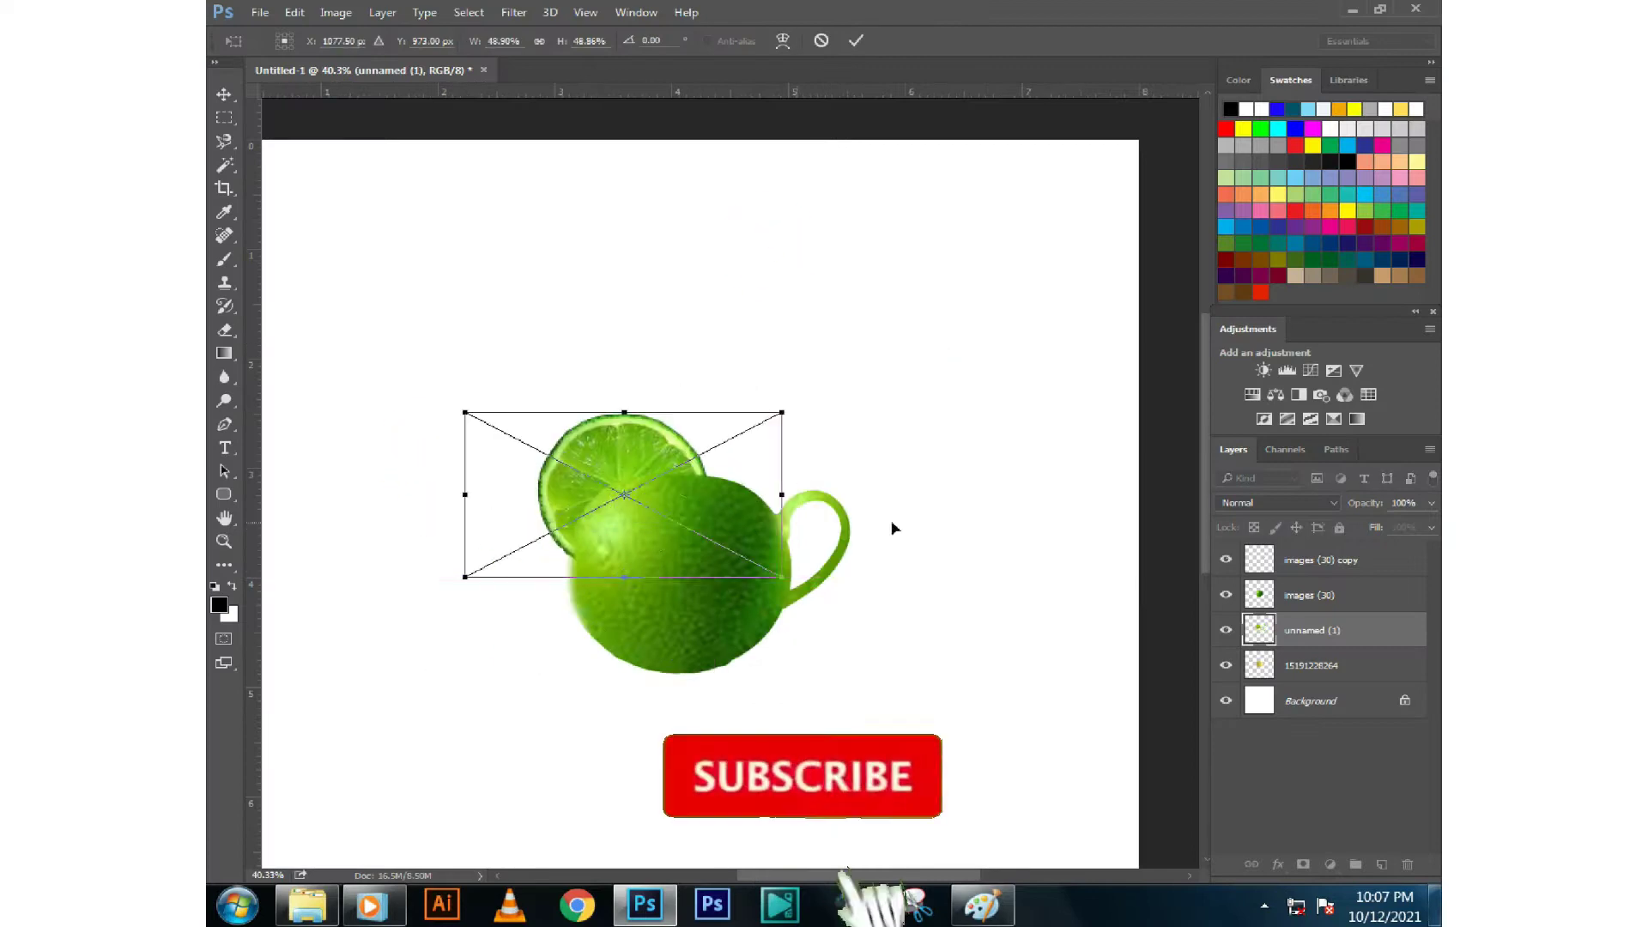
key(Return)
drag(1312, 630, 1312, 549)
key(e)
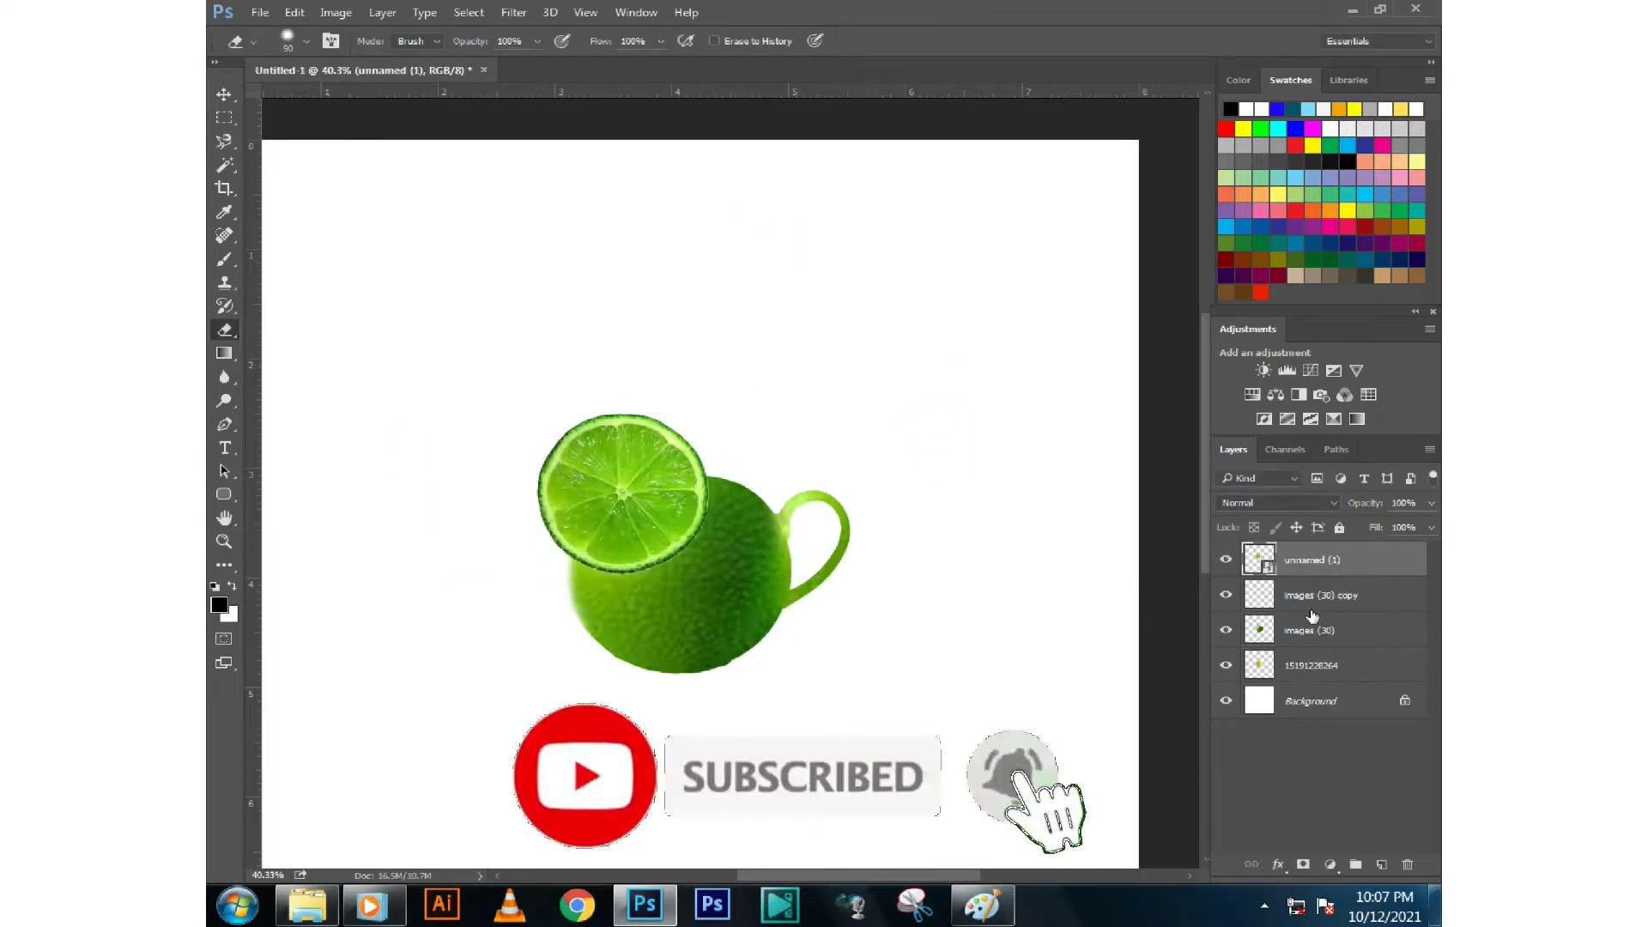
Distort the lime slice with Ctrl+T into a flat oval lid covering the cup rim
key(ctrl+t)
drag(579, 518, 642, 515)
drag(531, 409, 520, 468)
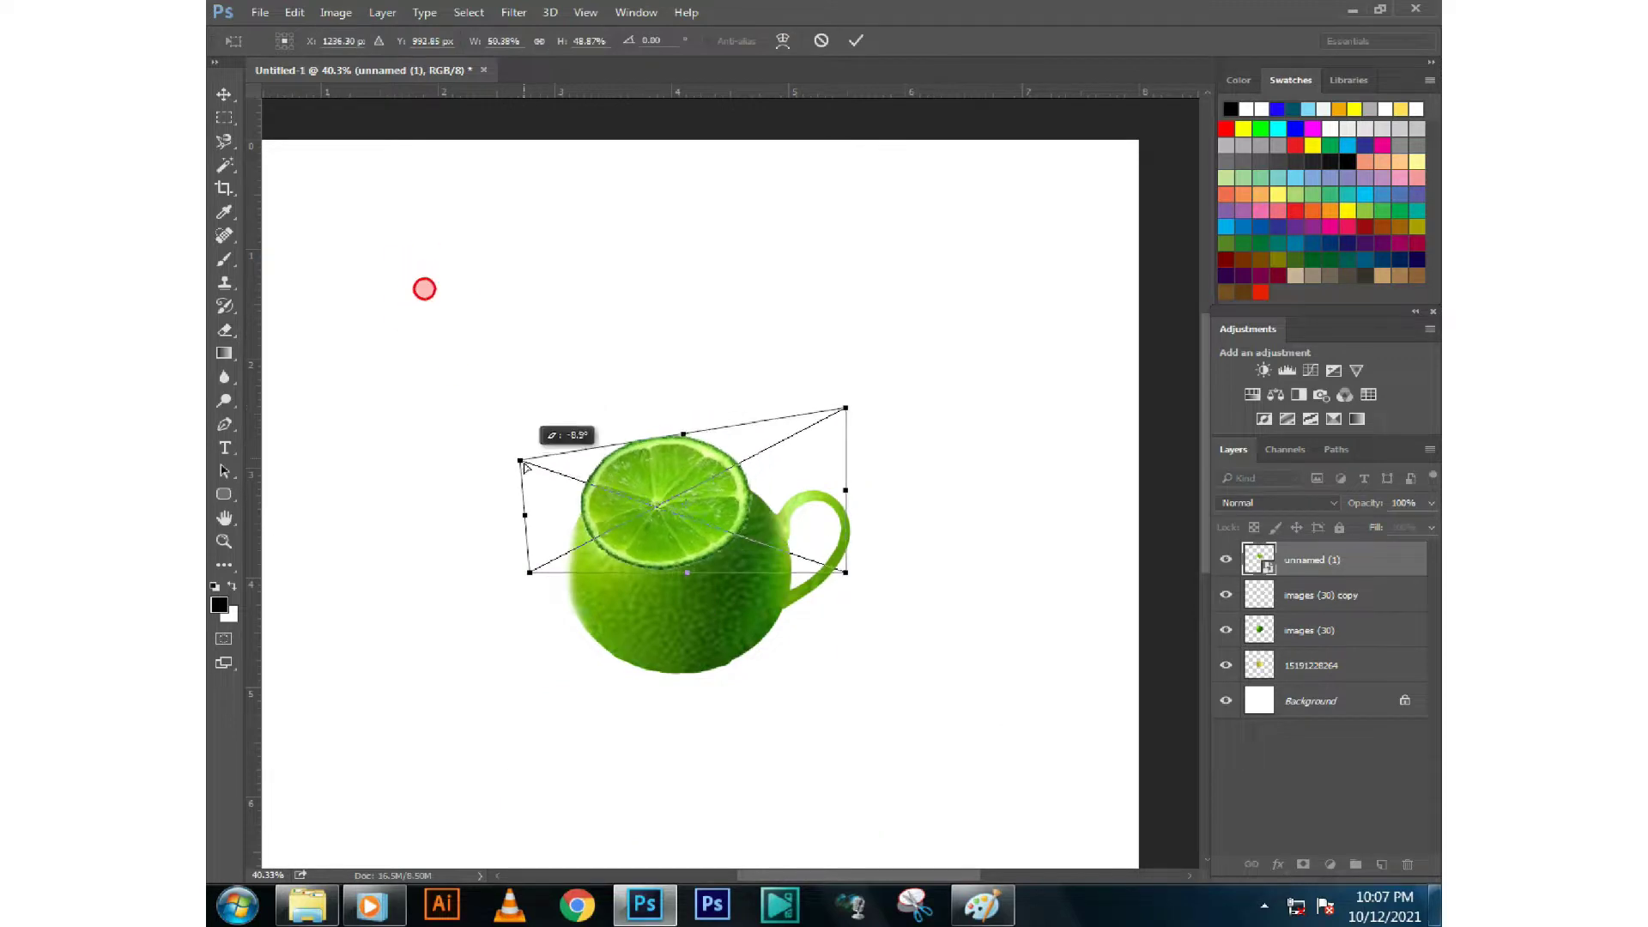
drag(847, 408, 848, 483)
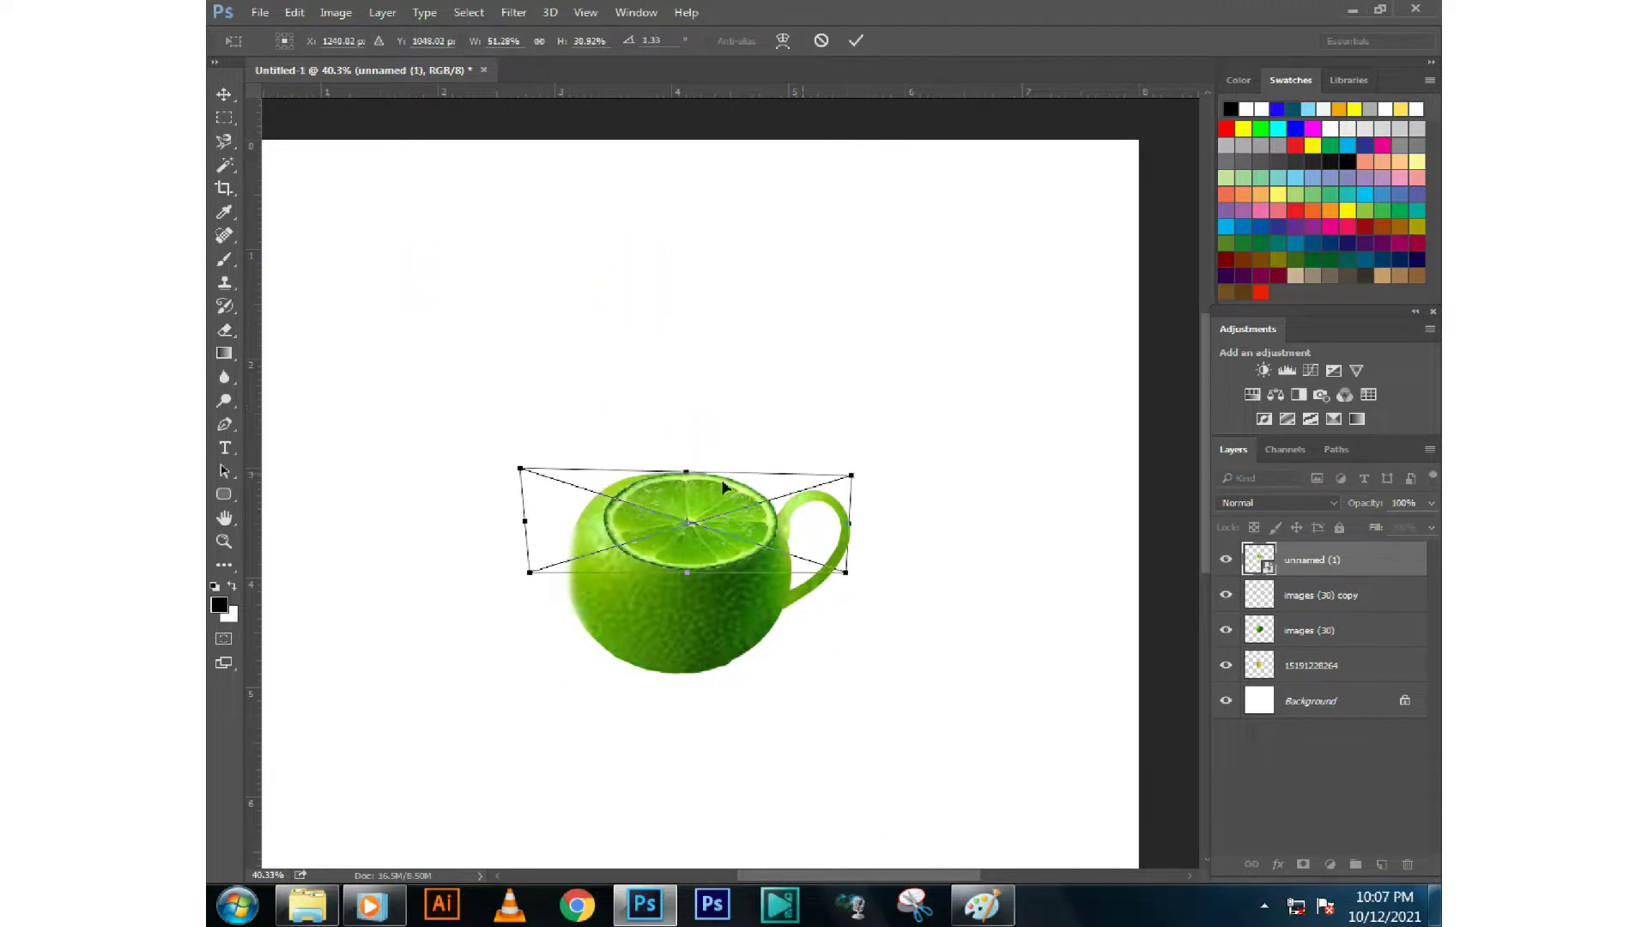
drag(683, 498, 661, 497)
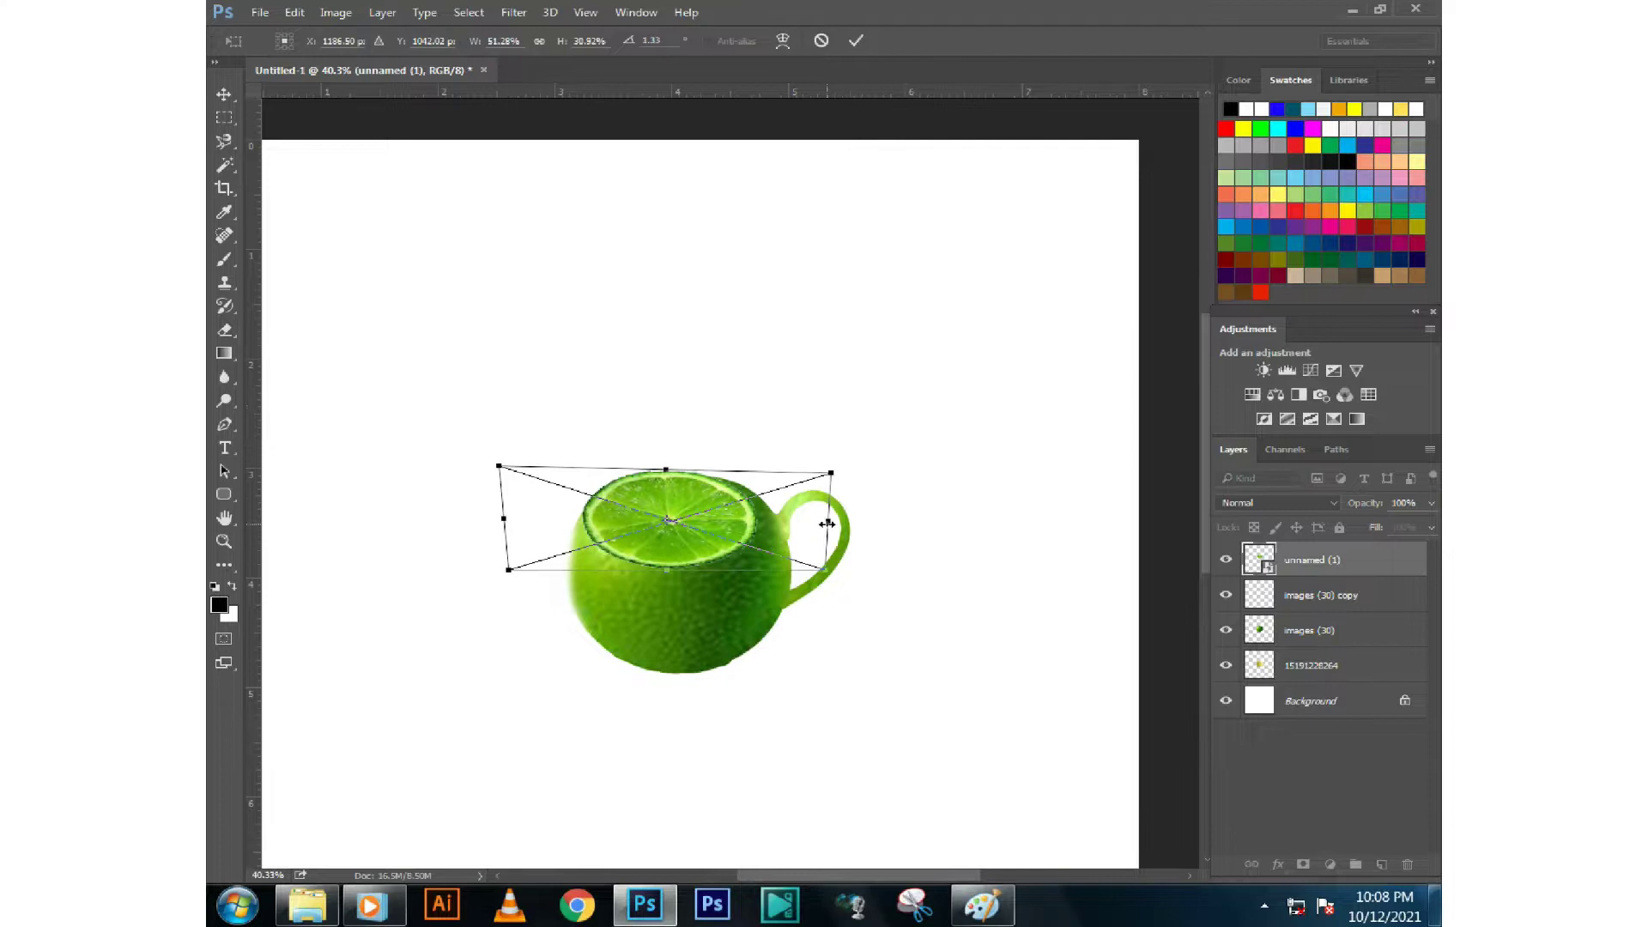
drag(827, 522, 863, 521)
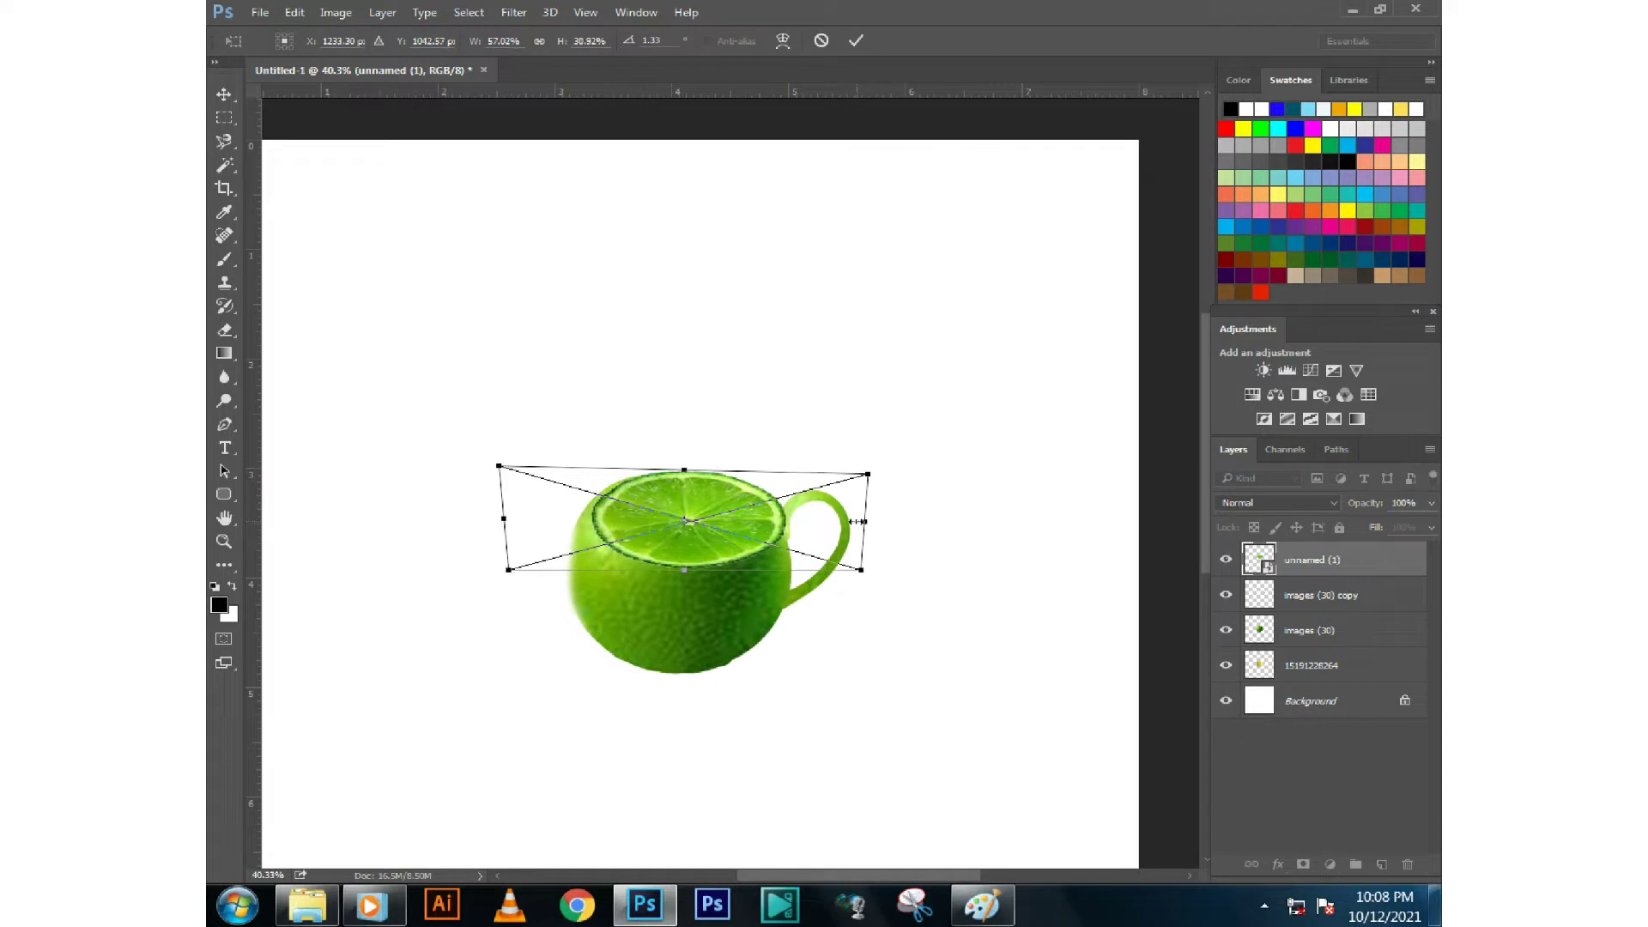
drag(855, 521, 845, 537)
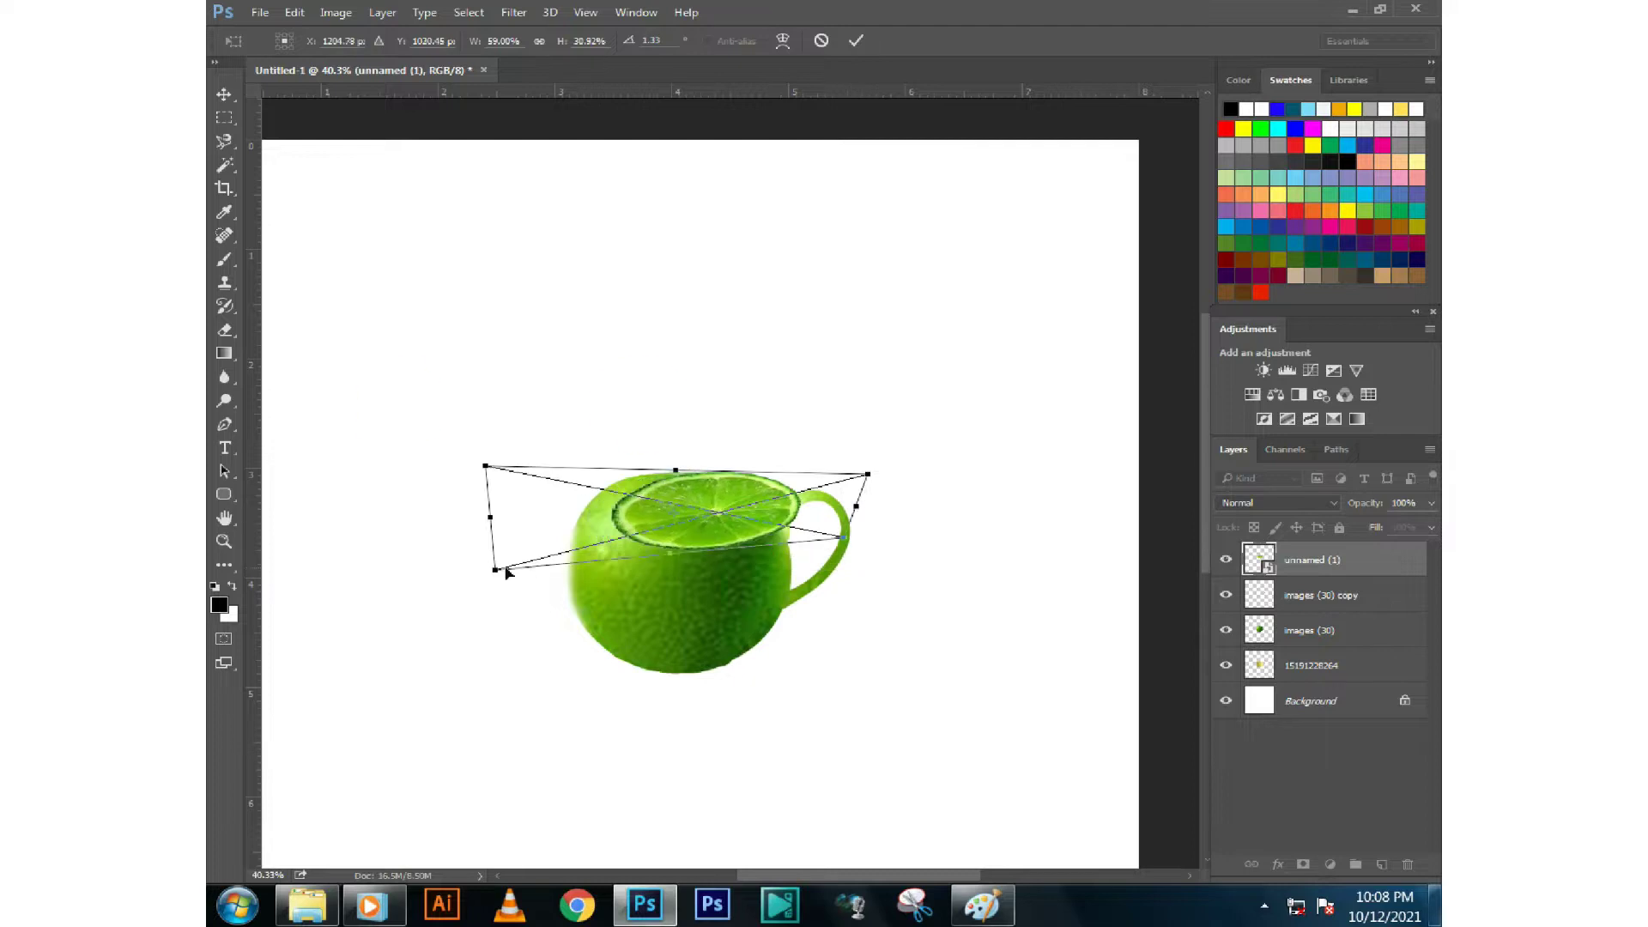
drag(506, 573, 489, 542)
drag(857, 505, 846, 505)
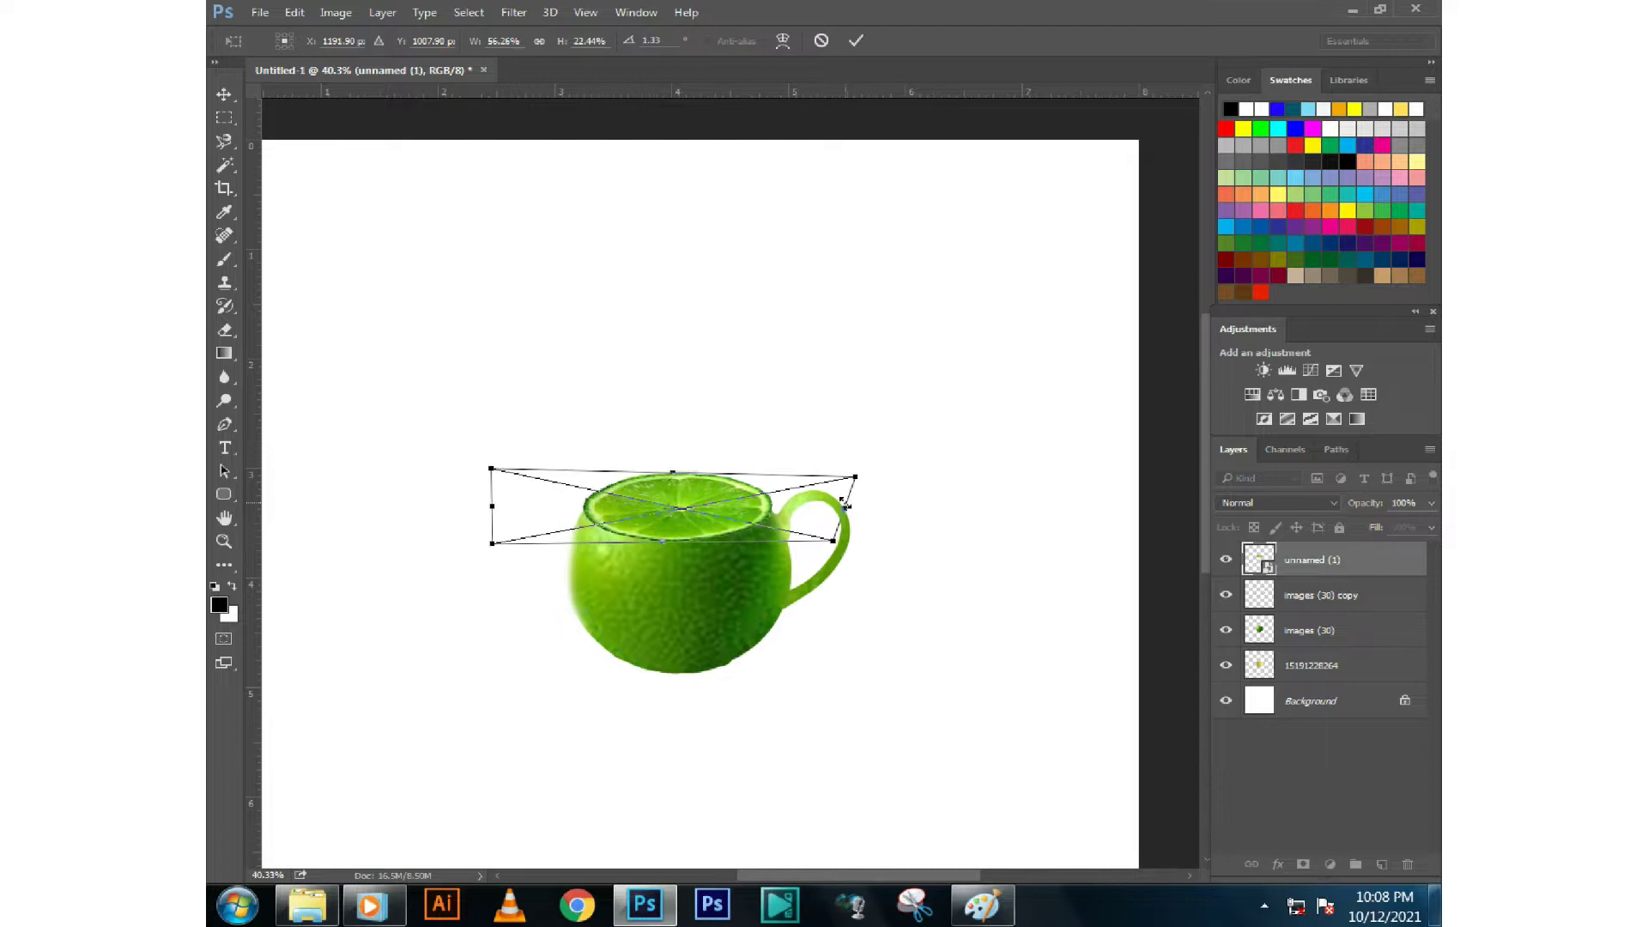
Commit the flattened lime slice on the rim and rasterize its layer
key(Return)
key(e)
drag(745, 568, 882, 427)
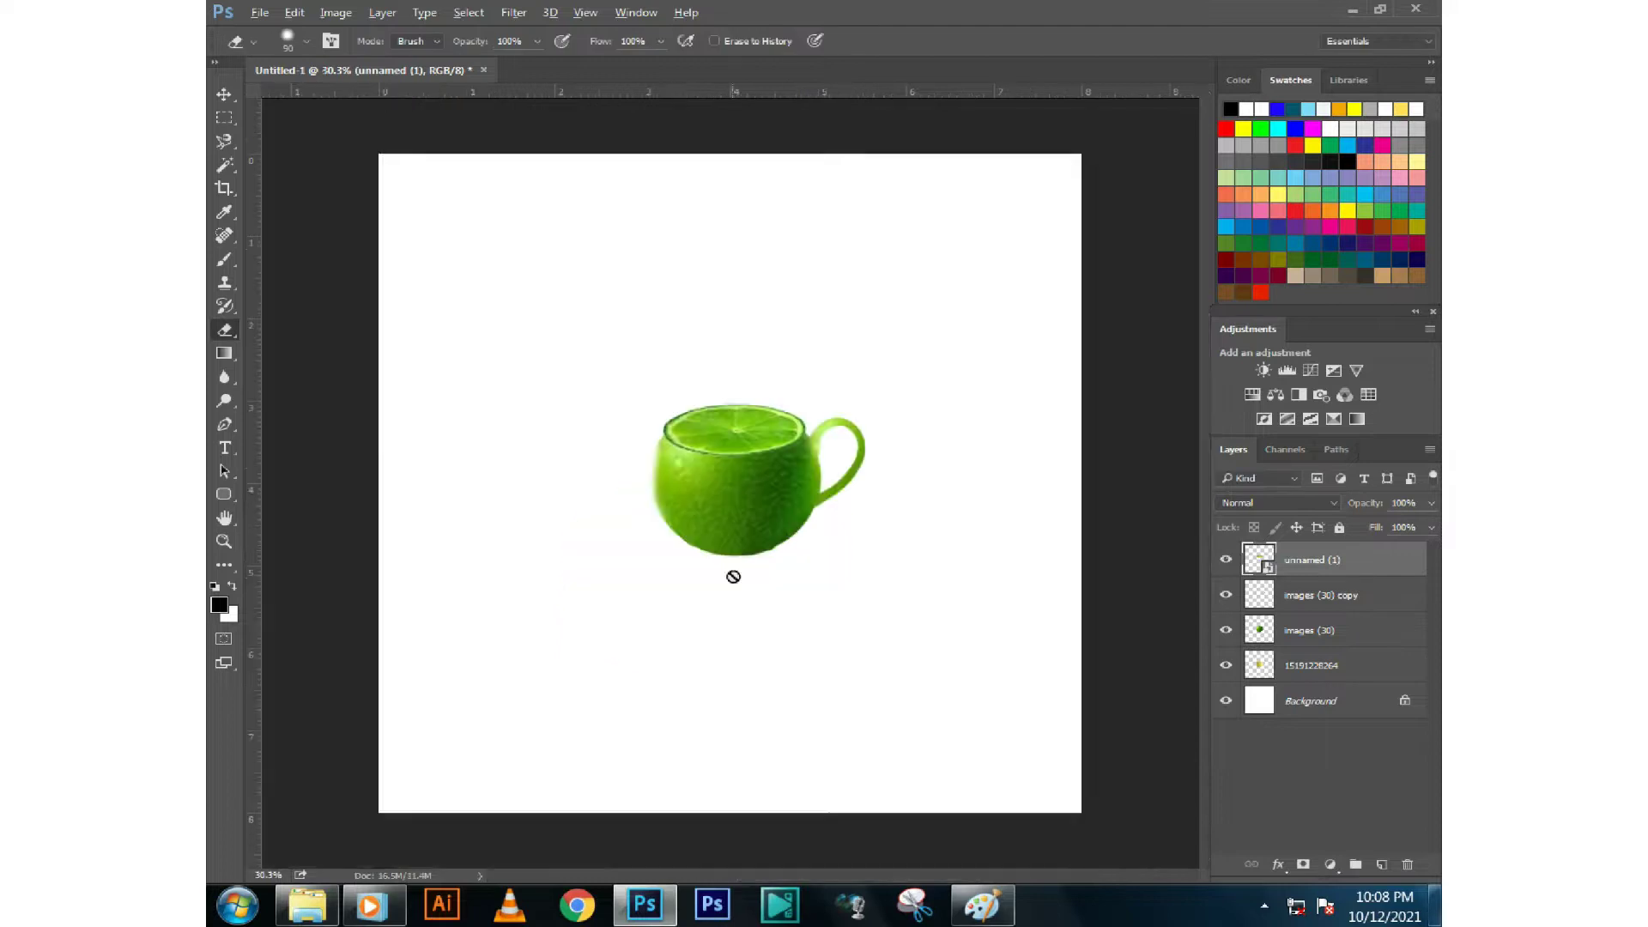
scroll(882, 427, up, 3)
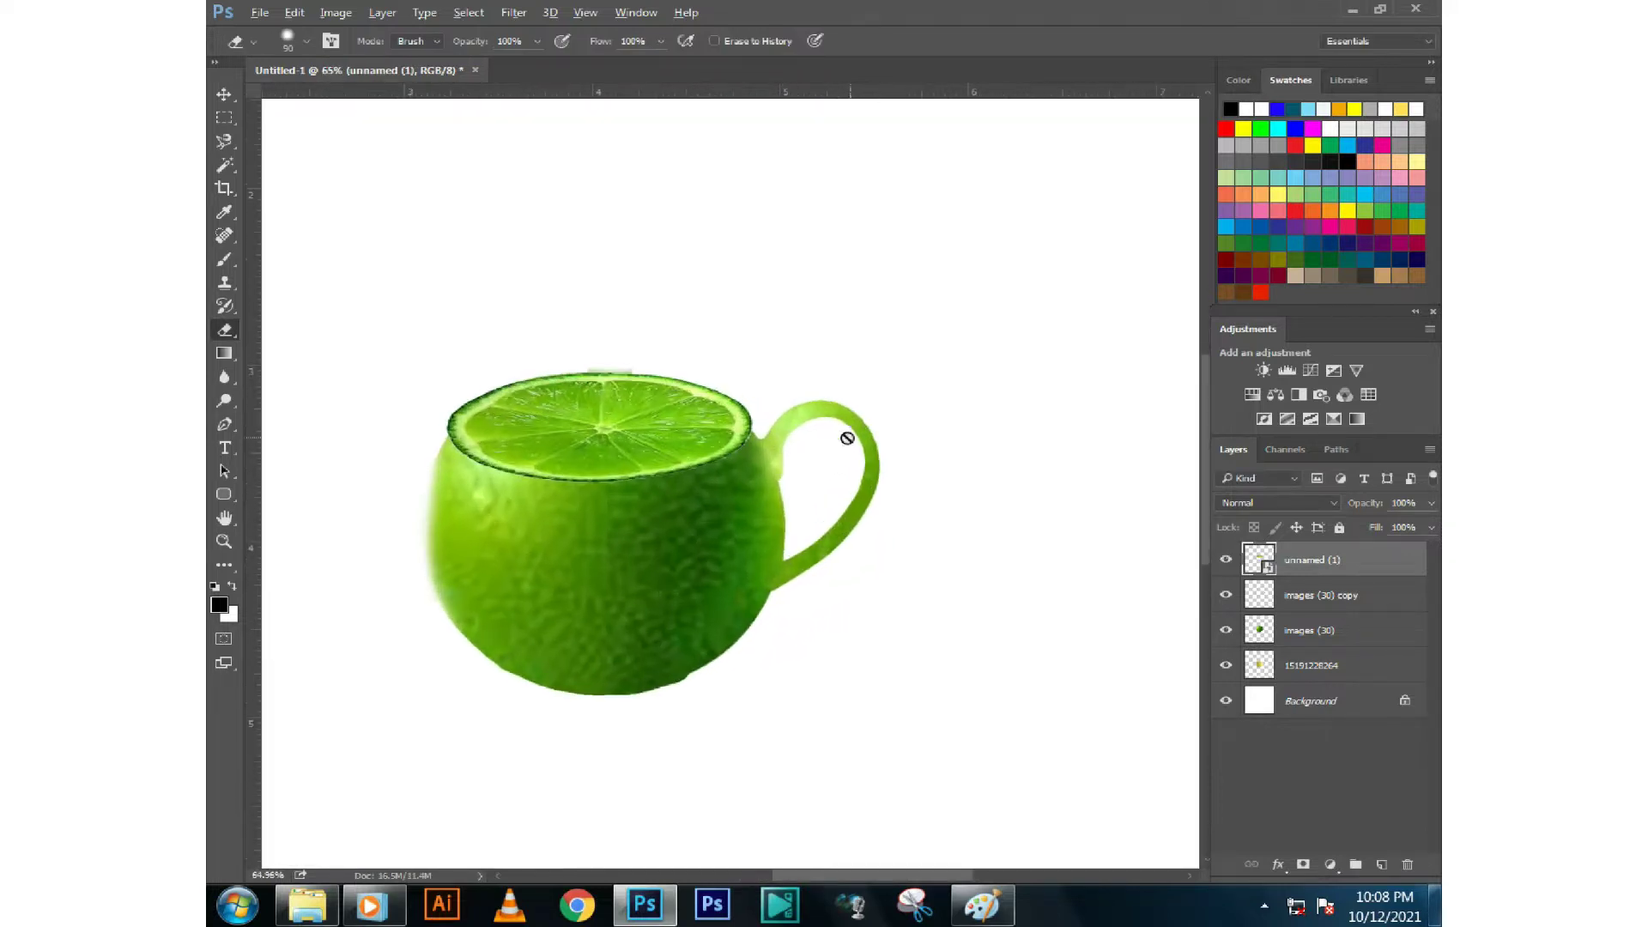
click(224, 94)
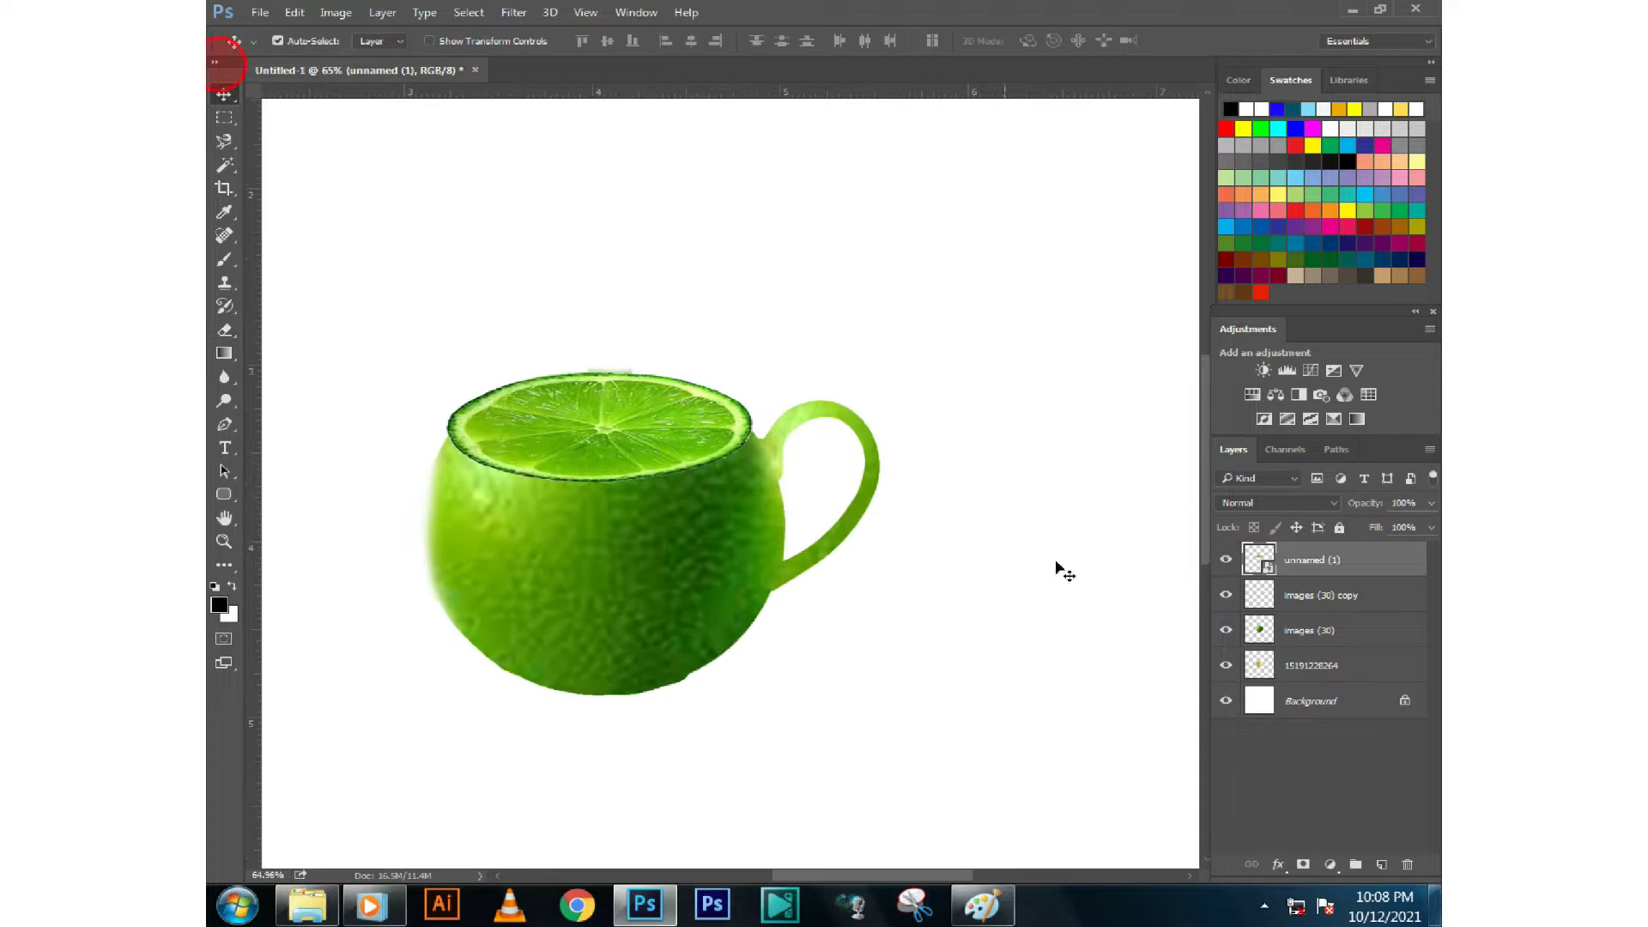
right_click(1378, 562)
click(941, 522)
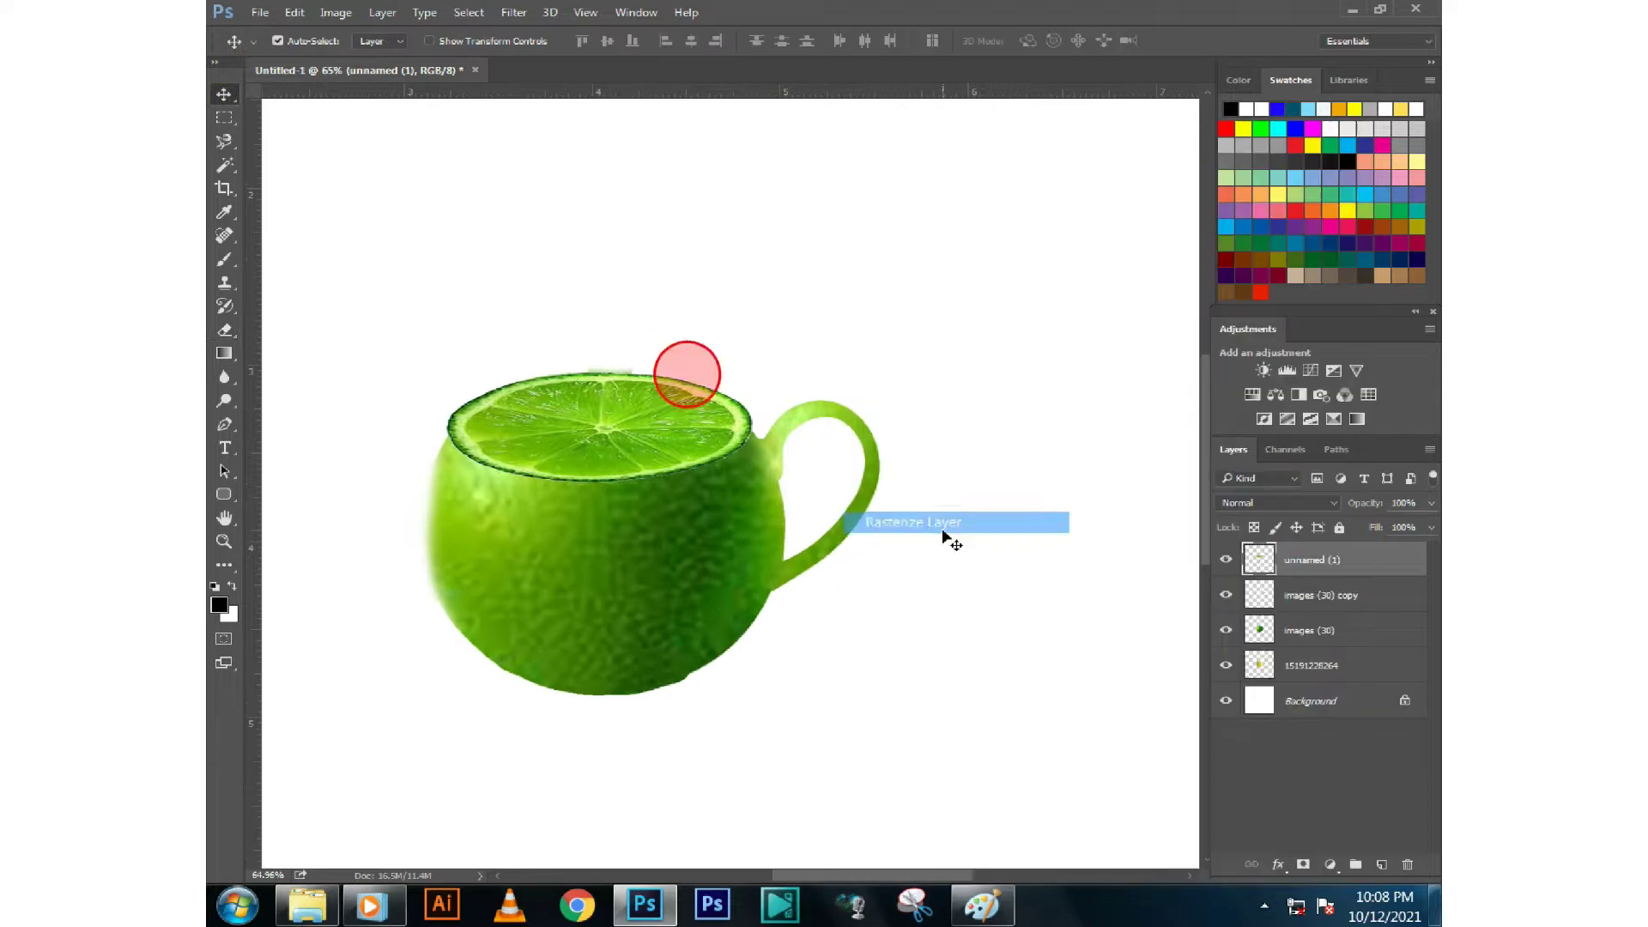
click(224, 378)
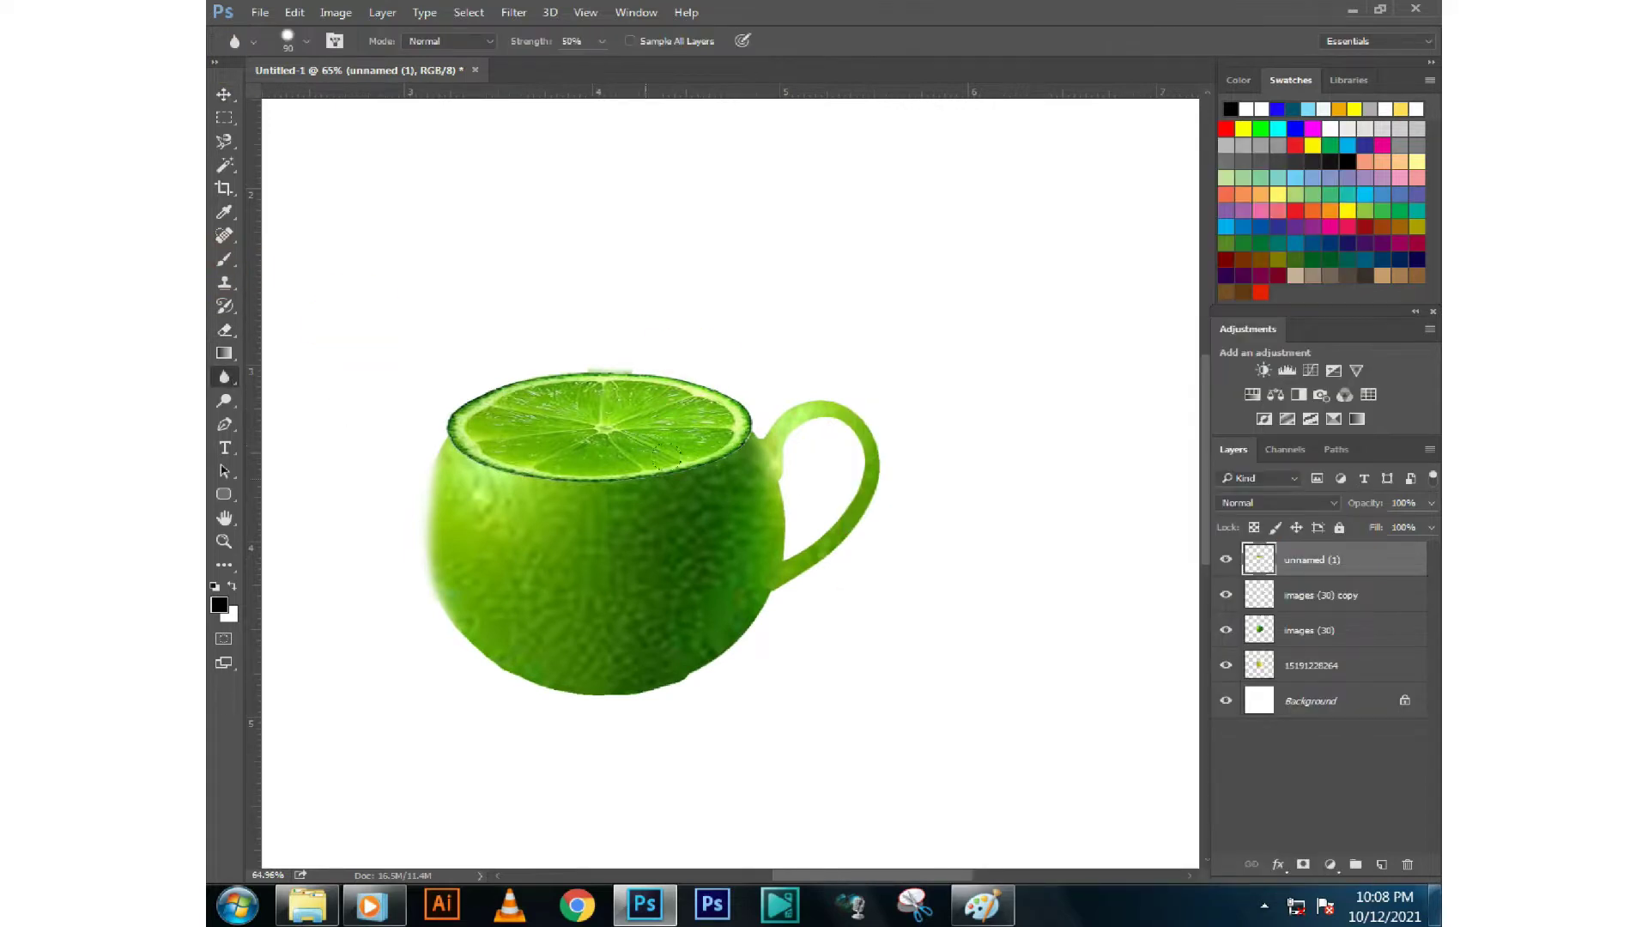
scroll(416, 423, up, 3)
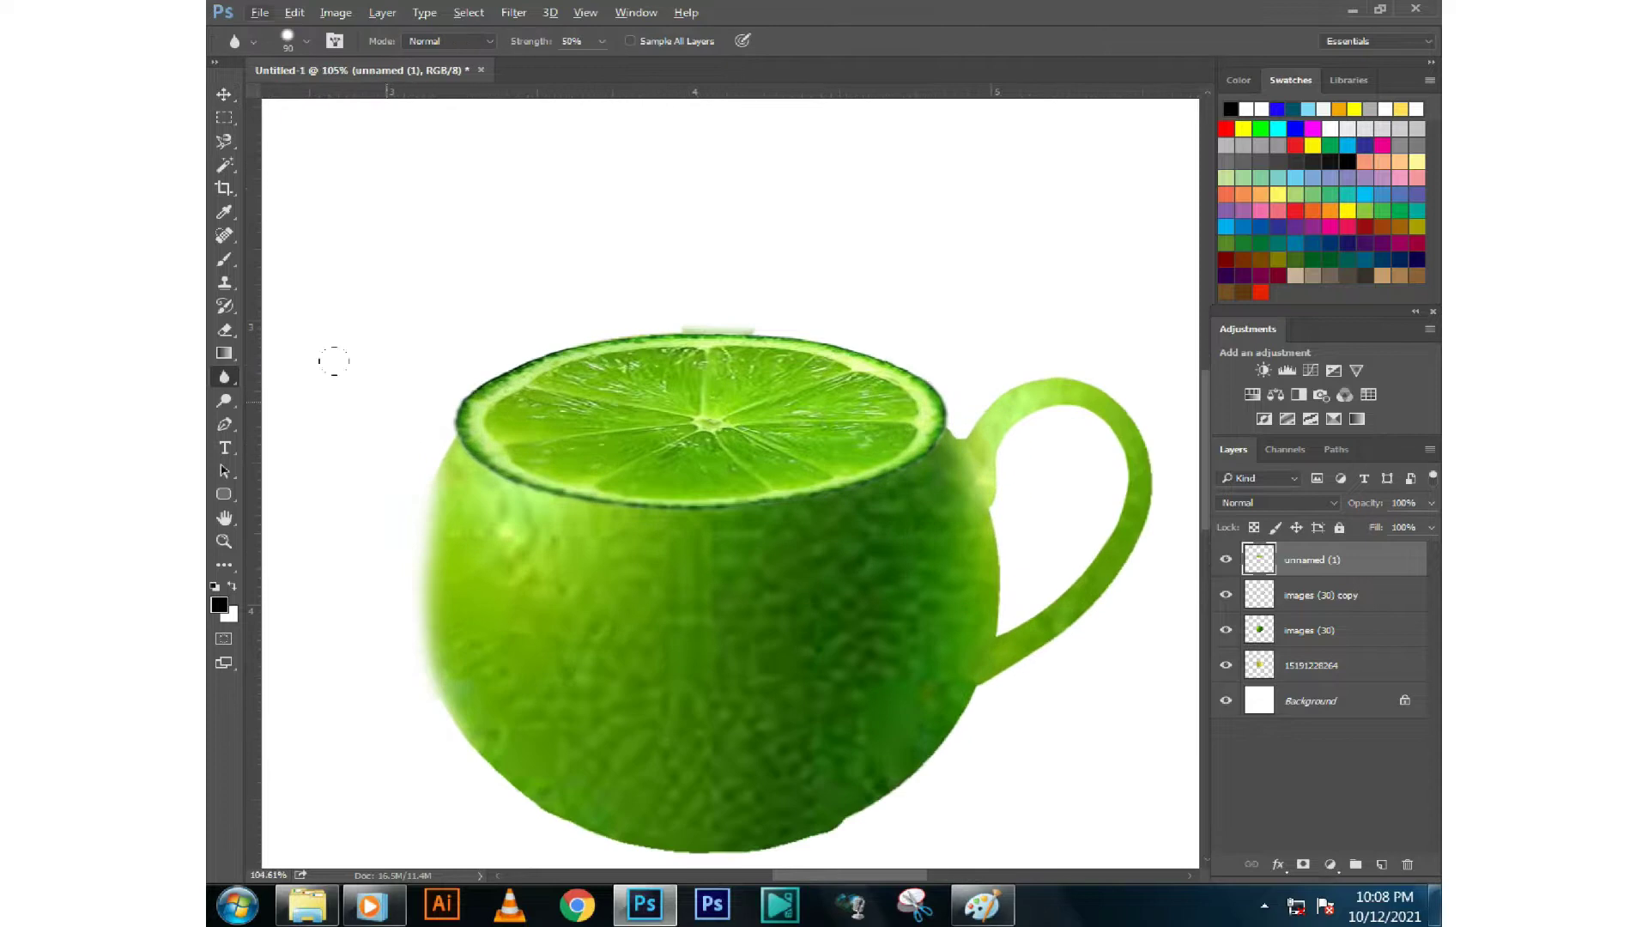
Erase the dark rim around the lime slice's edges with a 45px Eraser
click(225, 330)
right_click(330, 376)
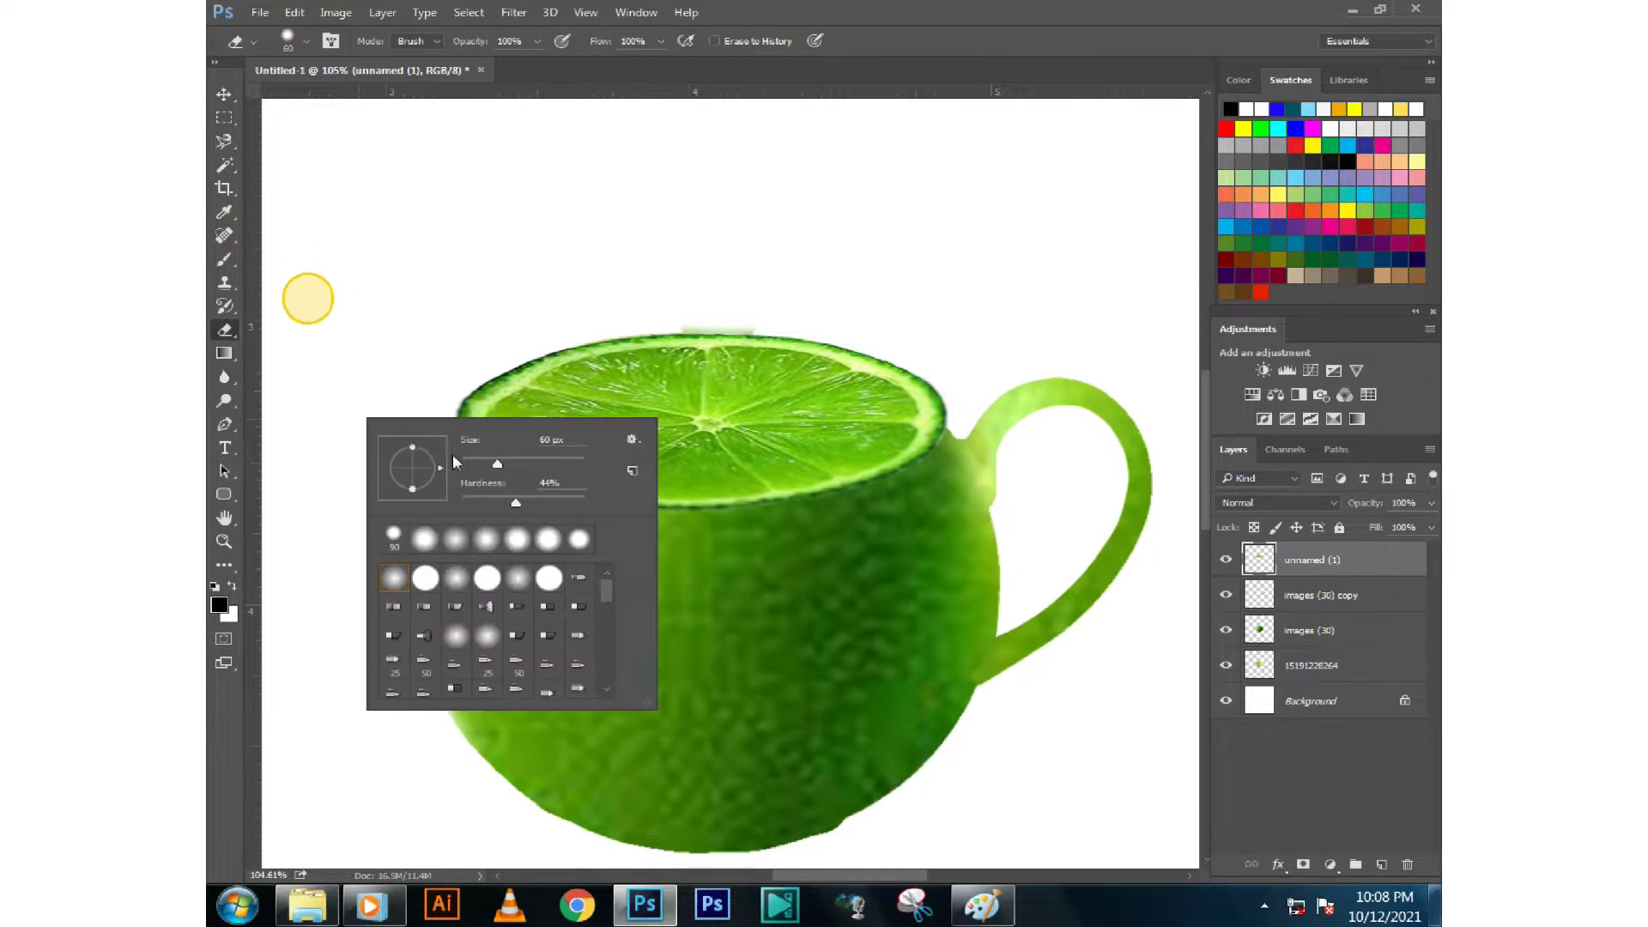
text(45)
key(Return)
drag(435, 416, 475, 364)
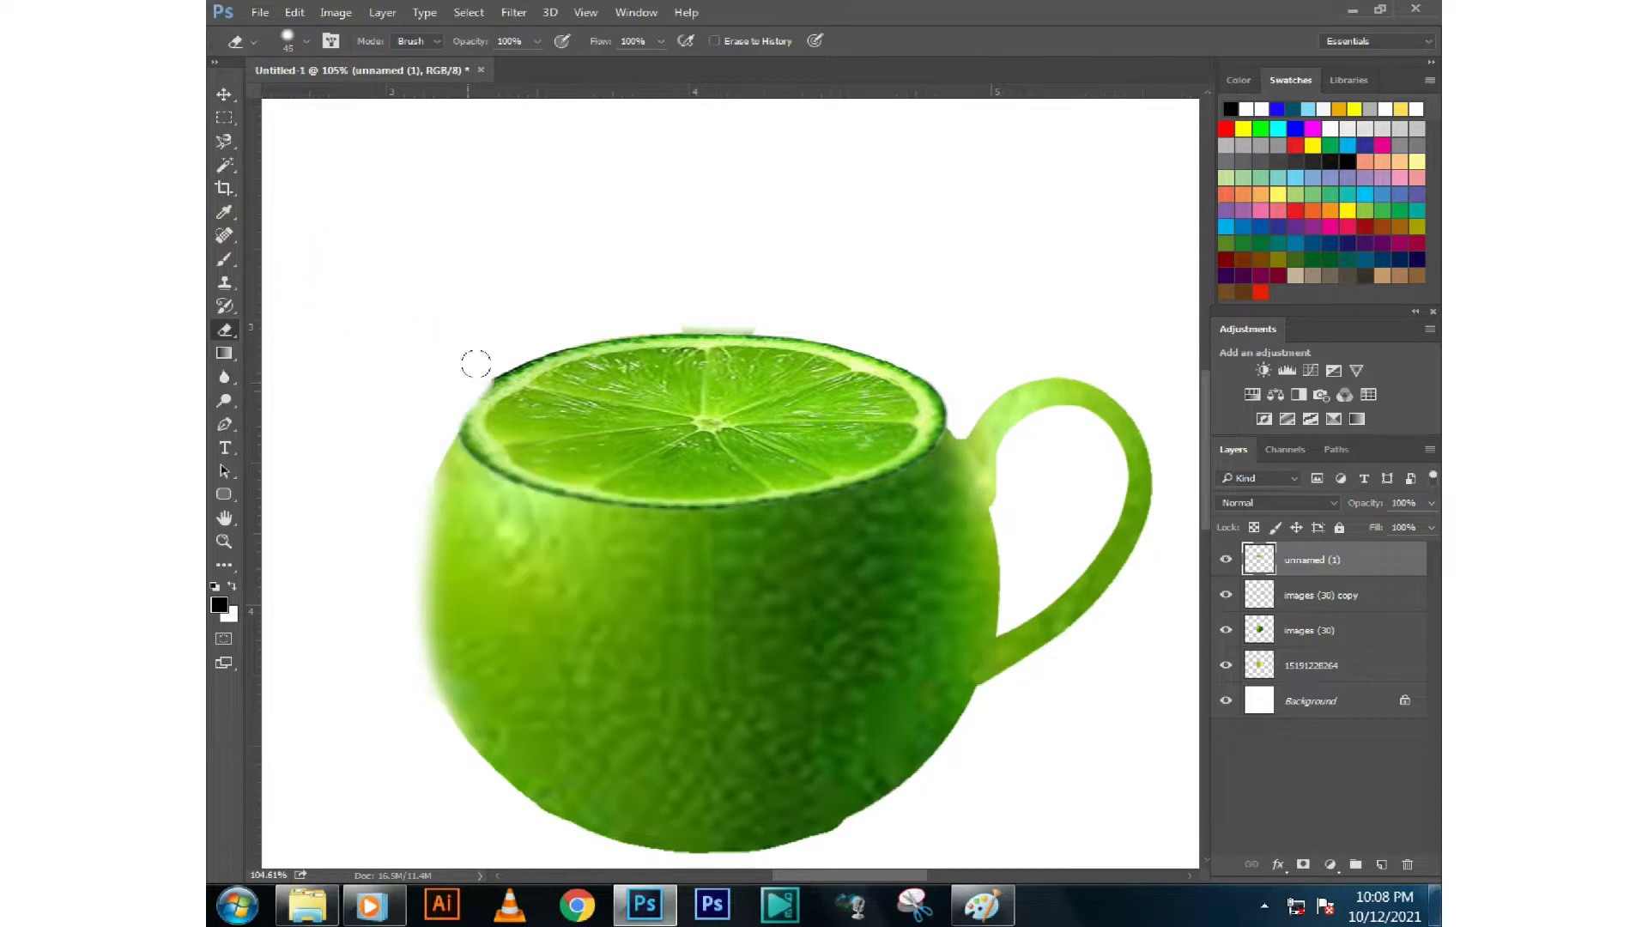
drag(940, 412, 848, 331)
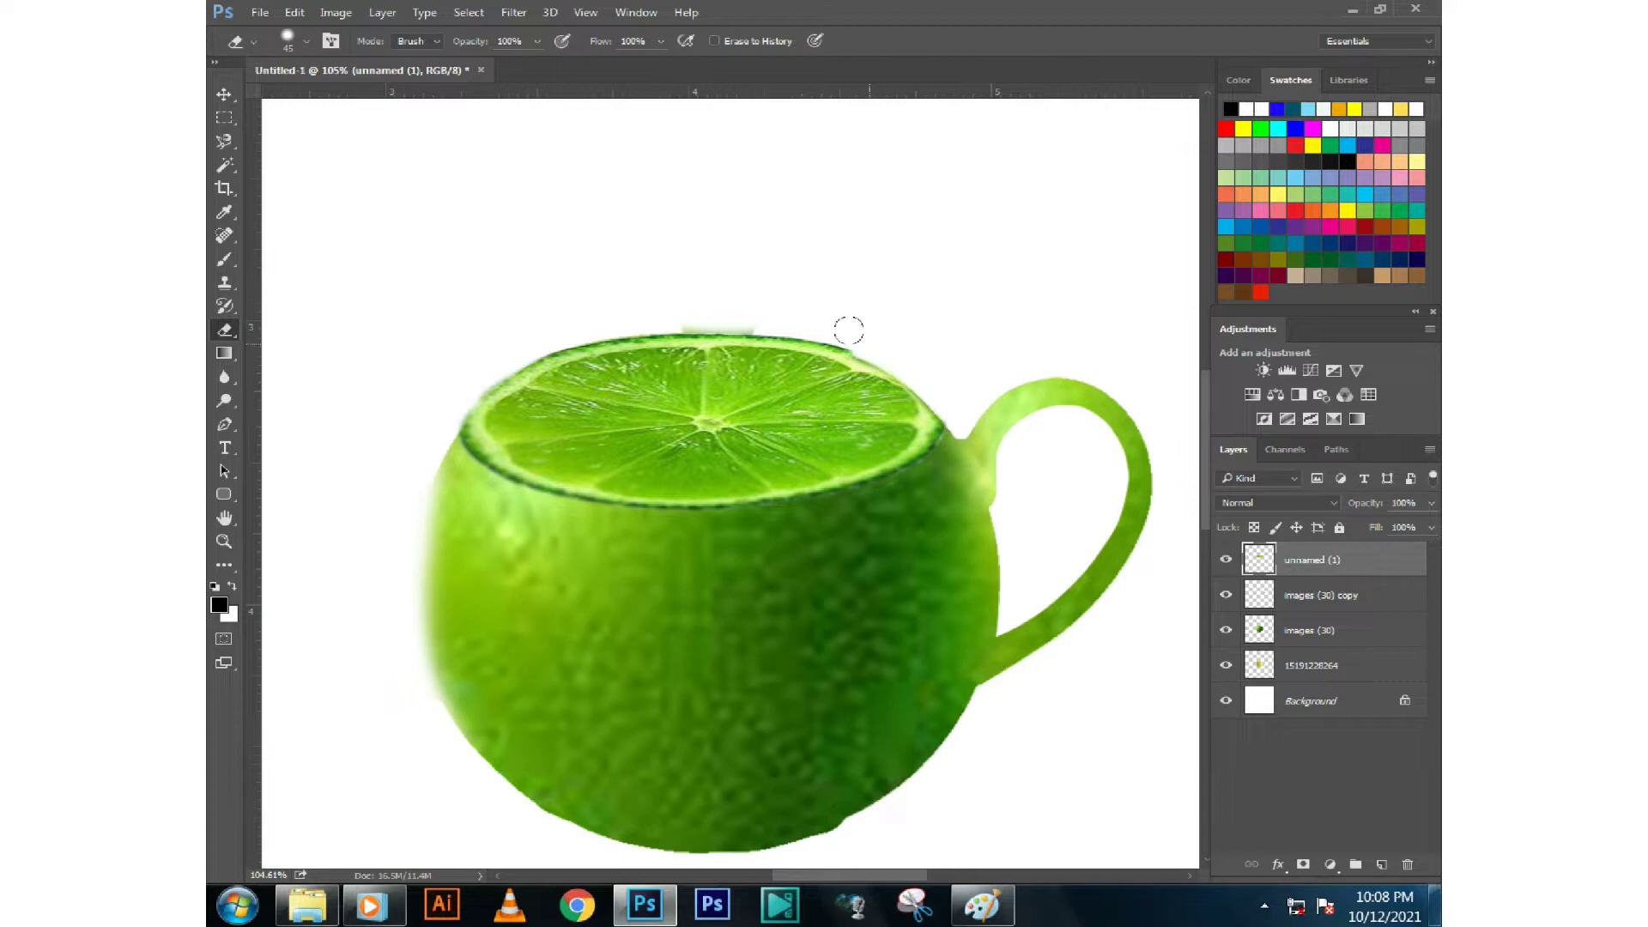
click(713, 302)
scroll(700, 554, down, 5)
scroll(775, 502, up, 1)
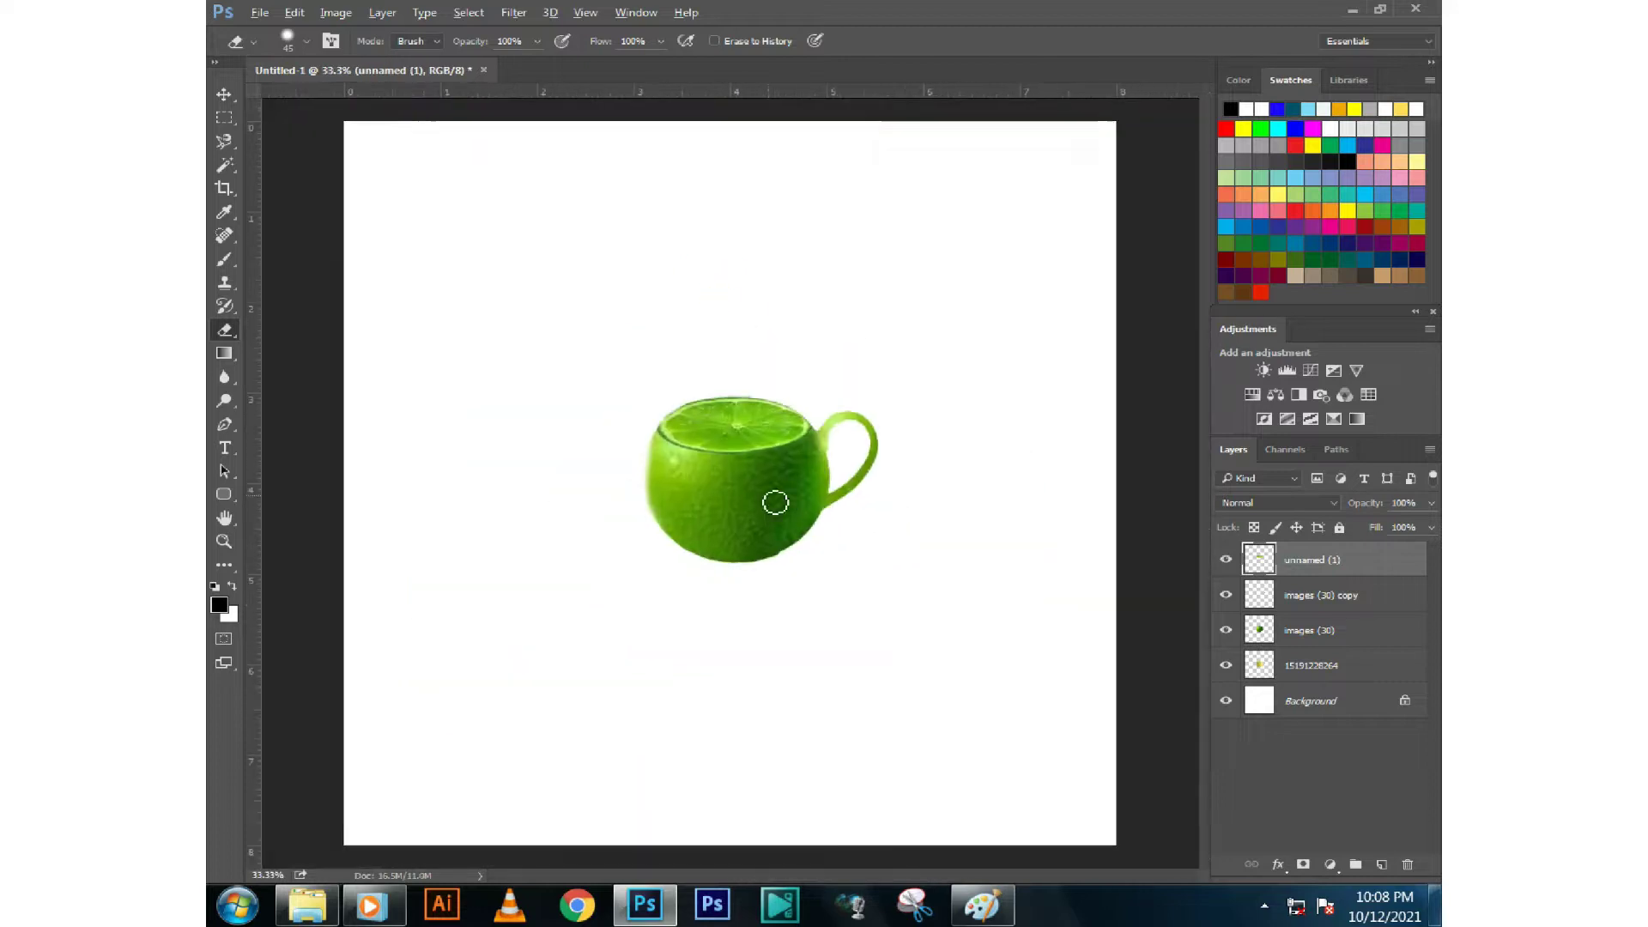
Drag images (33) from Youtube\New folder into Photoshop, placing it below the cup
click(224, 96)
scroll(640, 527, down, 1)
scroll(698, 470, down, 1)
scroll(705, 484, up, 3)
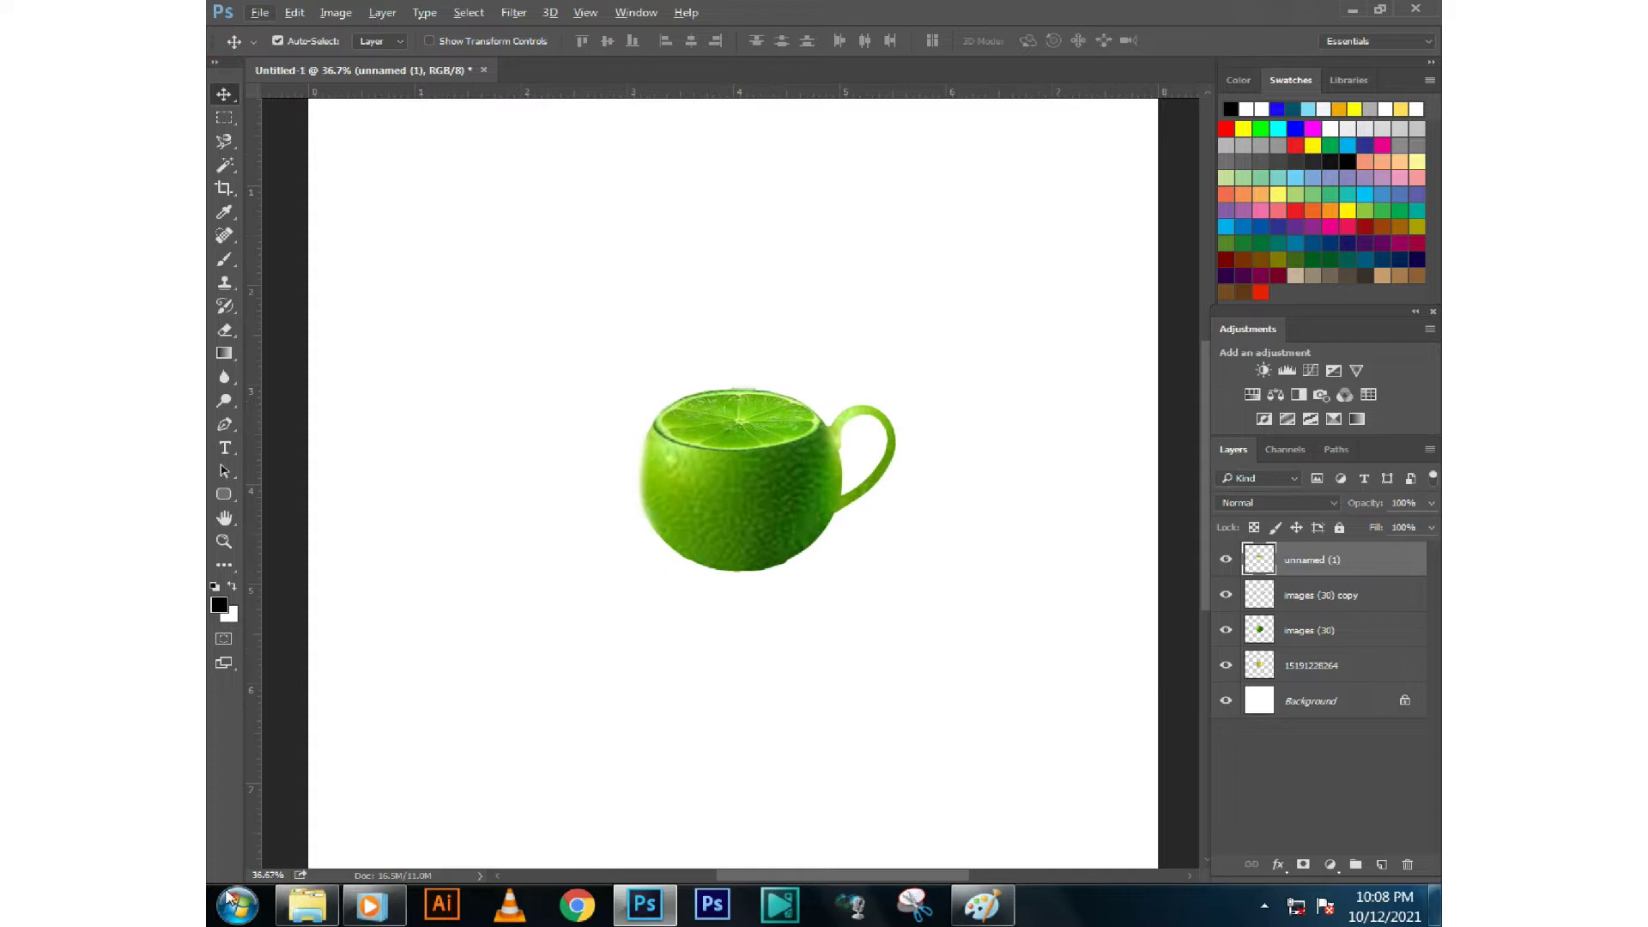
click(307, 904)
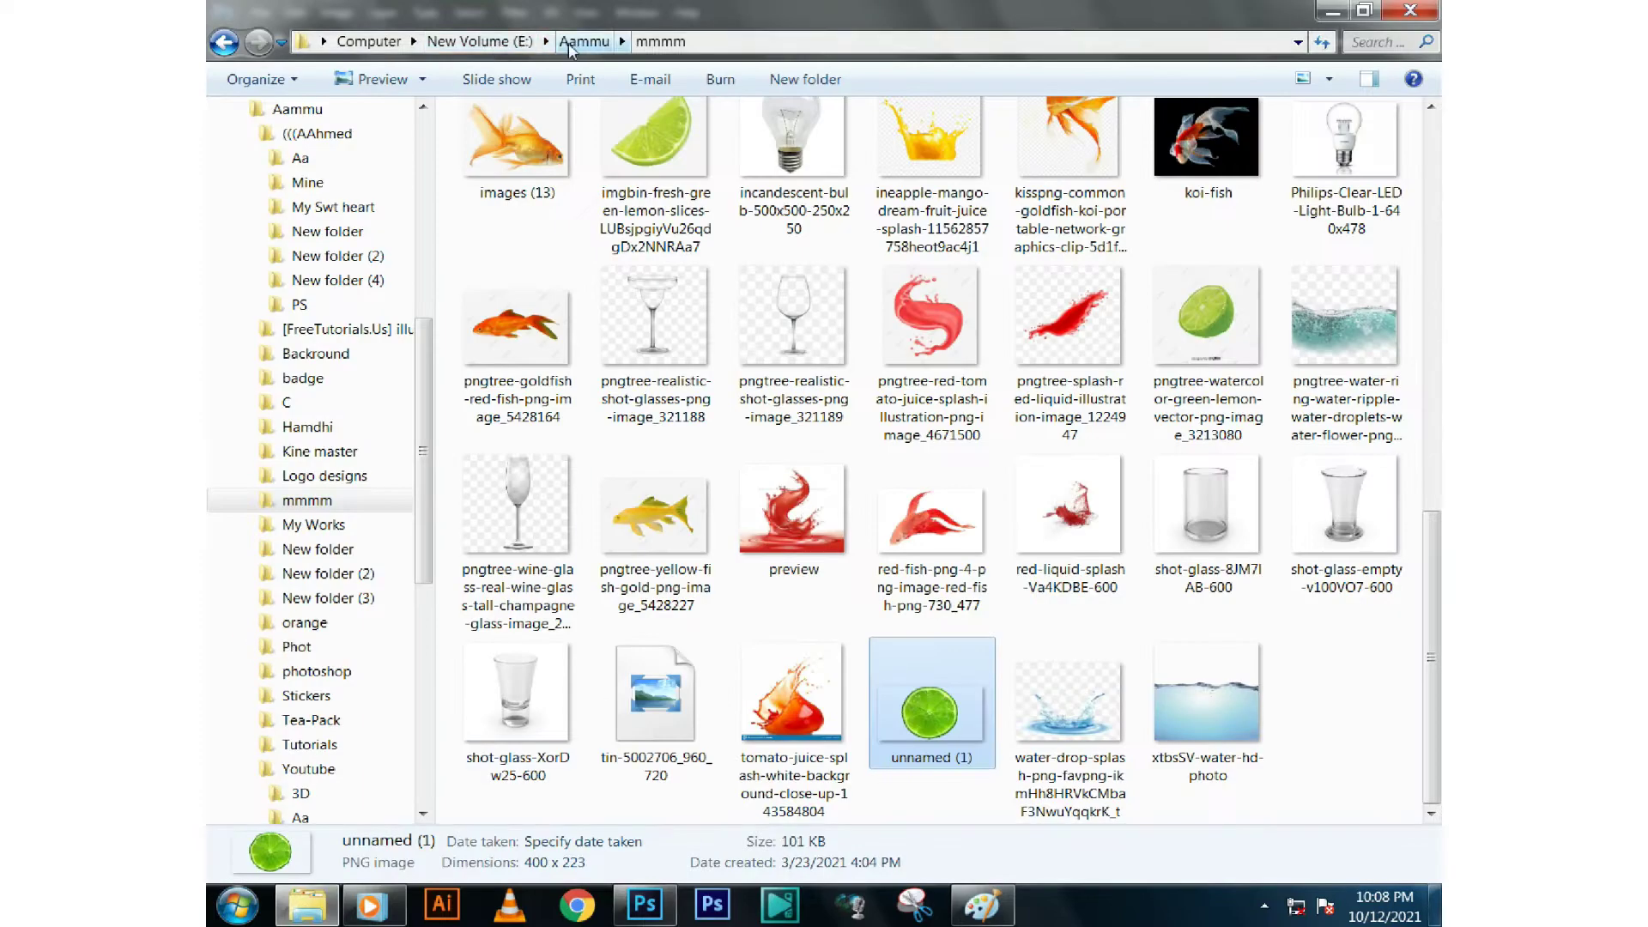
click(584, 42)
double_click(1177, 423)
double_click(946, 294)
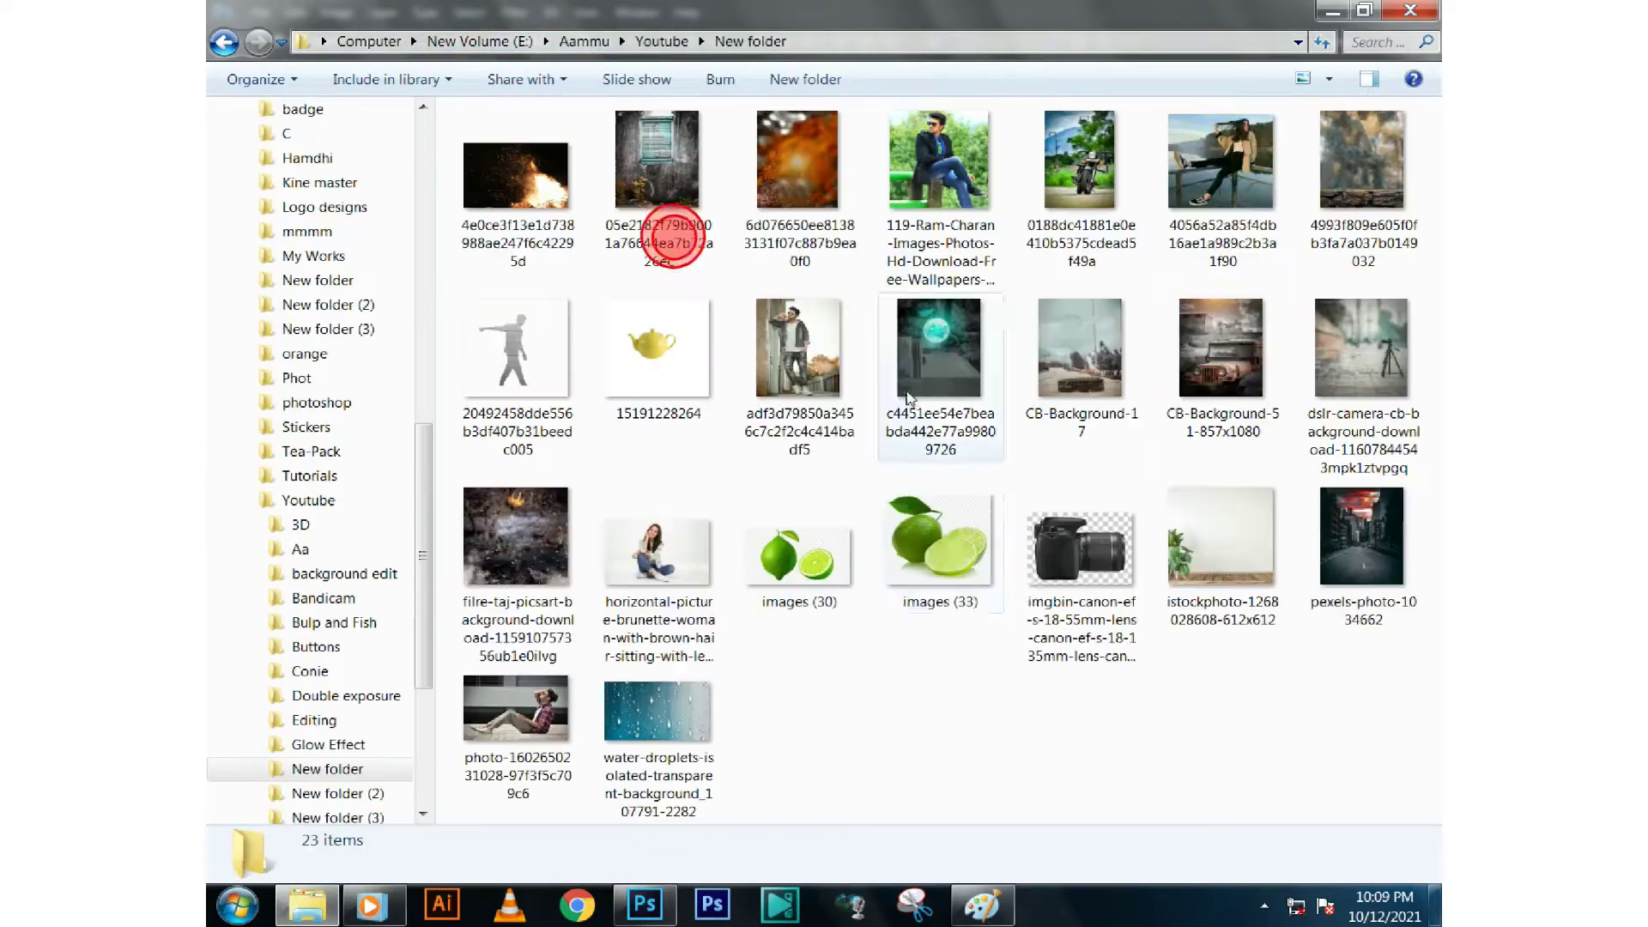
mouse_move(940, 541)
mouse_down()
mouse_move(647, 917)
mouse_move(604, 700)
mouse_up()
drag(737, 563, 669, 692)
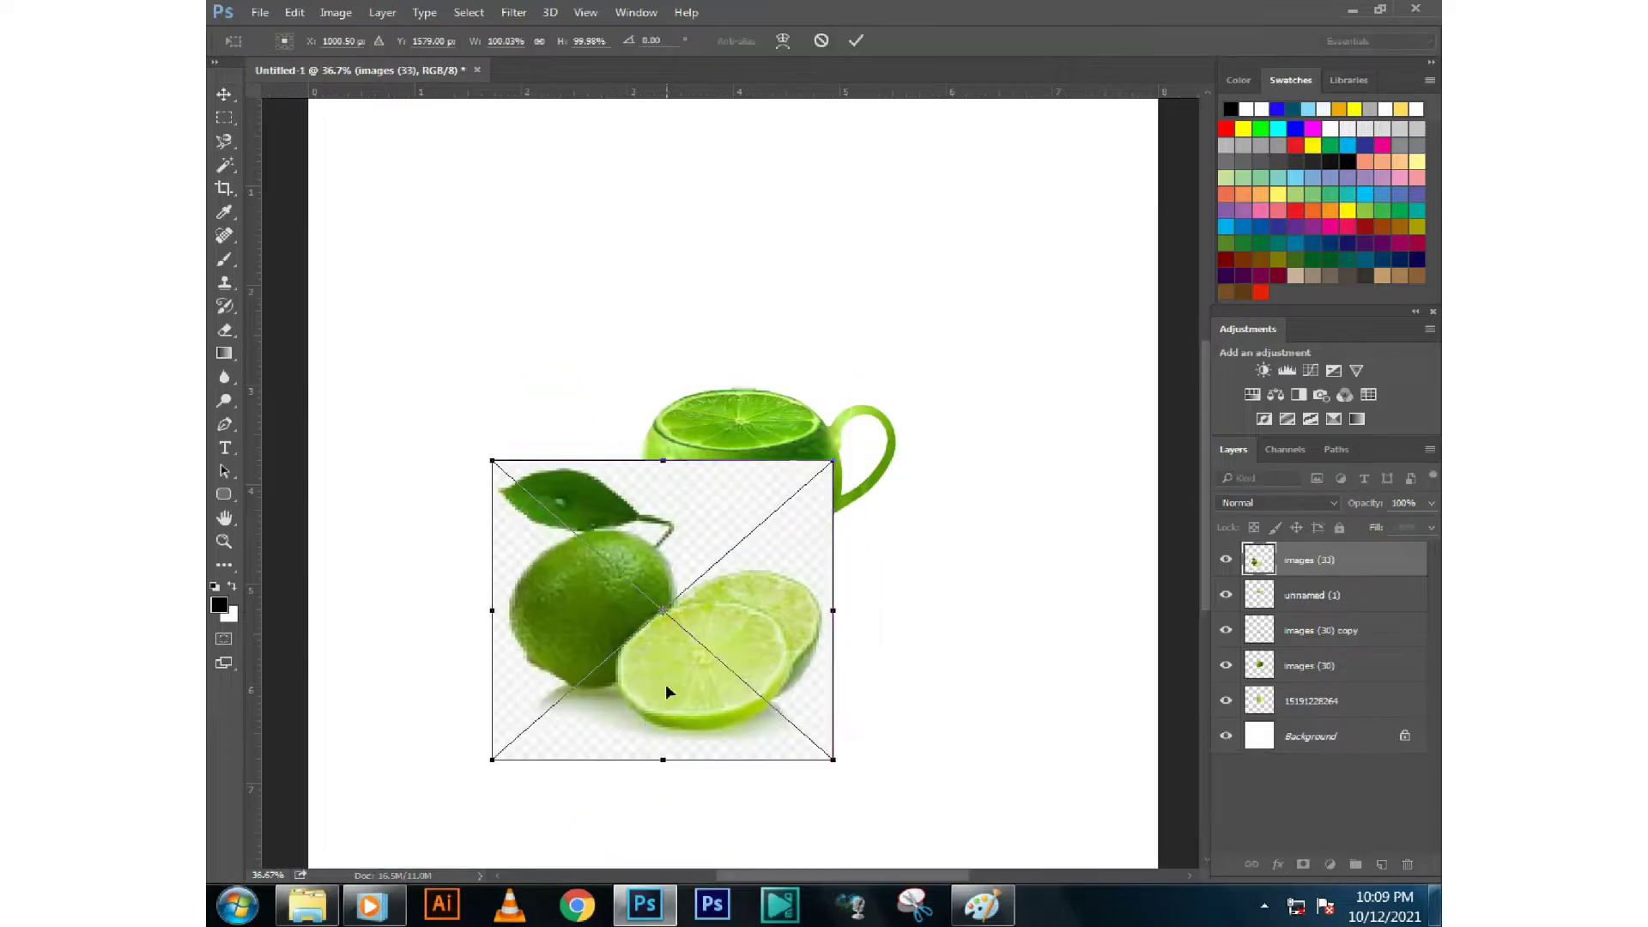
Commit and rasterize the limes picture, then delete its checkerboard background by colour selection
key(Return)
right_click(1326, 566)
click(936, 527)
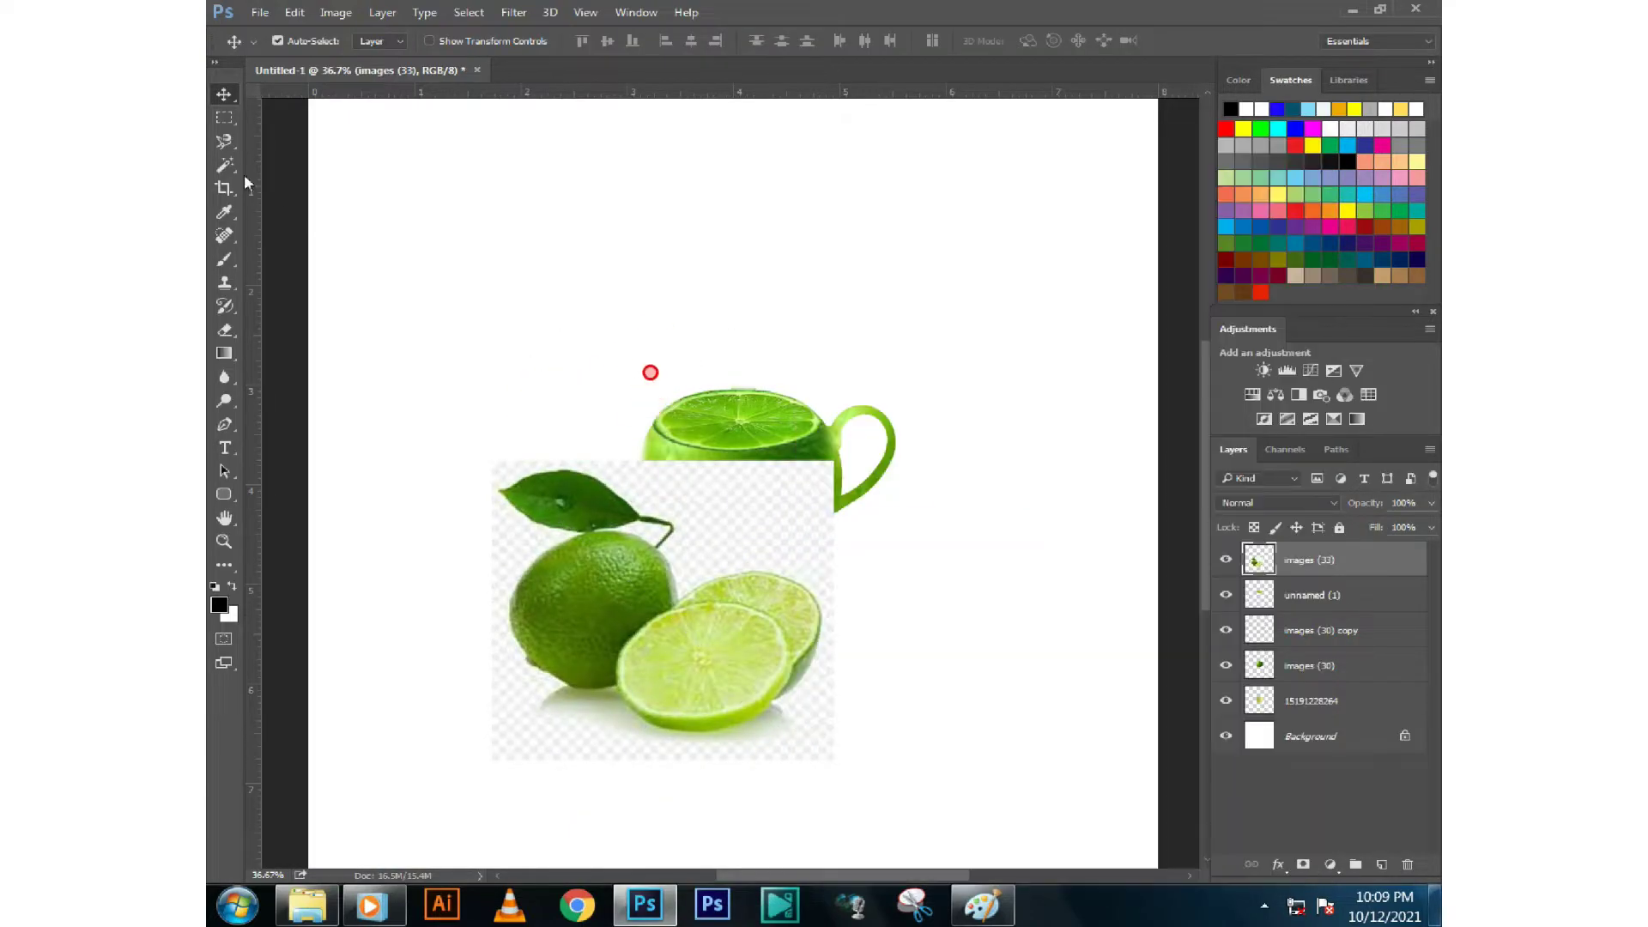
click(225, 165)
click(546, 363)
key(Delete)
click(496, 376)
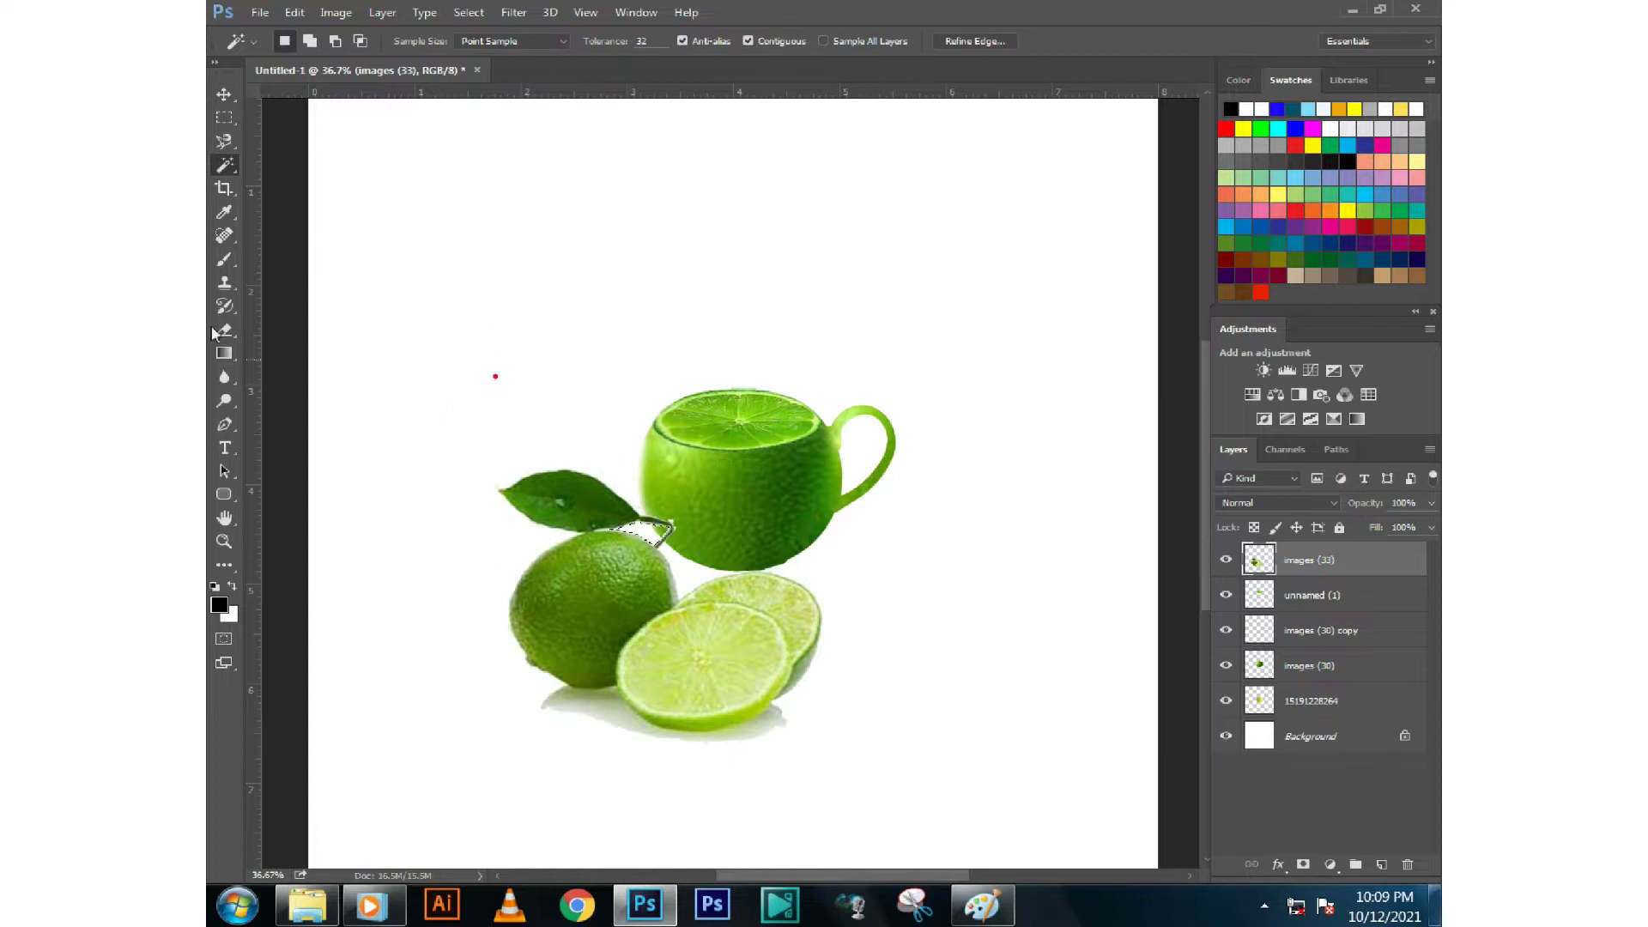
click(220, 140)
click(367, 155)
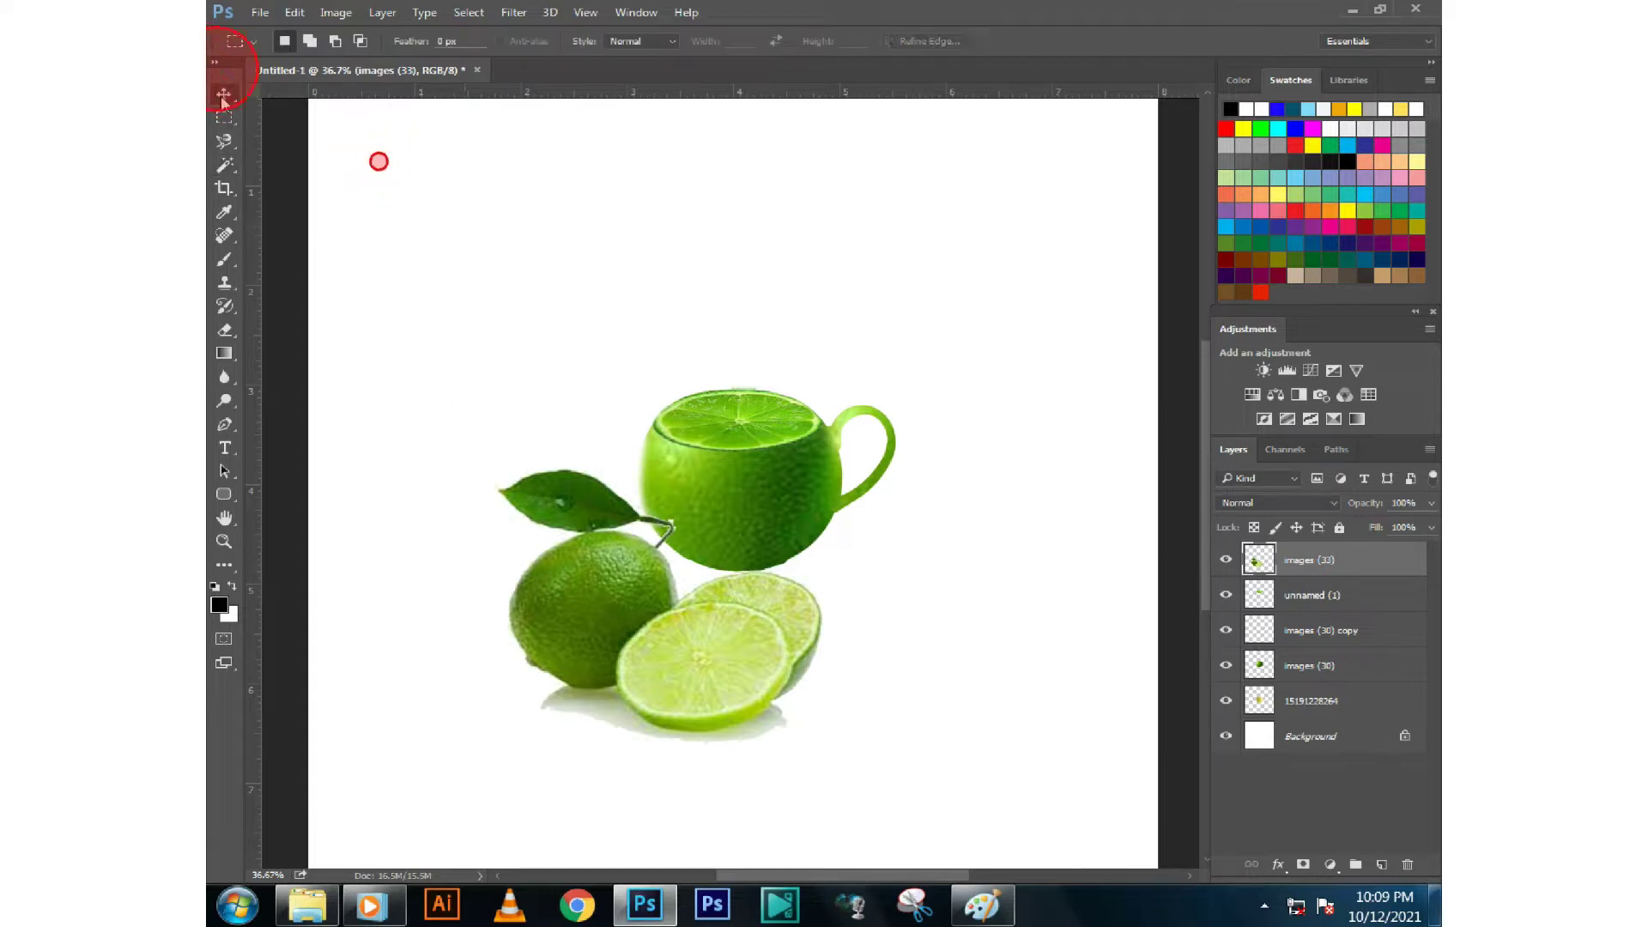
key(v)
alt+scroll(692, 601, down, 2)
Scale and rotate the limes picture with Free Transform, setting it against the teapot's lower left
key(ctrl+t)
right_click(707, 605)
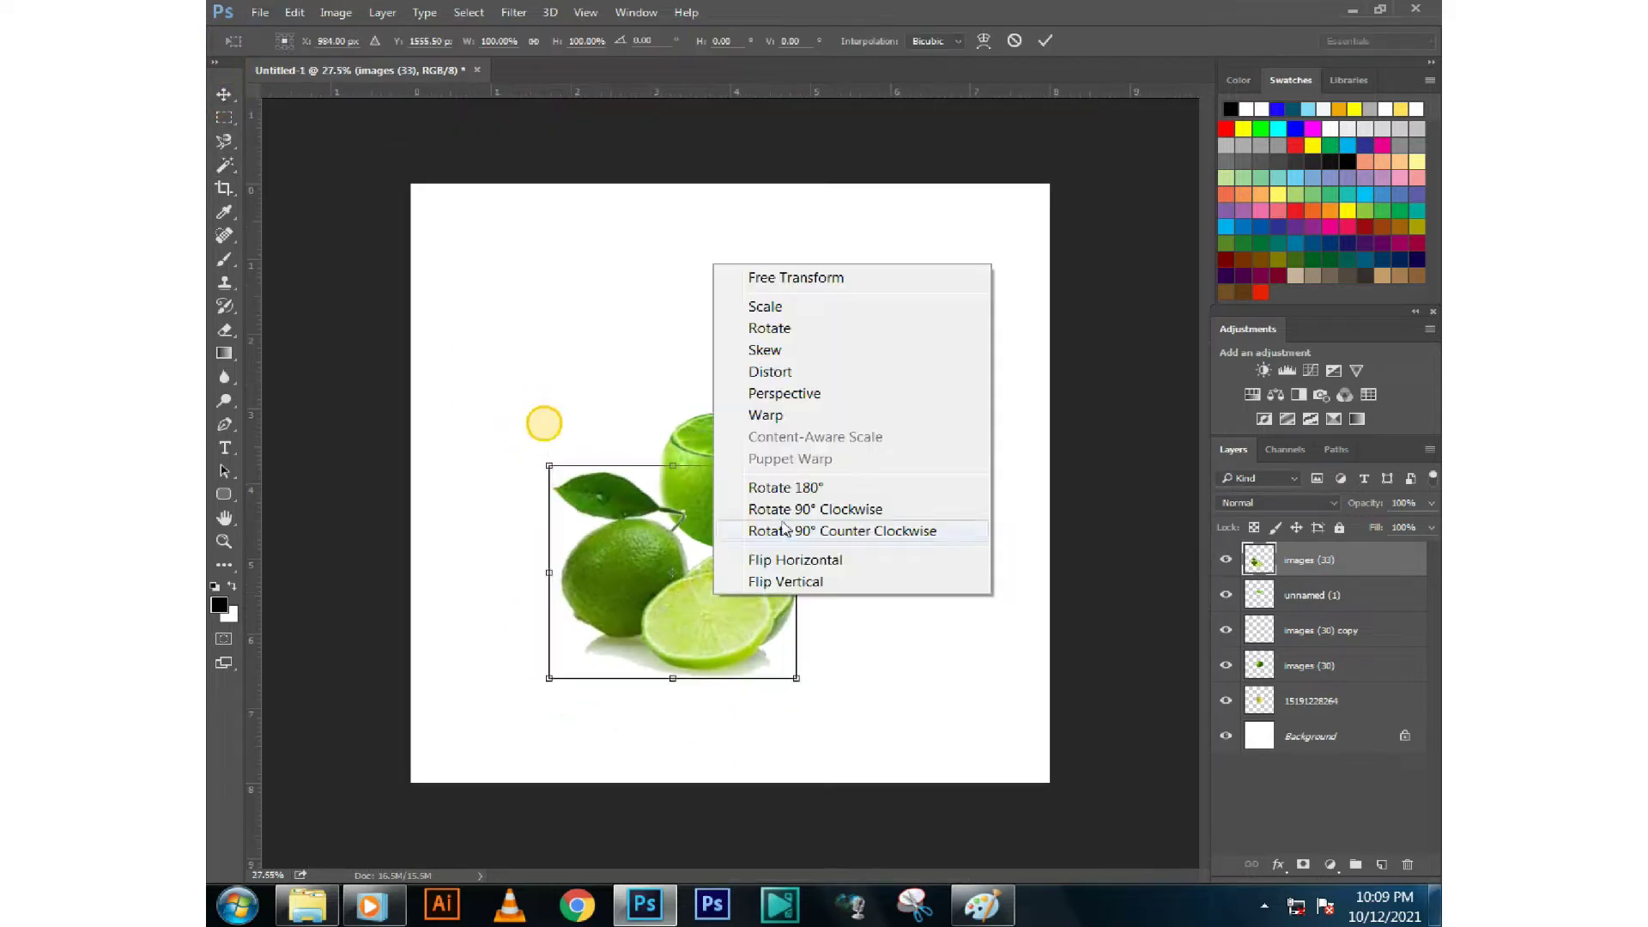
click(687, 615)
drag(687, 614, 687, 504)
drag(756, 389, 717, 415)
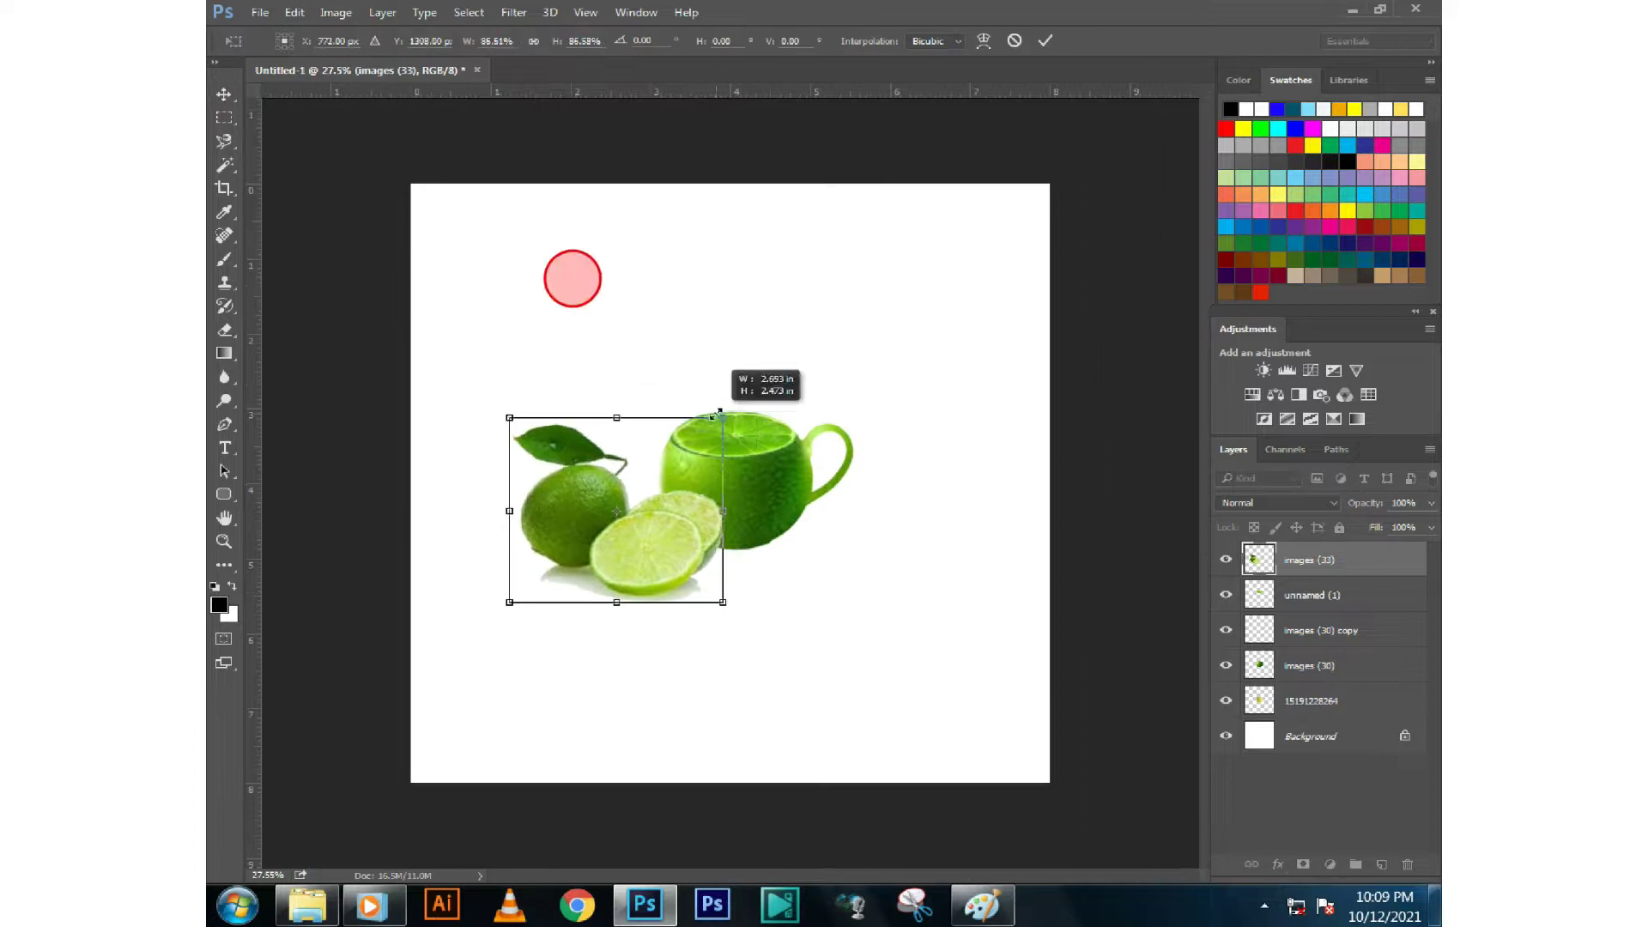
mouse_move(682, 518)
mouse_down()
mouse_move(744, 504)
mouse_move(751, 534)
mouse_move(817, 568)
mouse_move(810, 583)
mouse_move(709, 549)
mouse_move(732, 546)
mouse_up()
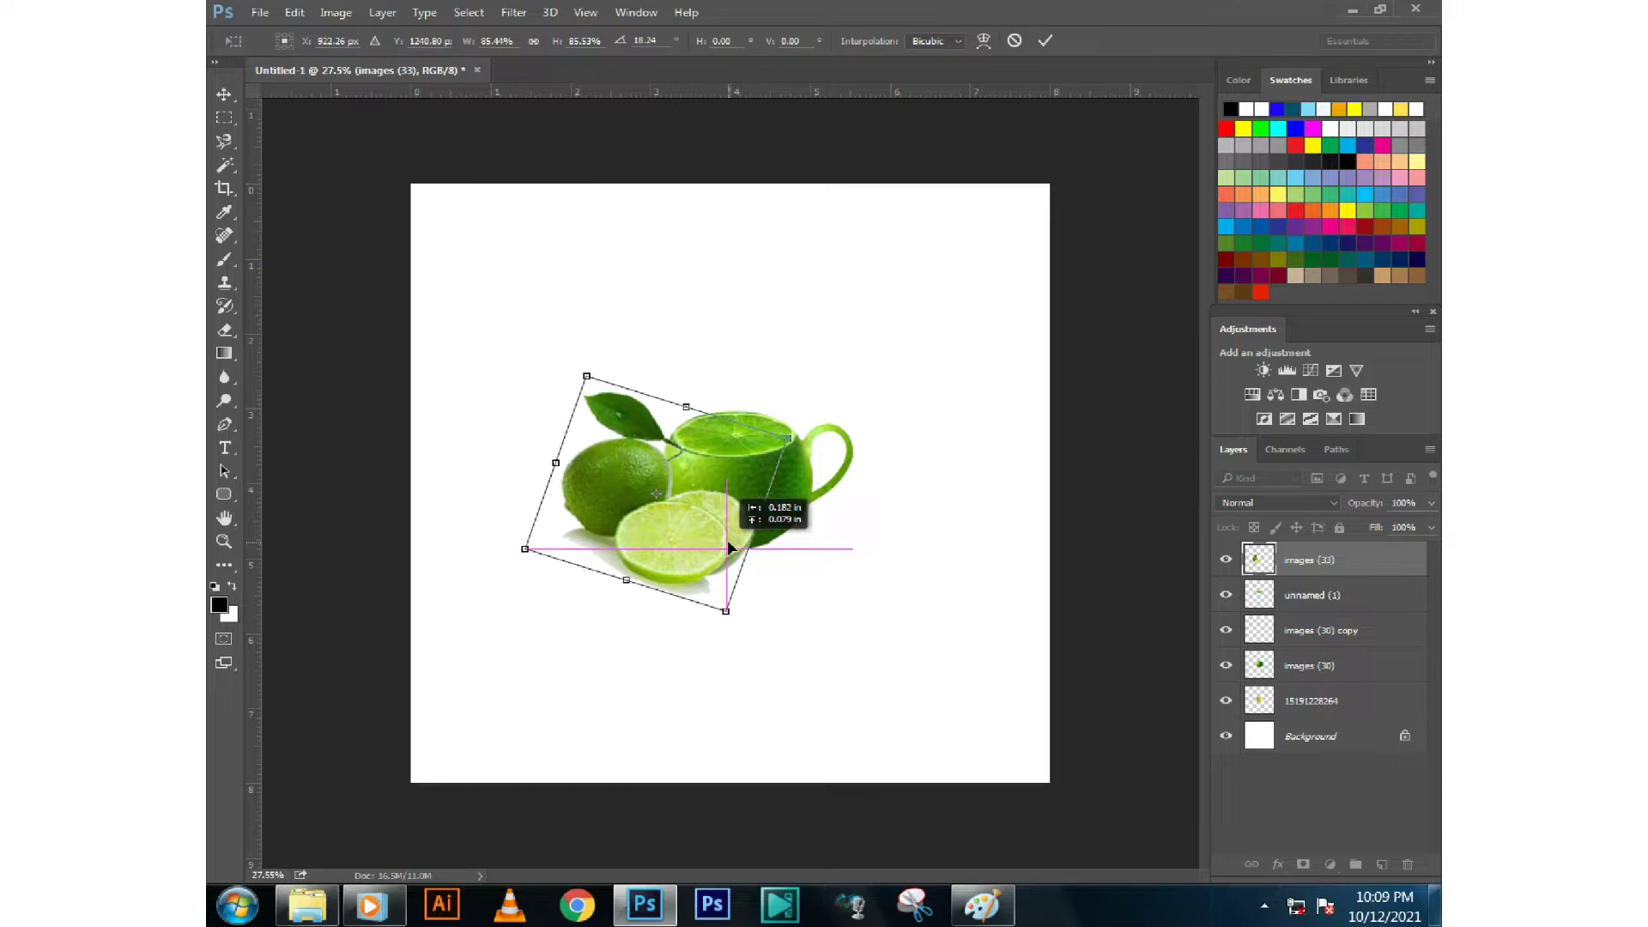
drag(789, 442, 770, 459)
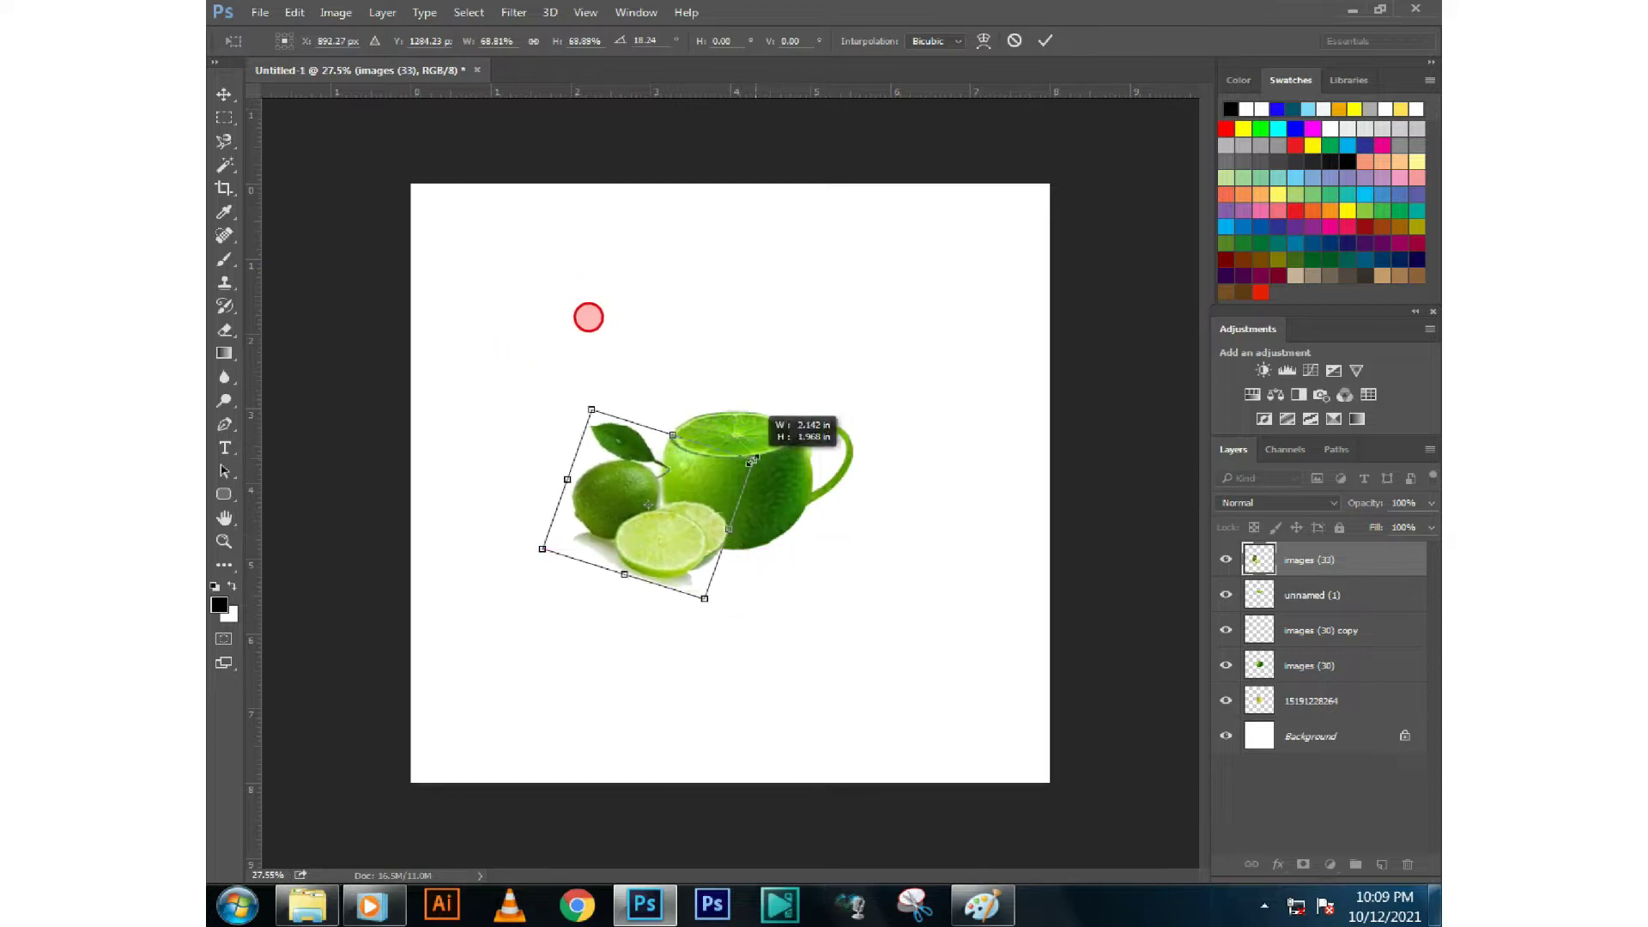
drag(707, 526, 721, 527)
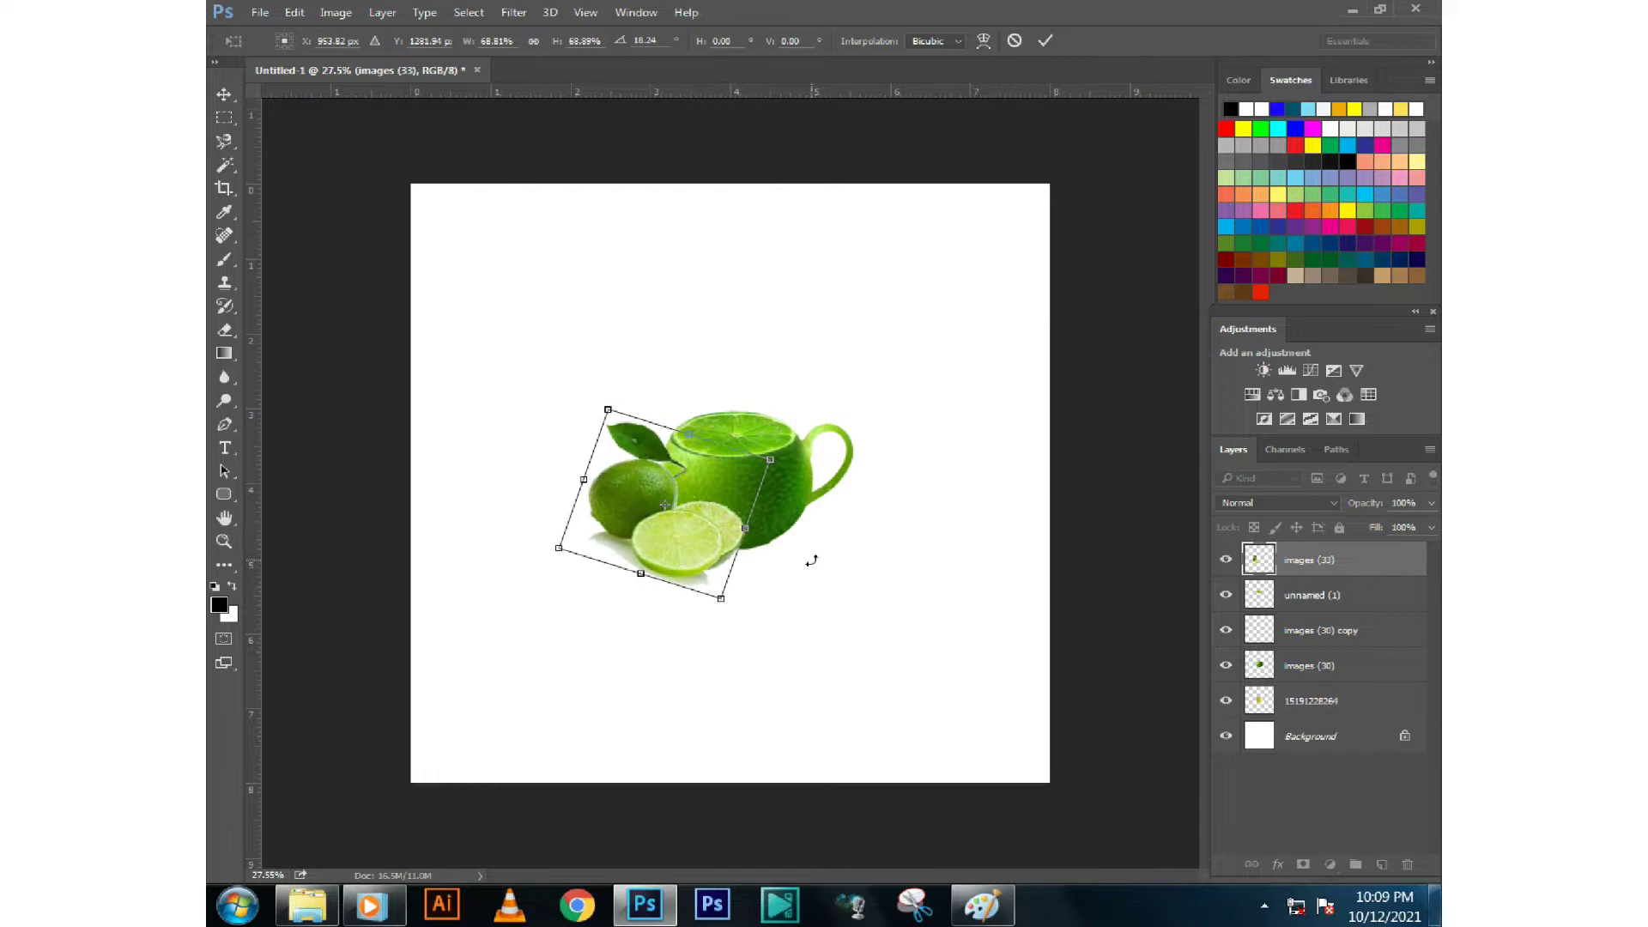
key(Return)
scroll(655, 633, up, 3)
scroll(655, 633, up, 2)
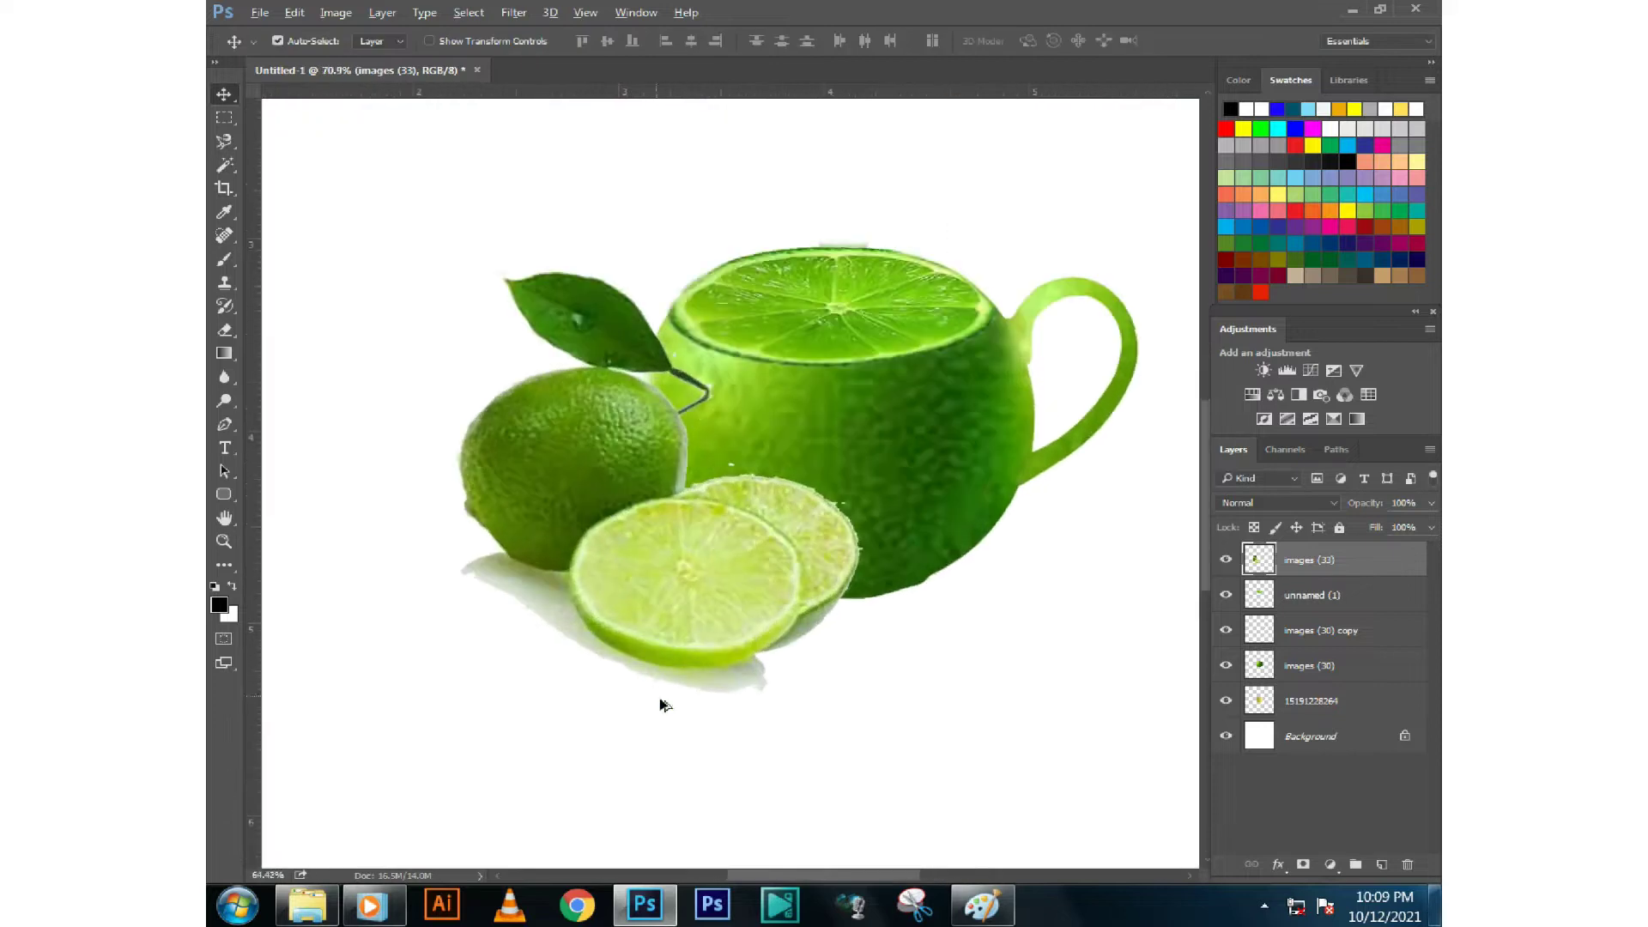
scroll(662, 699, up, 1)
Erase the grey shadow beneath and around the whole lime and slices
click(222, 333)
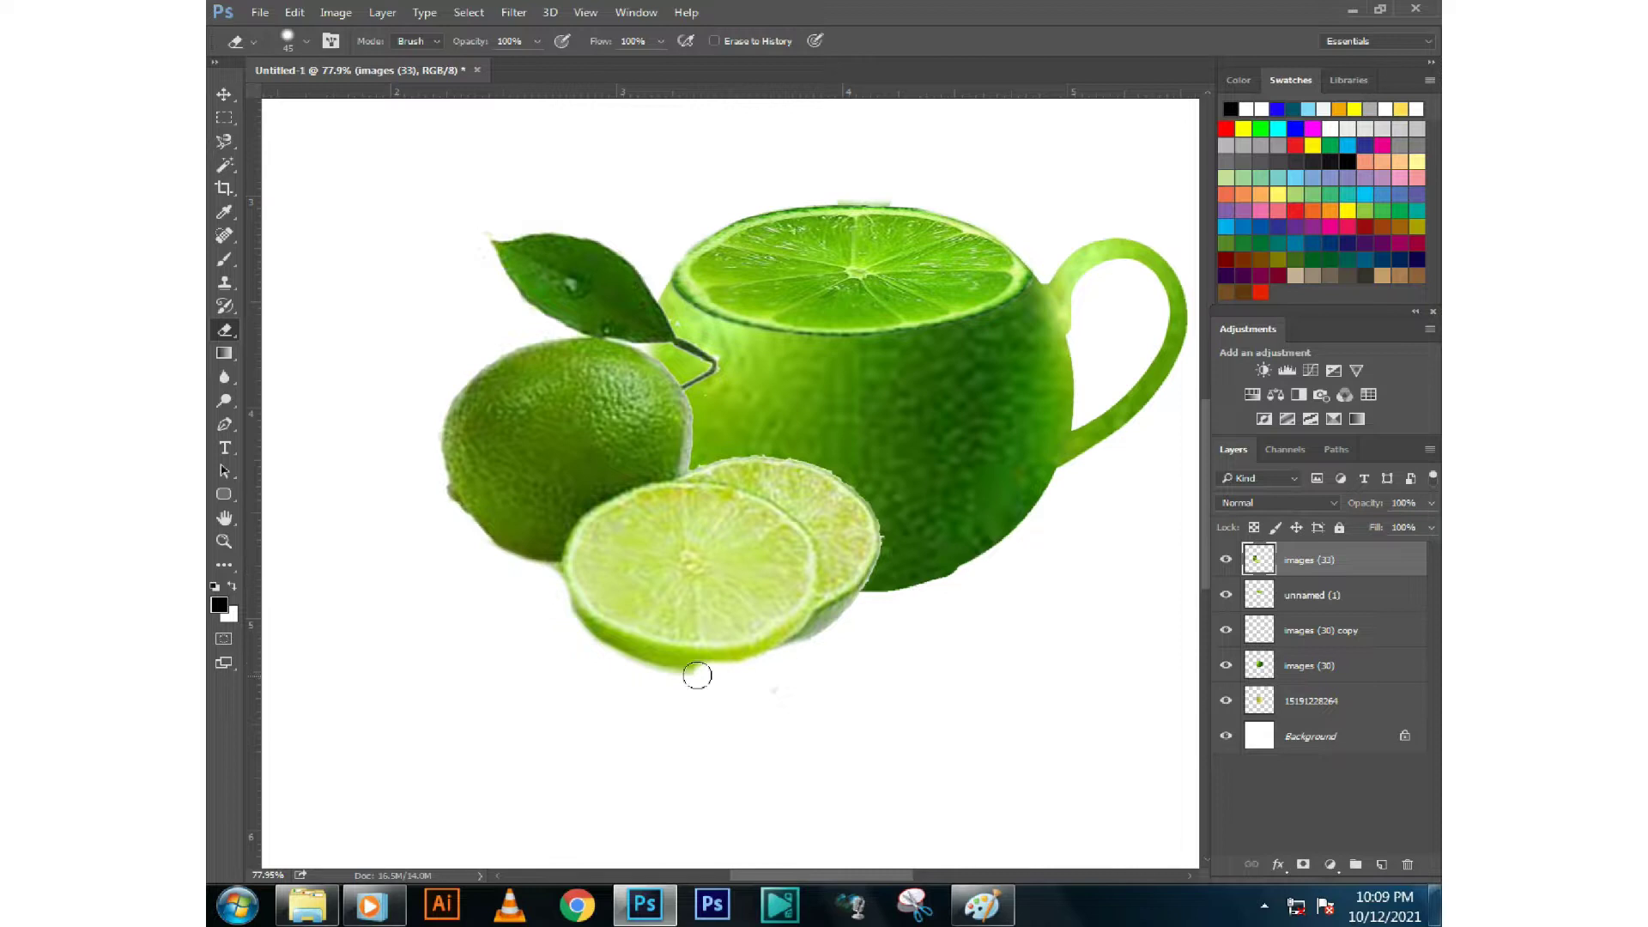
drag(740, 678, 740, 687)
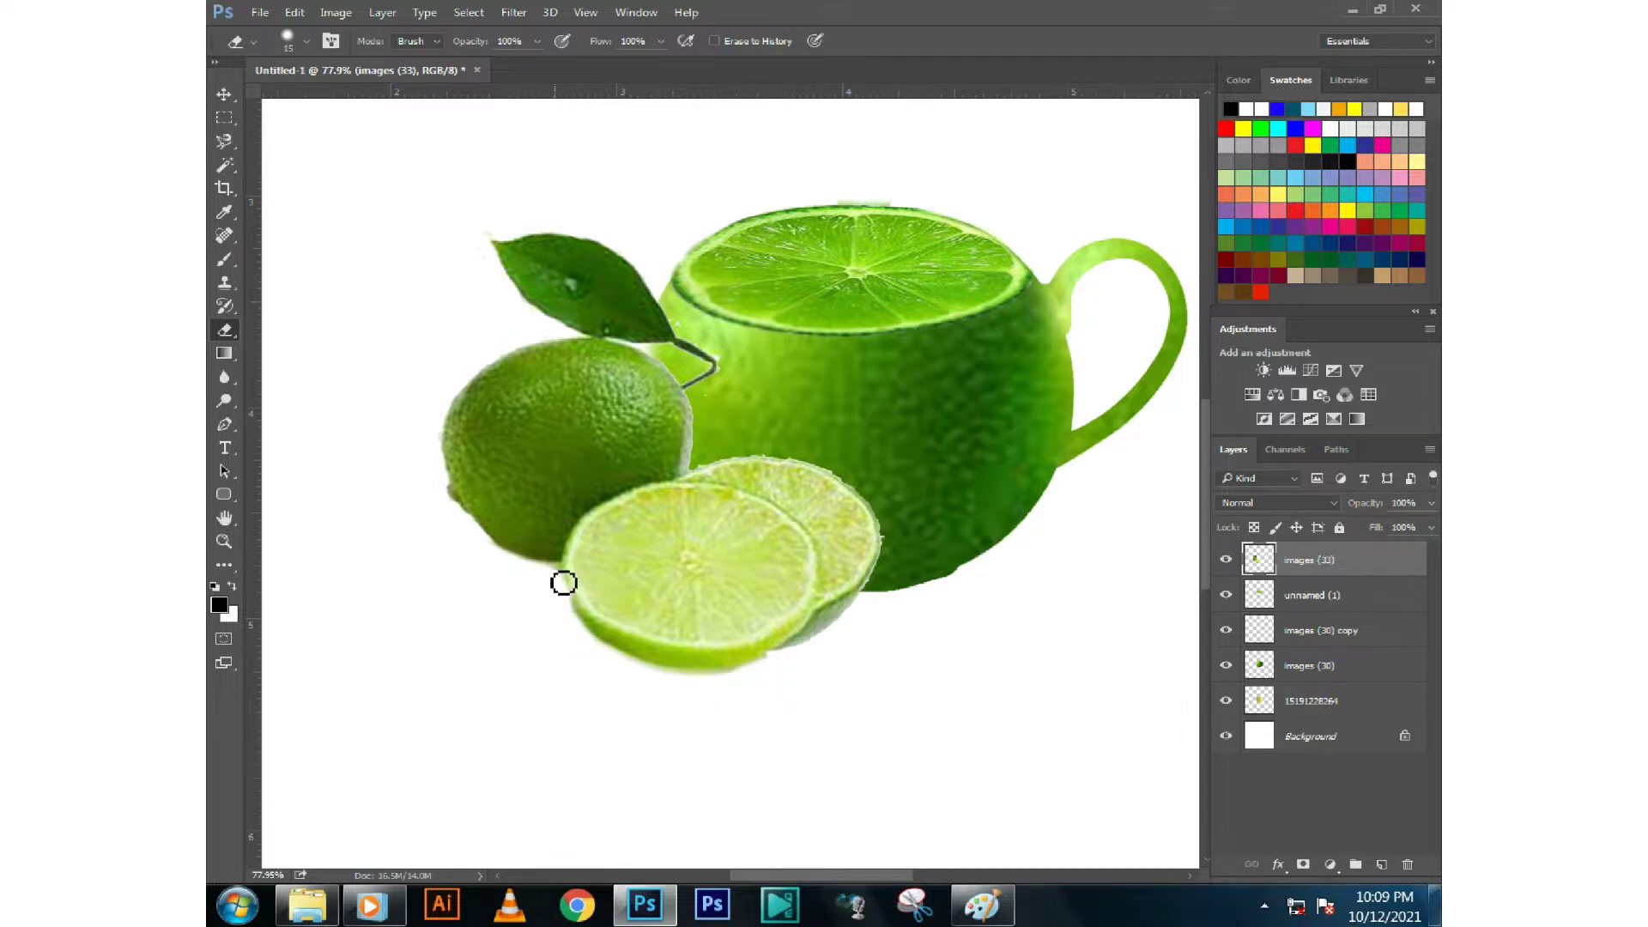
click(438, 407)
click(463, 515)
scroll(481, 565, down, 2)
scroll(743, 550, down, 1)
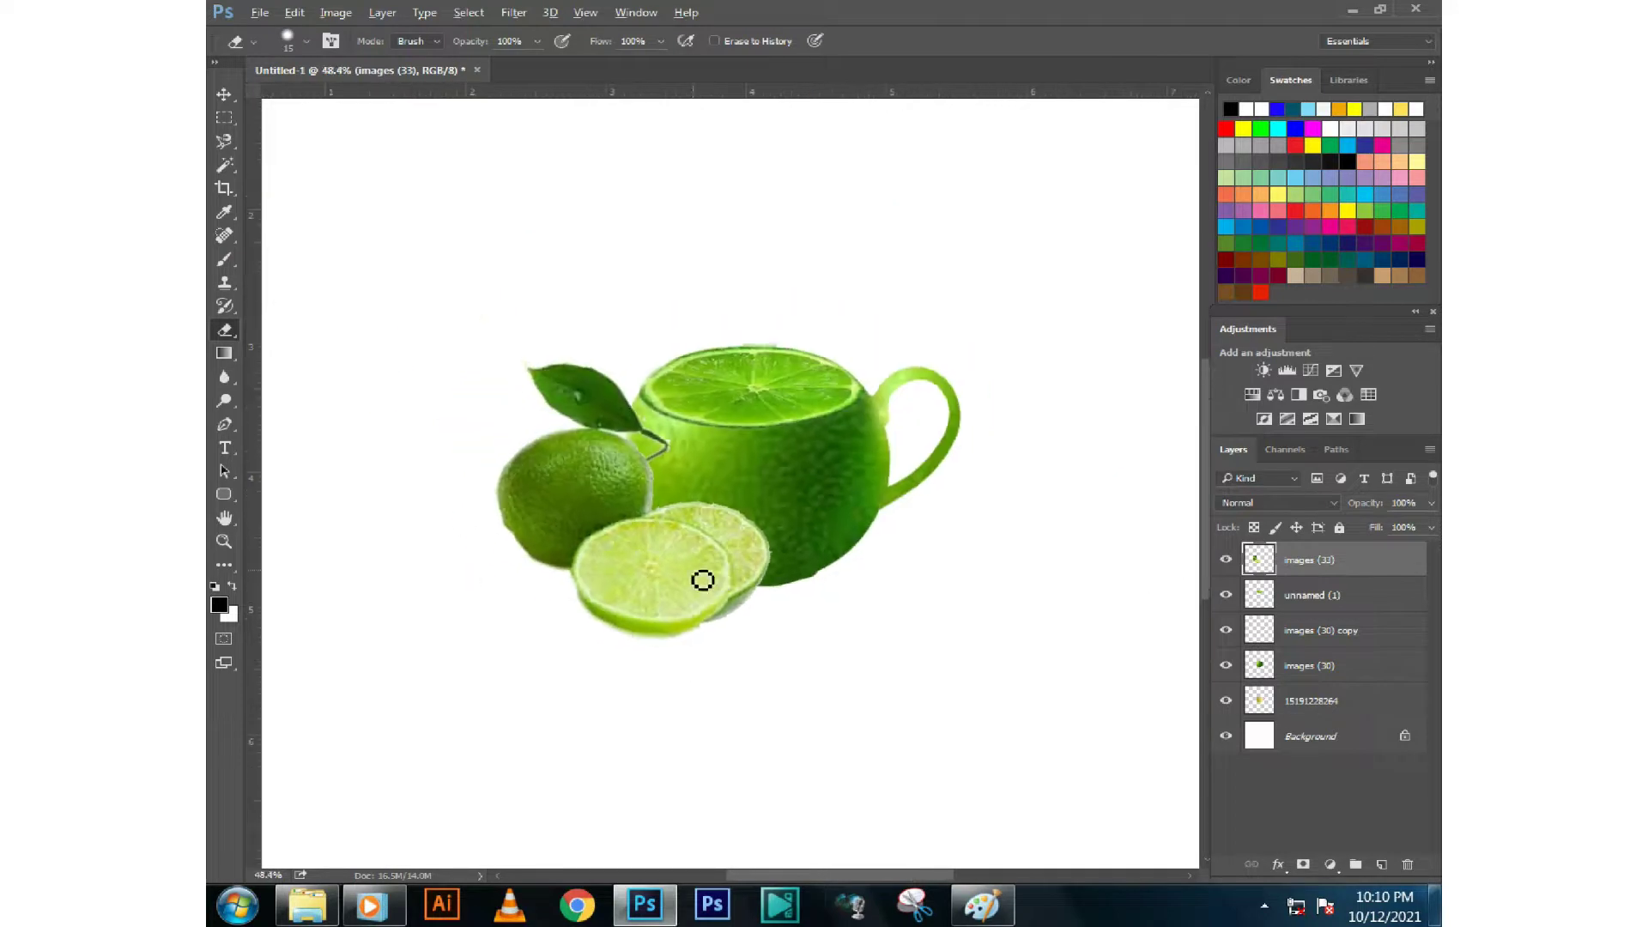
scroll(703, 578, down, 1)
scroll(678, 585, down, 1)
Make images (30) the active layer and drag the water-droplets photo into the document
click(221, 93)
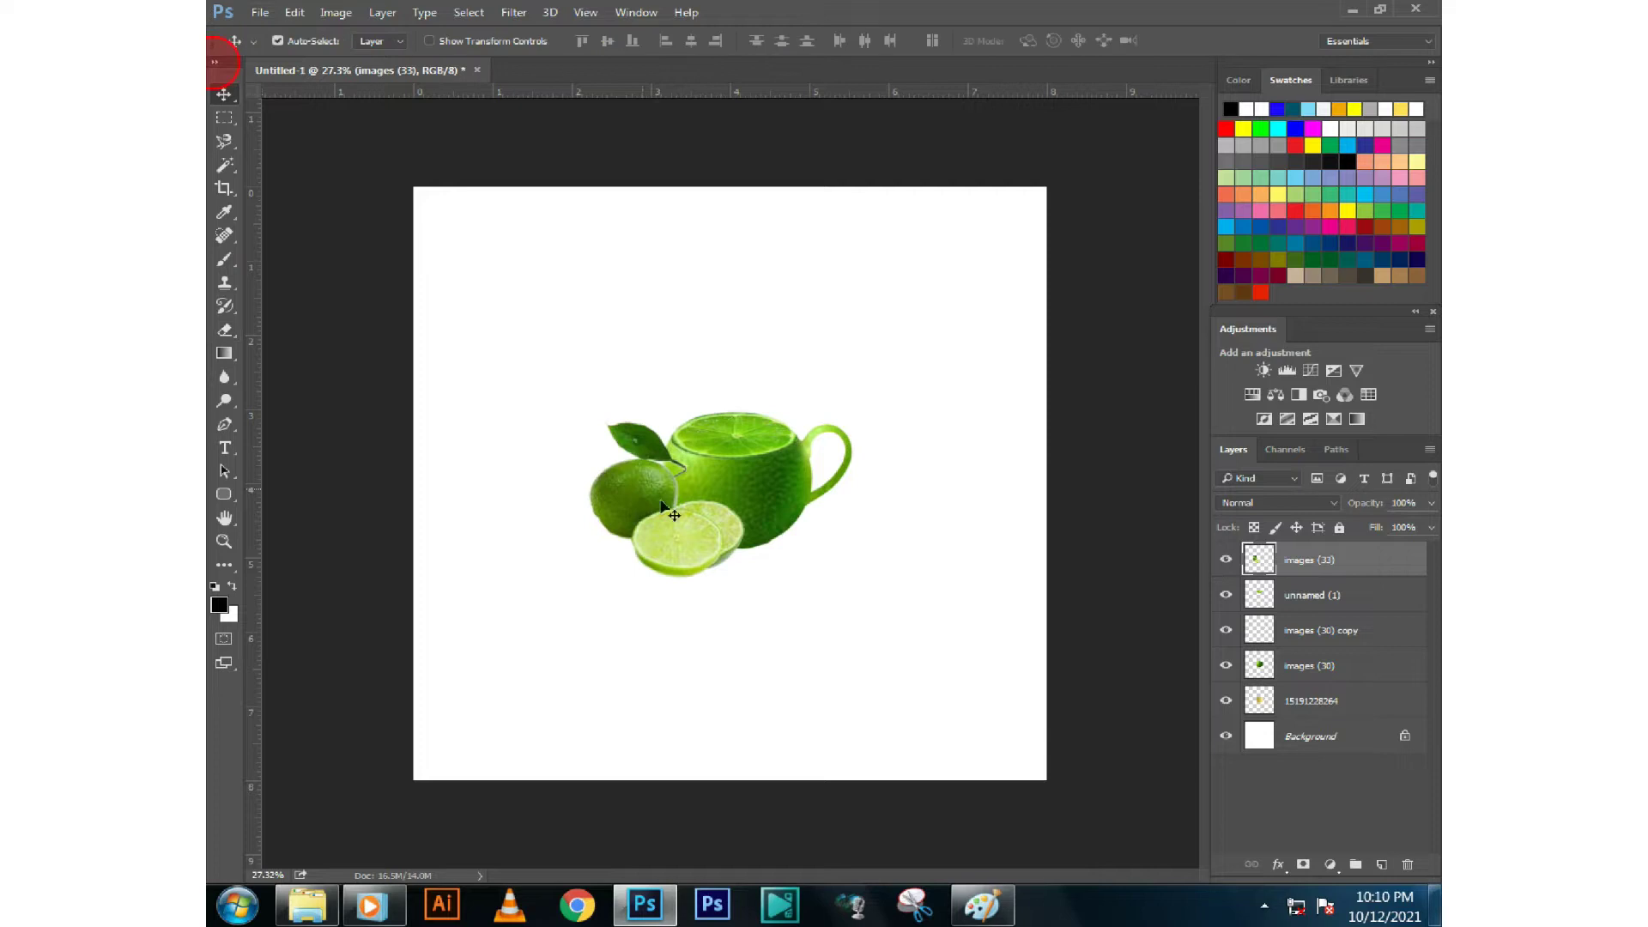
click(588, 352)
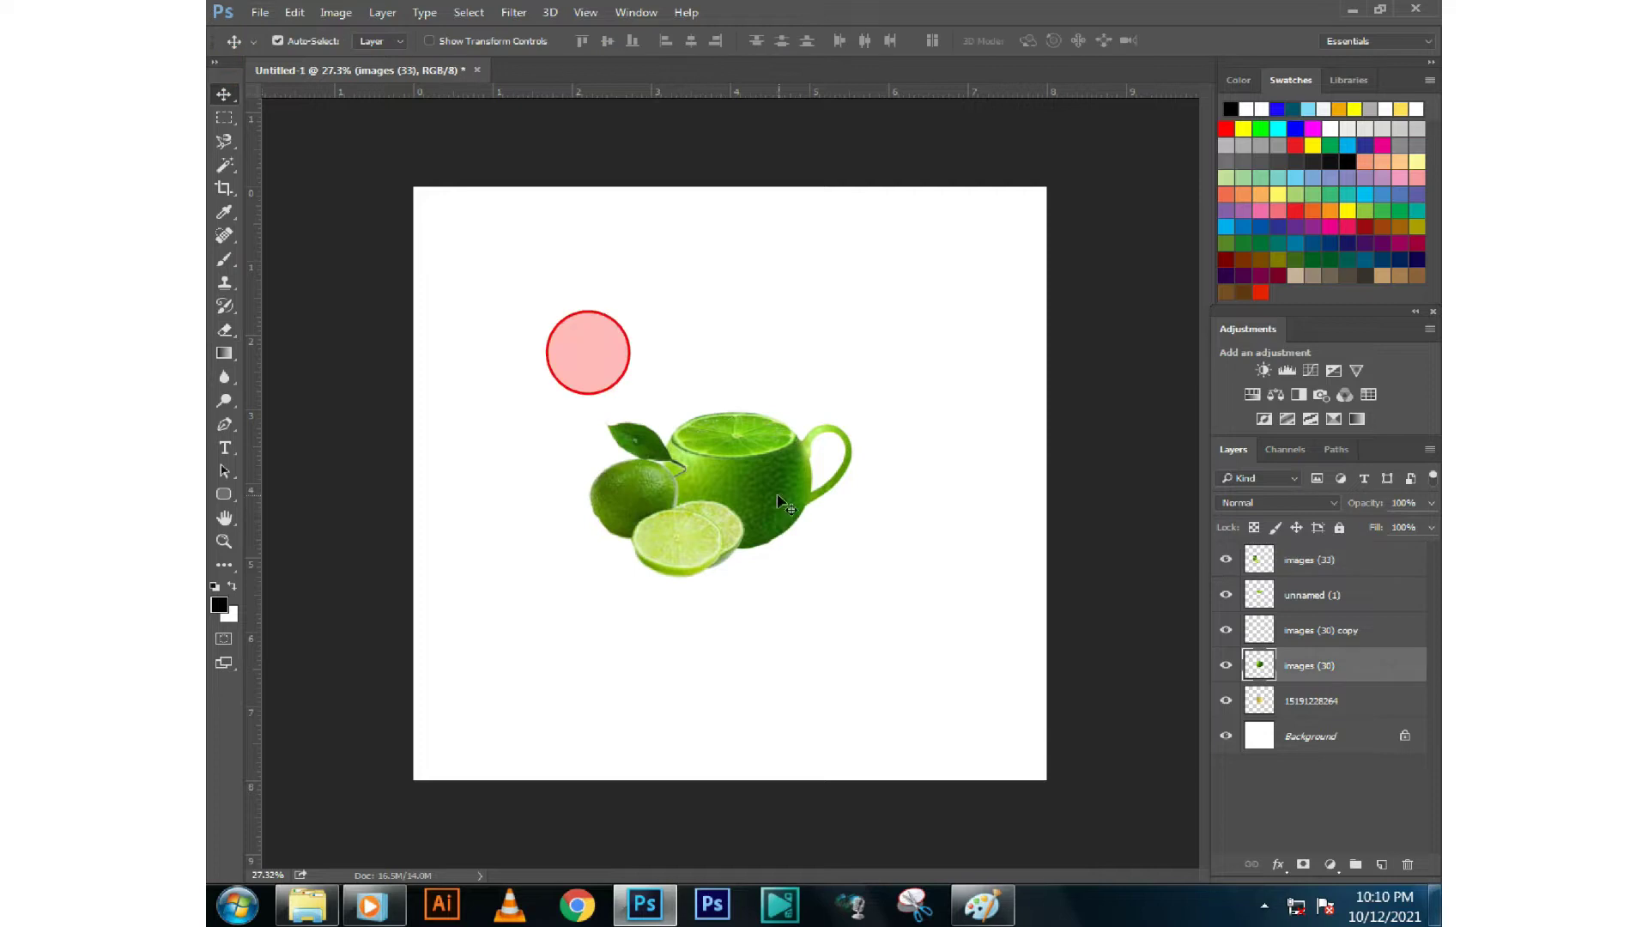
click(304, 917)
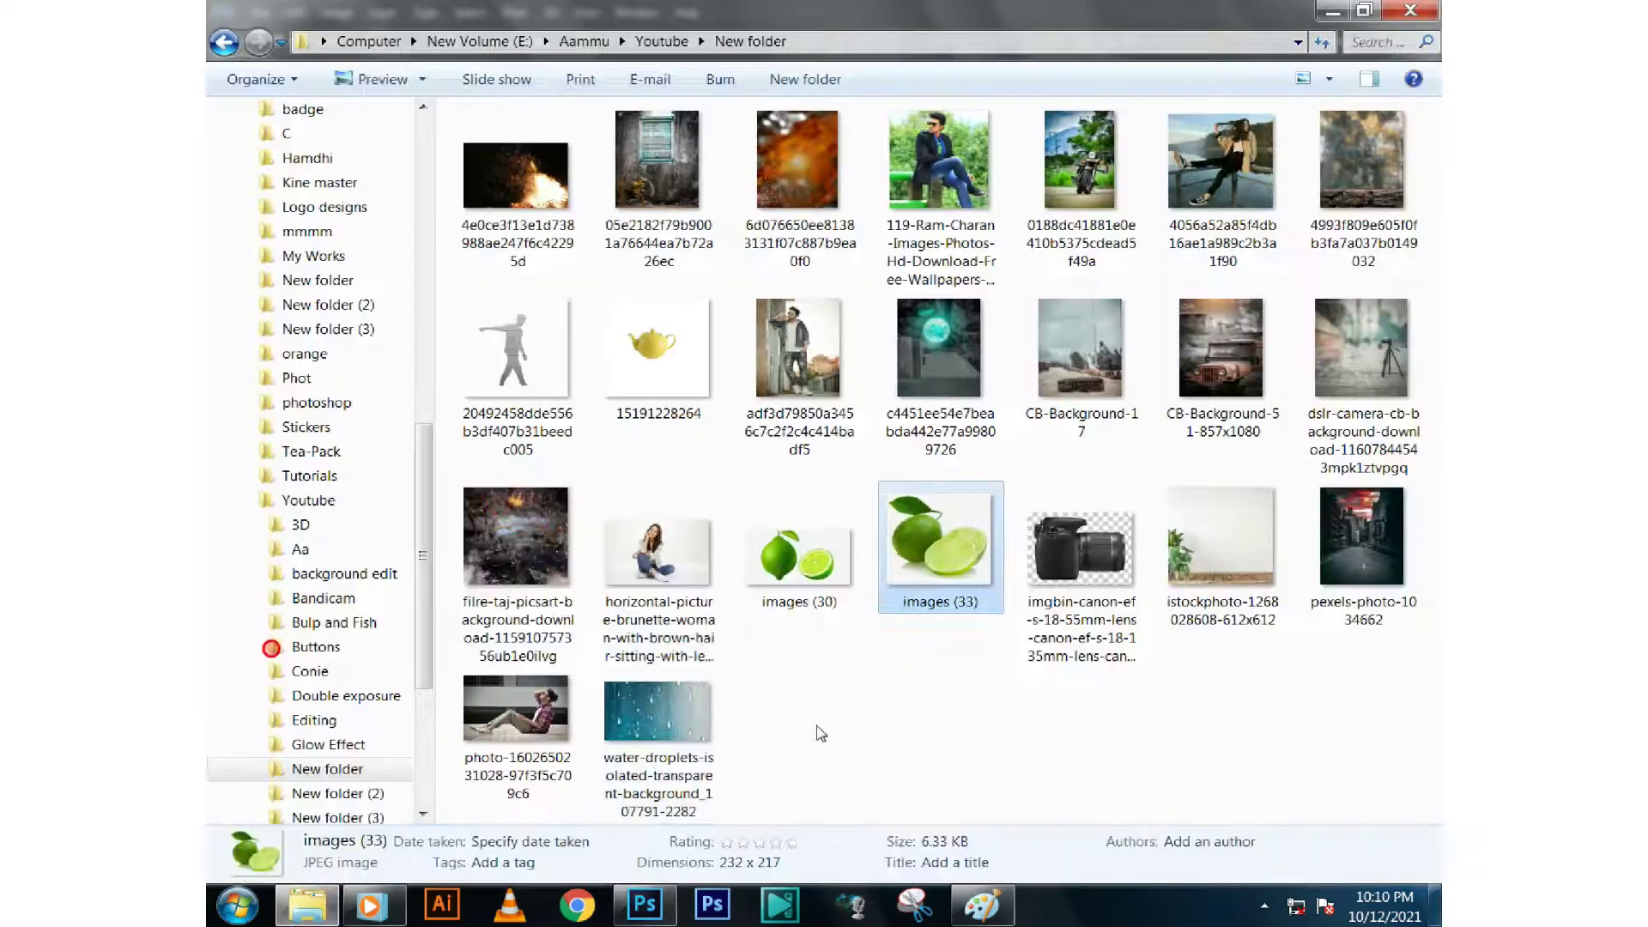
drag(657, 704, 768, 481)
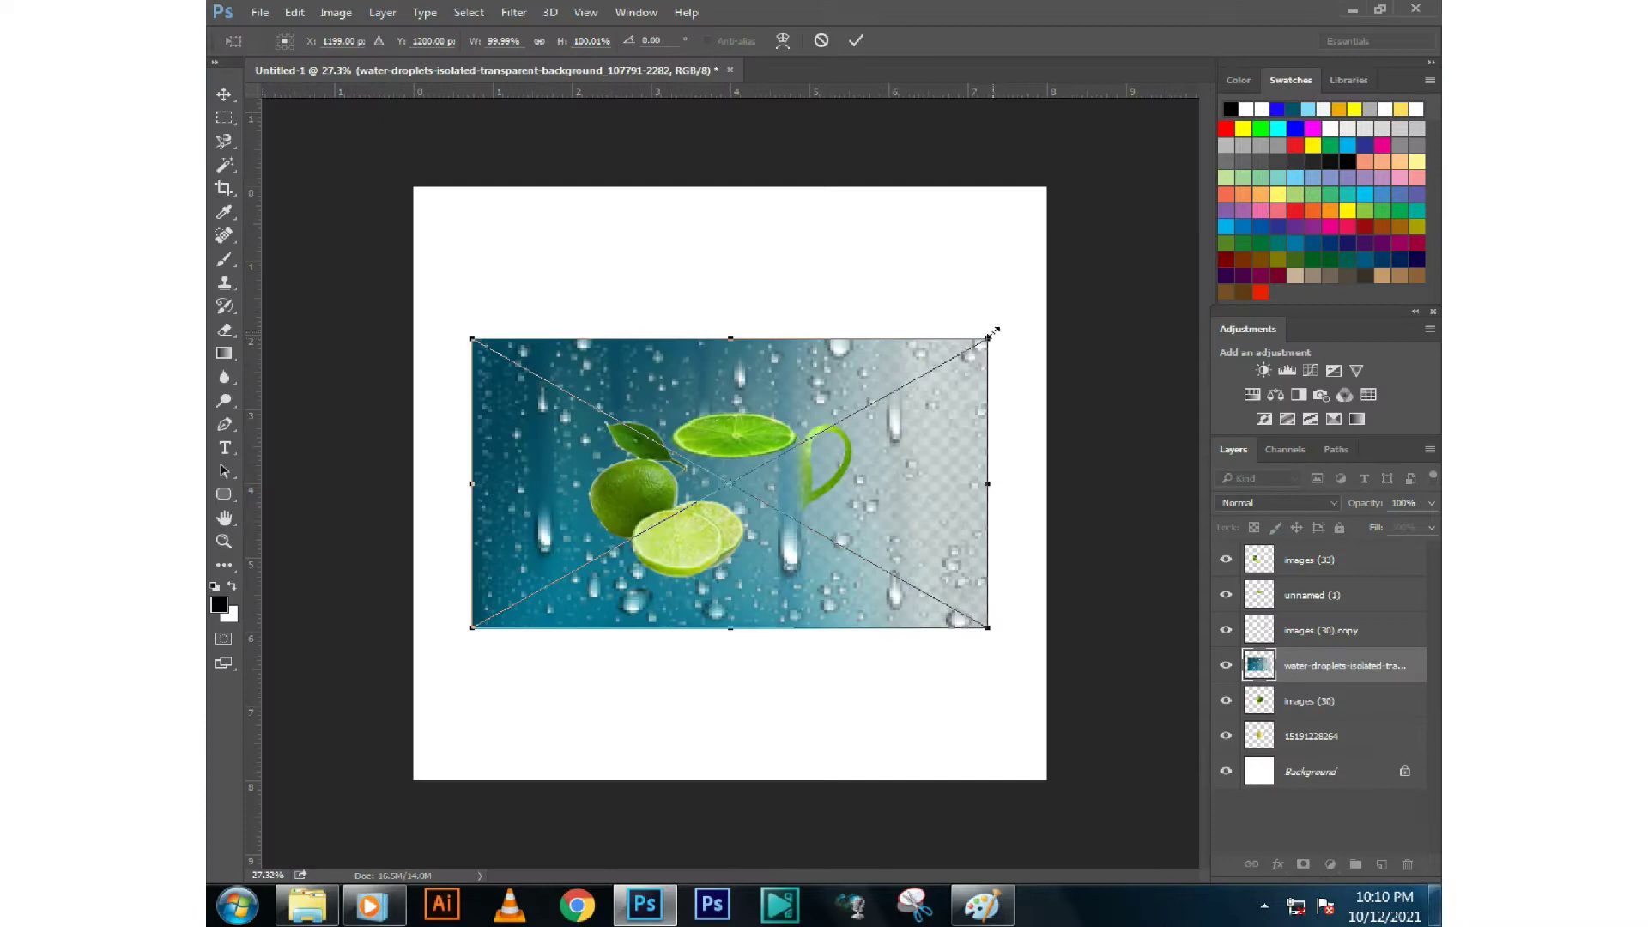
Resize and place the water-droplets photo over the teapot body
drag(987, 339, 634, 420)
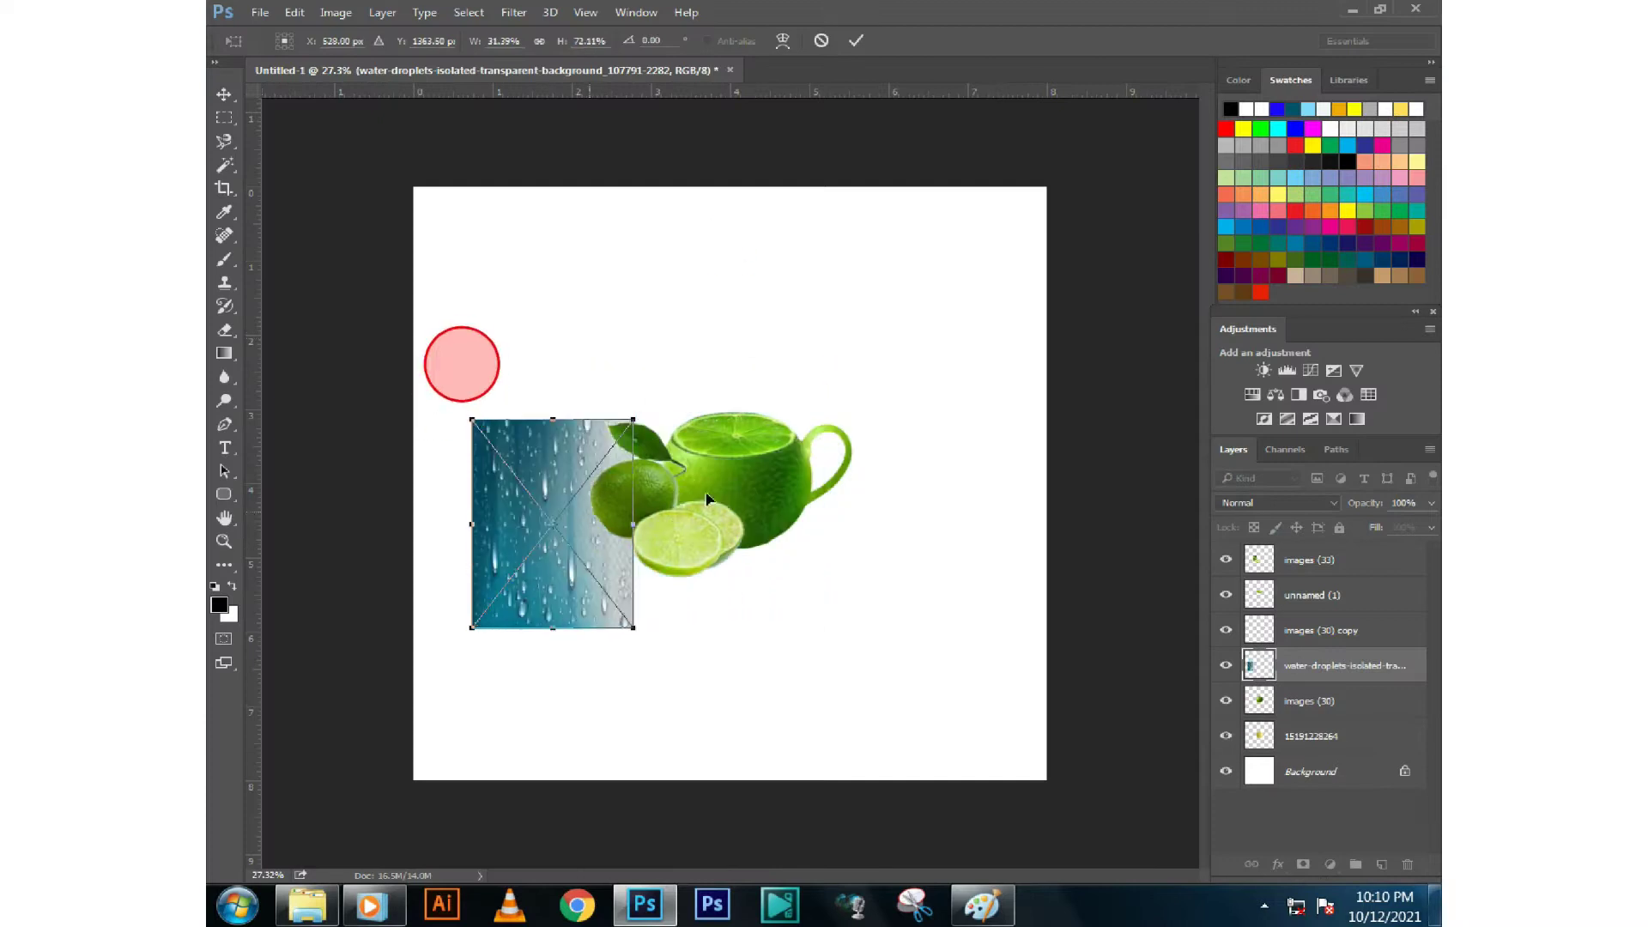
drag(589, 515, 798, 463)
mouse_move(846, 369)
mouse_down()
mouse_move(836, 478)
mouse_move(852, 405)
mouse_up()
drag(798, 474, 775, 495)
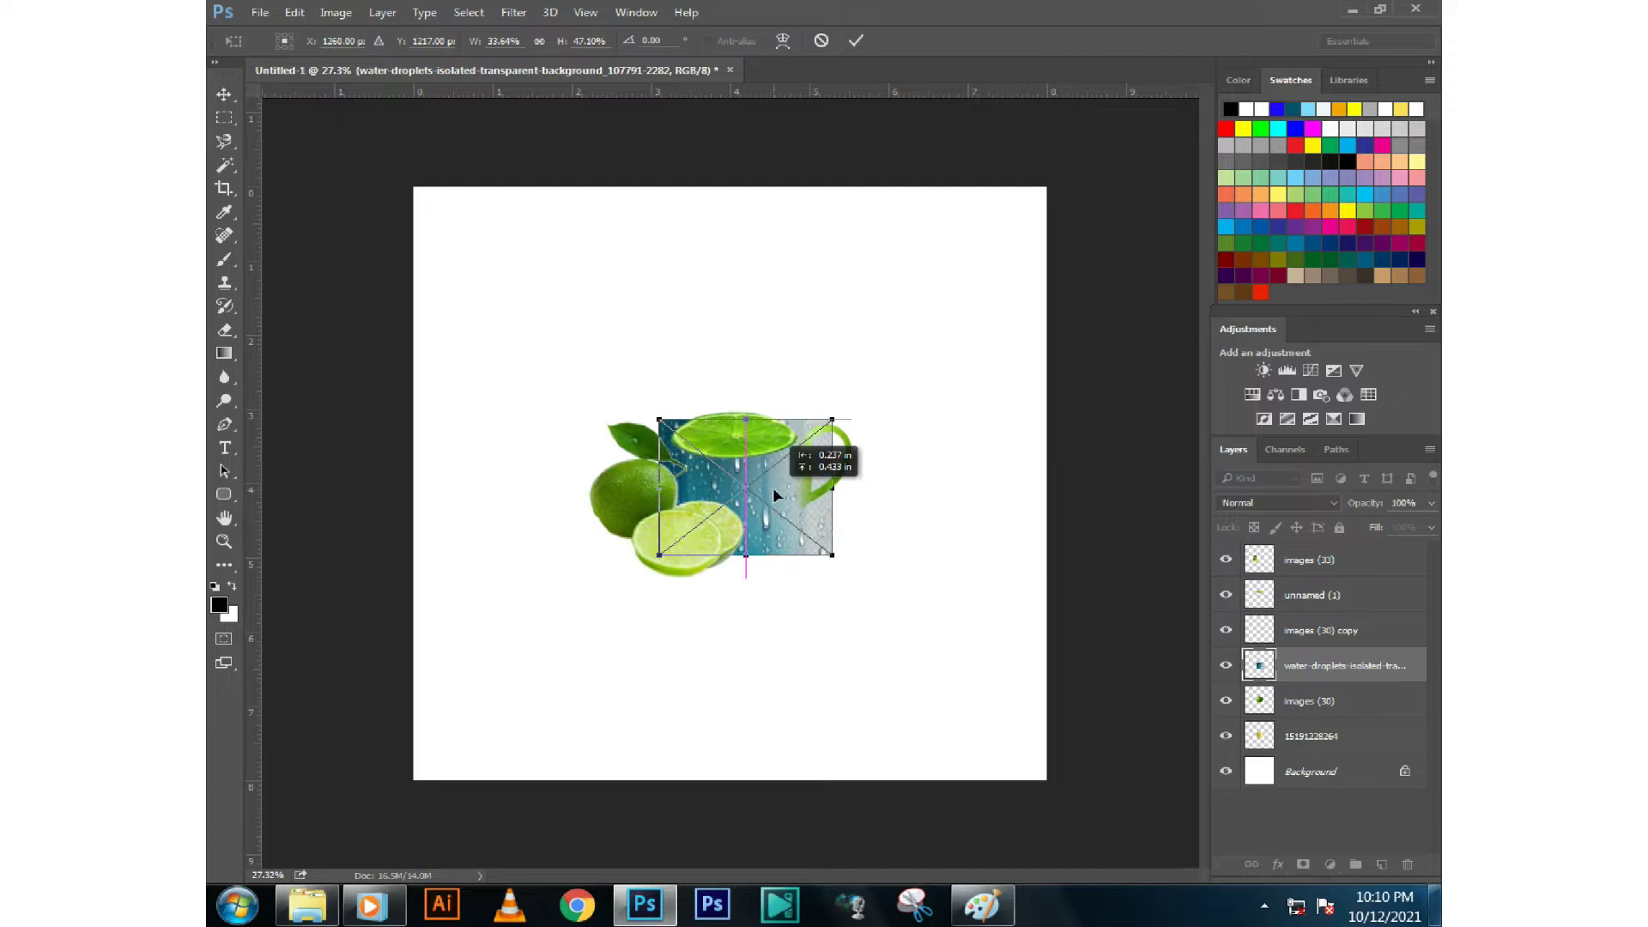
key(Return)
click(949, 505)
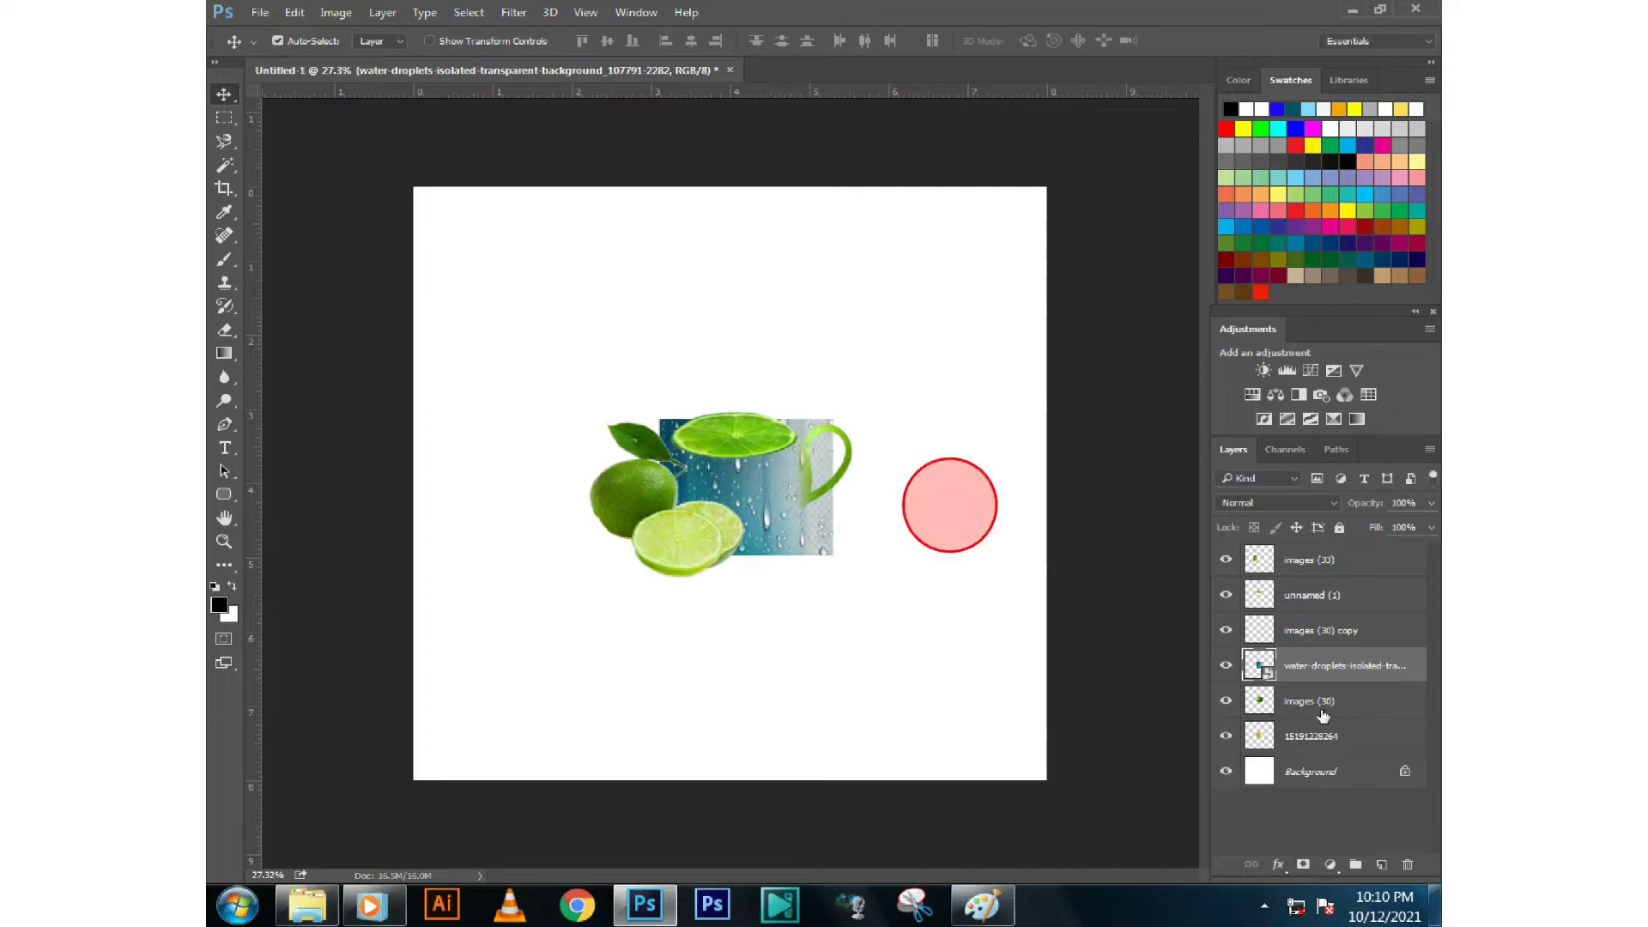
ctrl+click(1313, 736)
ctrl+click(1314, 633)
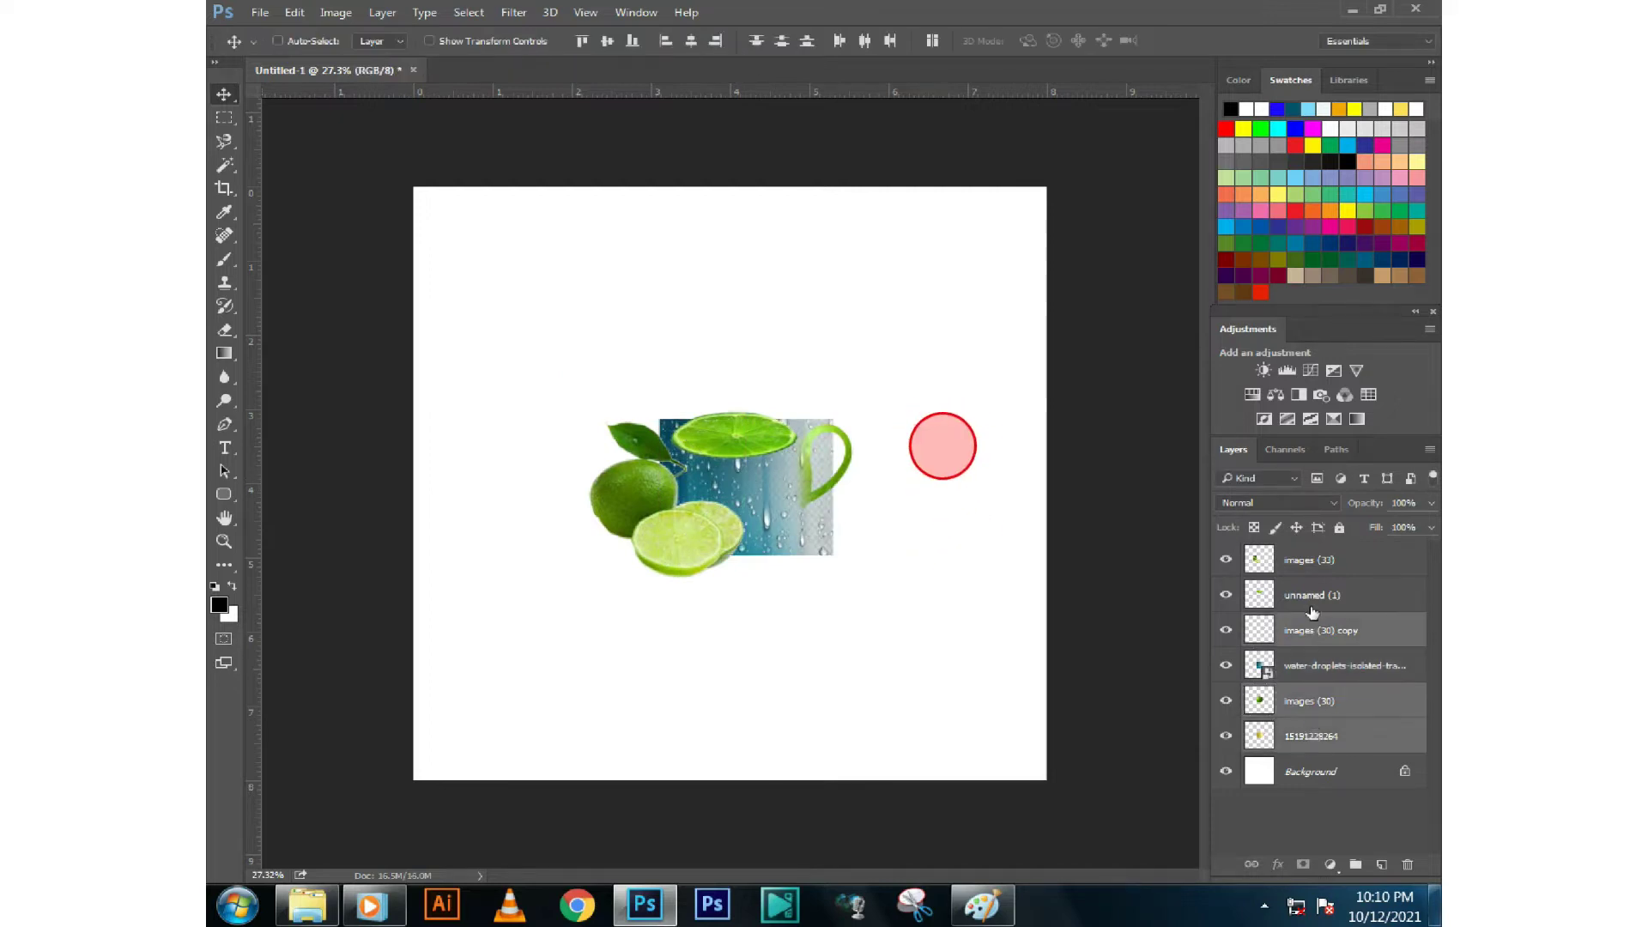
ctrl+click(1312, 601)
right_click(1311, 601)
click(926, 770)
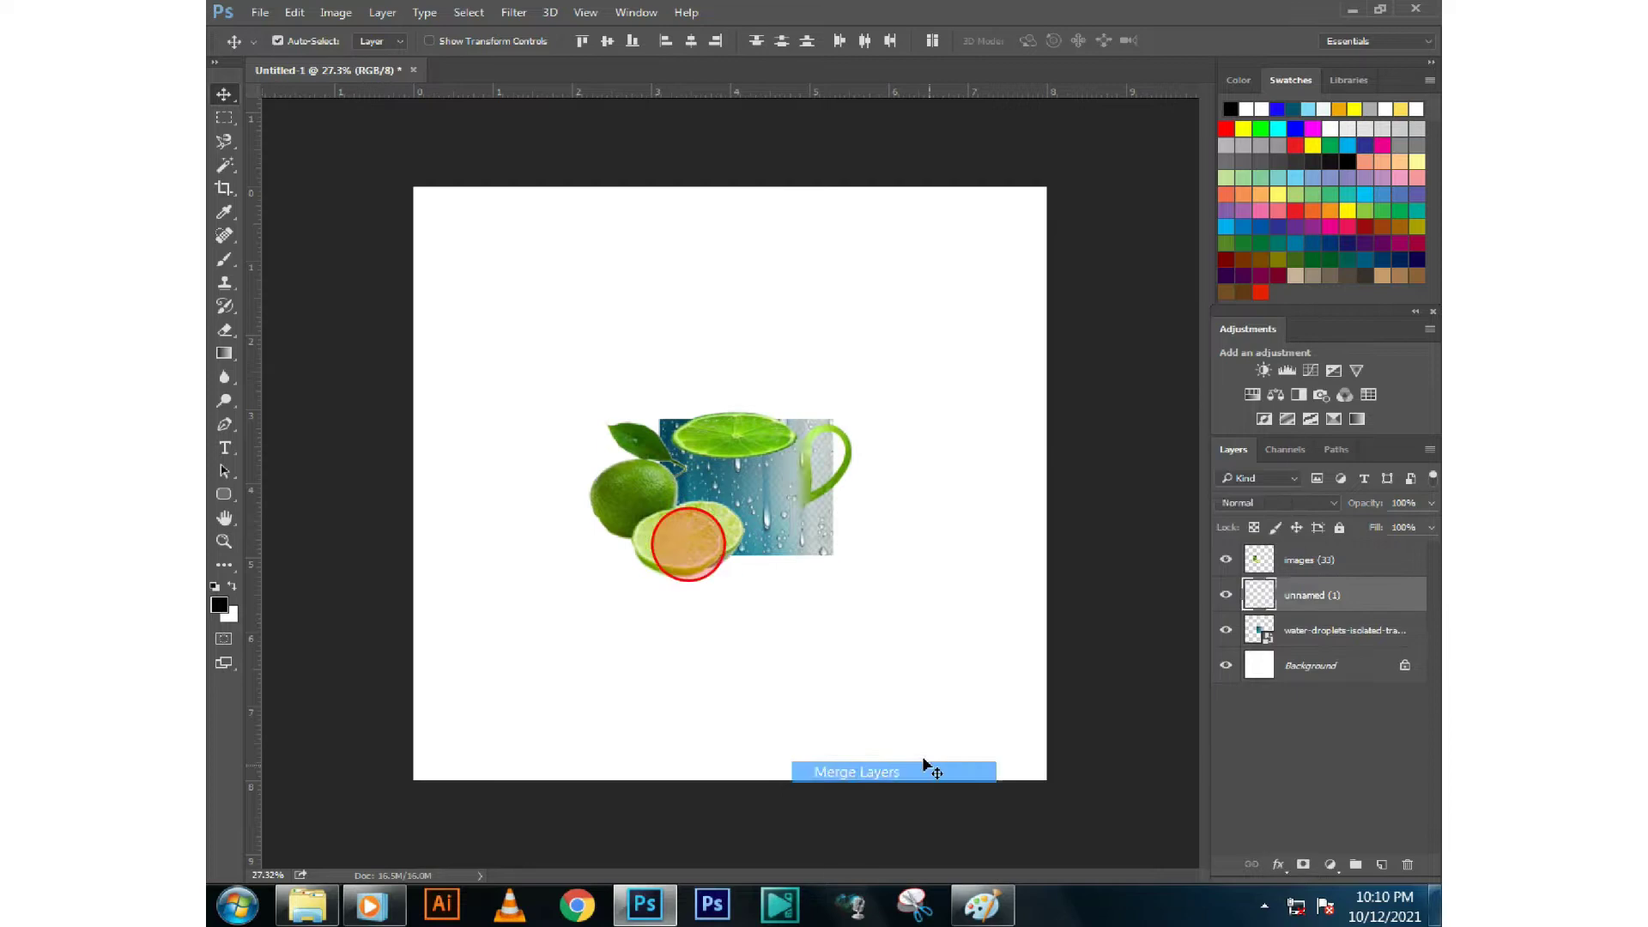
Move the merged layer below the droplets and refit the droplets photo over the cup
key(ctrl+bracketleft)
key(alt+bracketright)
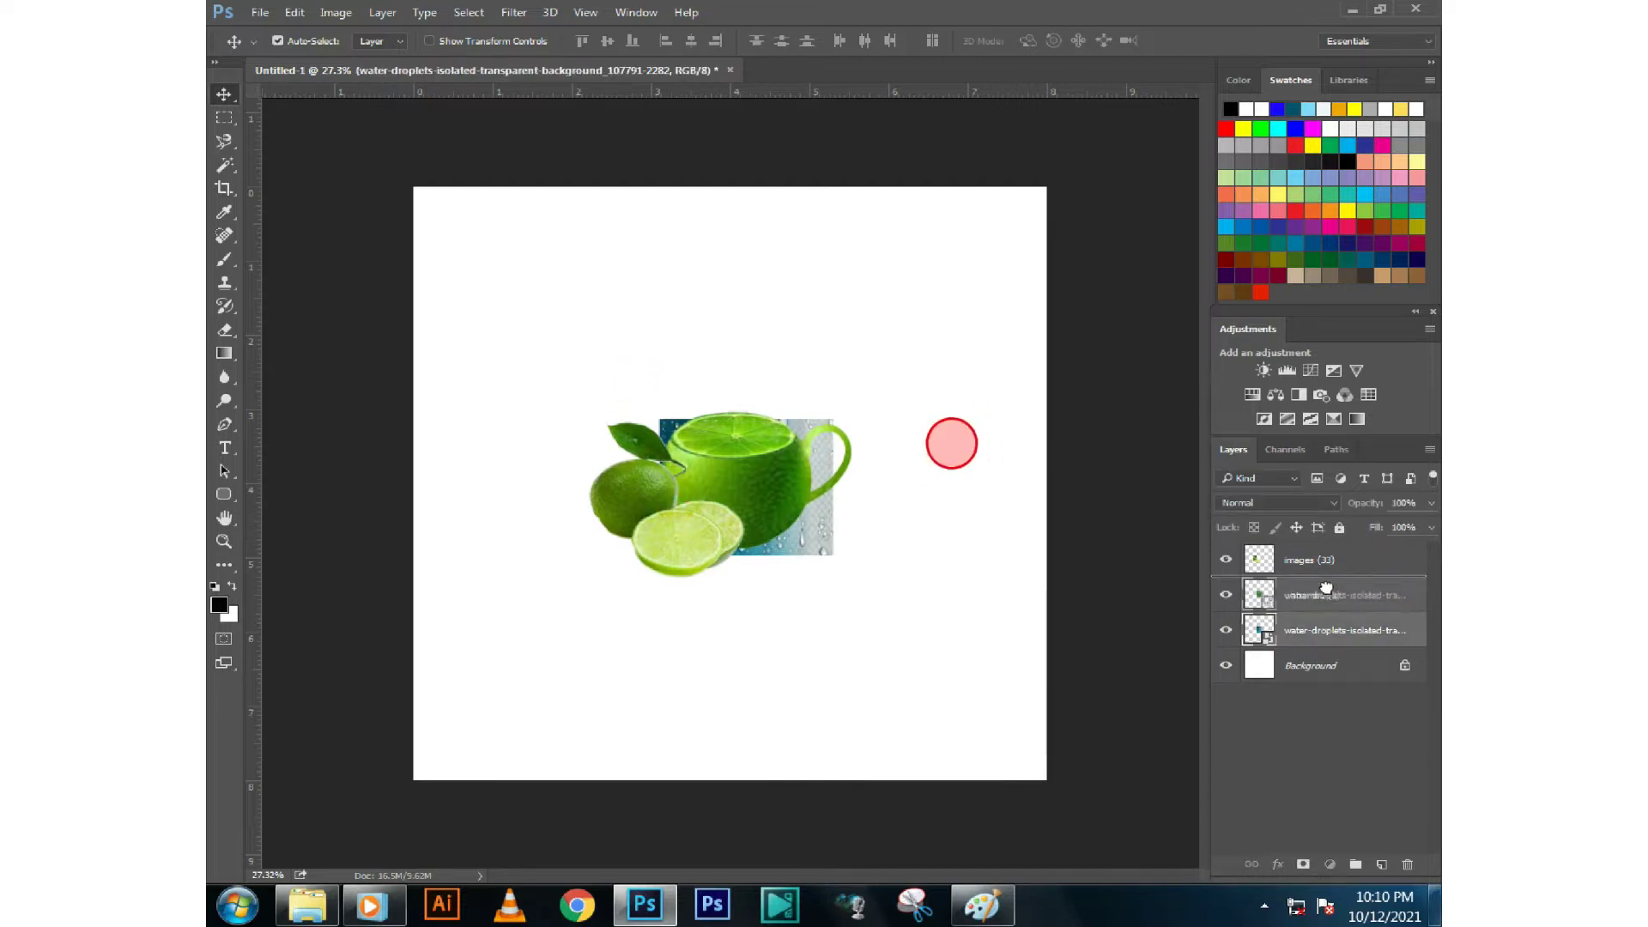
drag(807, 508, 818, 495)
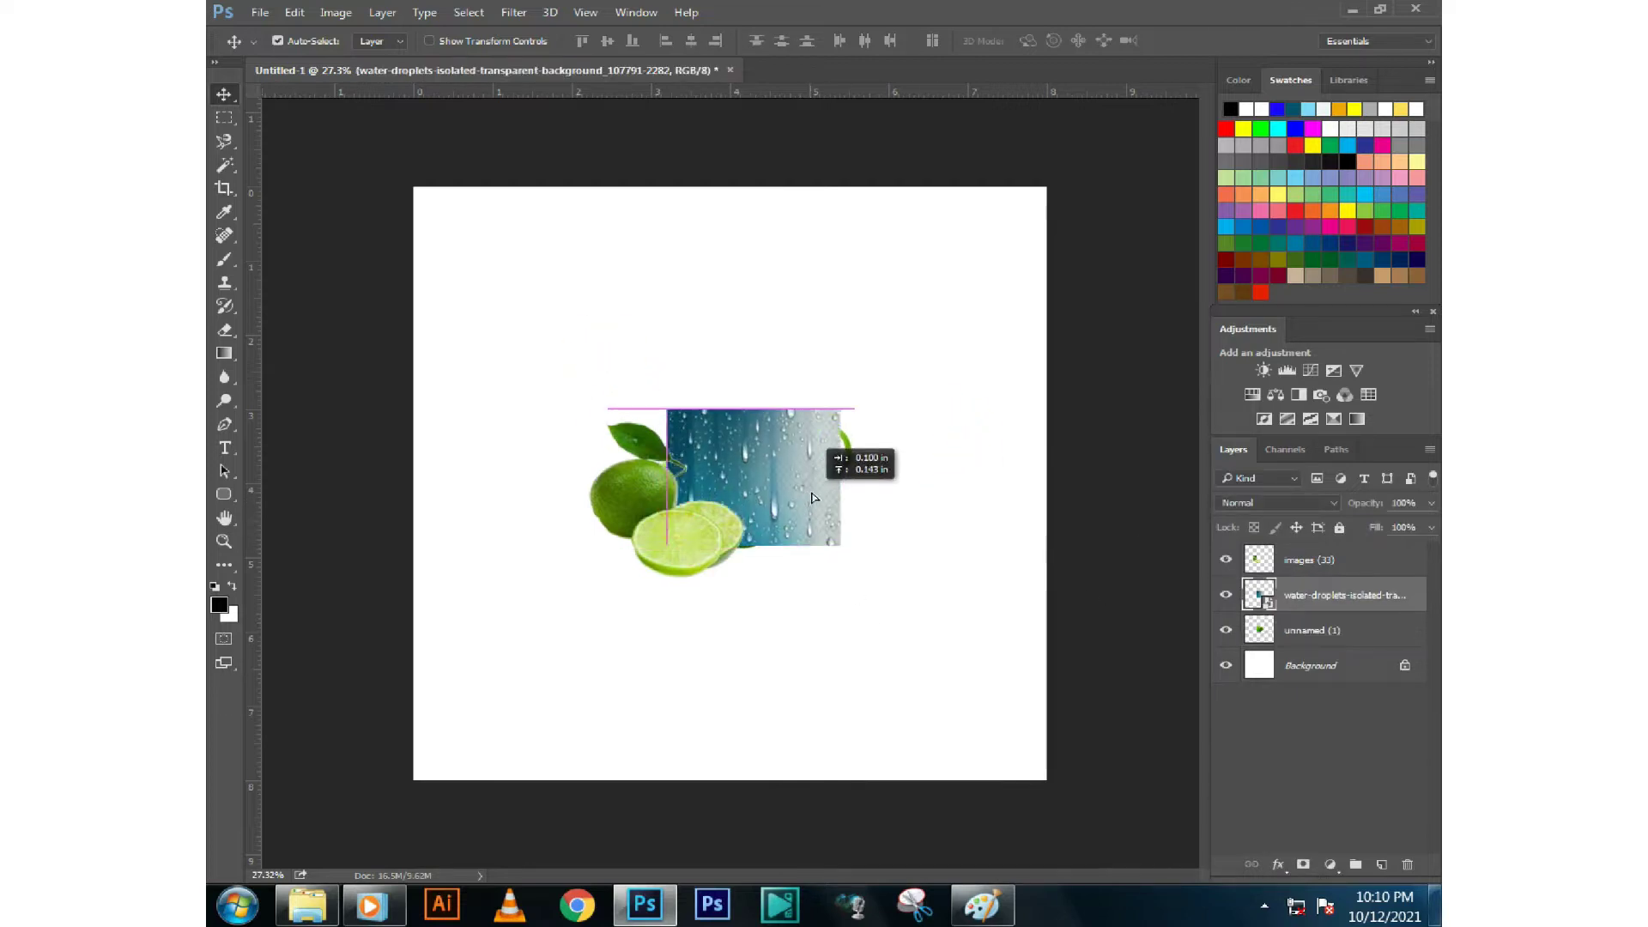
key(ctrl+t)
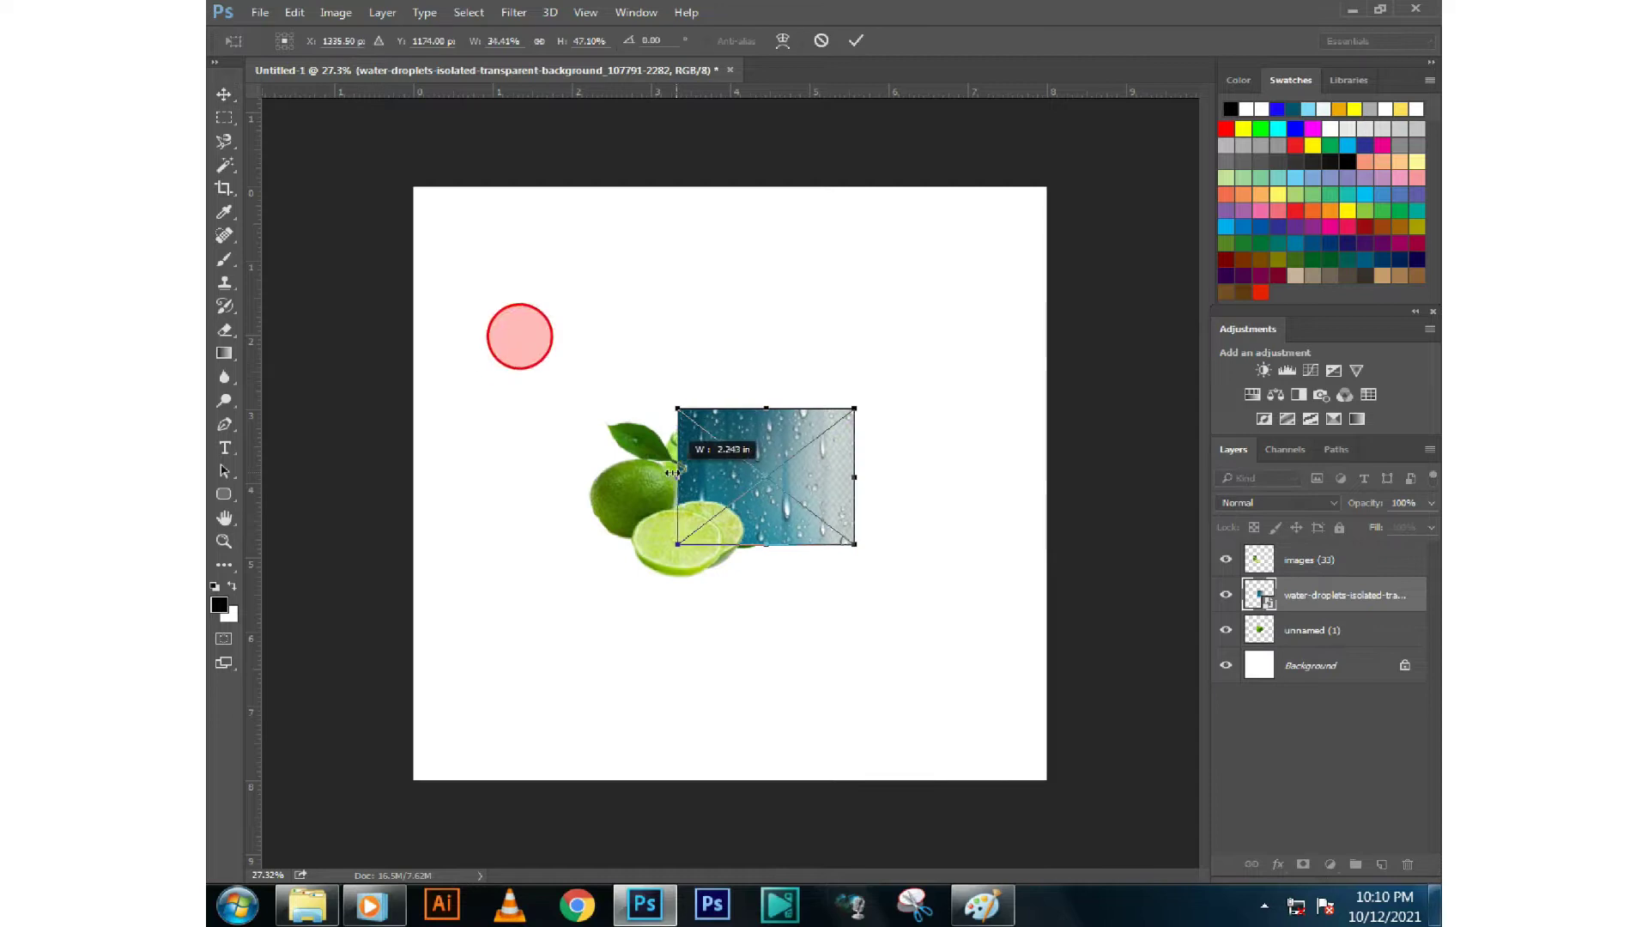
drag(681, 477, 667, 478)
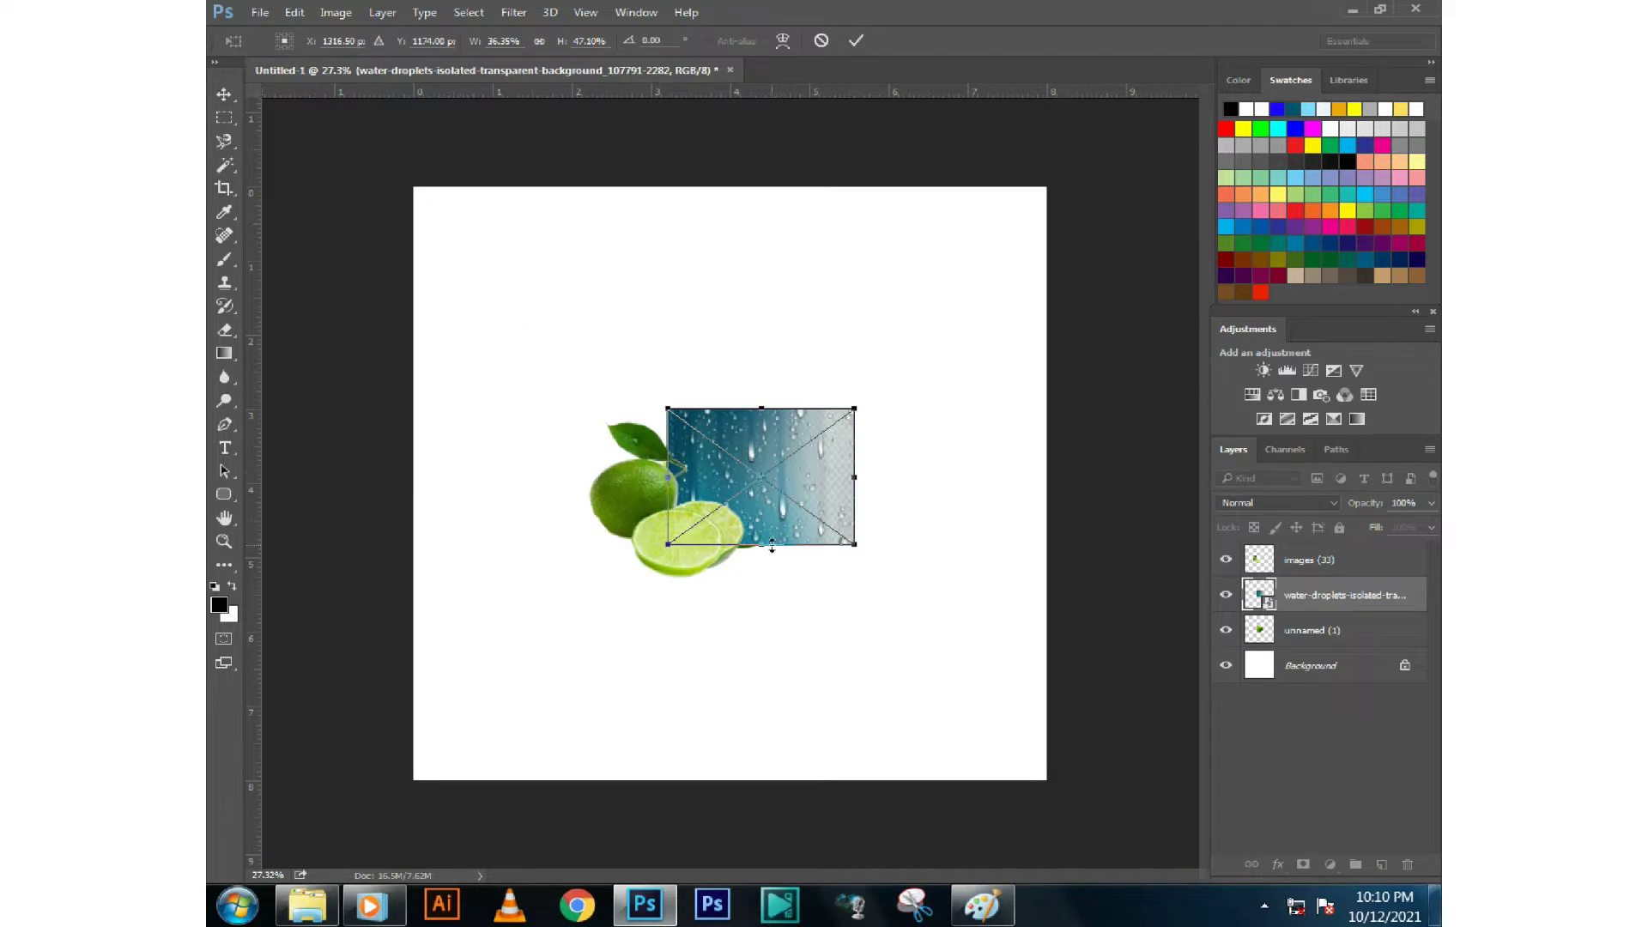
drag(772, 545, 772, 549)
click(581, 387)
Set the droplets layer to Overlay blending and move it down onto the cup
click(1278, 503)
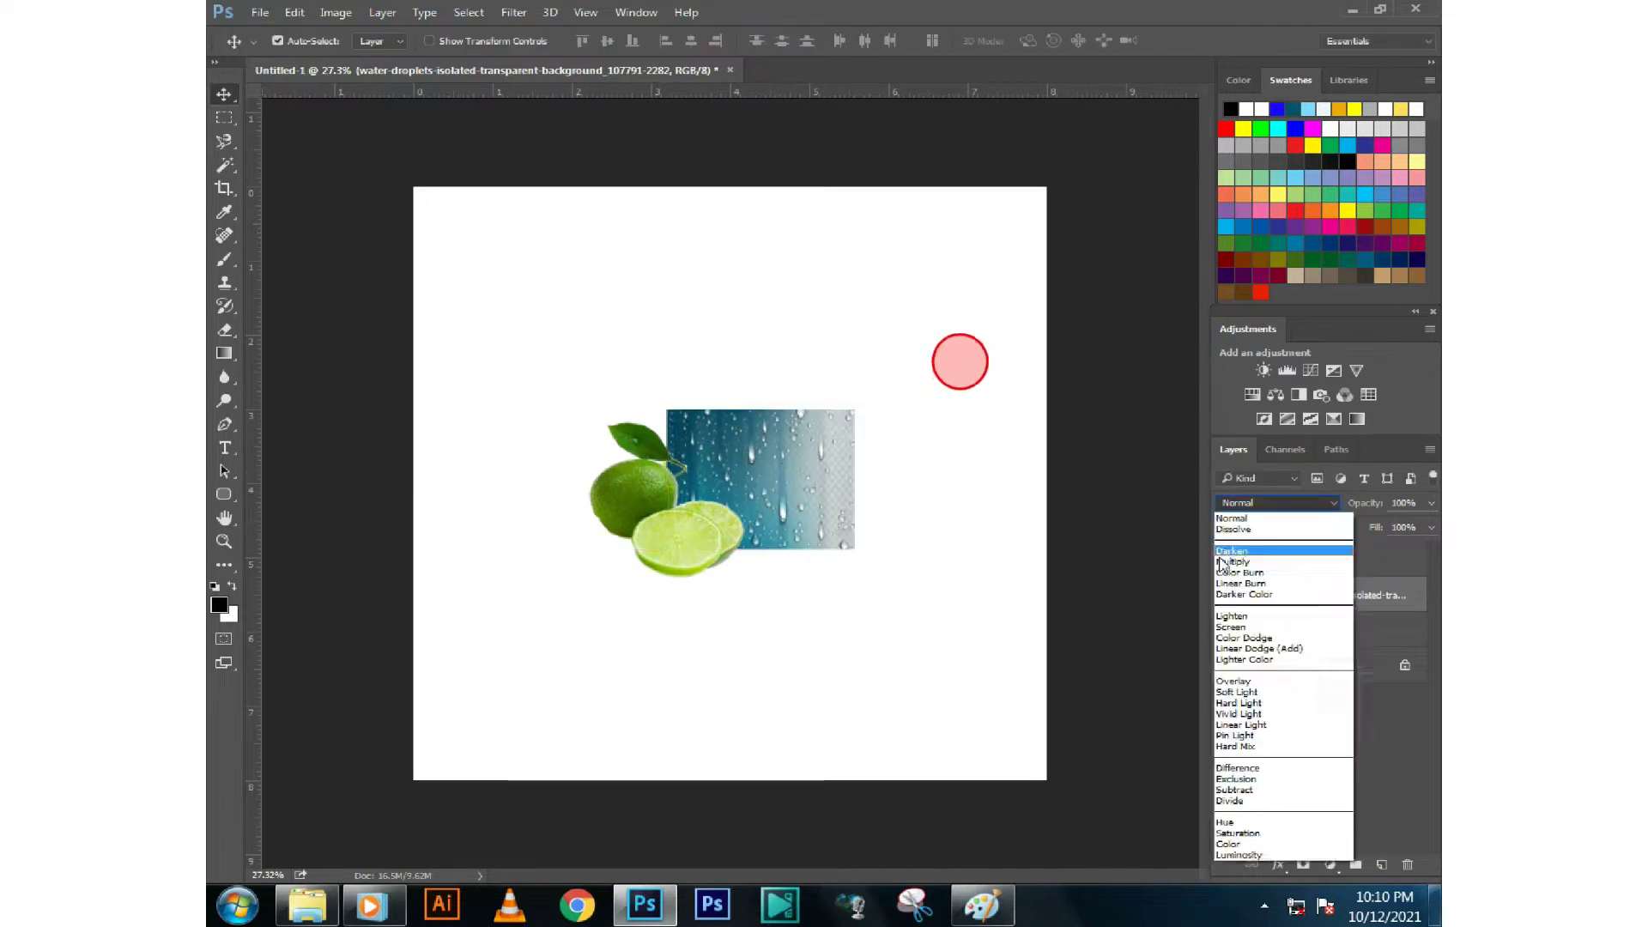
click(1254, 584)
key(Down)
key(Down)
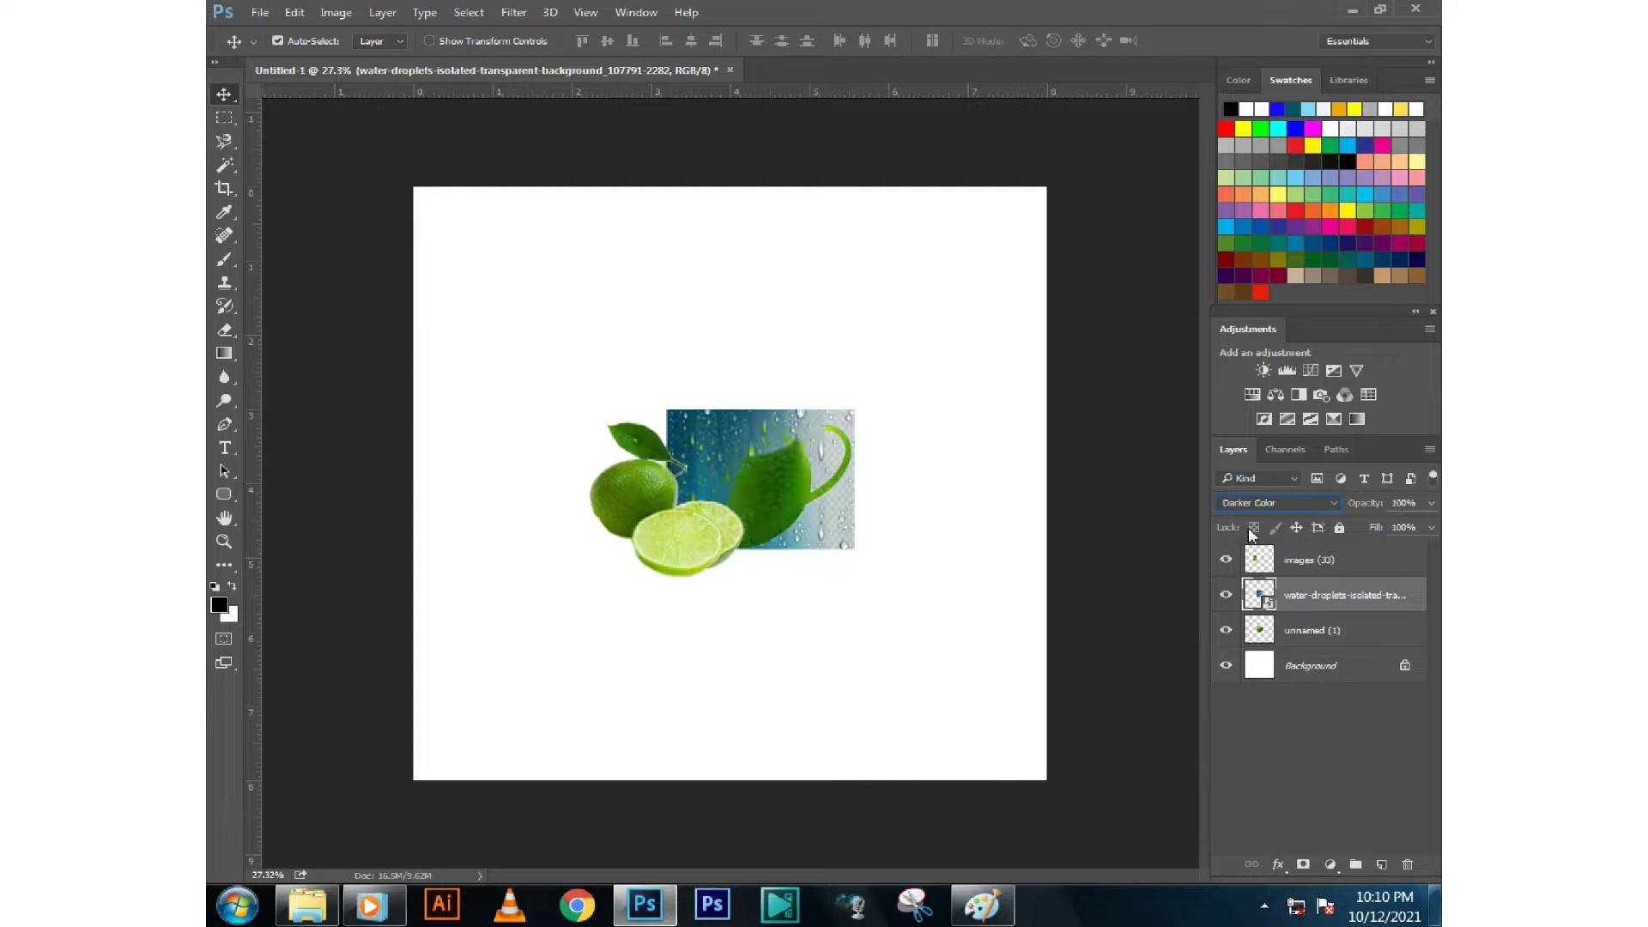
key(Down)
key(Down)
key(Down)
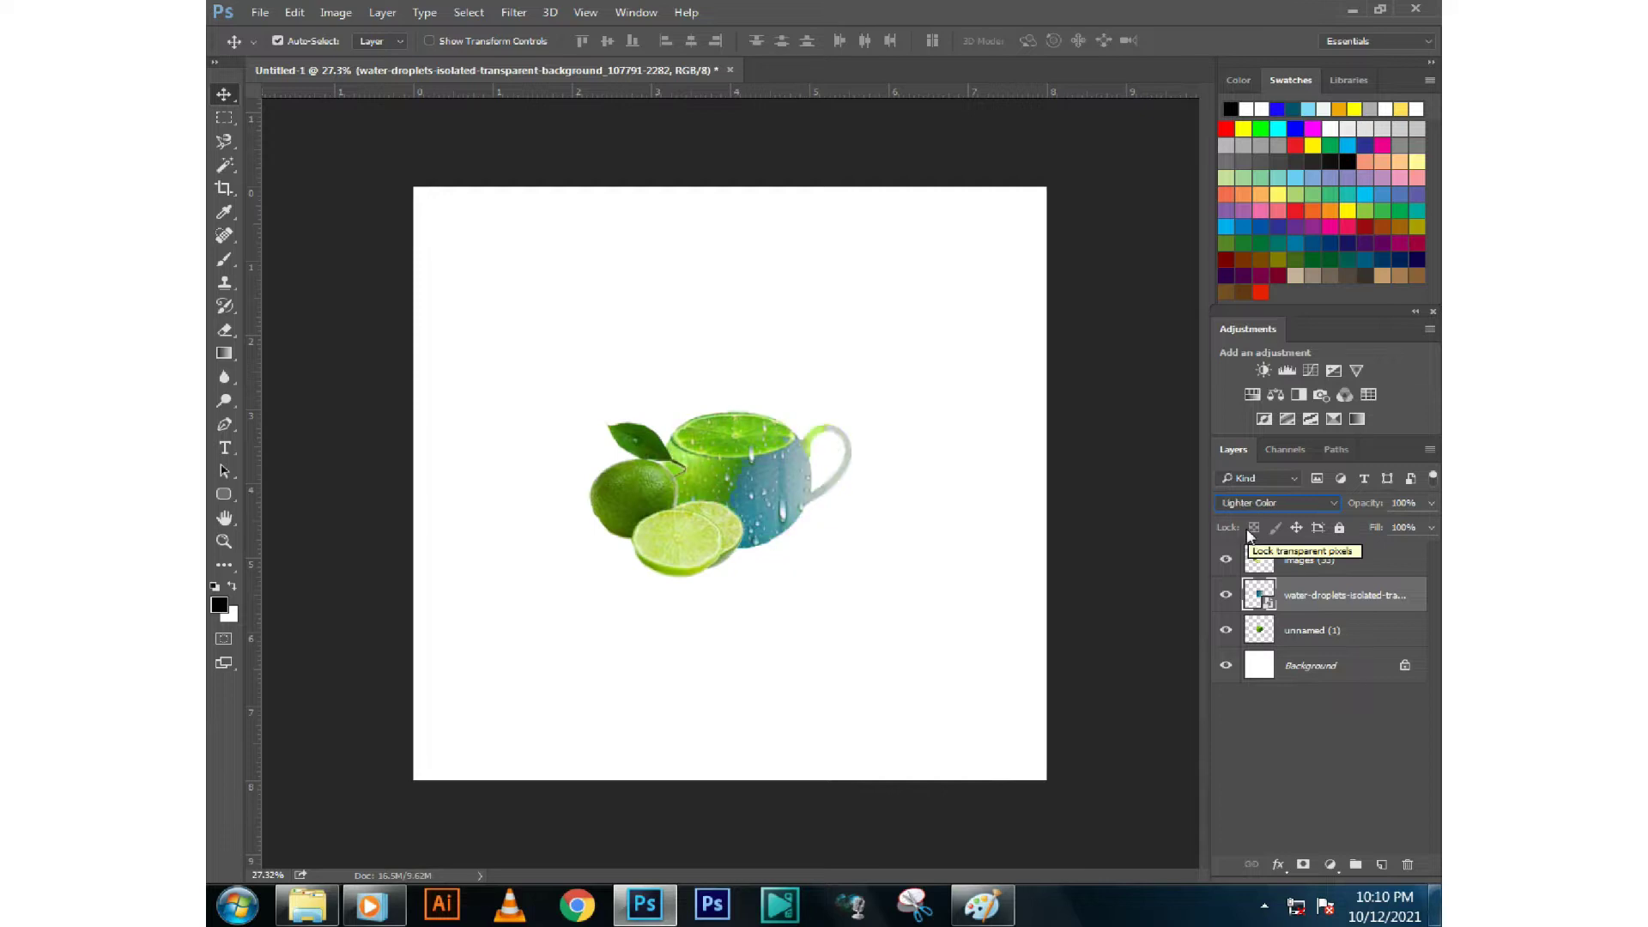
key(Down)
click(807, 397)
click(580, 359)
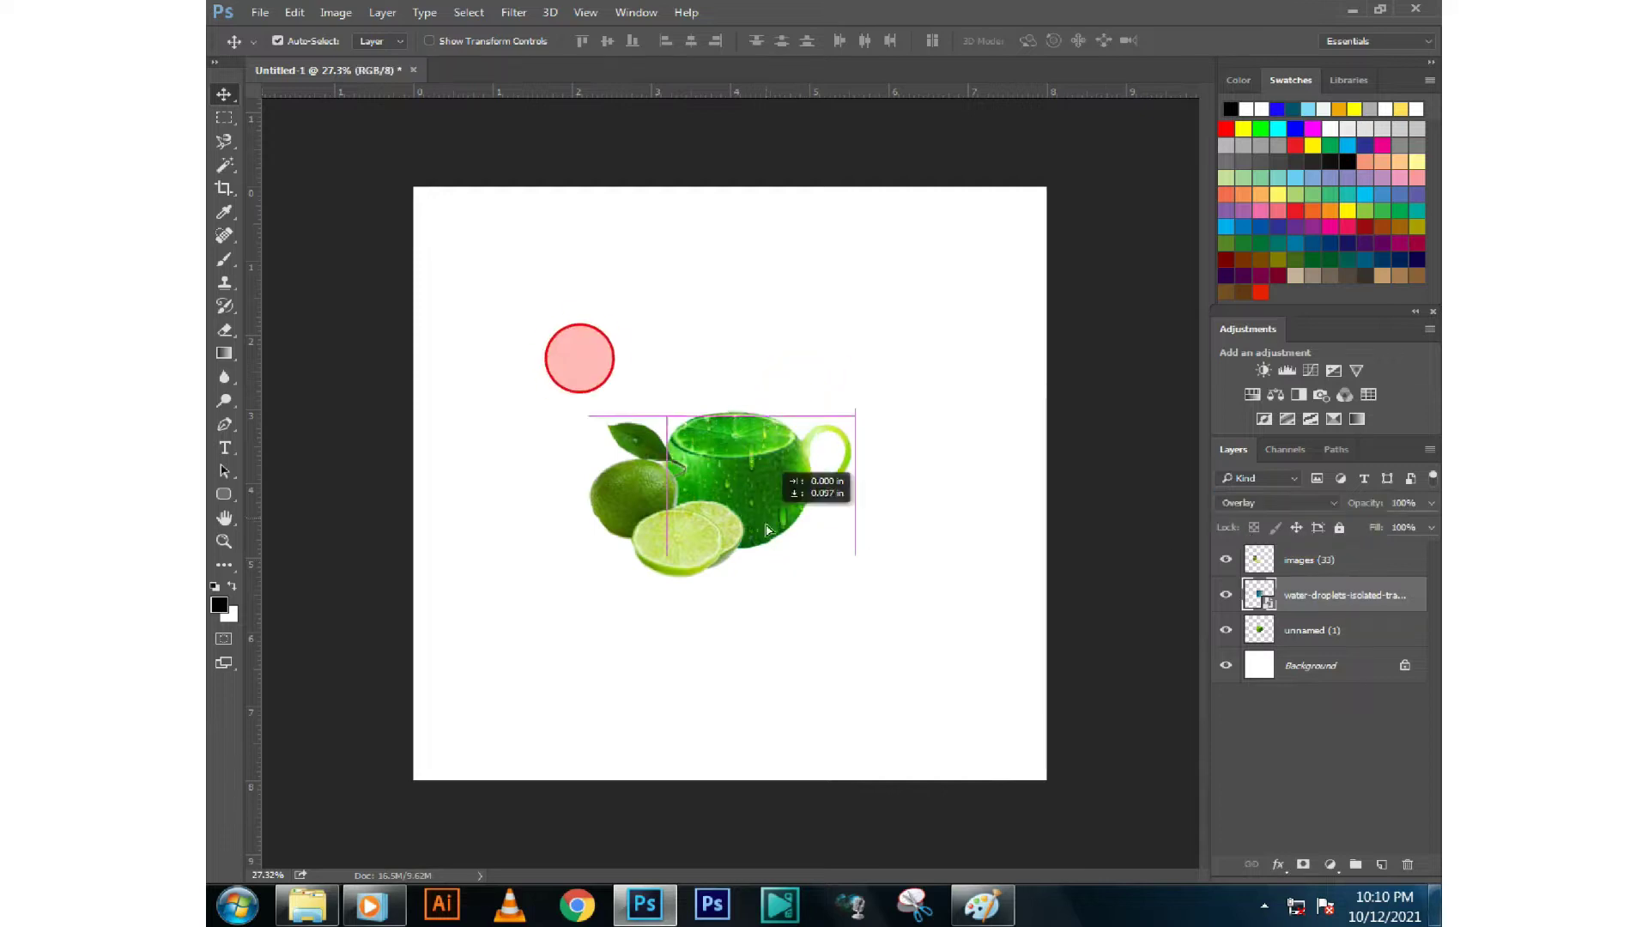
drag(765, 508, 766, 556)
Lower the droplets opacity to 52%, unlock the Background layer, and begin choosing a background colour
drag(1370, 503, 1315, 502)
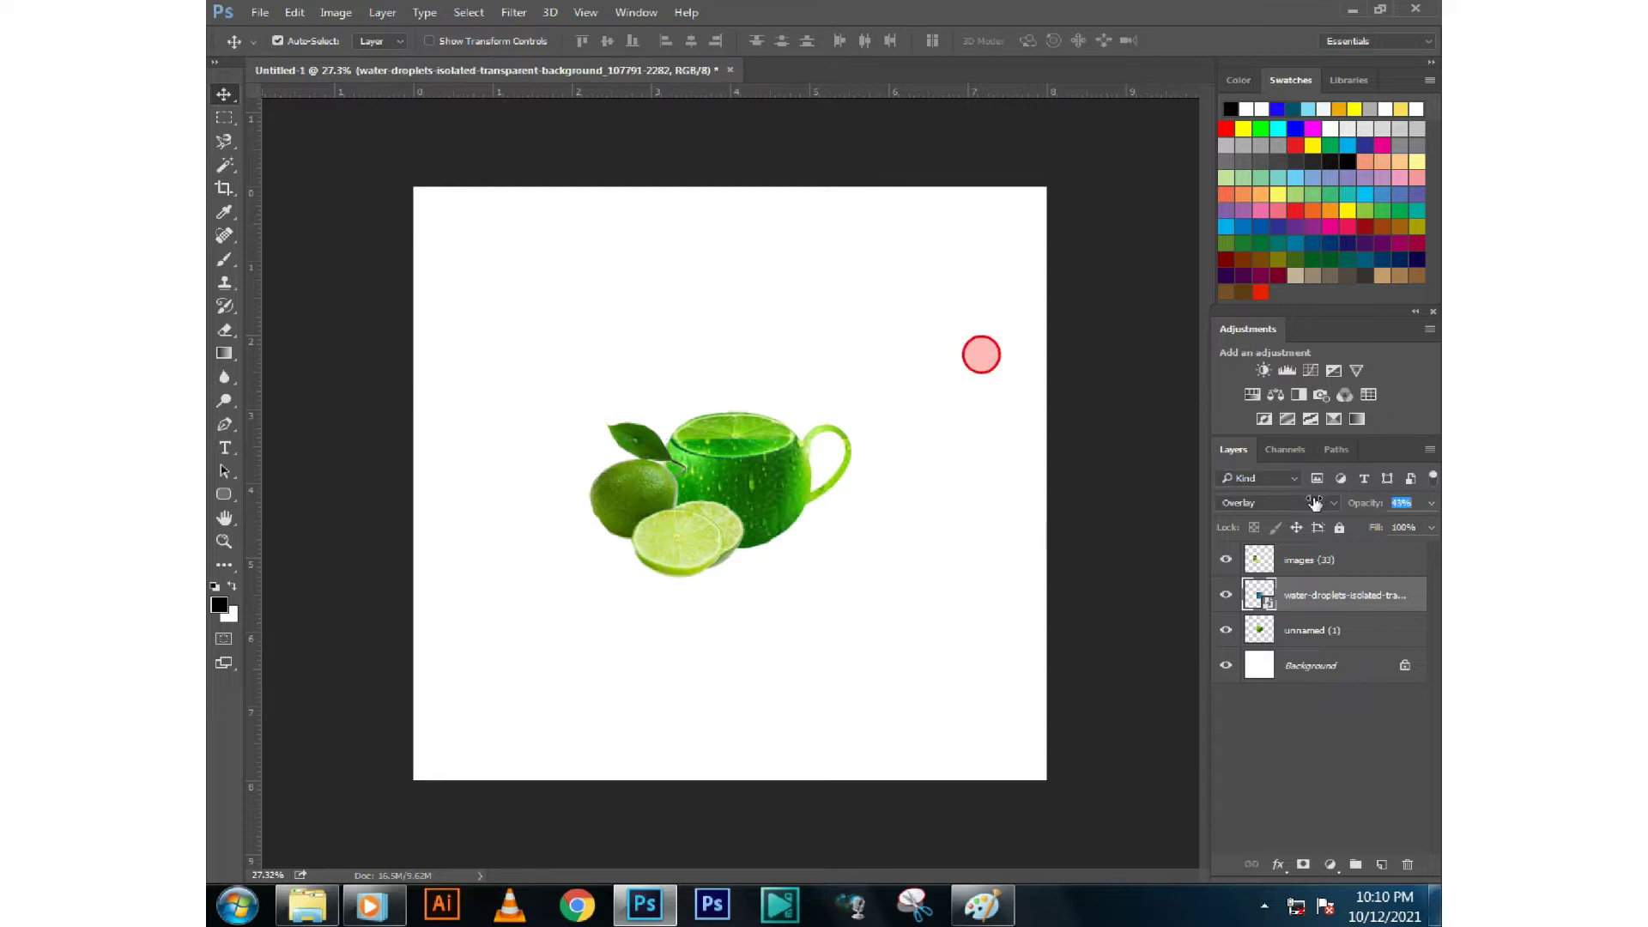
drag(801, 491, 794, 468)
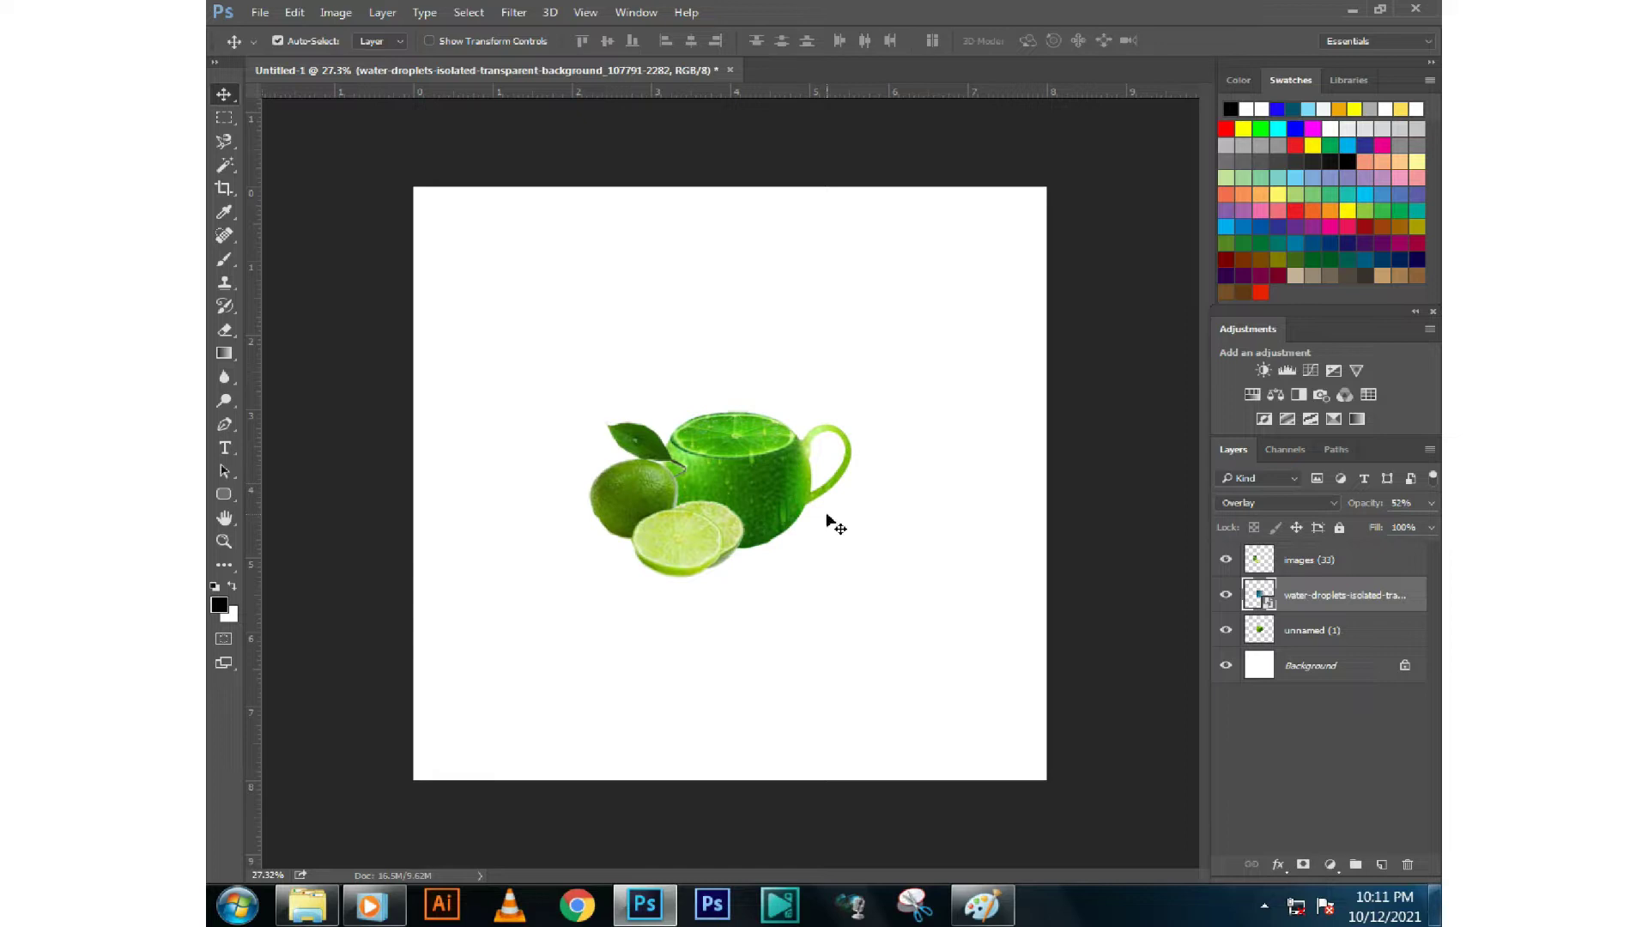
scroll(799, 533, down, 3)
scroll(772, 524, up, 2)
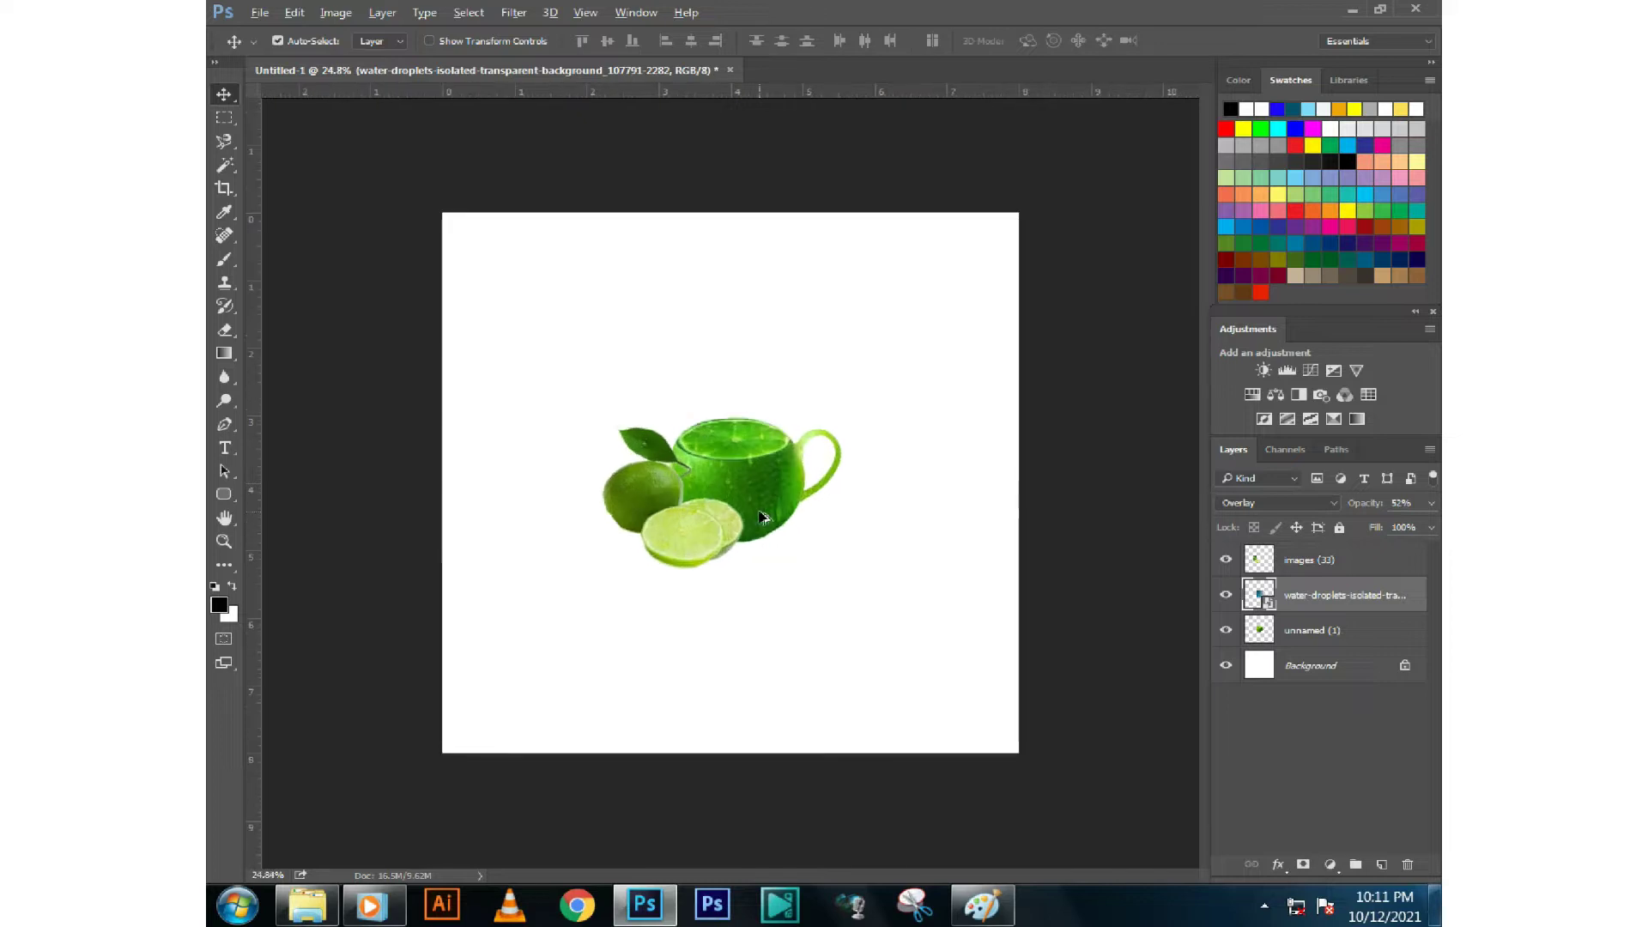
click(1404, 665)
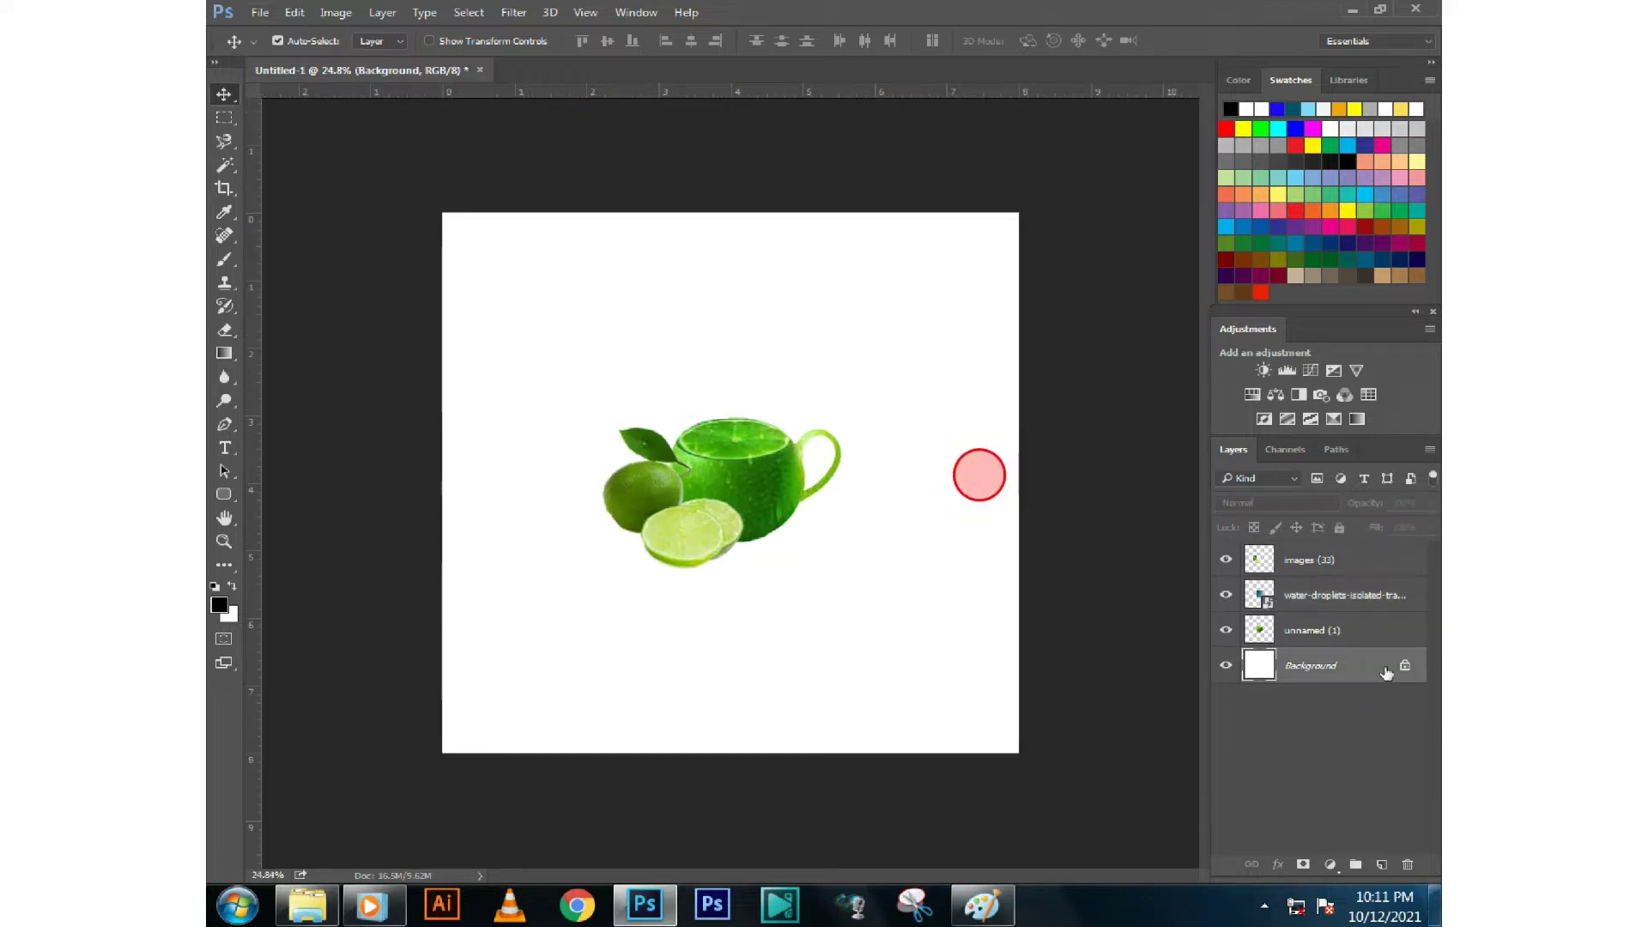
click(229, 615)
Fill Layer 0 with a dark green sampled from the lime teapot
click(752, 486)
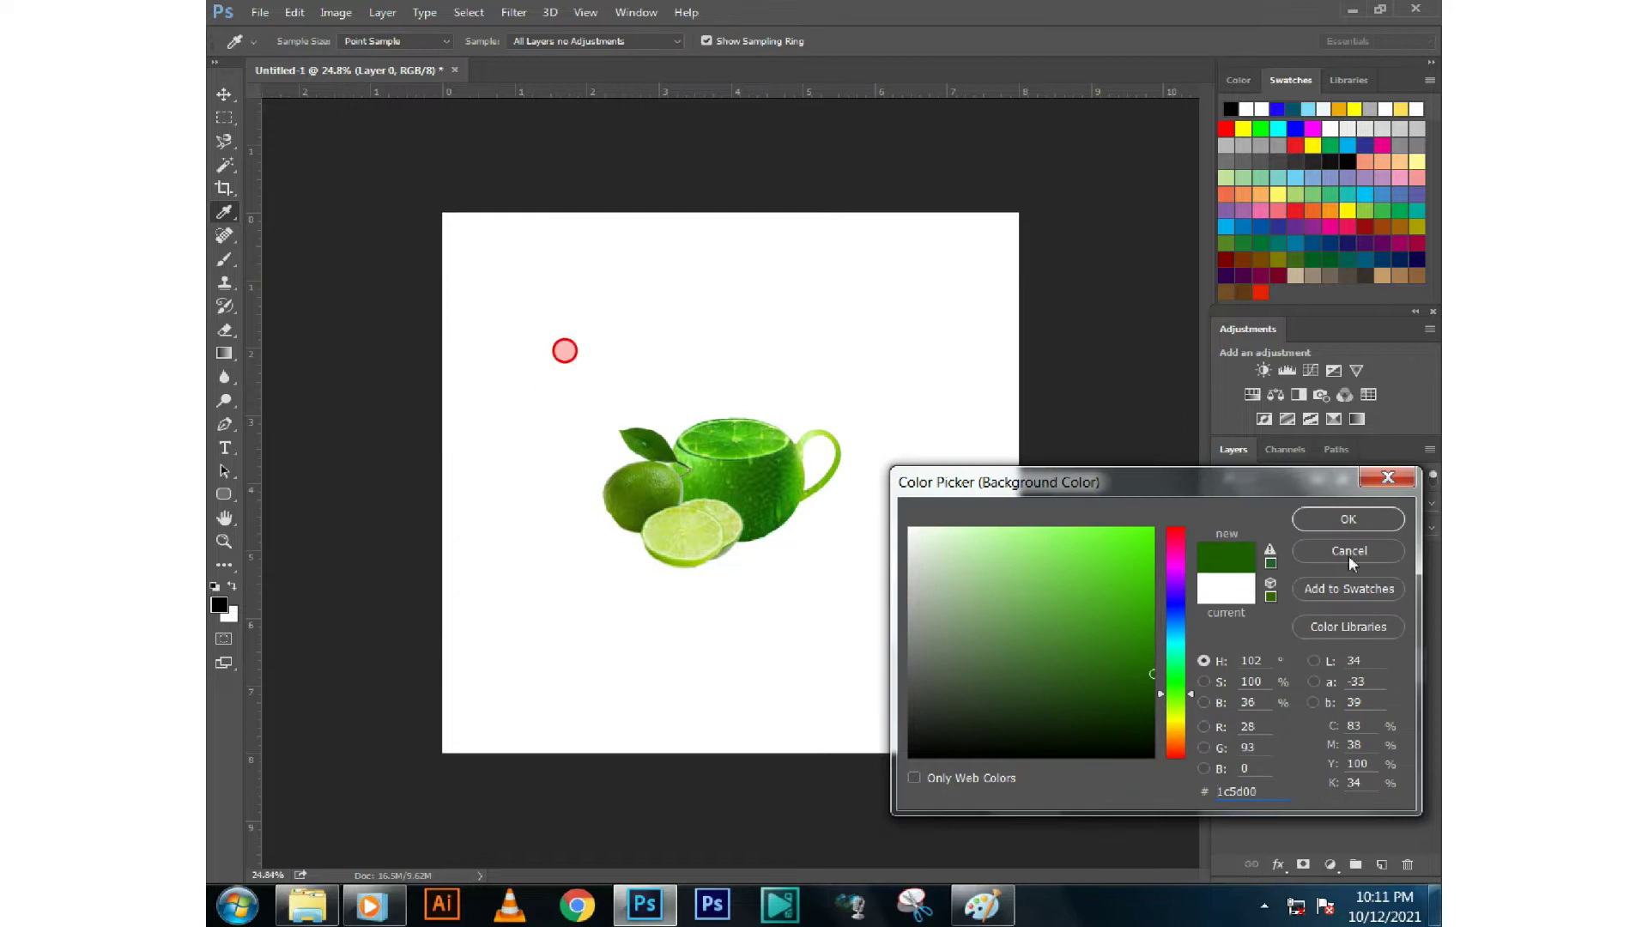
click(1345, 520)
key(ctrl+BackSpace)
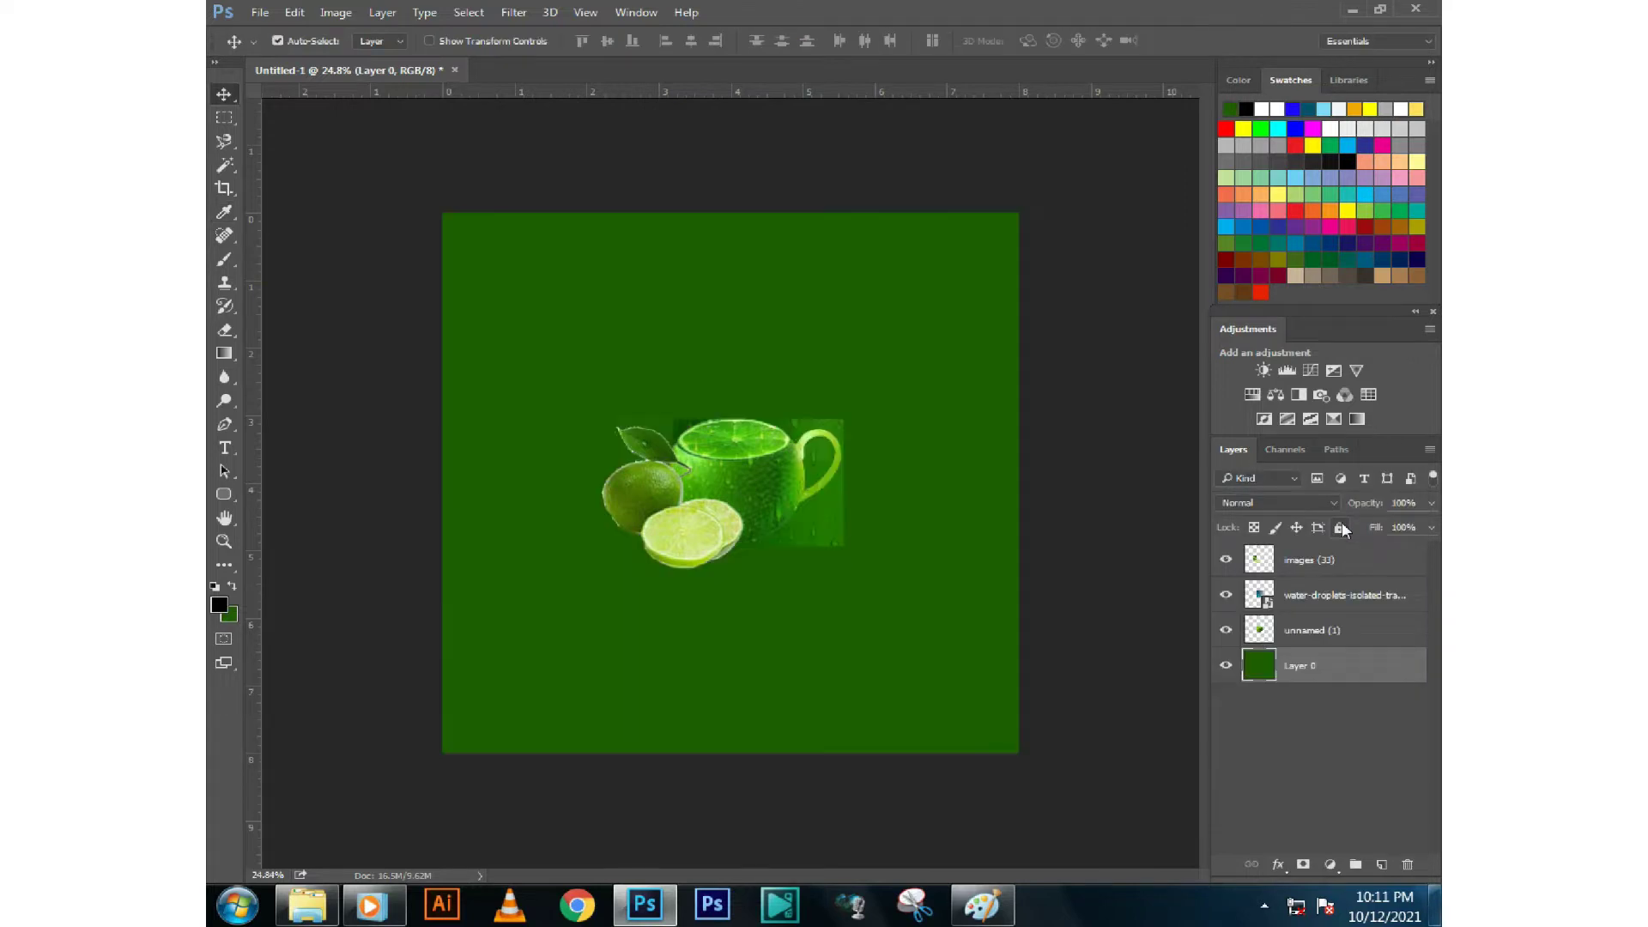
scroll(830, 586, down, 1)
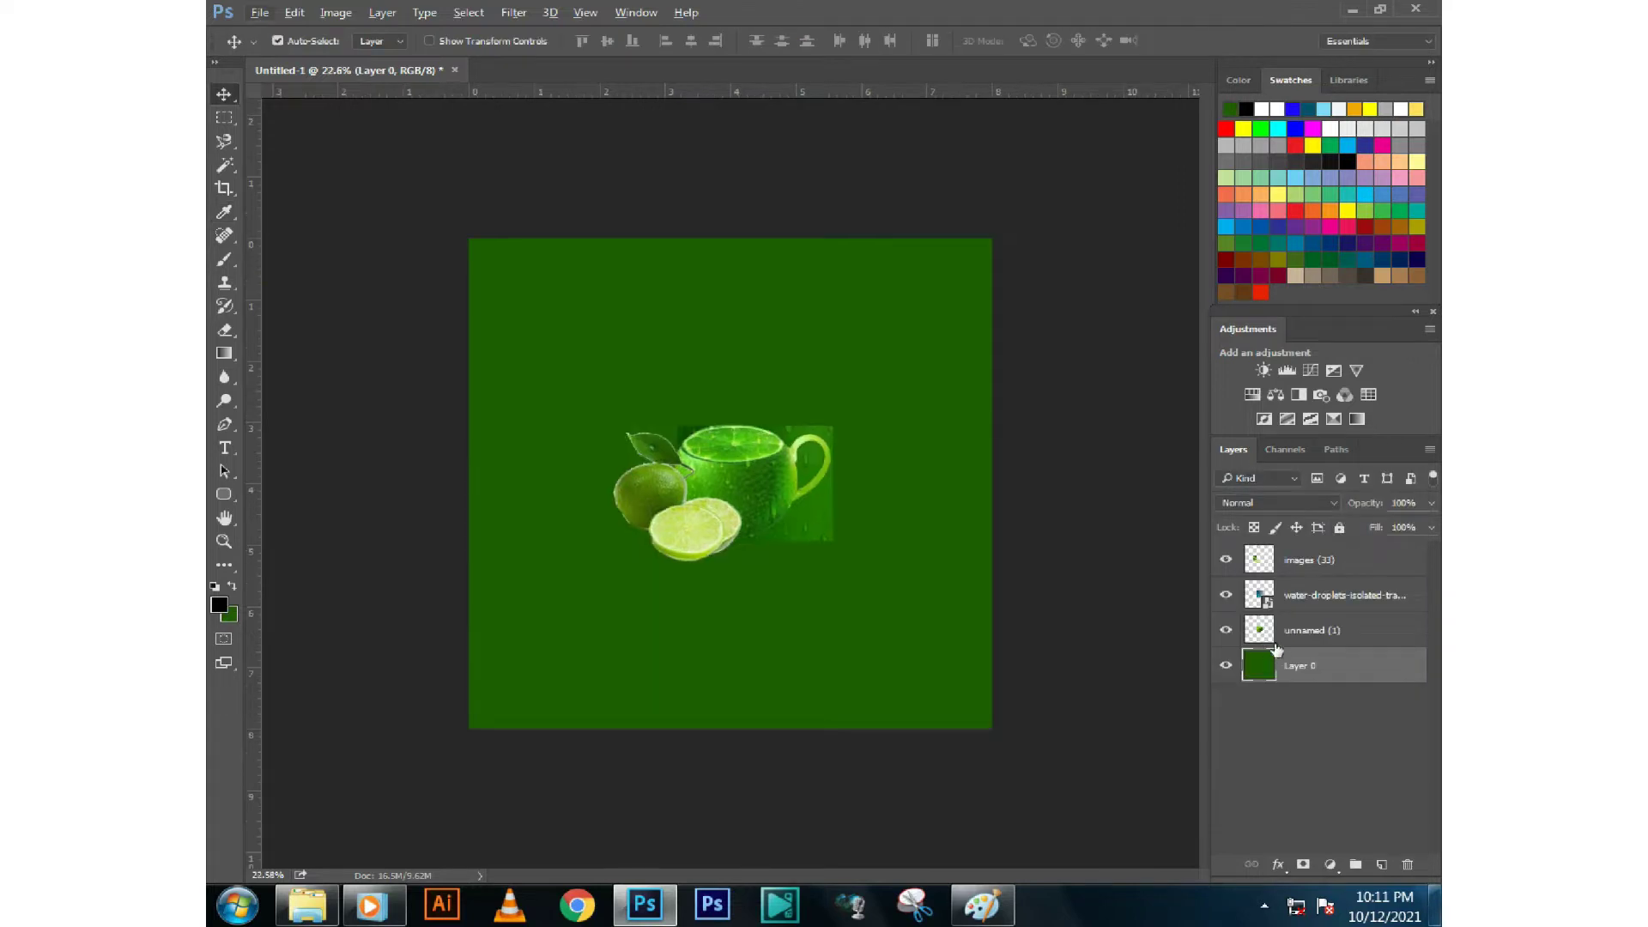
click(1300, 630)
click(1309, 669)
Set the foreground colour to a light green shade
click(219, 606)
click(731, 441)
click(644, 268)
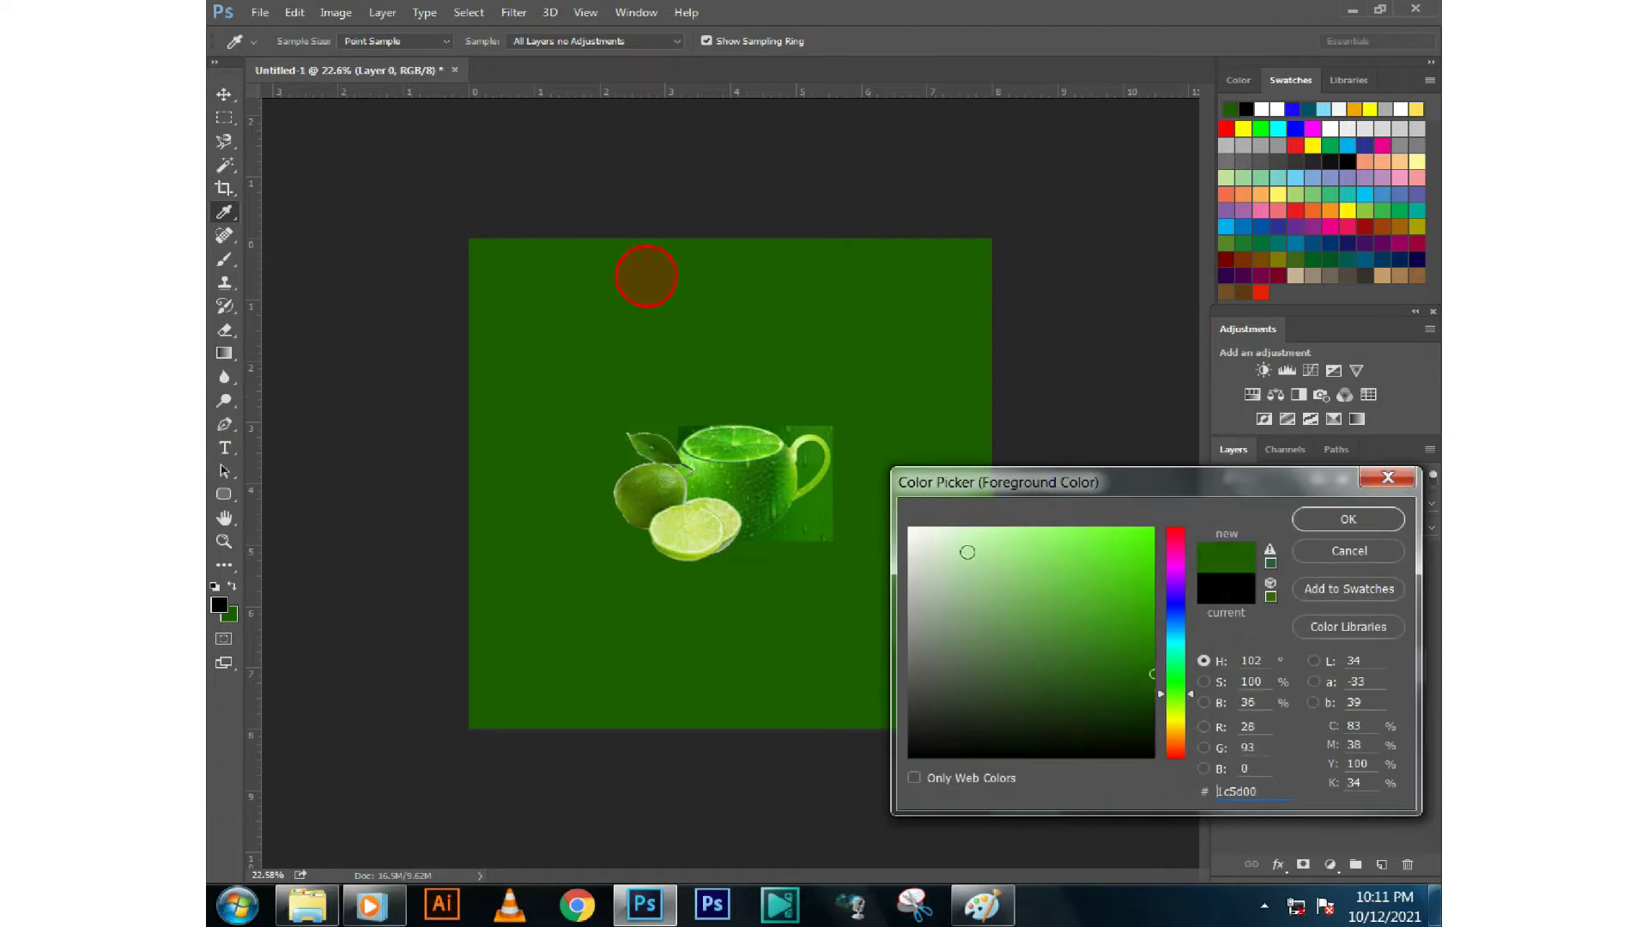
click(1022, 520)
click(1340, 518)
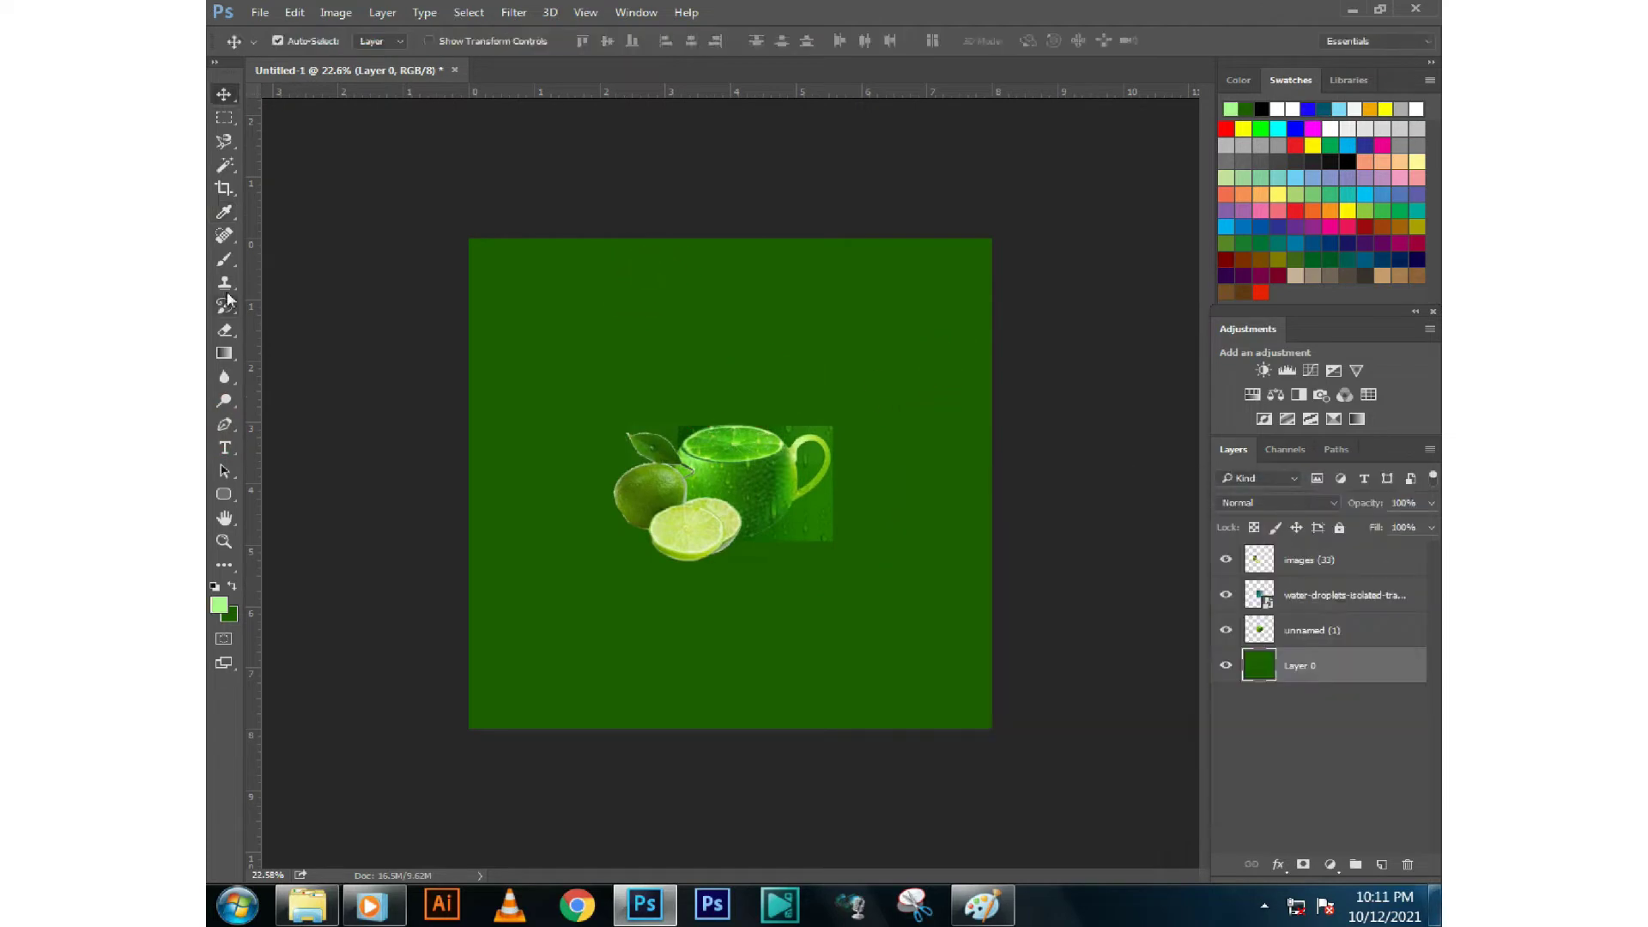
Paint a soft light-green glow around the teapot with a 1700 px, 0% hardness brush
click(224, 259)
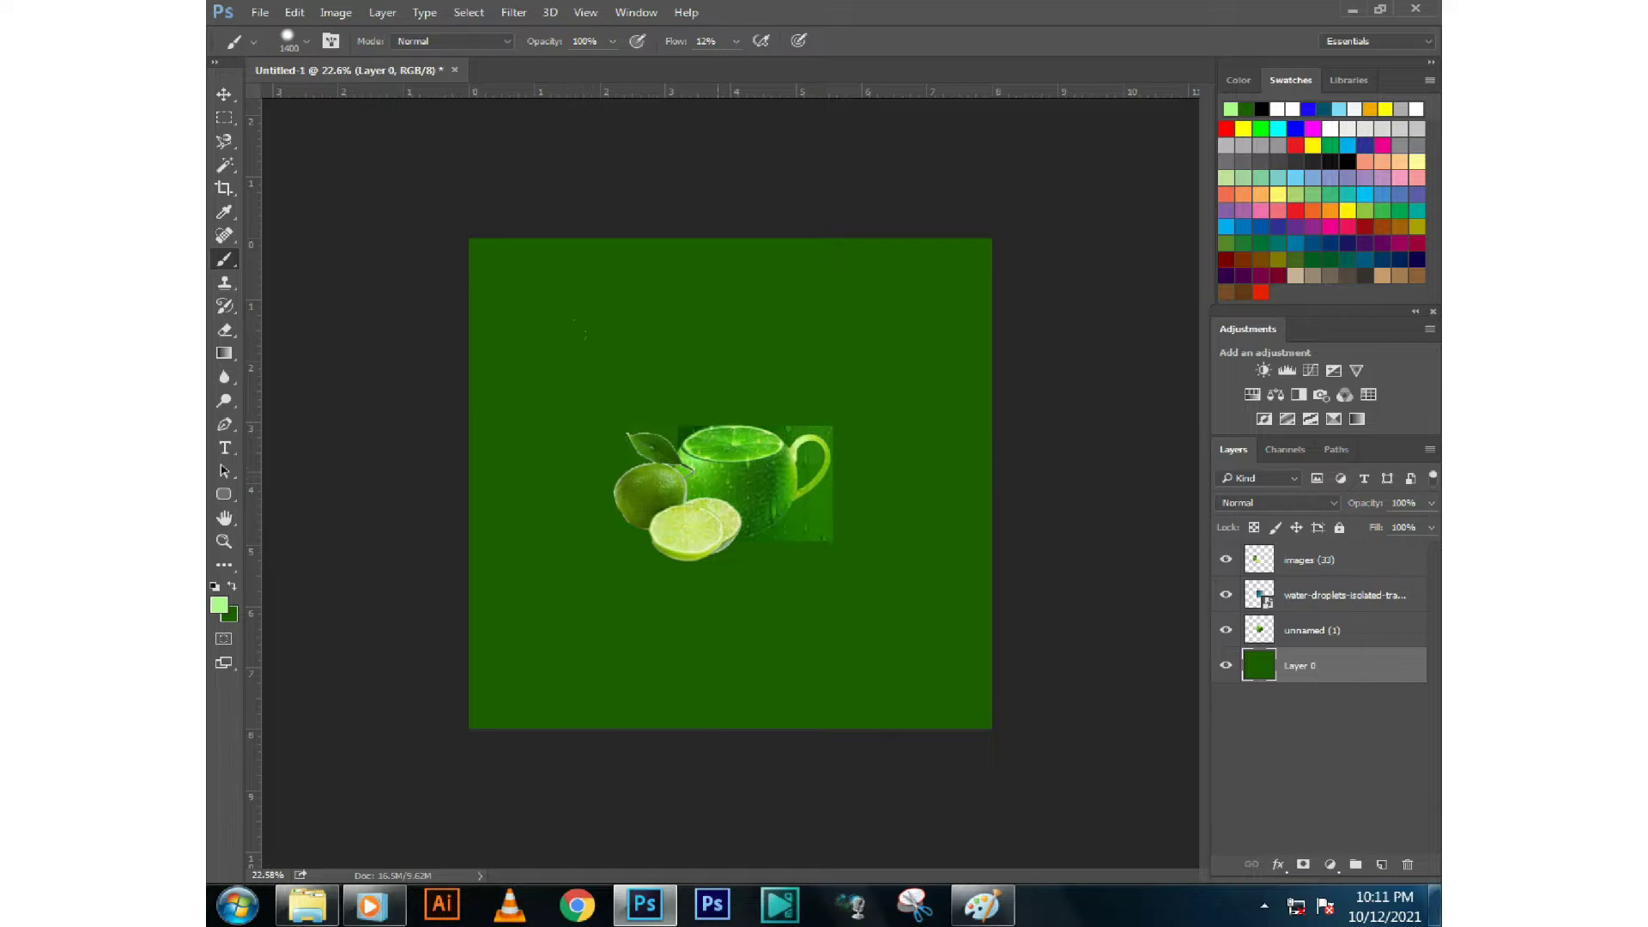
right_click(734, 479)
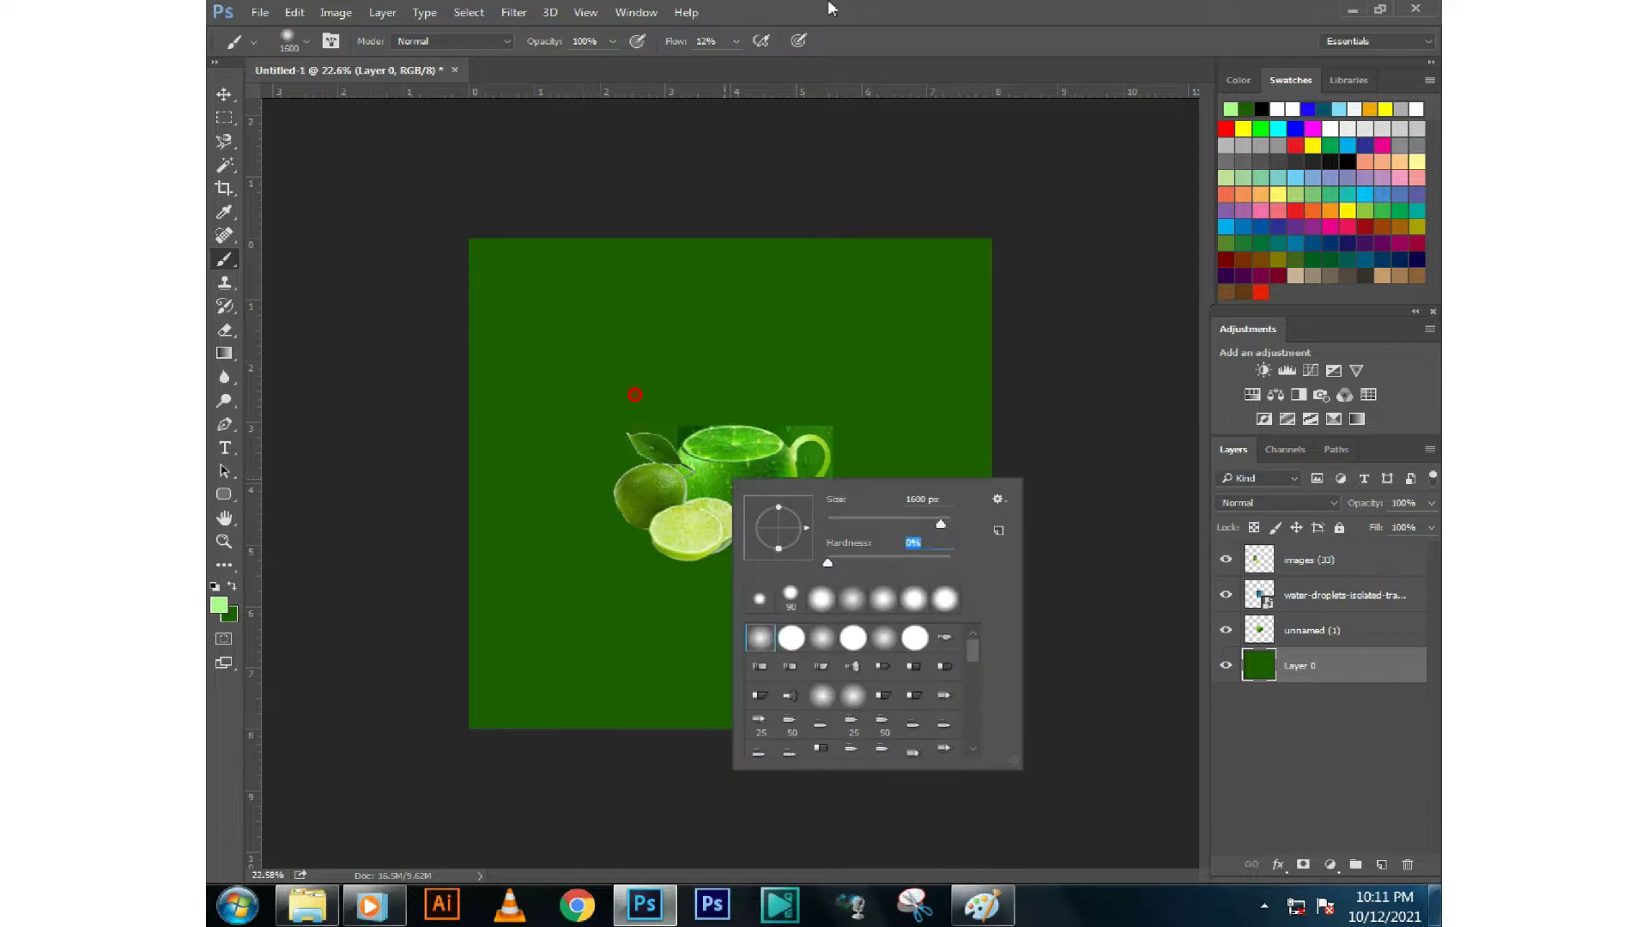
click(620, 9)
click(729, 485)
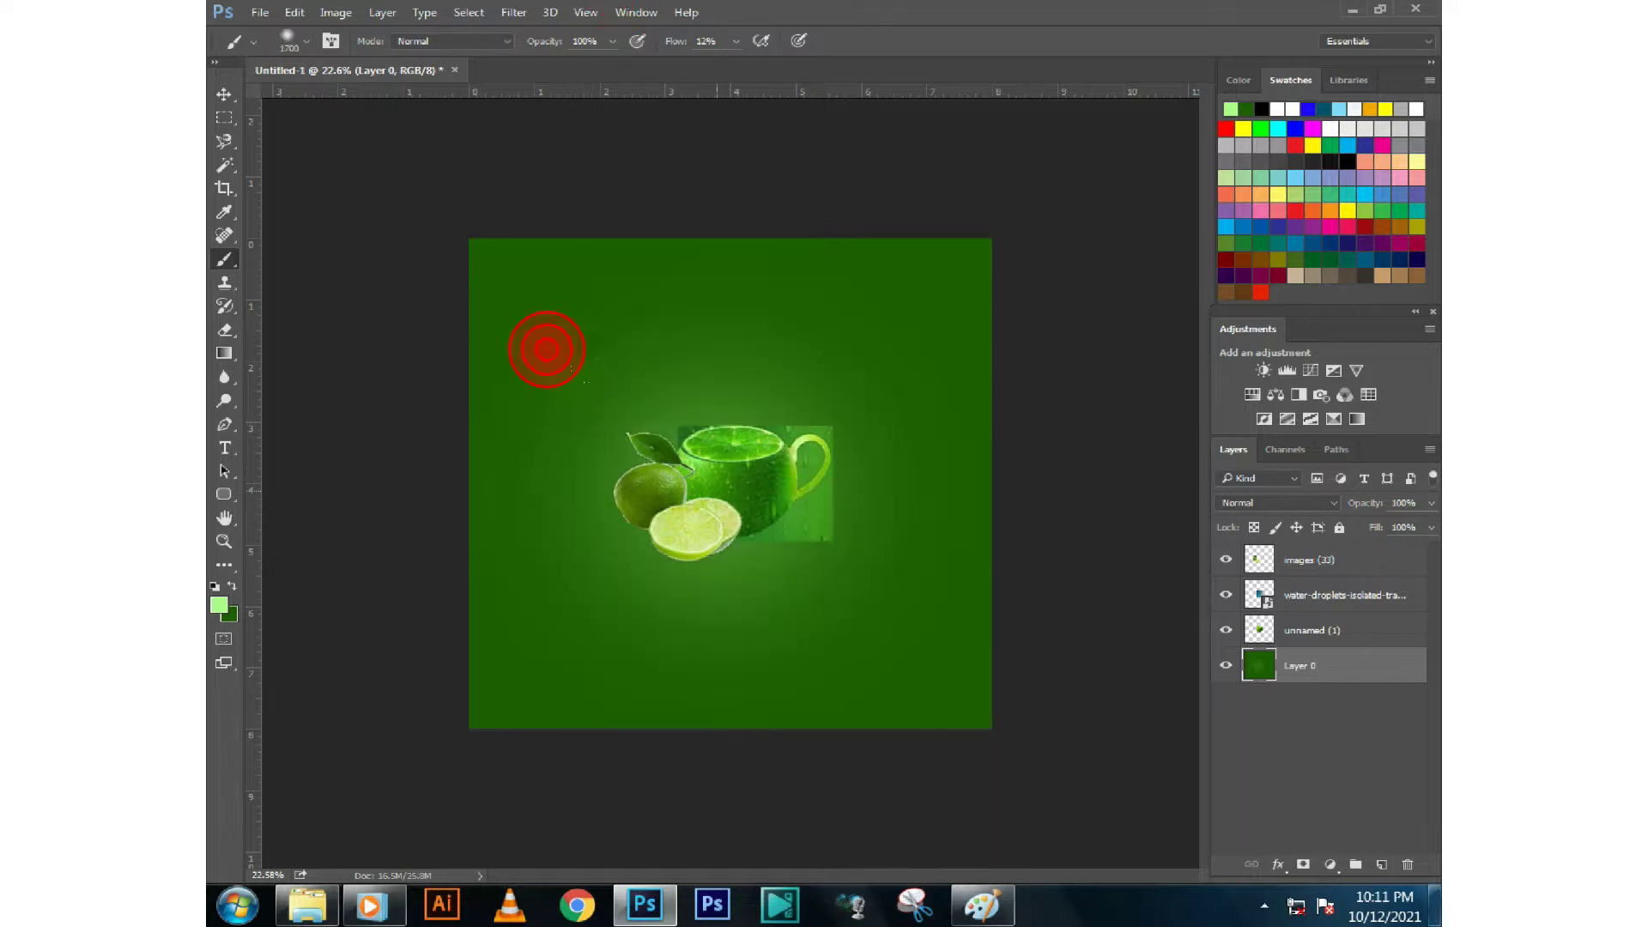
click(730, 485)
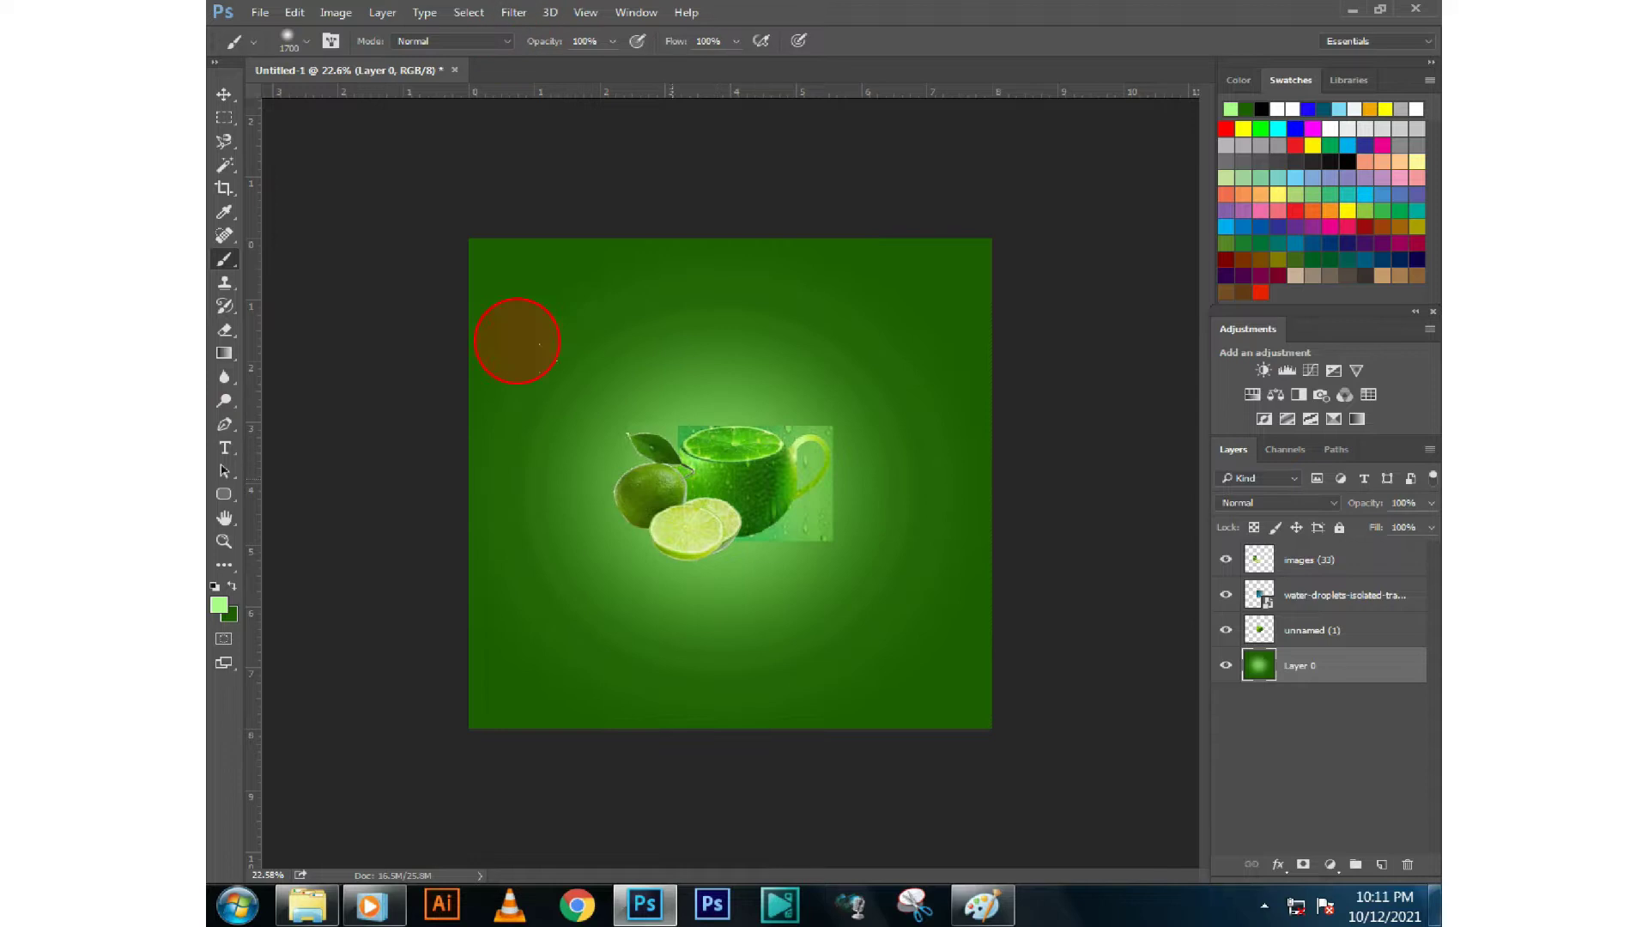
drag(539, 344, 599, 361)
click(518, 354)
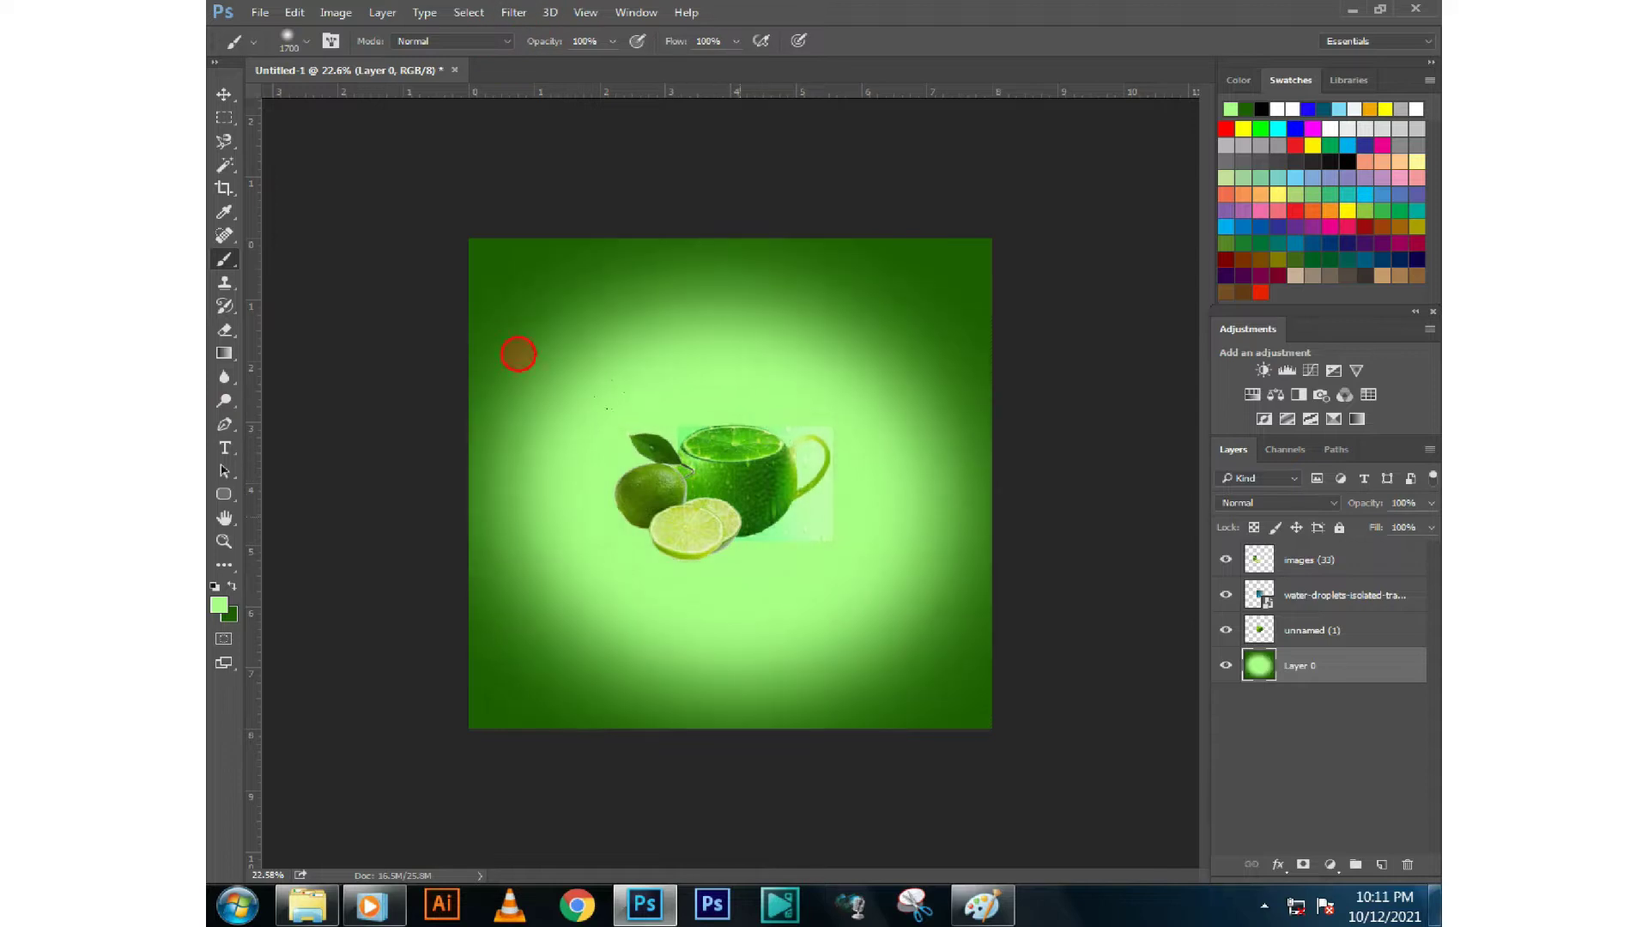
click(552, 331)
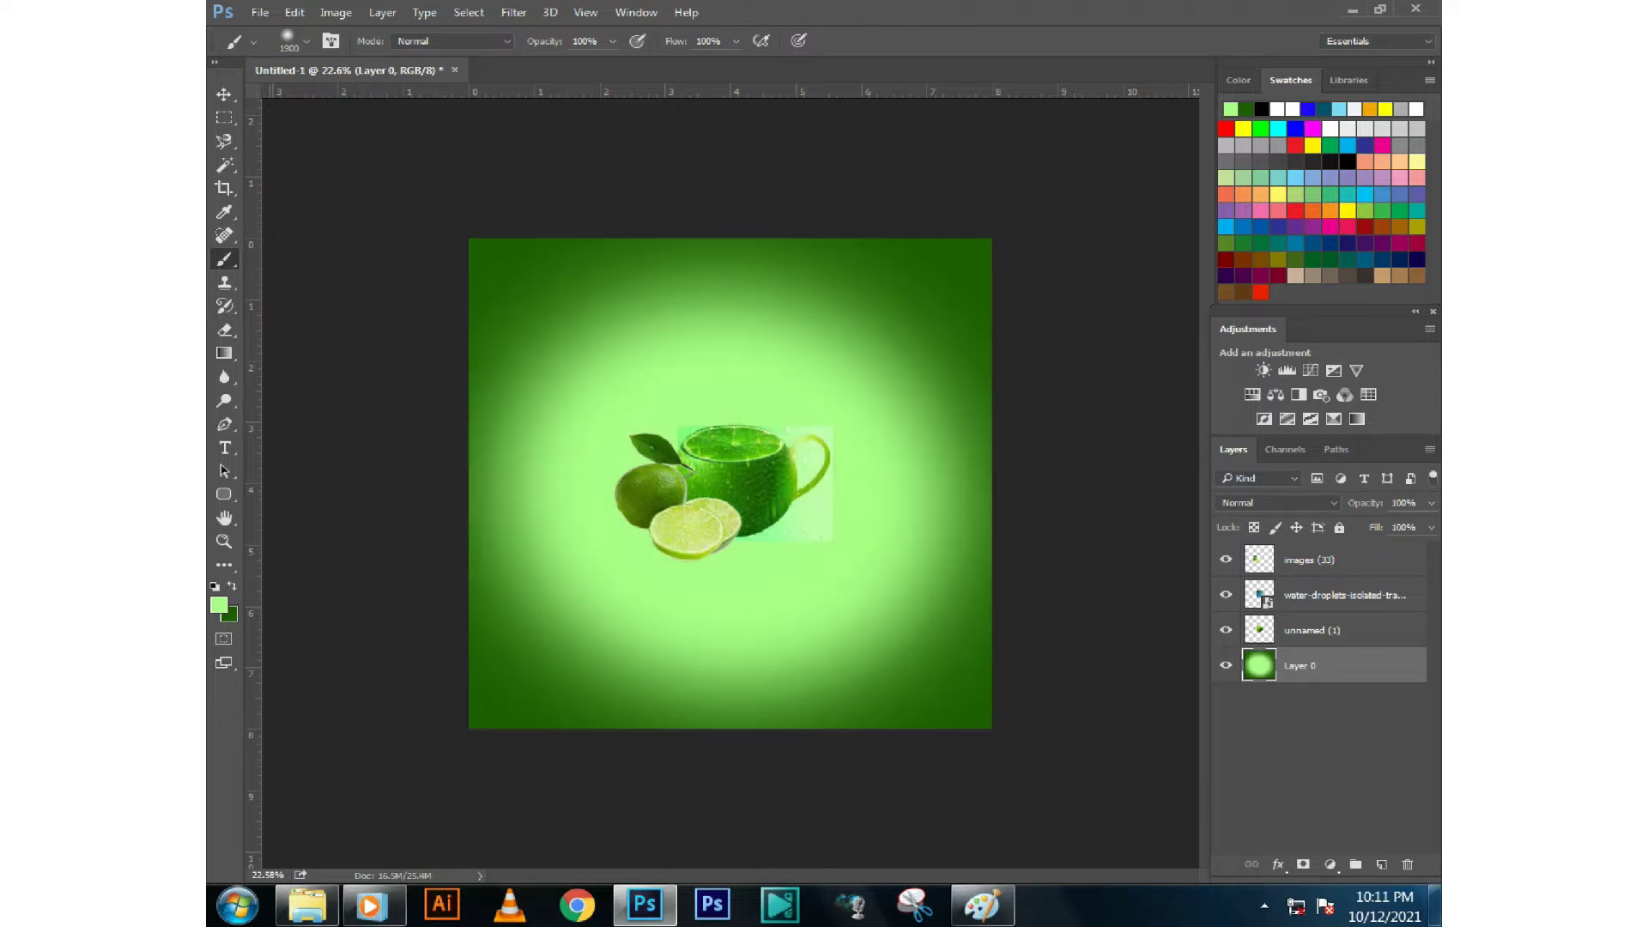
Paint a brighter, nearly white pale-green glow behind the teapot with a slightly smaller brush
click(218, 605)
click(696, 364)
click(933, 528)
key(Return)
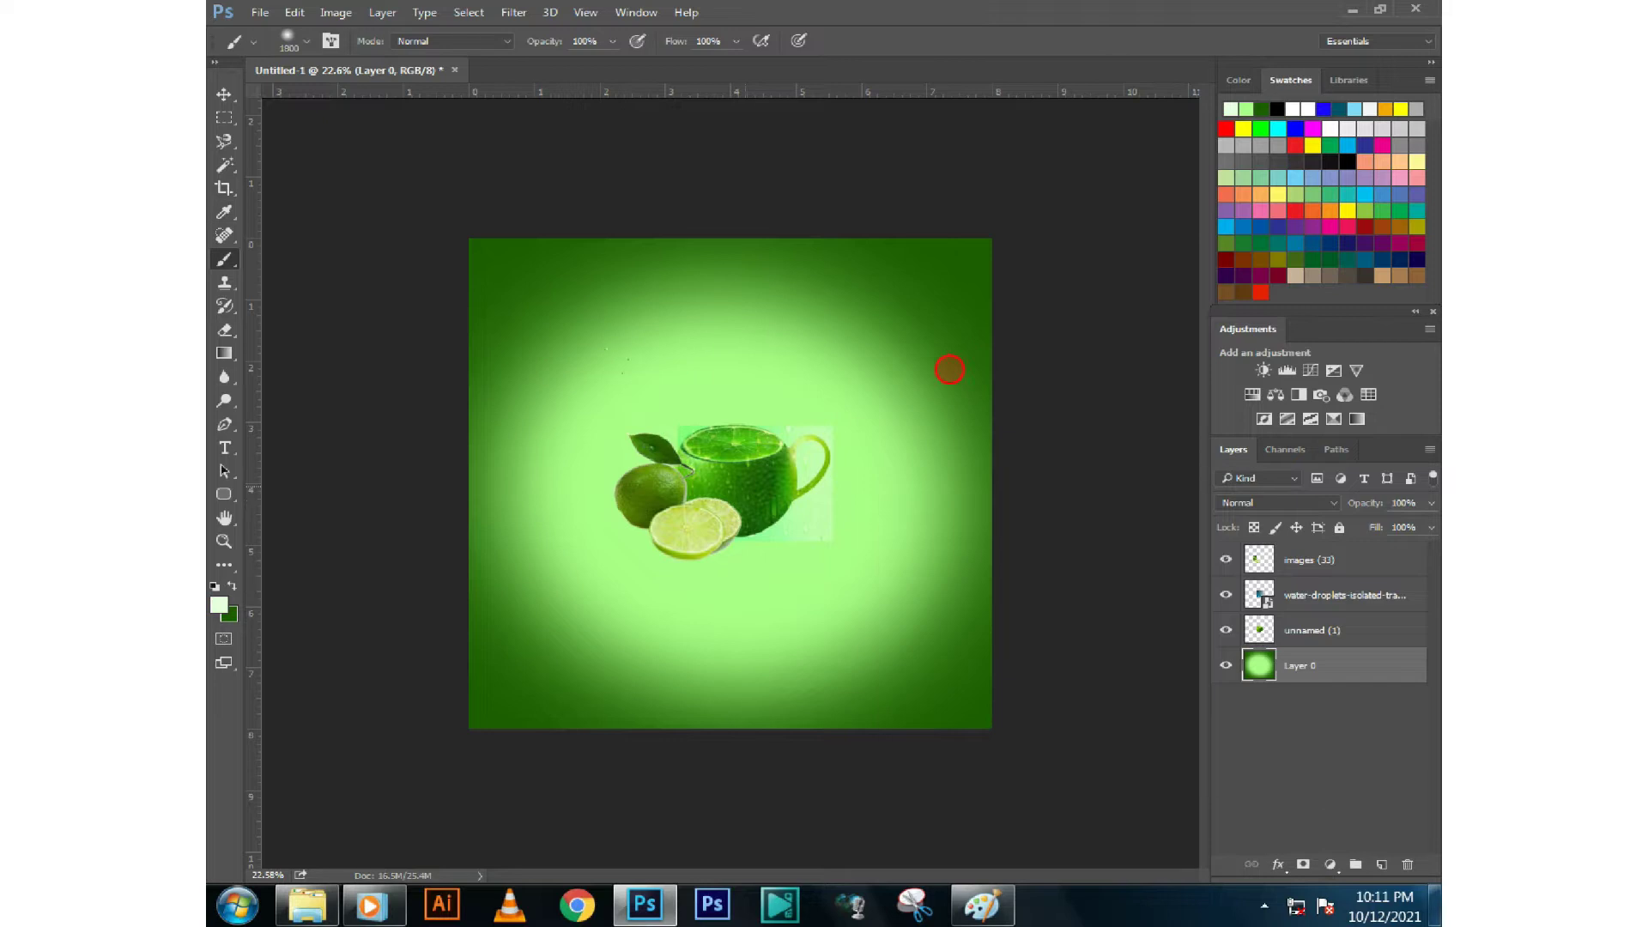
key(bracketleft)
click(560, 331)
click(563, 366)
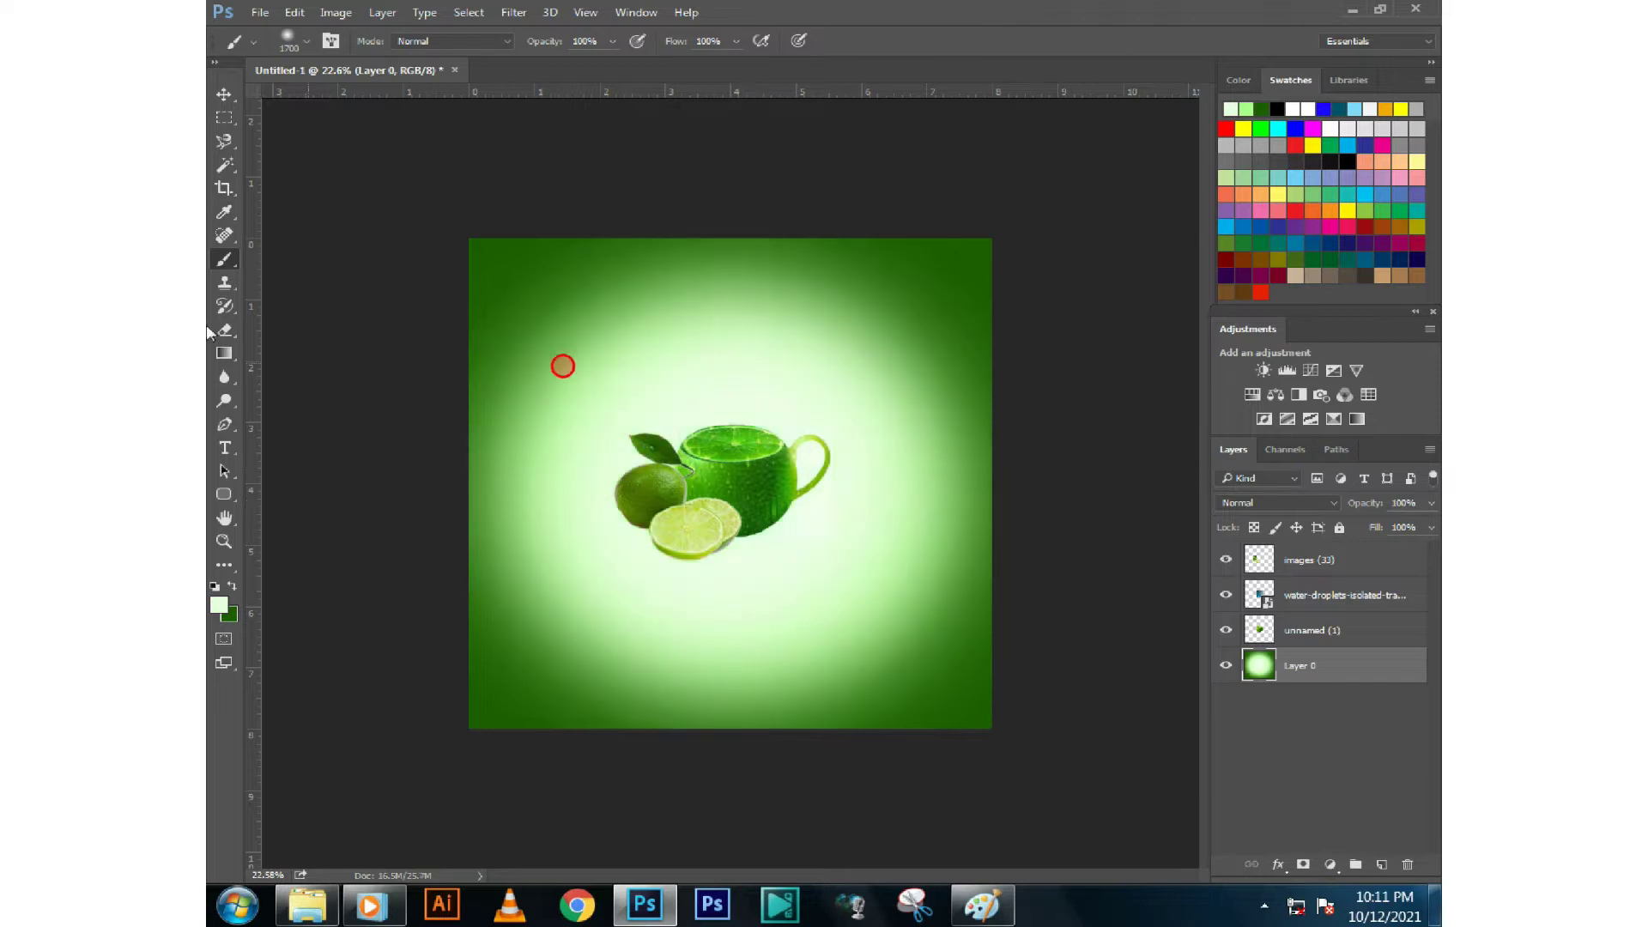
click(223, 96)
click(339, 143)
Set the water-droplets layer to Soft Light blending at 90% opacity
scroll(730, 480, up, 2)
scroll(730, 481, up, 2)
click(622, 372)
click(988, 359)
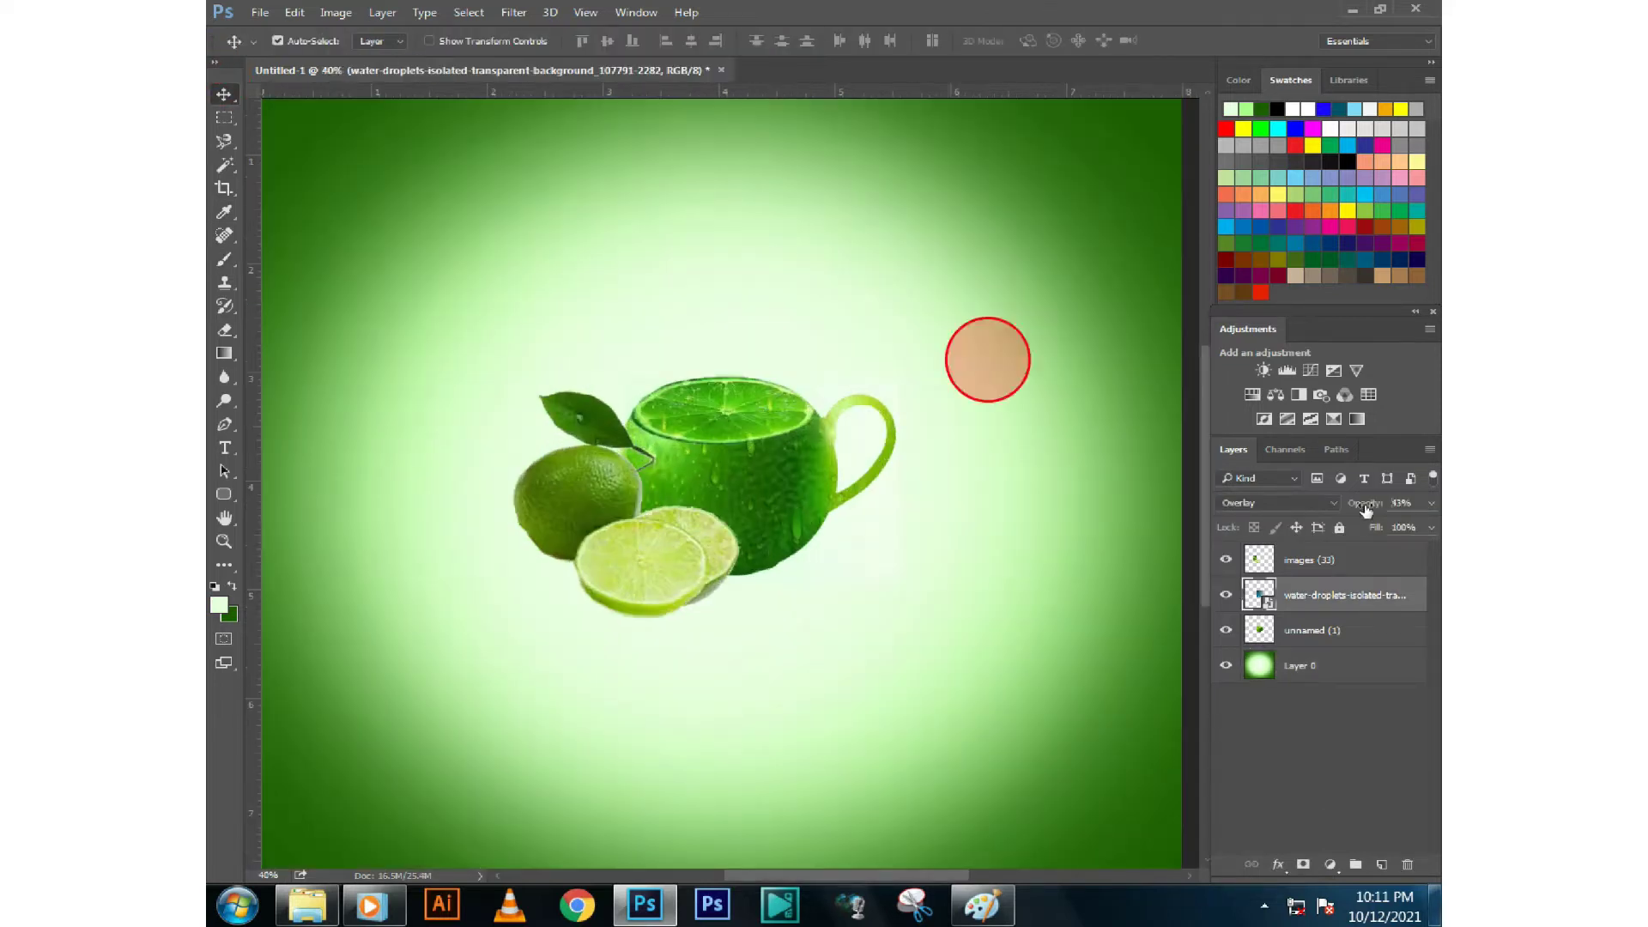
mouse_move(1366, 510)
mouse_down()
mouse_move(1341, 508)
mouse_move(1367, 504)
mouse_up()
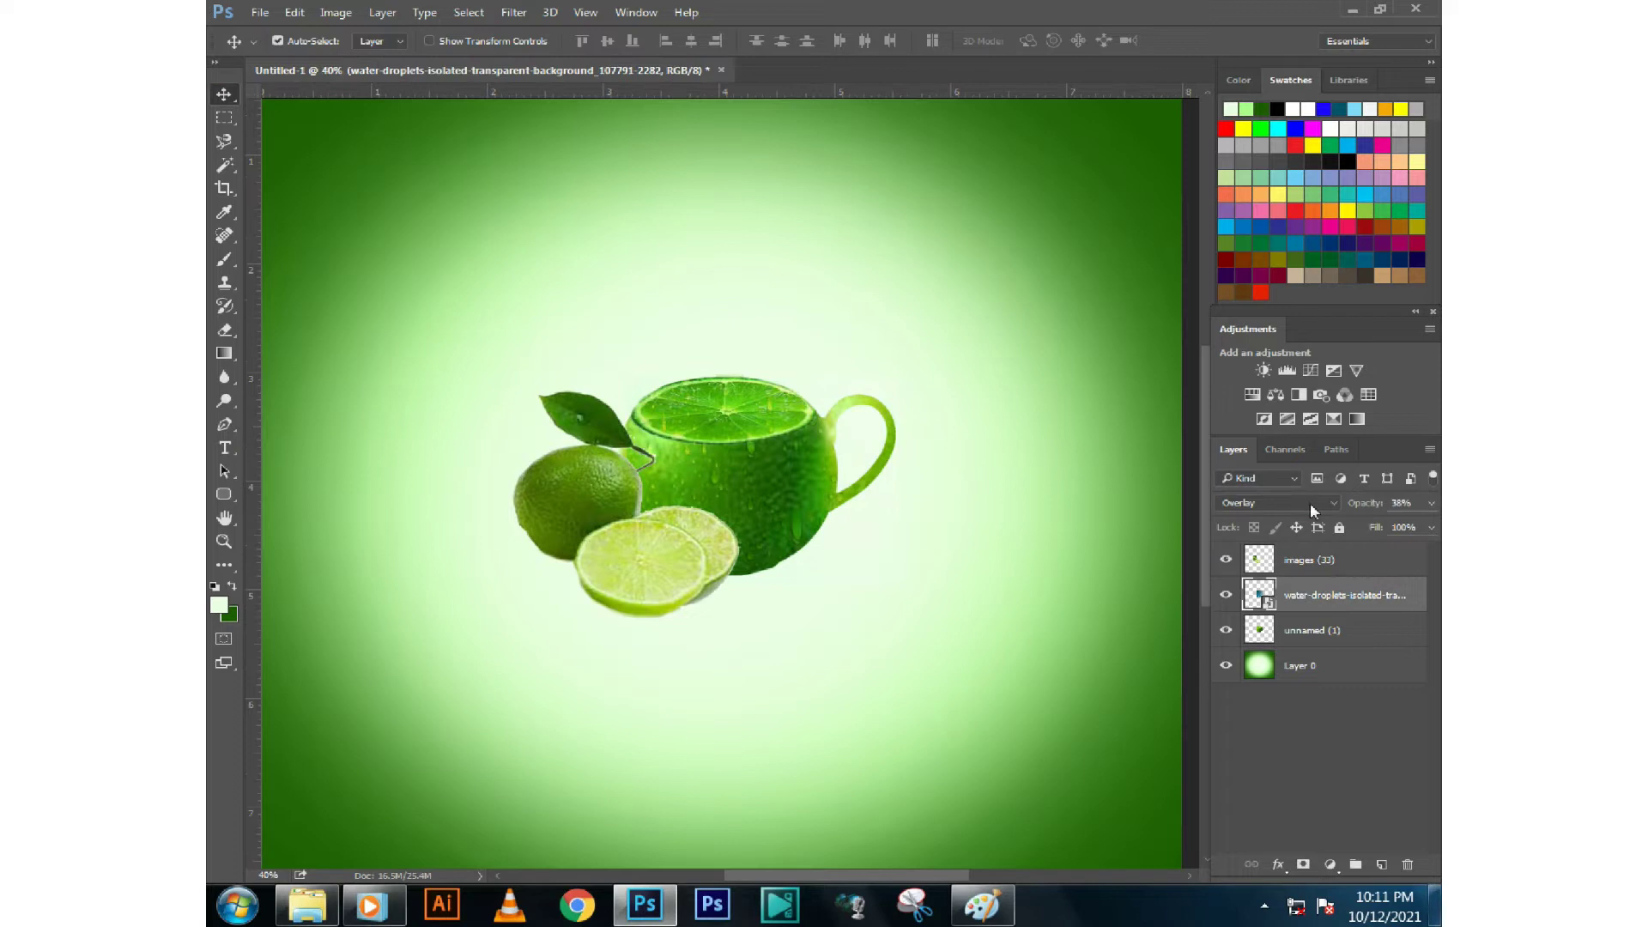
click(1310, 503)
click(1279, 697)
drag(1373, 503, 1434, 505)
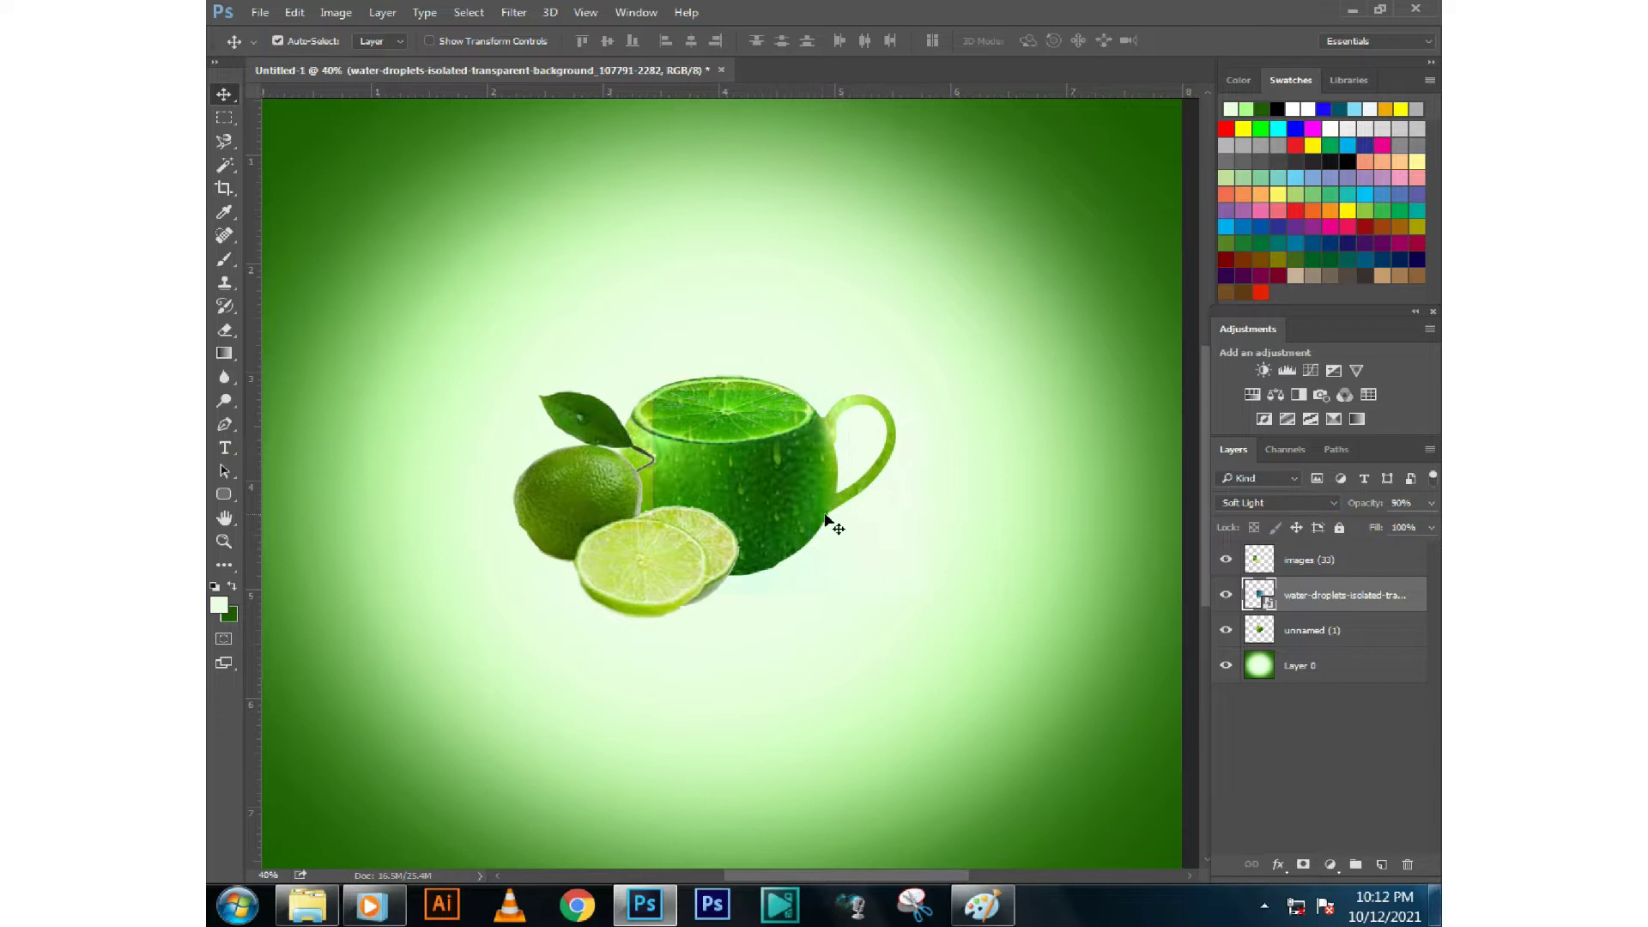
Stretch the droplets wider across the teapot and rasterize the droplets layer
key(ctrl+t)
drag(644, 492, 611, 490)
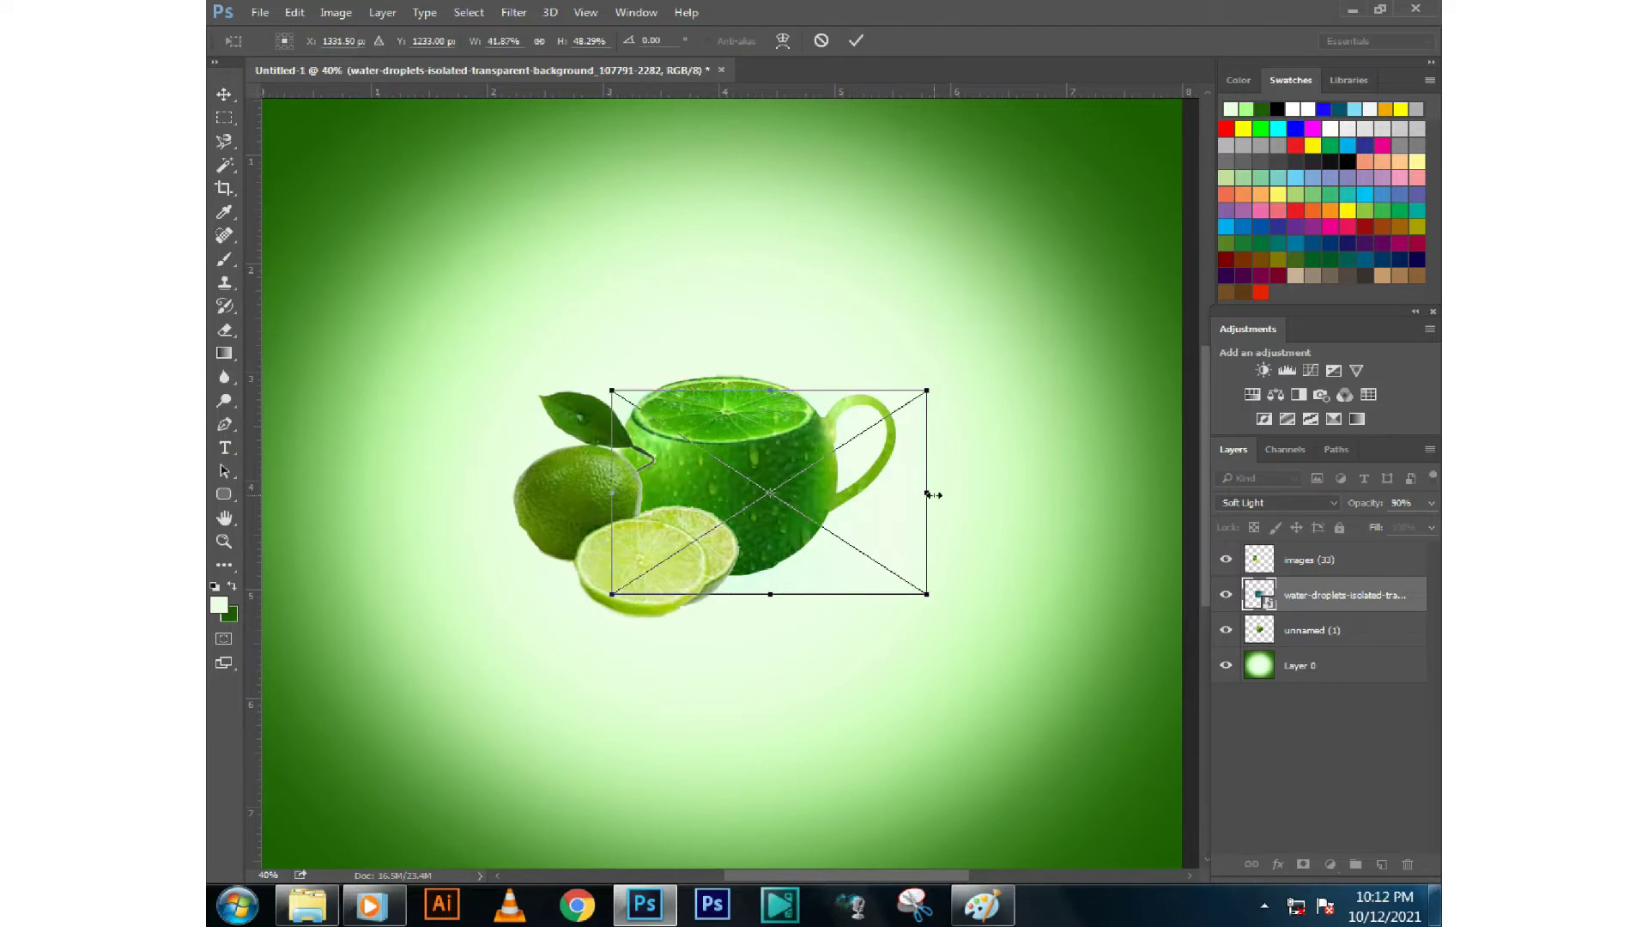
key(Return)
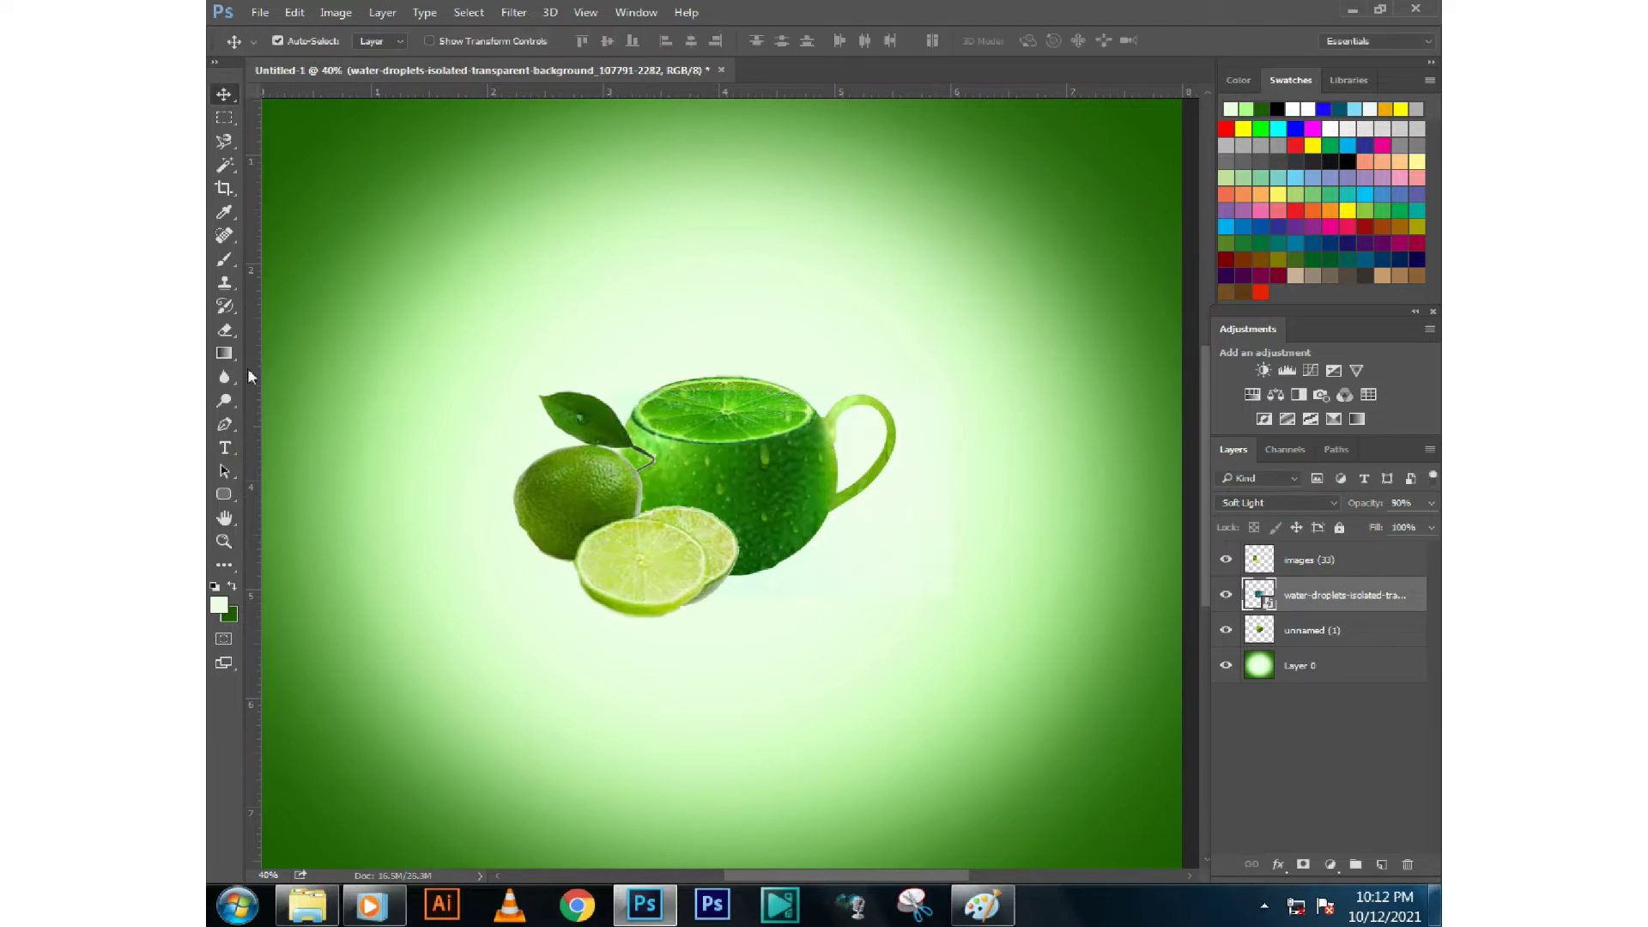
click(224, 329)
right_click(1314, 592)
click(884, 523)
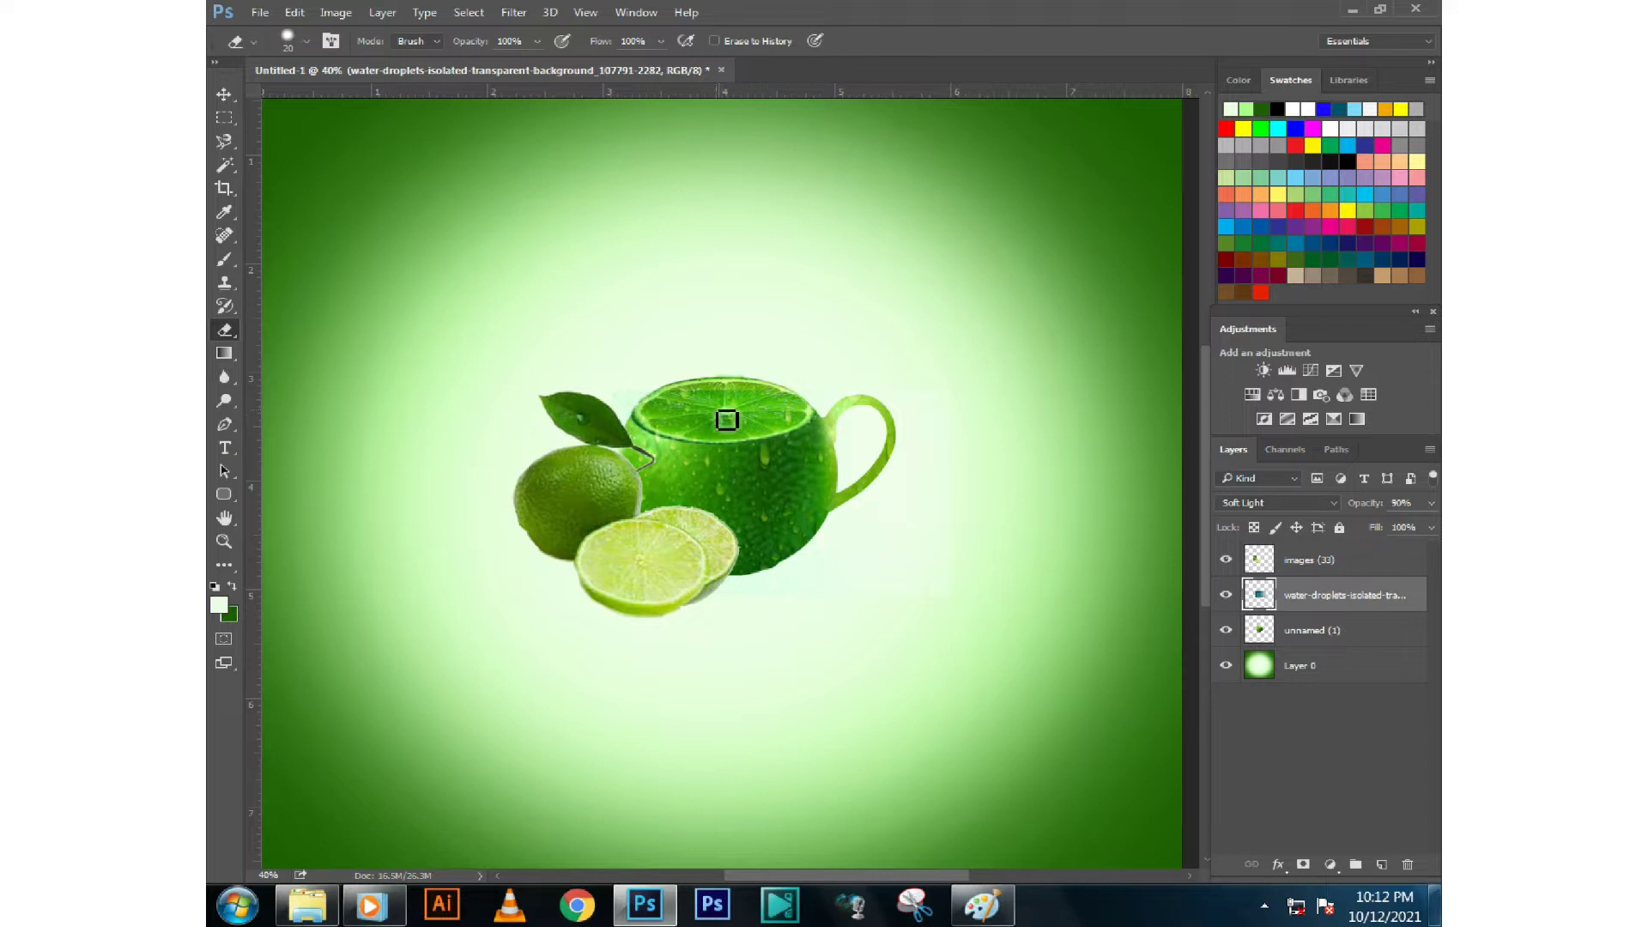
Enlarge the eraser brush for removing droplets outside the teapot
right_click(681, 371)
key(Return)
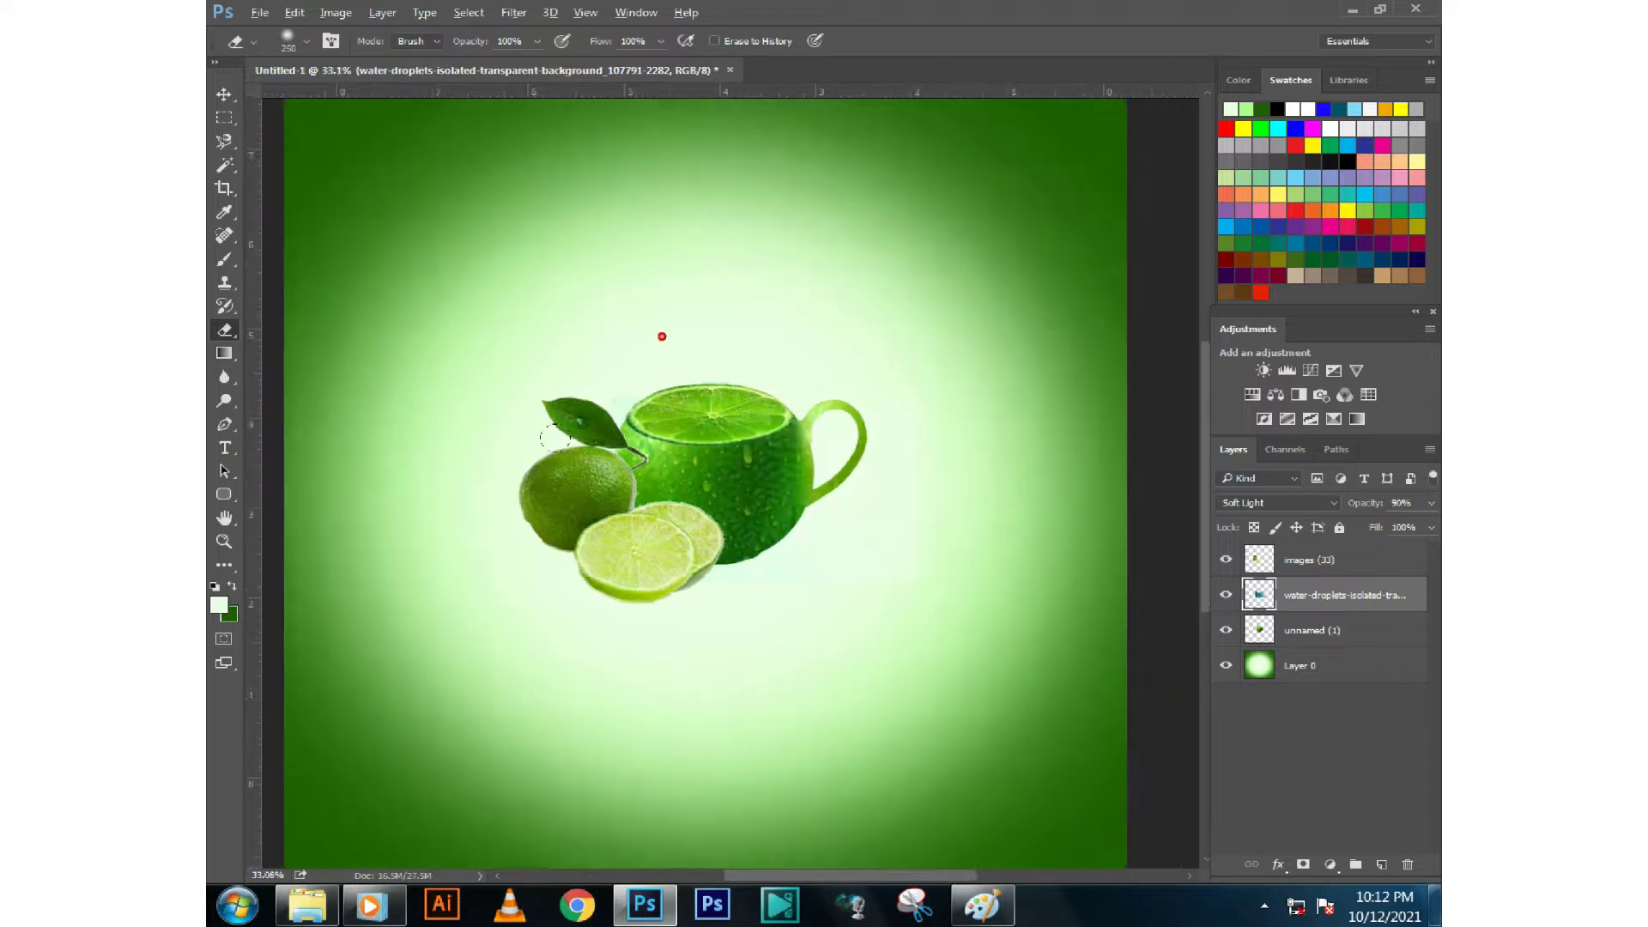
scroll(662, 338, down, 3)
scroll(615, 429, up, 2)
Select the teapot image layer with the Move tool
click(224, 93)
click(478, 341)
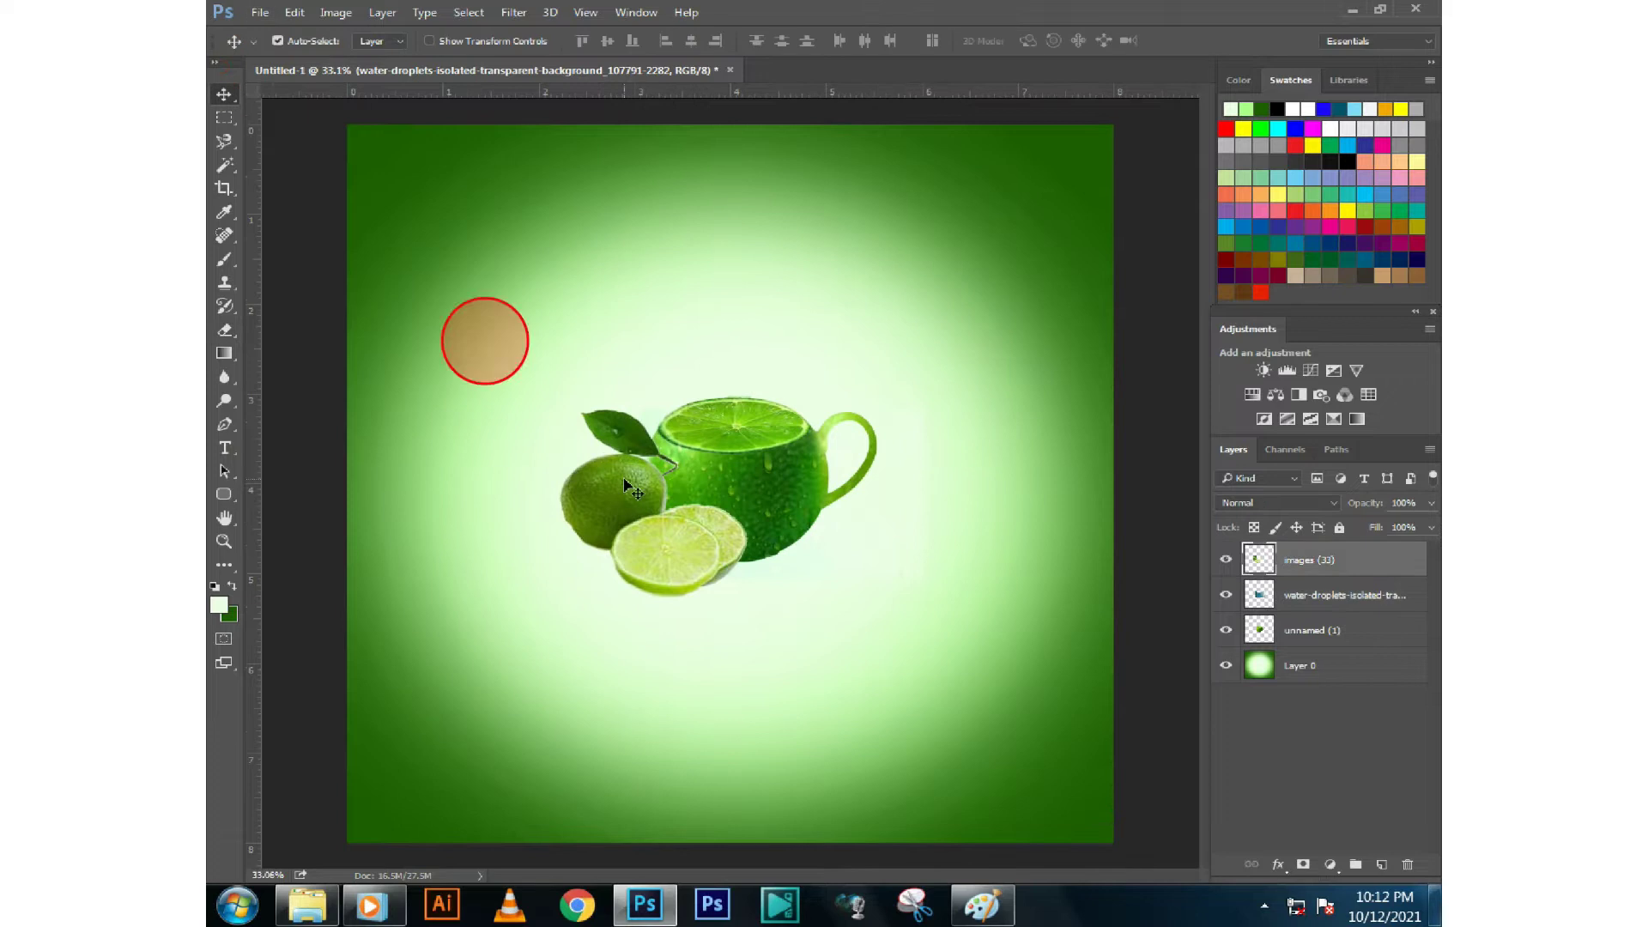
scroll(701, 552, down, 2)
scroll(700, 552, up, 1)
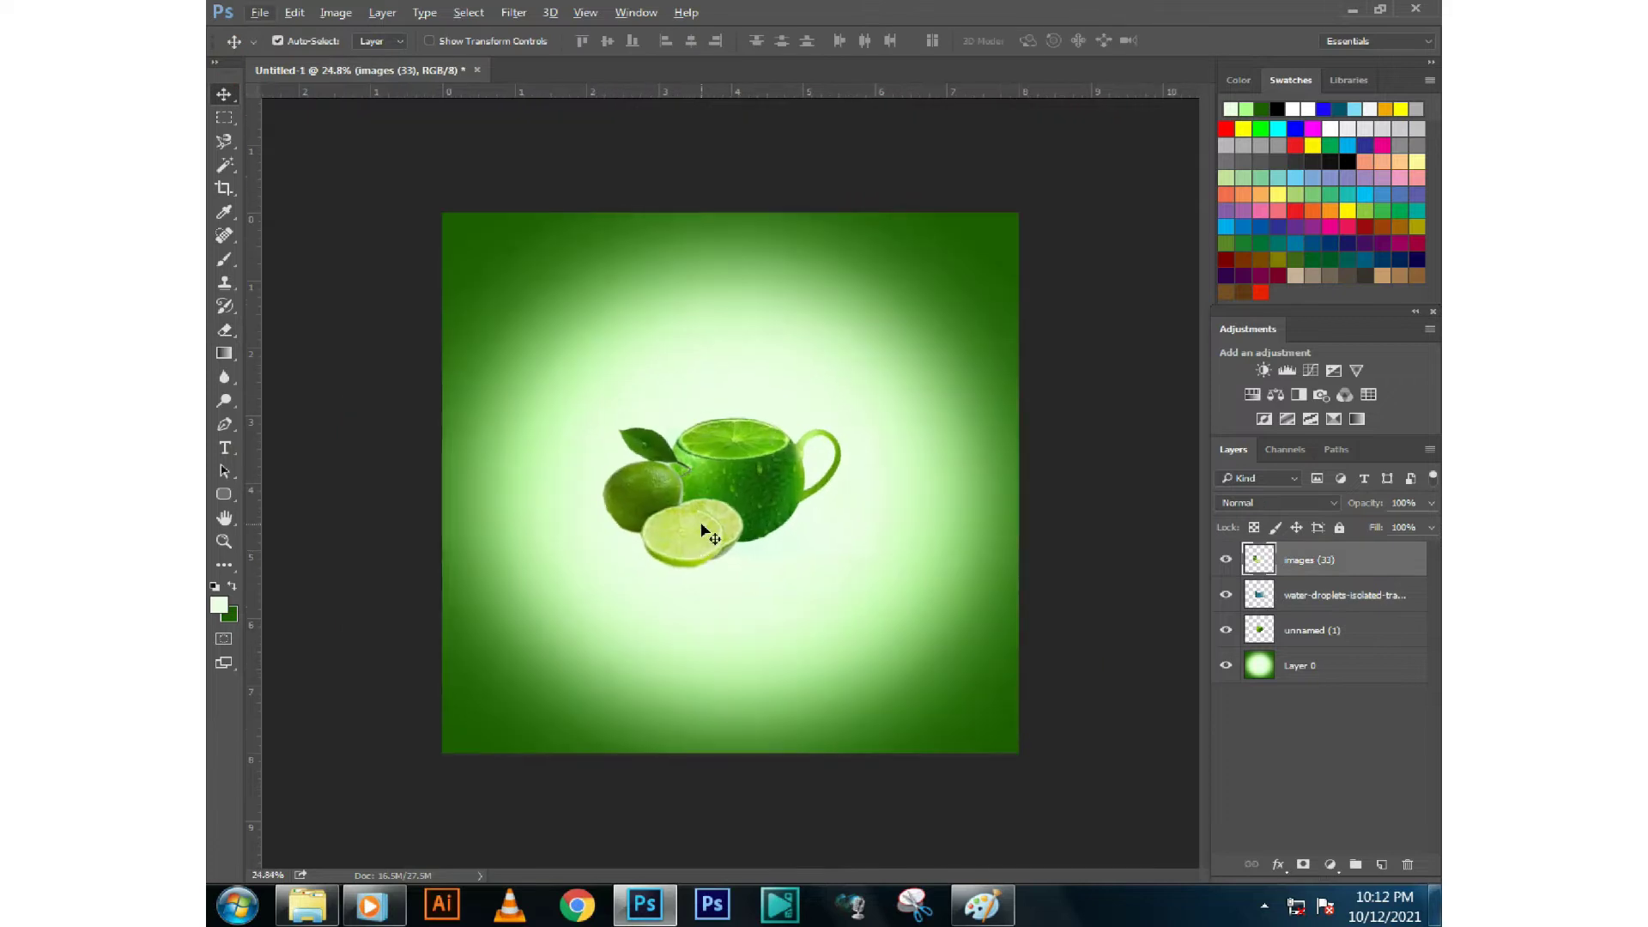
scroll(822, 475, up, 1)
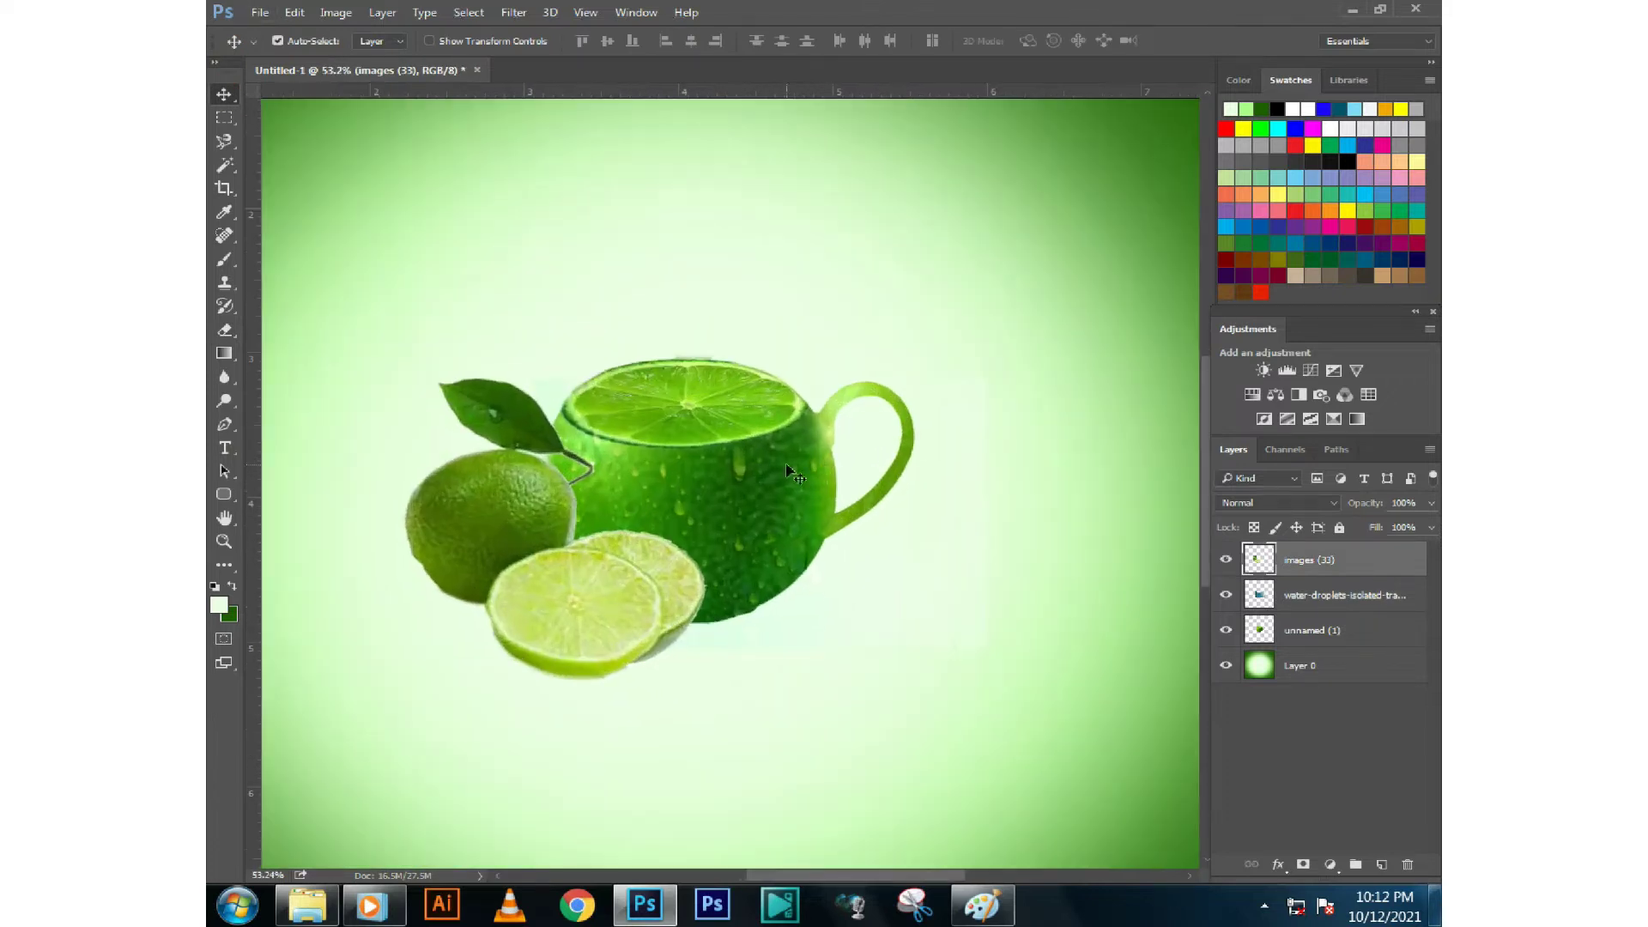
Draw a curved shape path from the teapot rim down its side
click(224, 423)
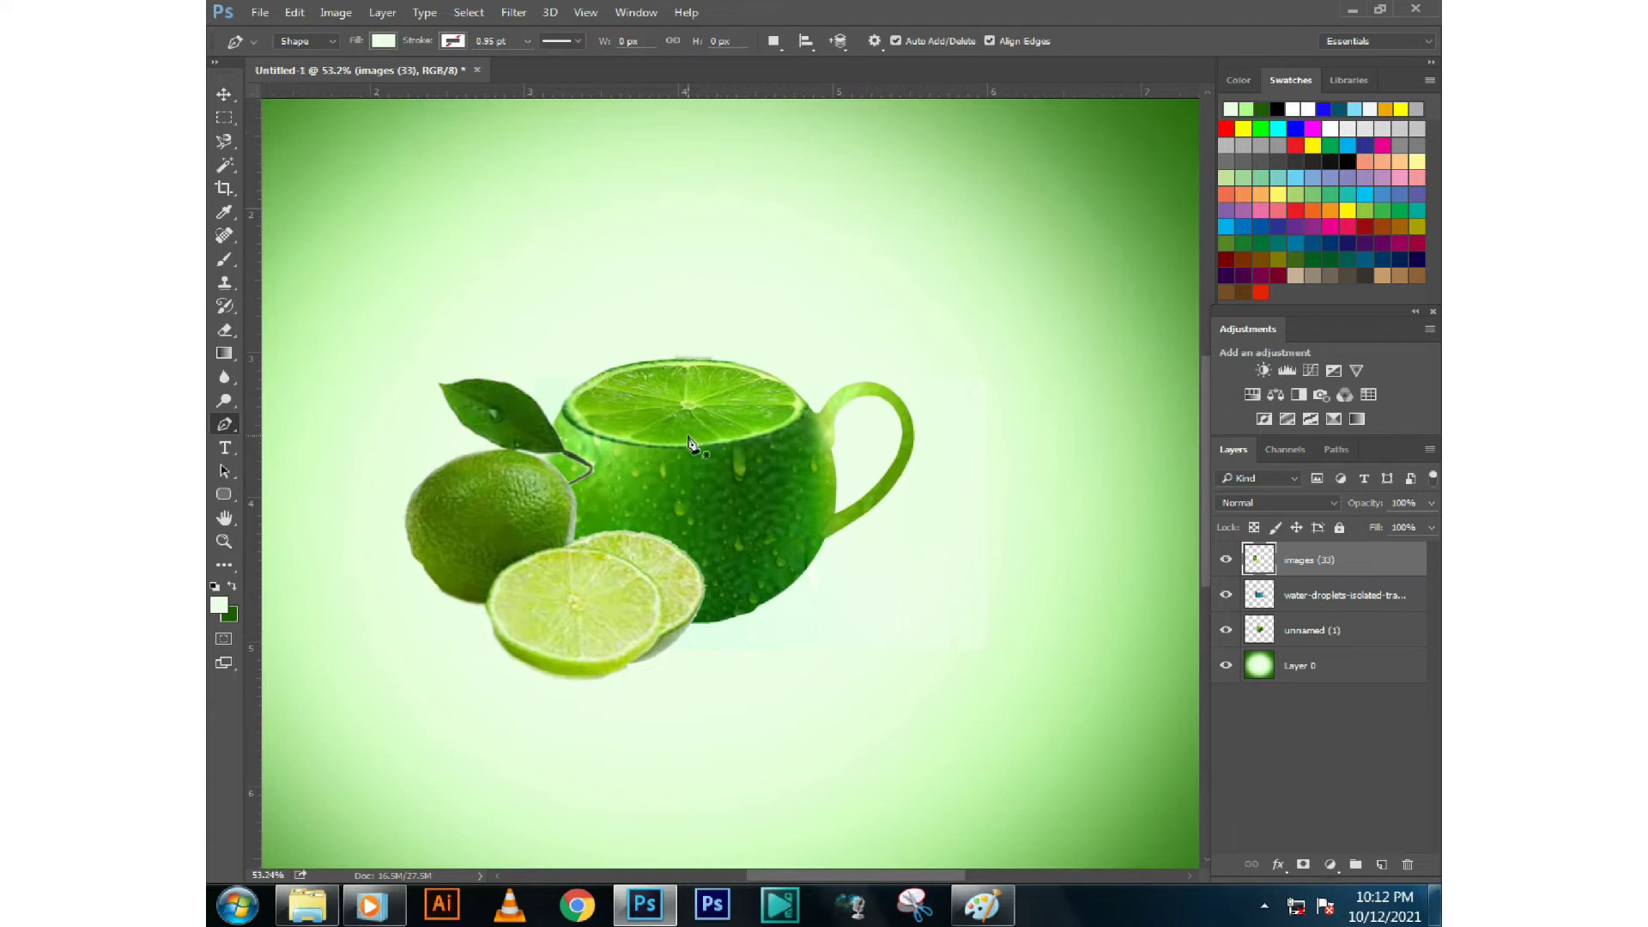
drag(732, 427, 745, 446)
click(749, 509)
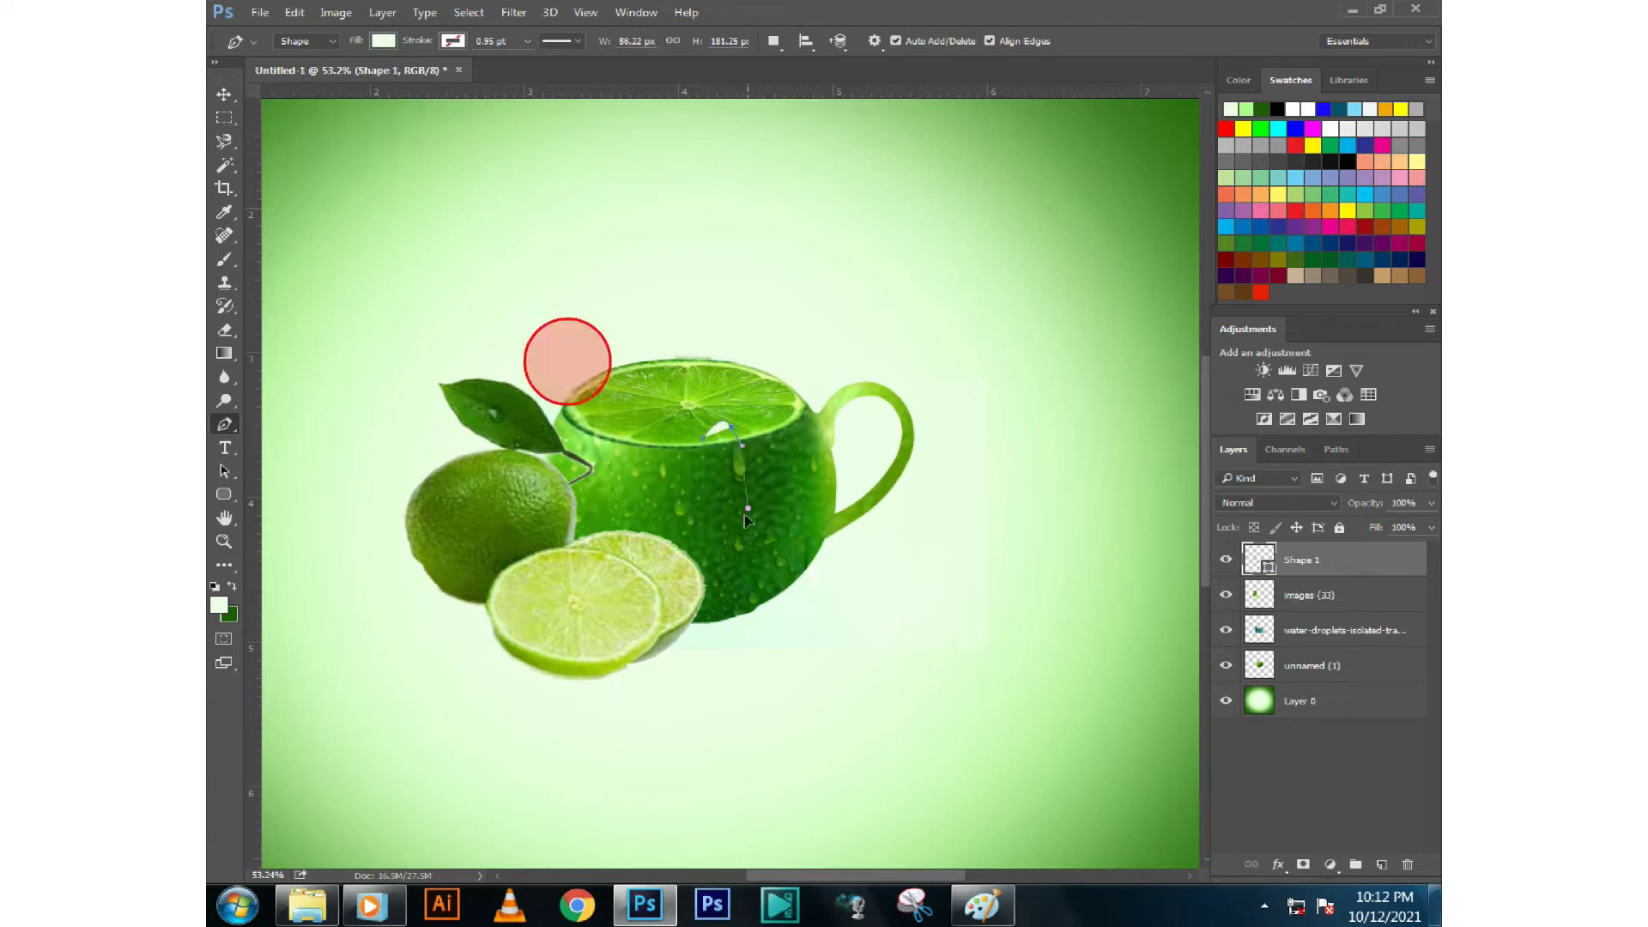
drag(760, 558, 771, 571)
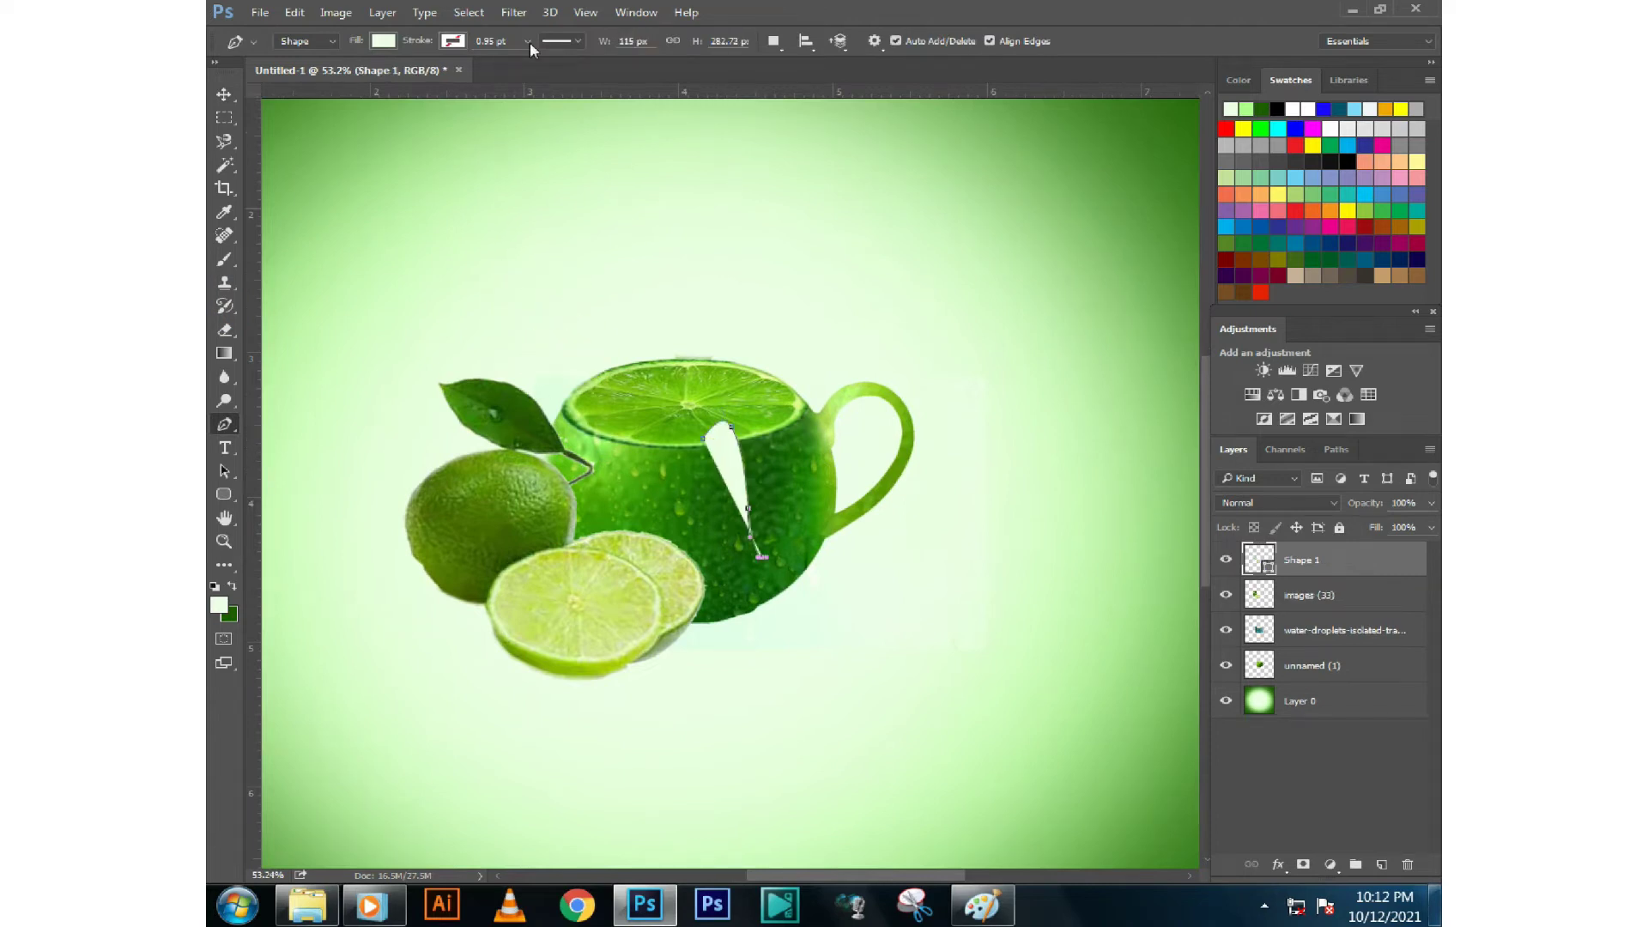
Give the string shape no fill and a thicker outline, then select the background layer
click(453, 40)
click(384, 40)
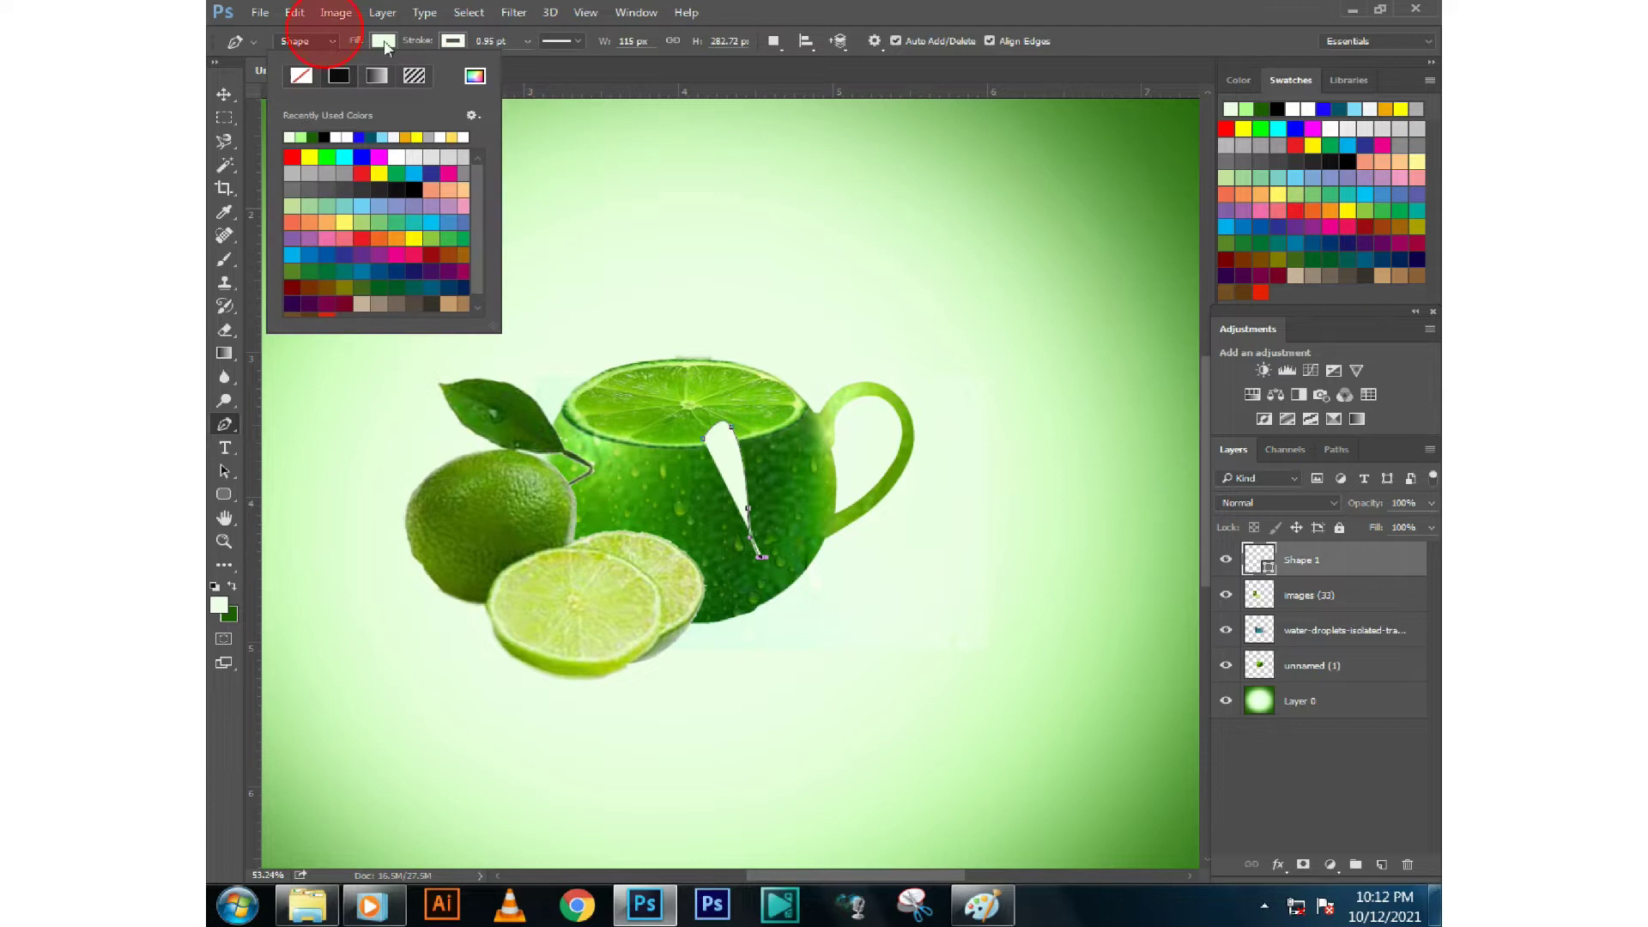
click(302, 76)
click(518, 44)
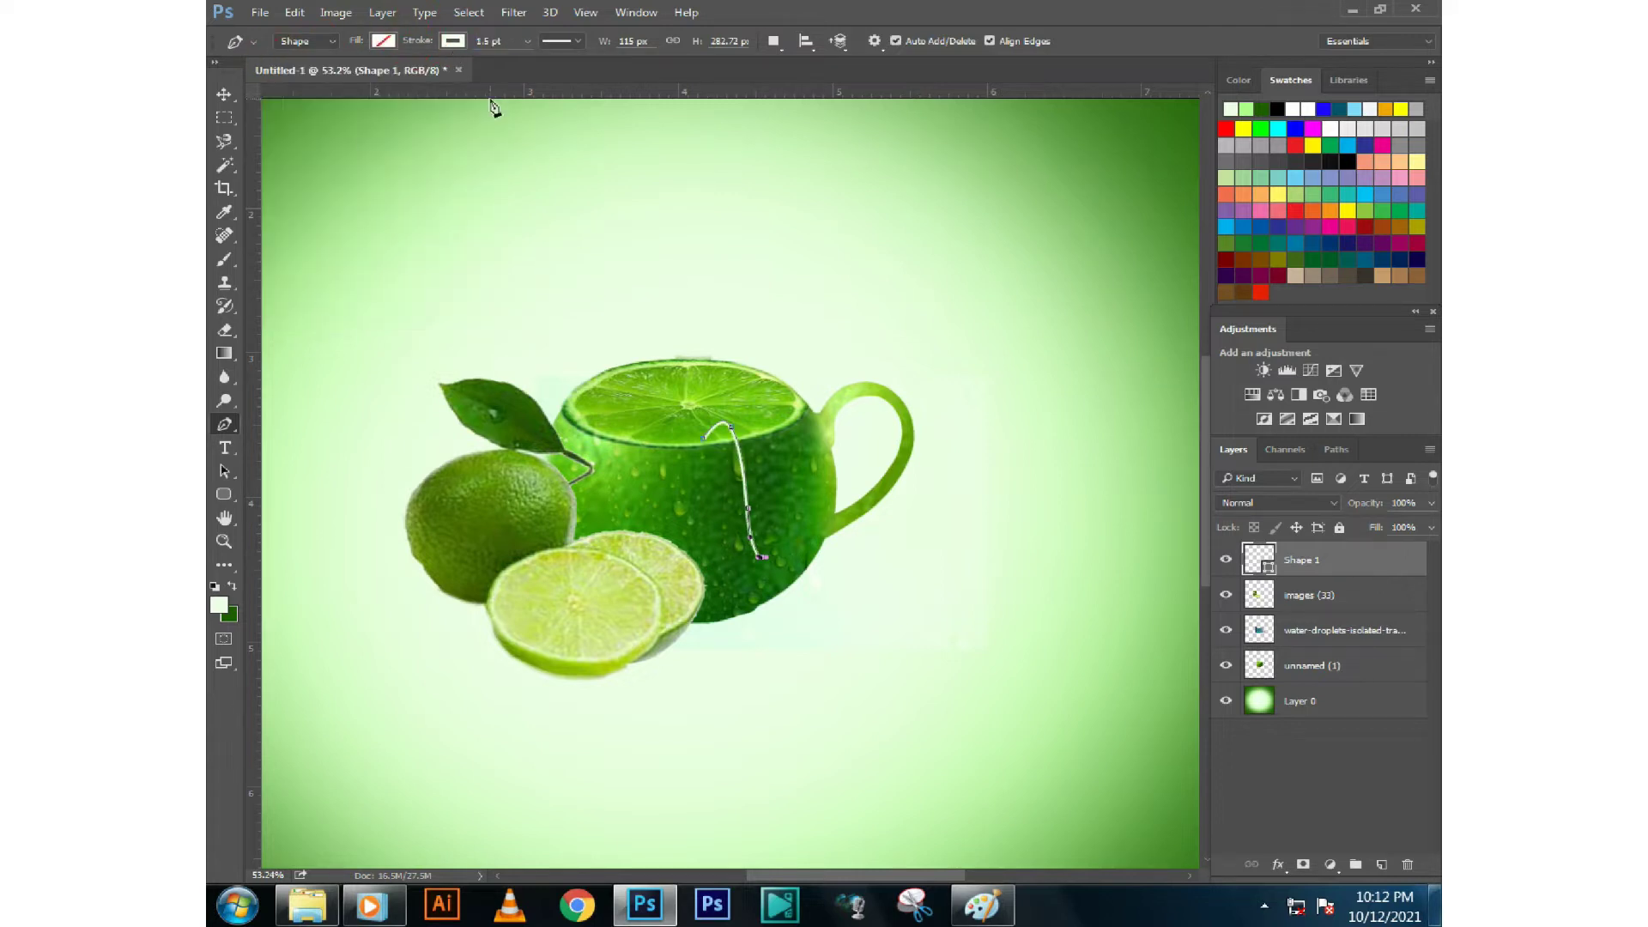
click(224, 94)
click(437, 151)
Draw a rounded rectangle tag at the end of the string
scroll(730, 429, down, 3)
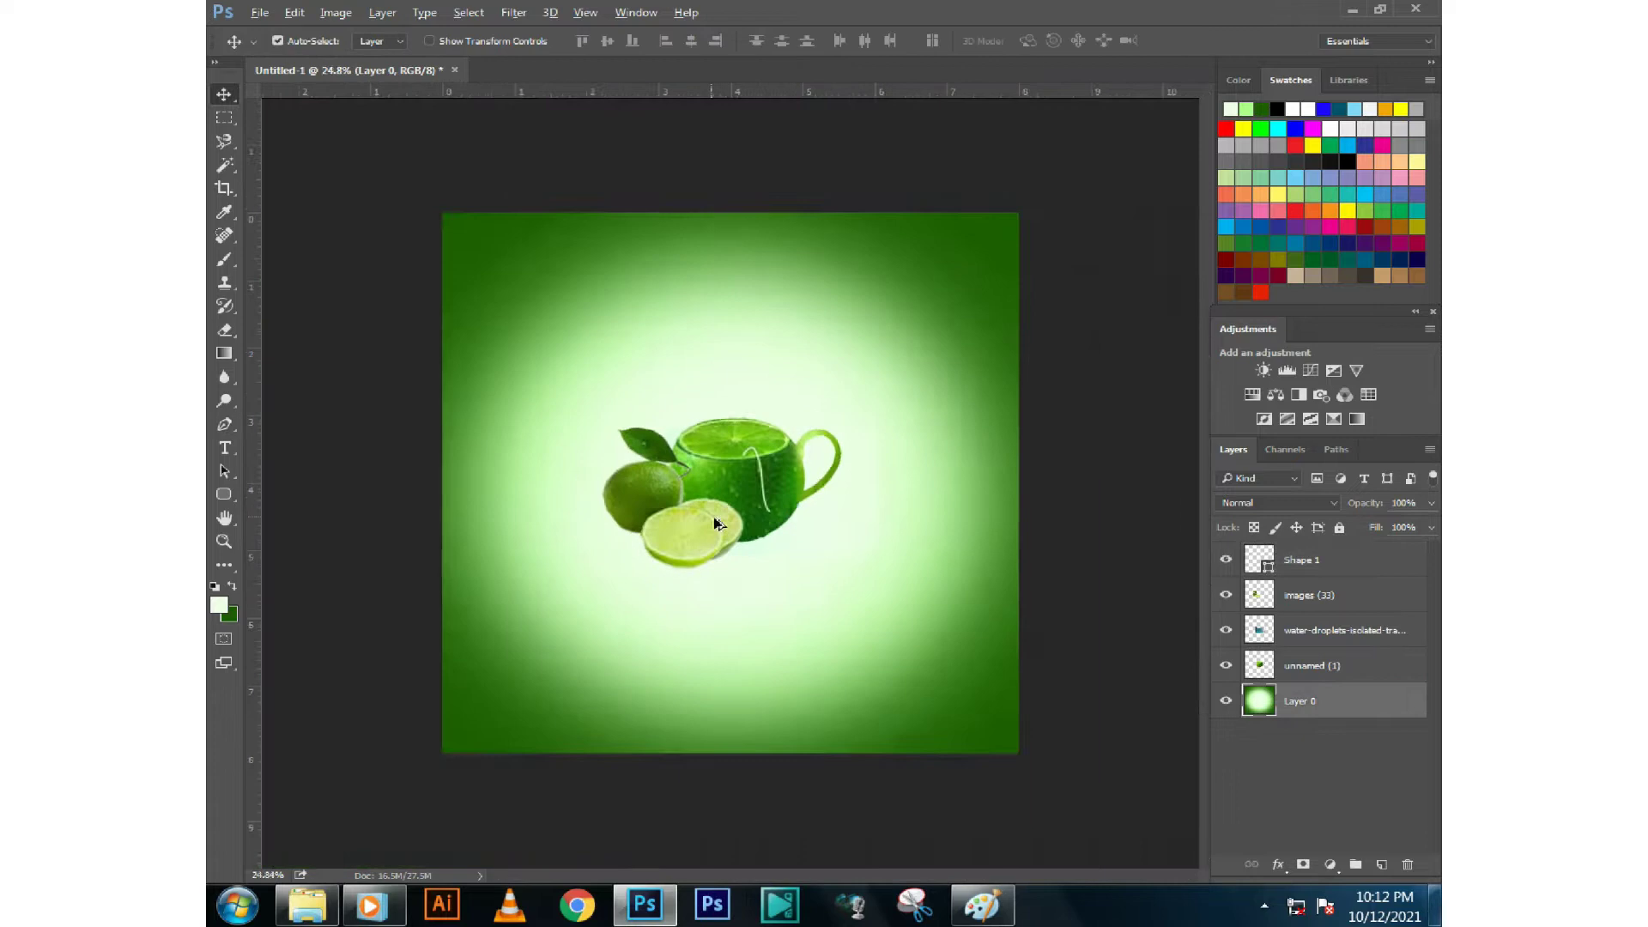
key(ctrl+0)
scroll(791, 541, up, 3)
key(u)
drag(740, 507, 831, 547)
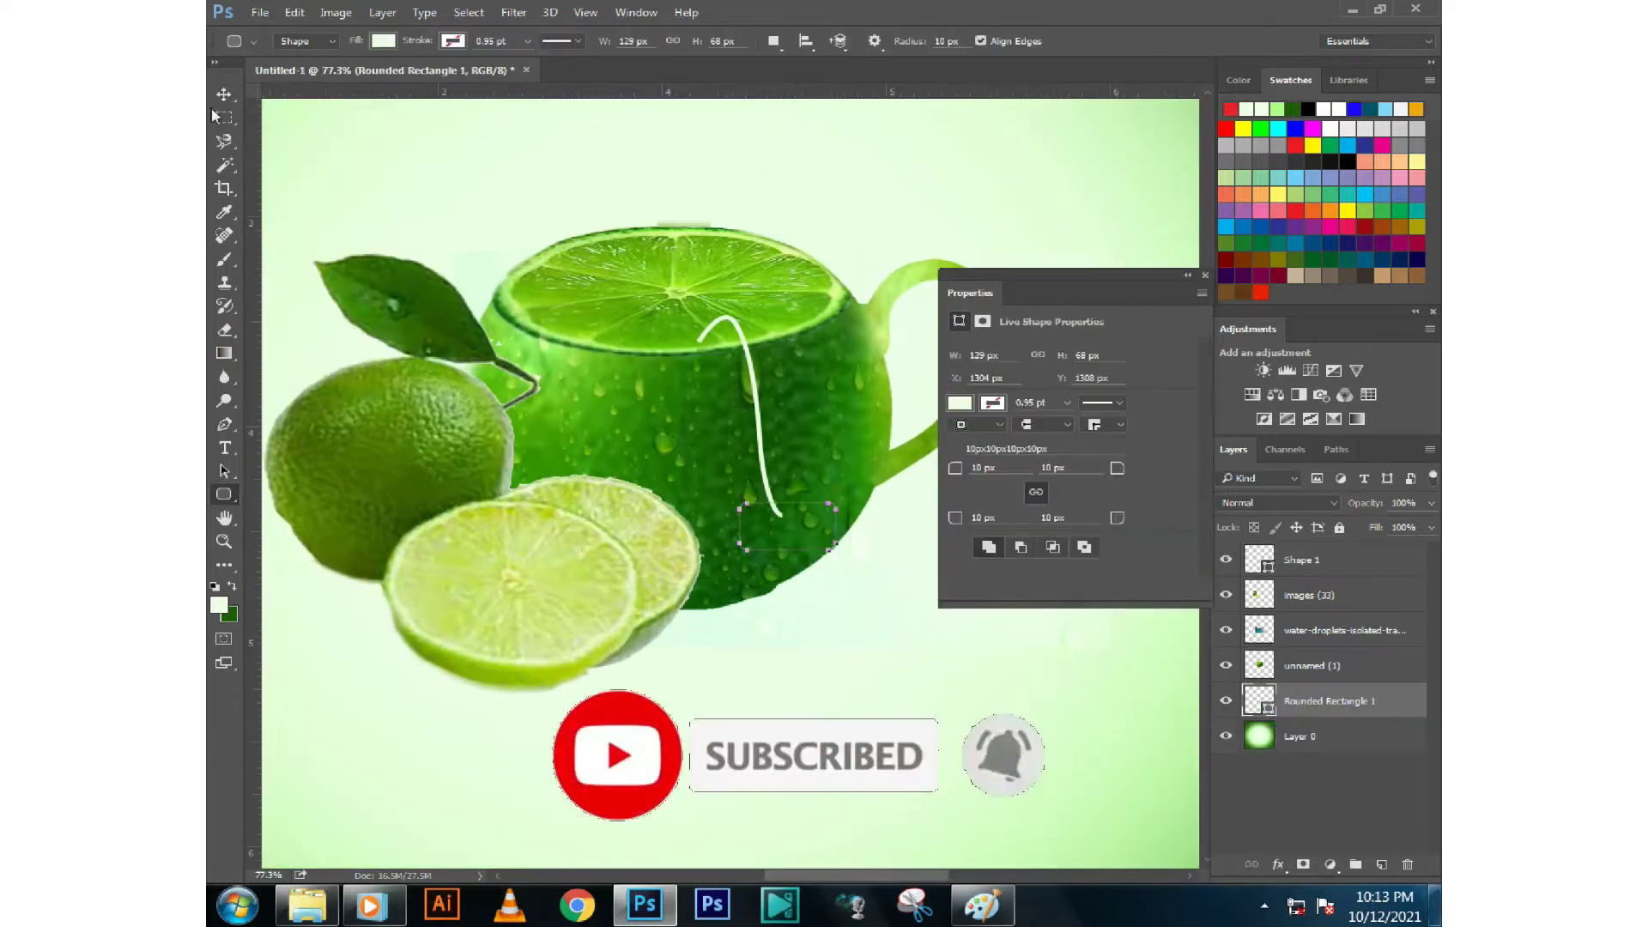
Fill the tag light green and remove its outline
click(959, 402)
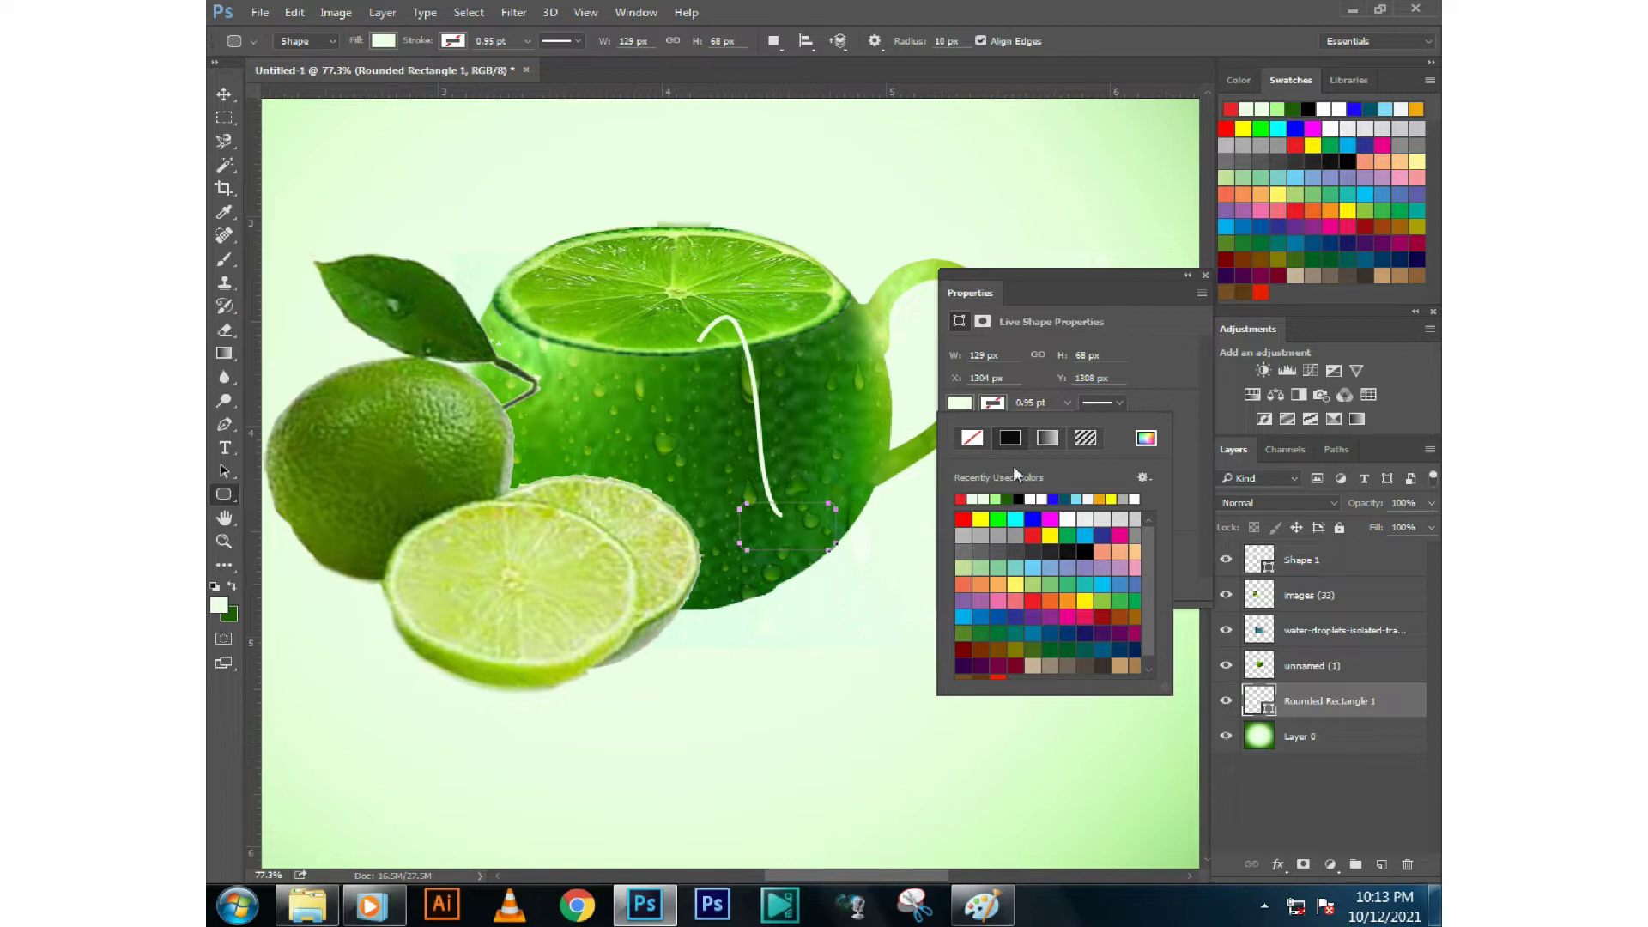
click(1146, 438)
click(477, 291)
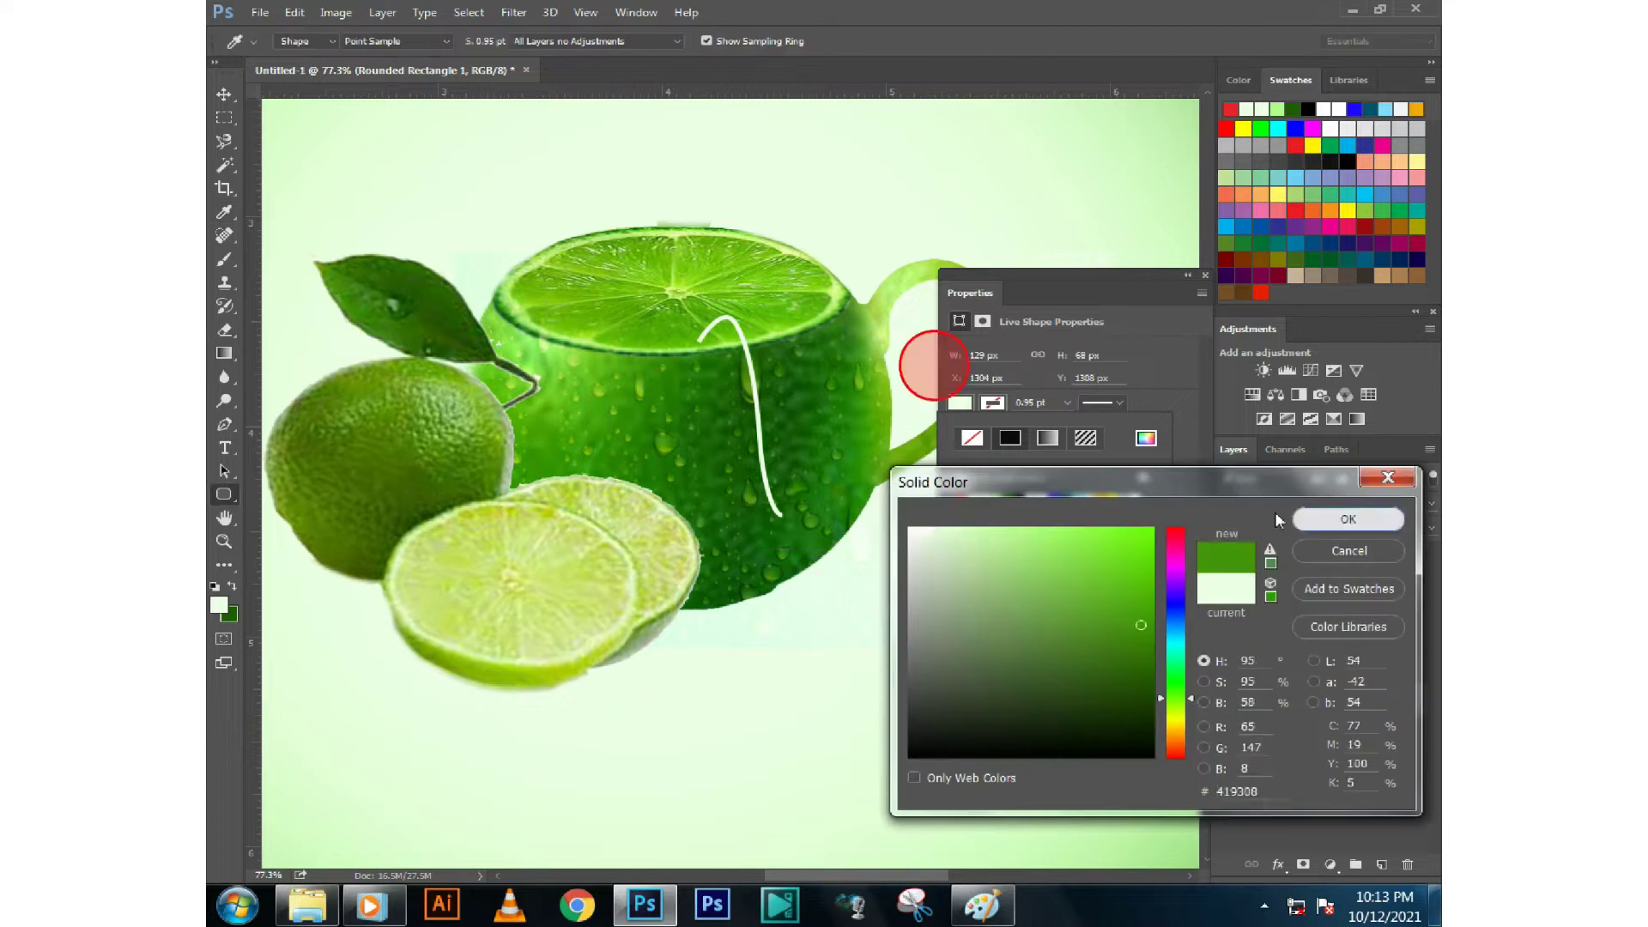
click(1343, 520)
click(989, 499)
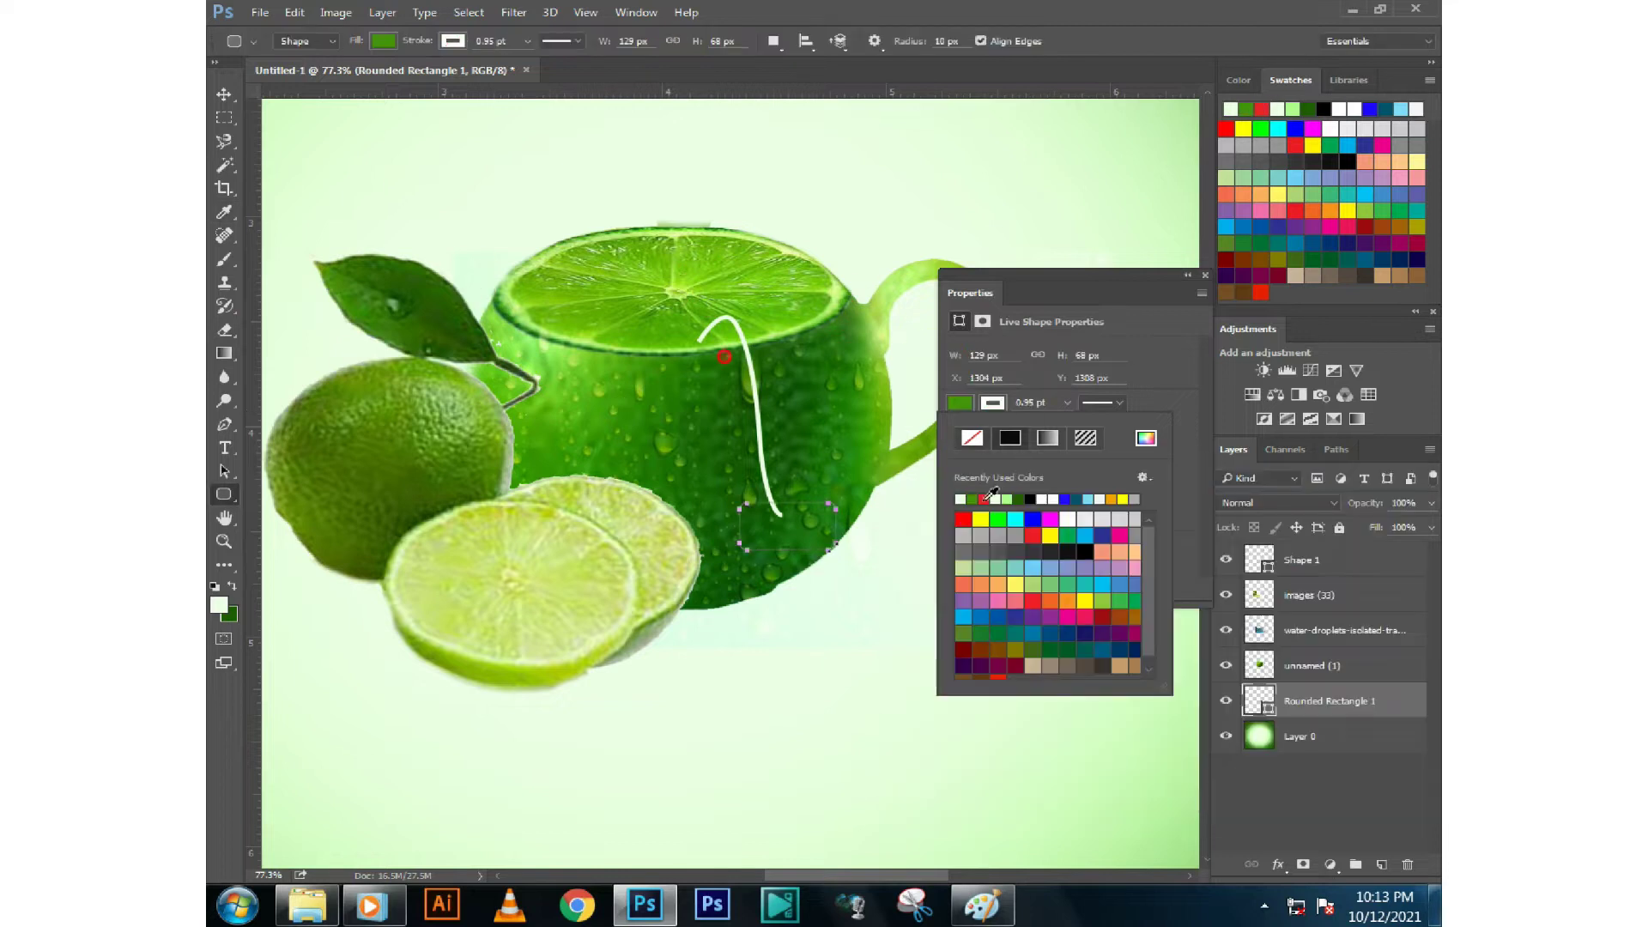
click(974, 439)
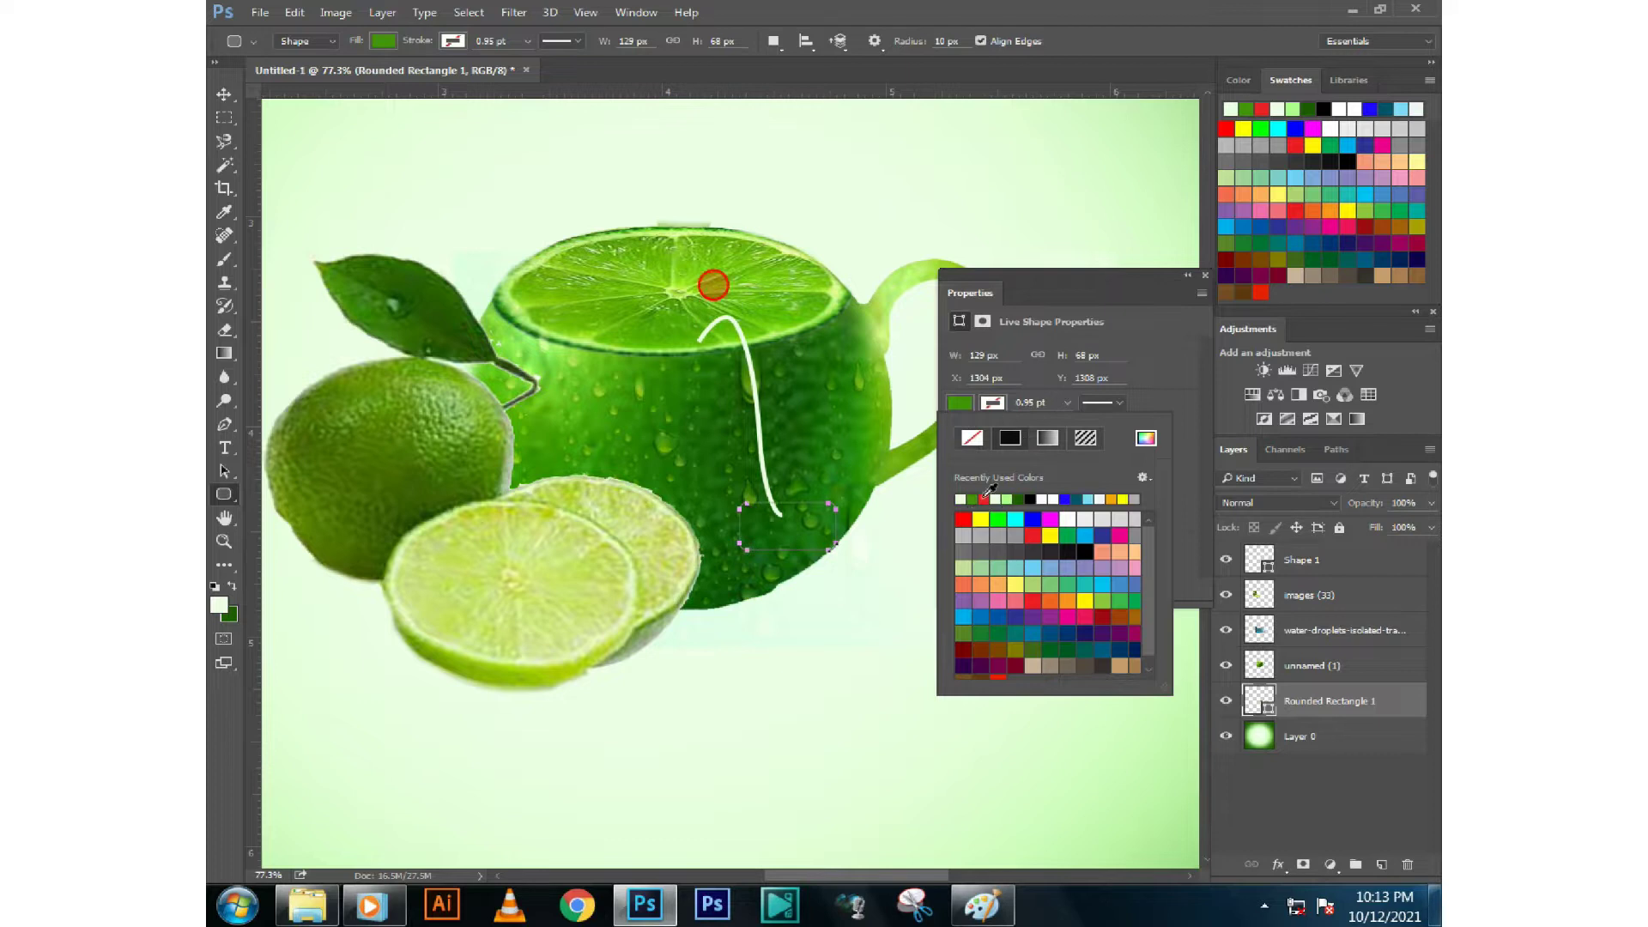
click(1033, 498)
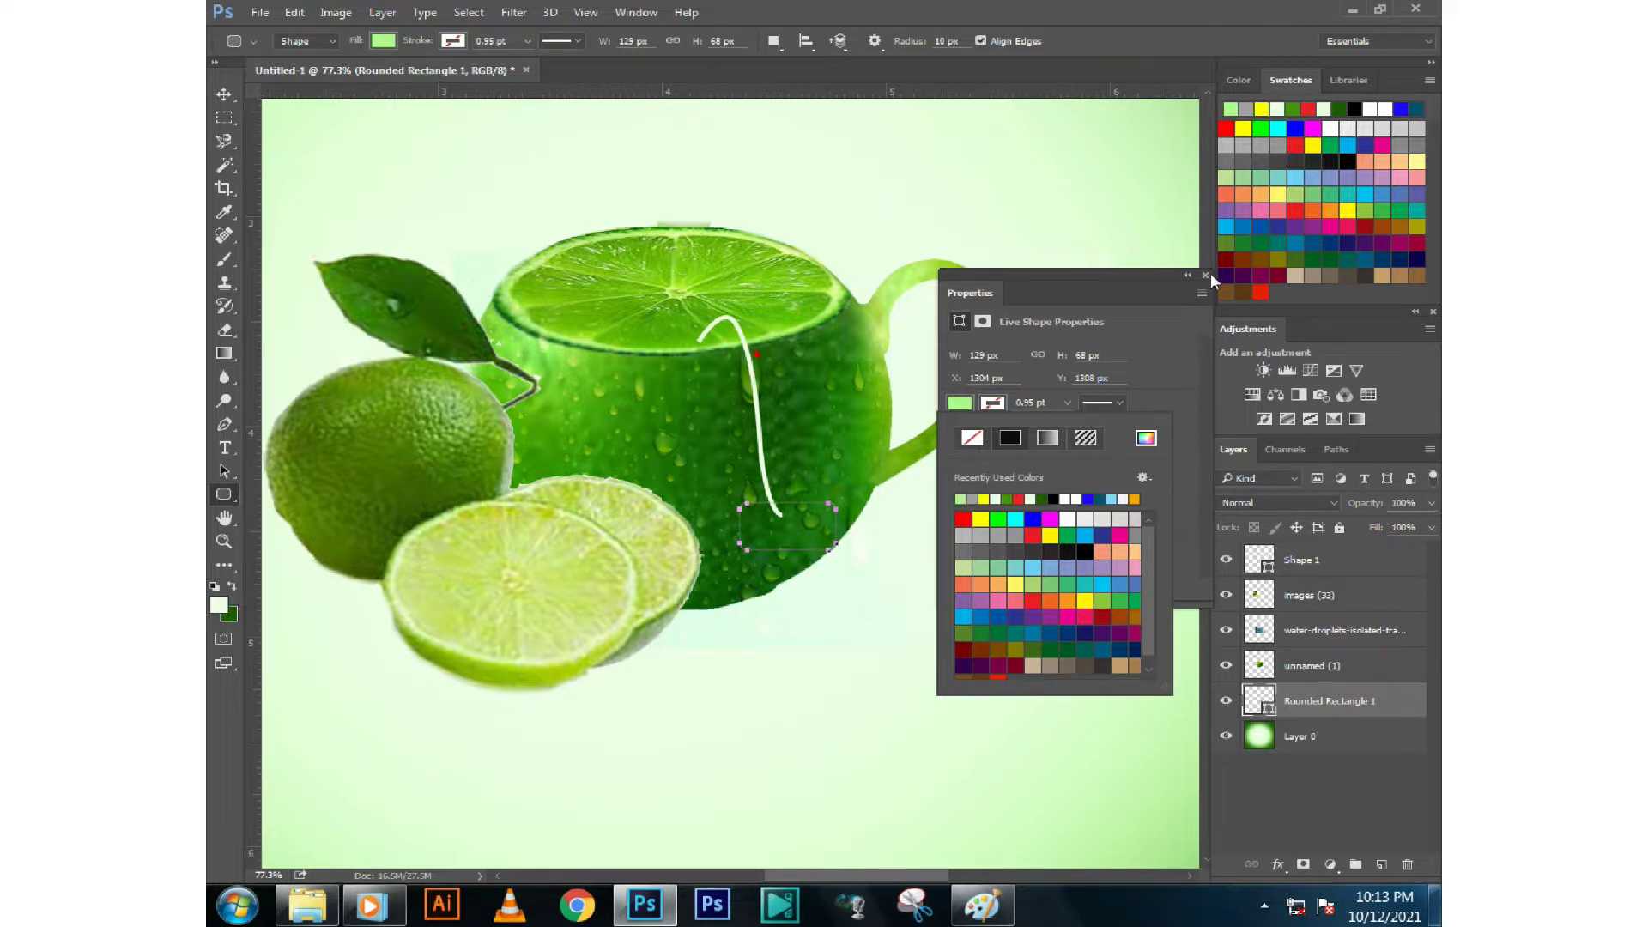
click(1205, 276)
Move the tag layer to the top, tilt it to hang from the string, and enlarge it to about 128%
drag(1260, 701, 1247, 554)
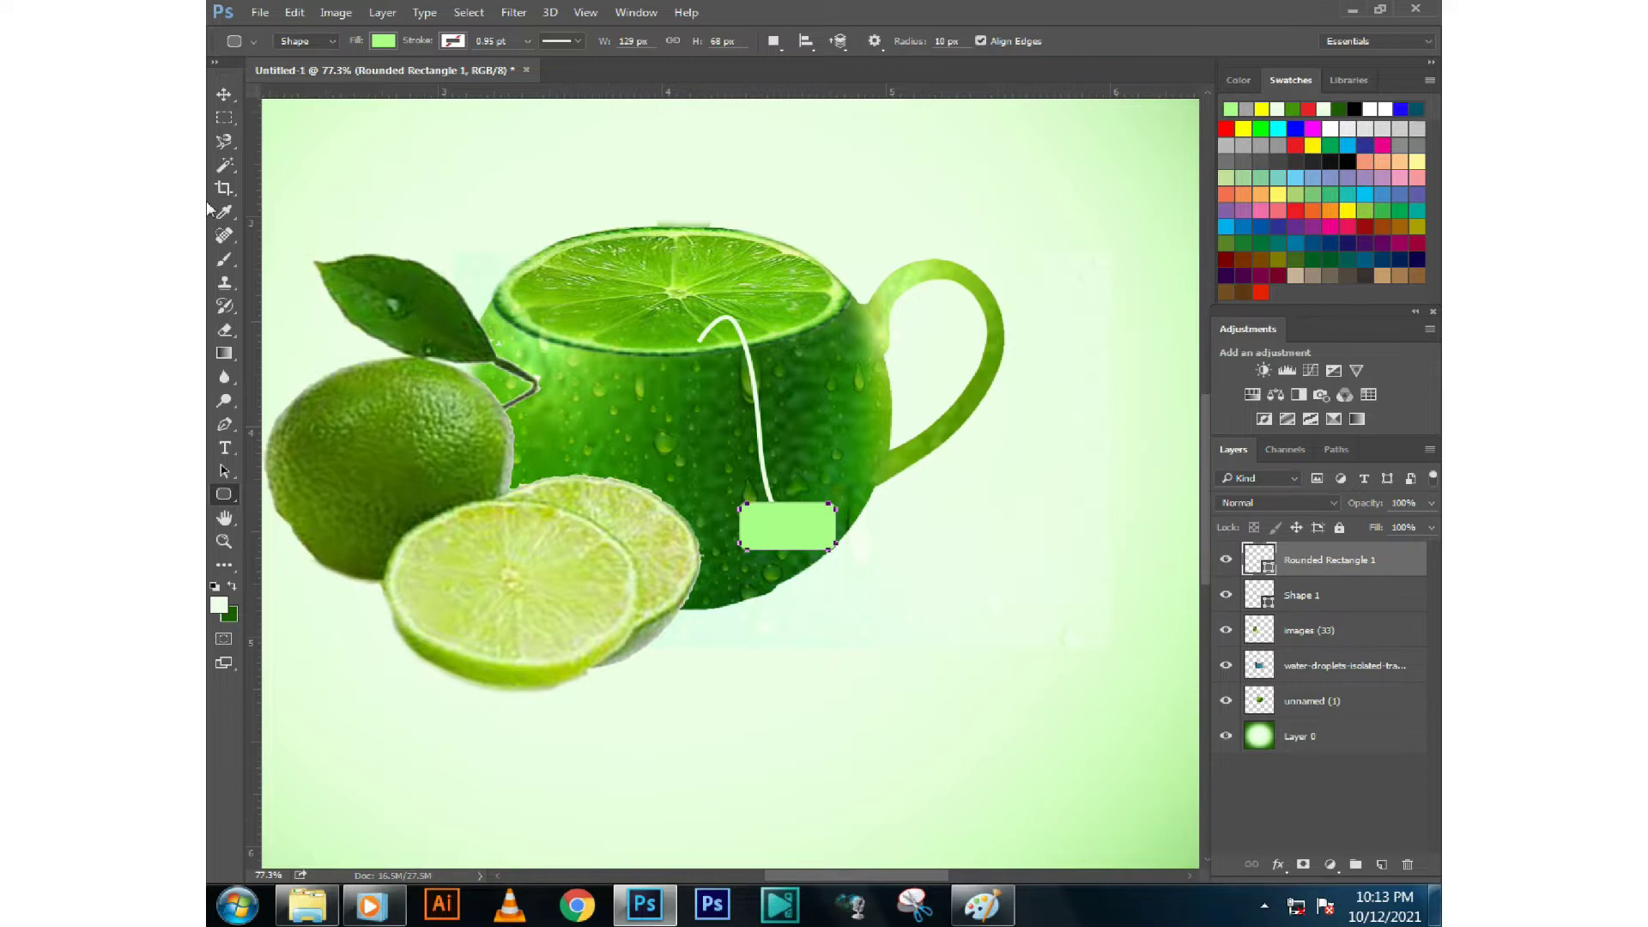
key(v)
scroll(773, 533, up, 2)
drag(772, 532, 755, 533)
key(ctrl+t)
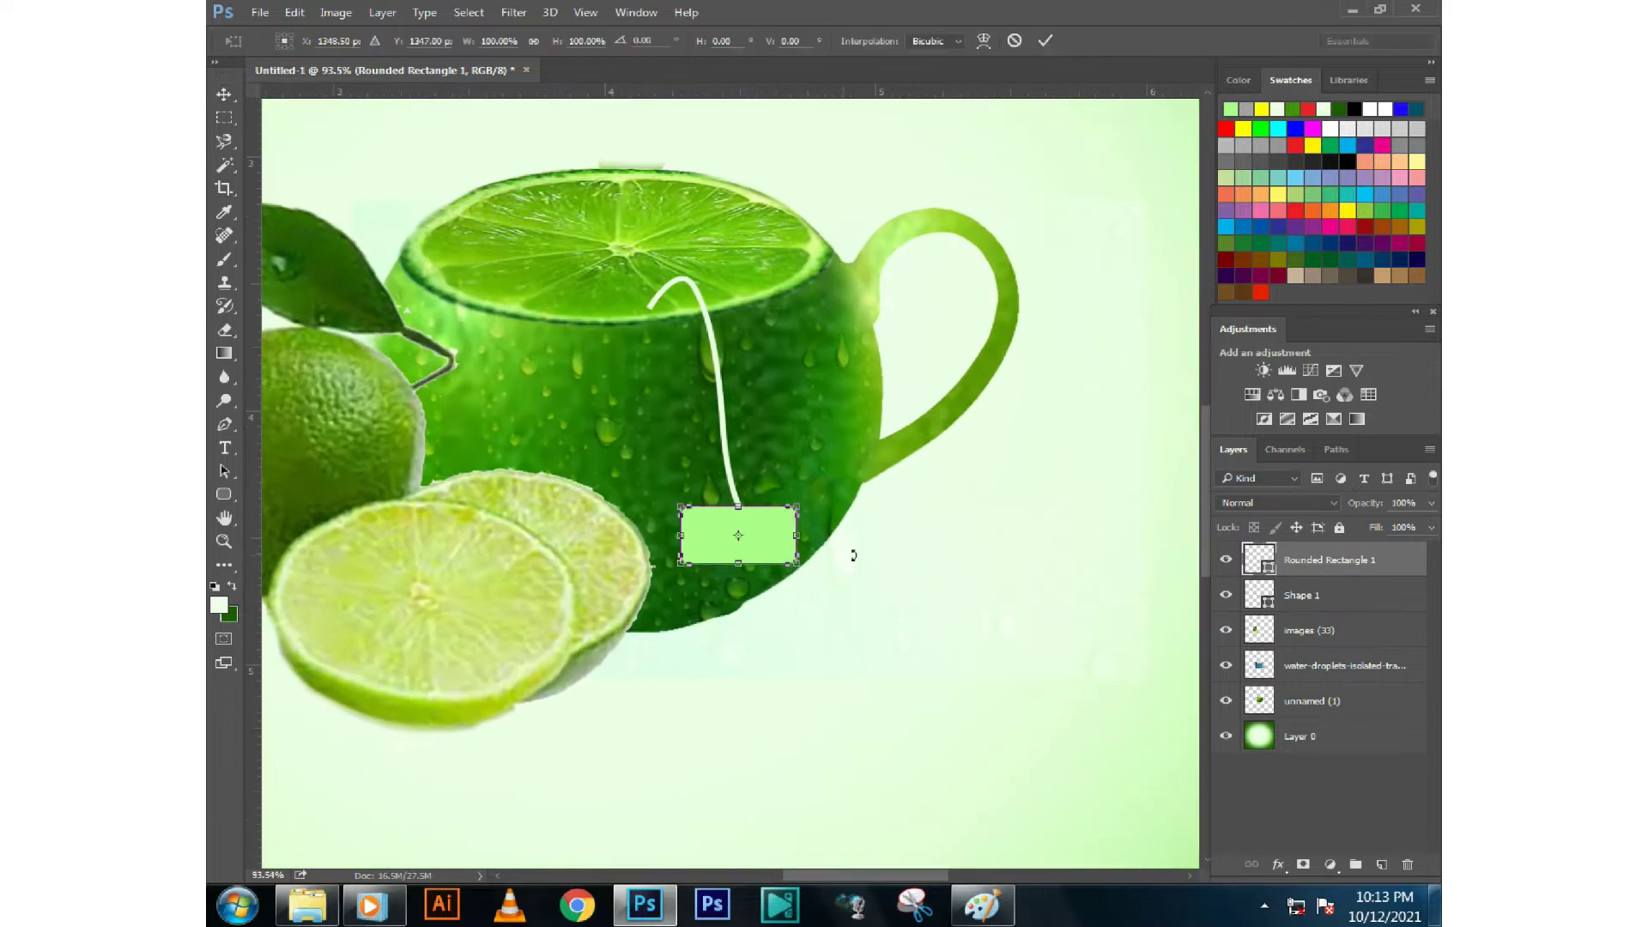
drag(853, 556, 825, 464)
drag(773, 534, 772, 531)
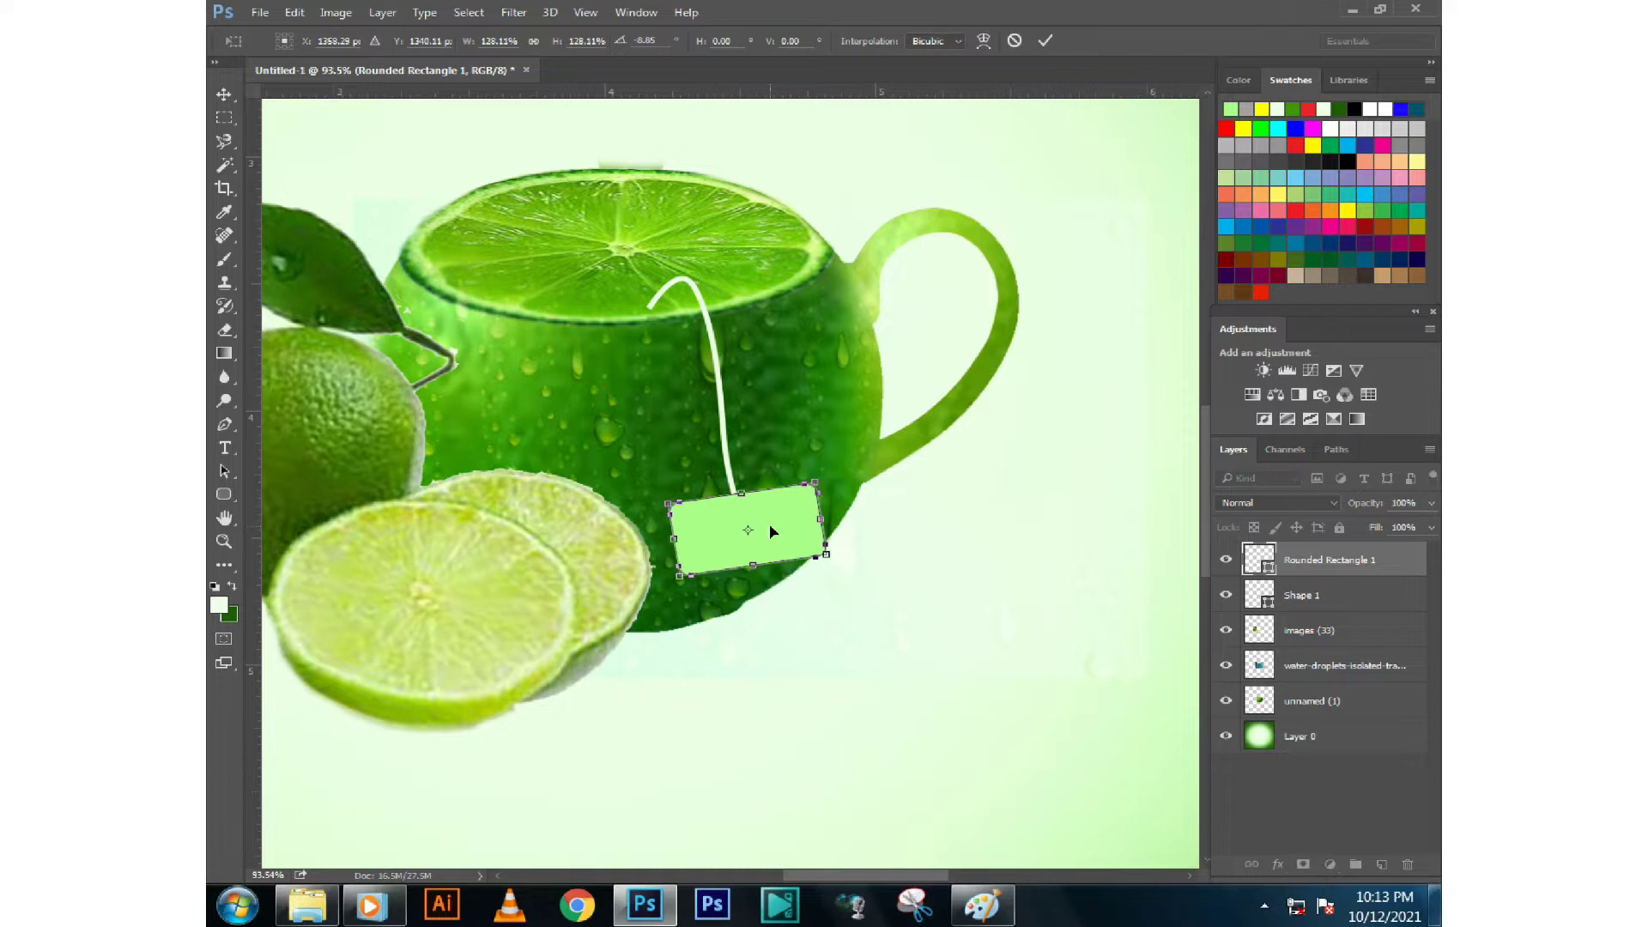
key(Return)
Draw a small ellipse where the string meets the tag, then reselect the tag's layer
scroll(770, 523, up, 4)
scroll(751, 523, up, 2)
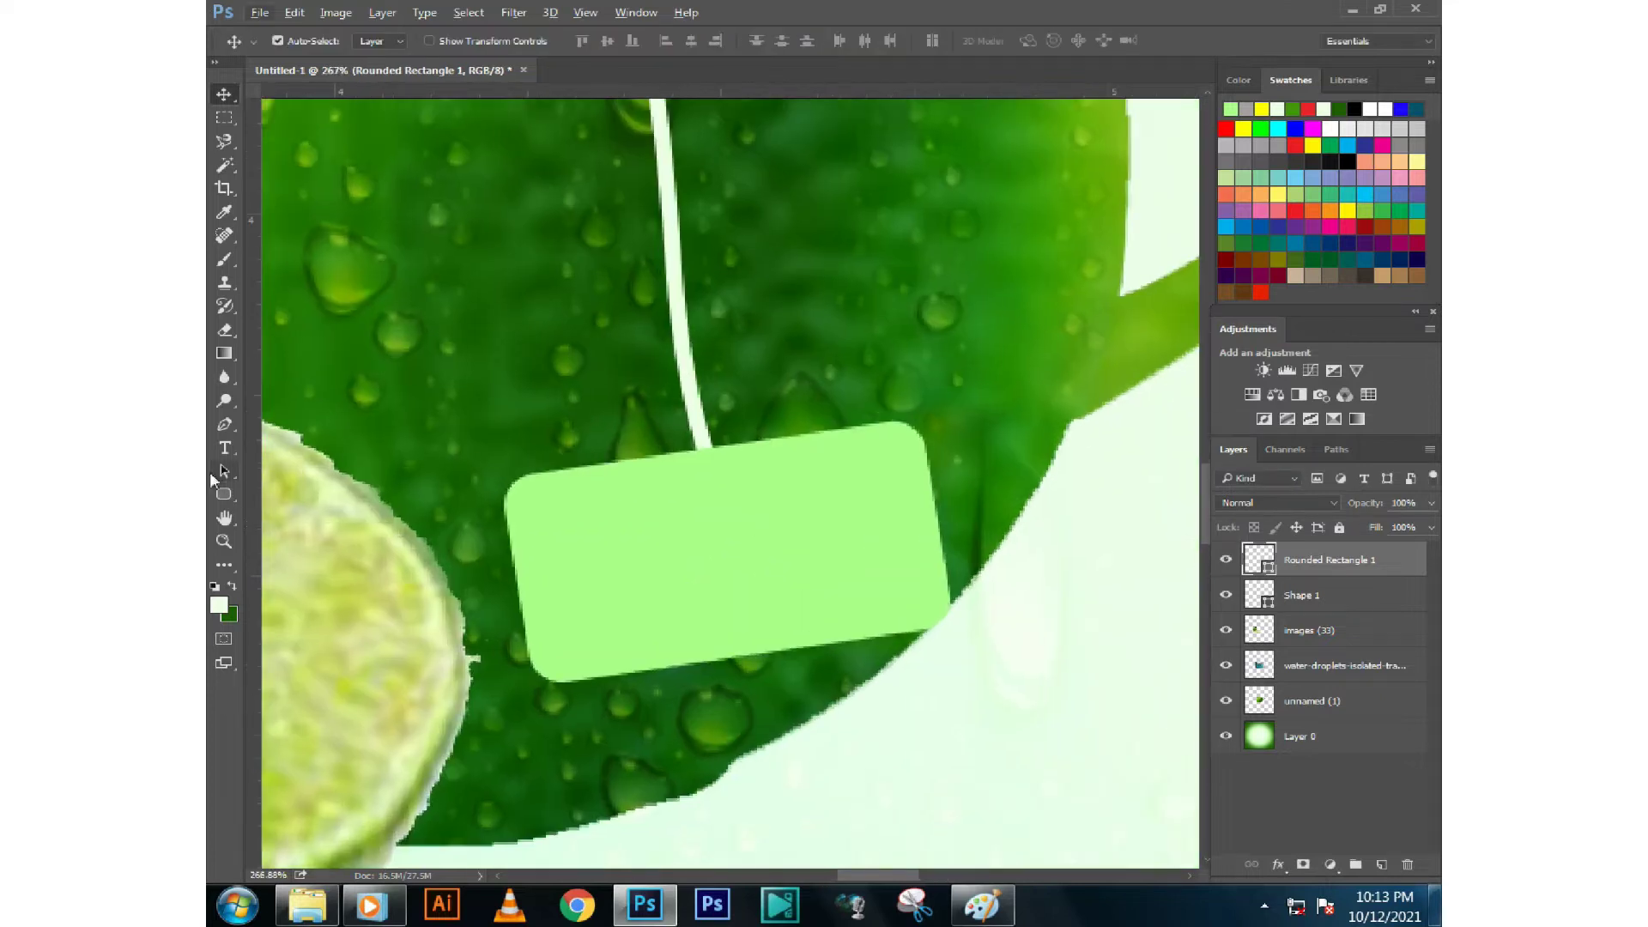
right_click(224, 495)
click(283, 521)
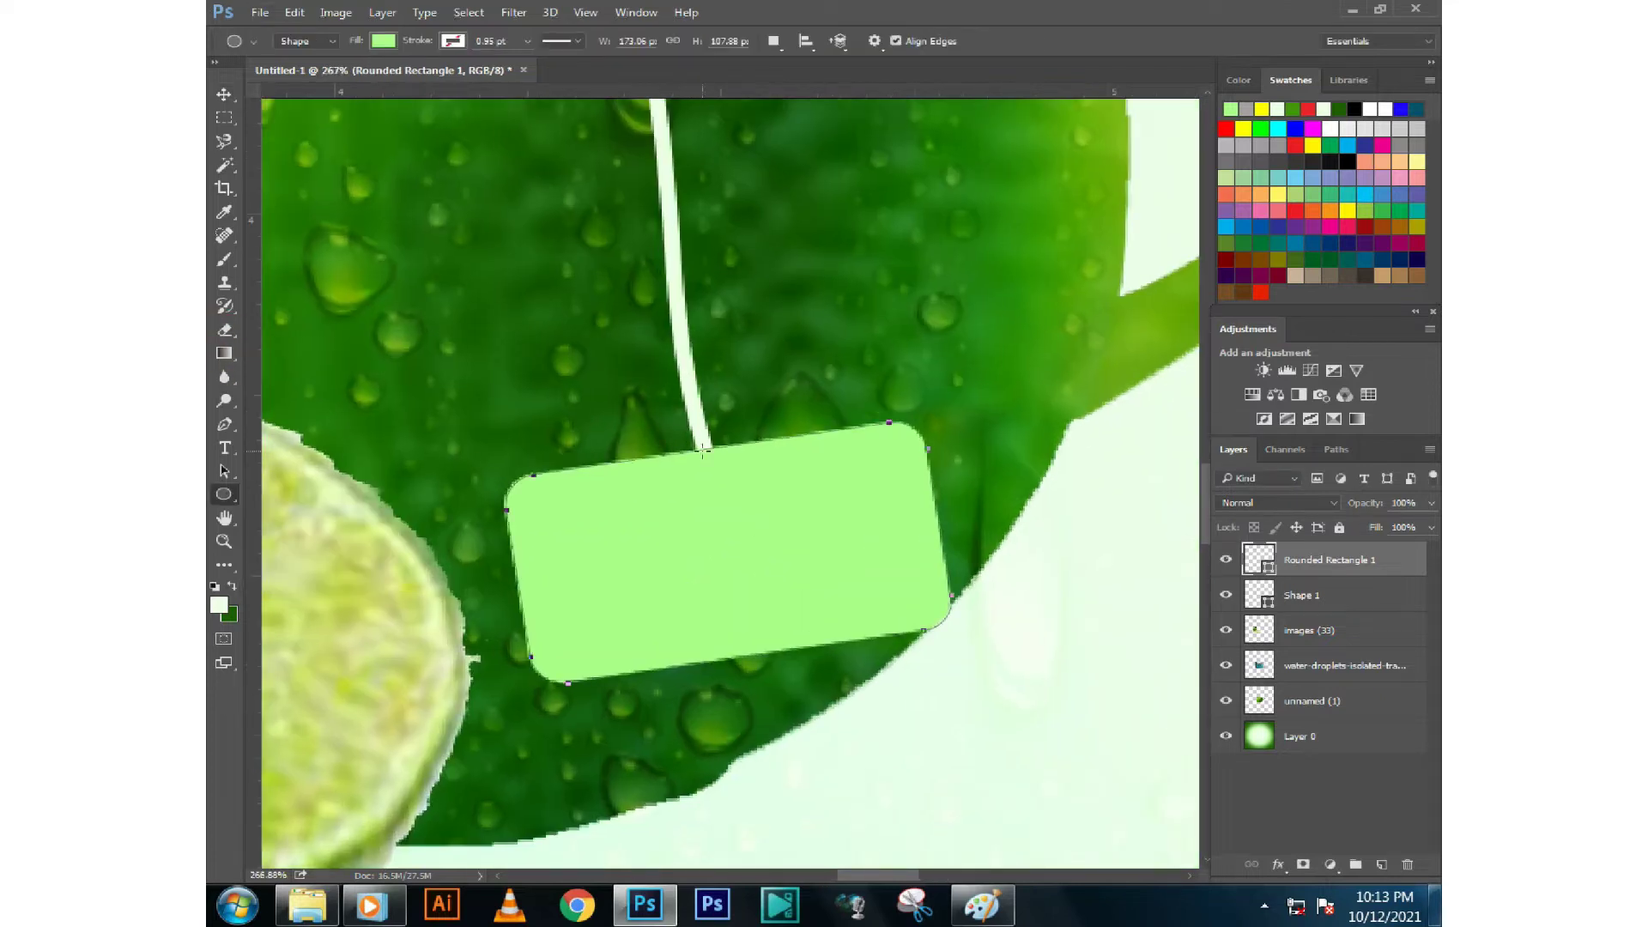
drag(699, 458, 717, 477)
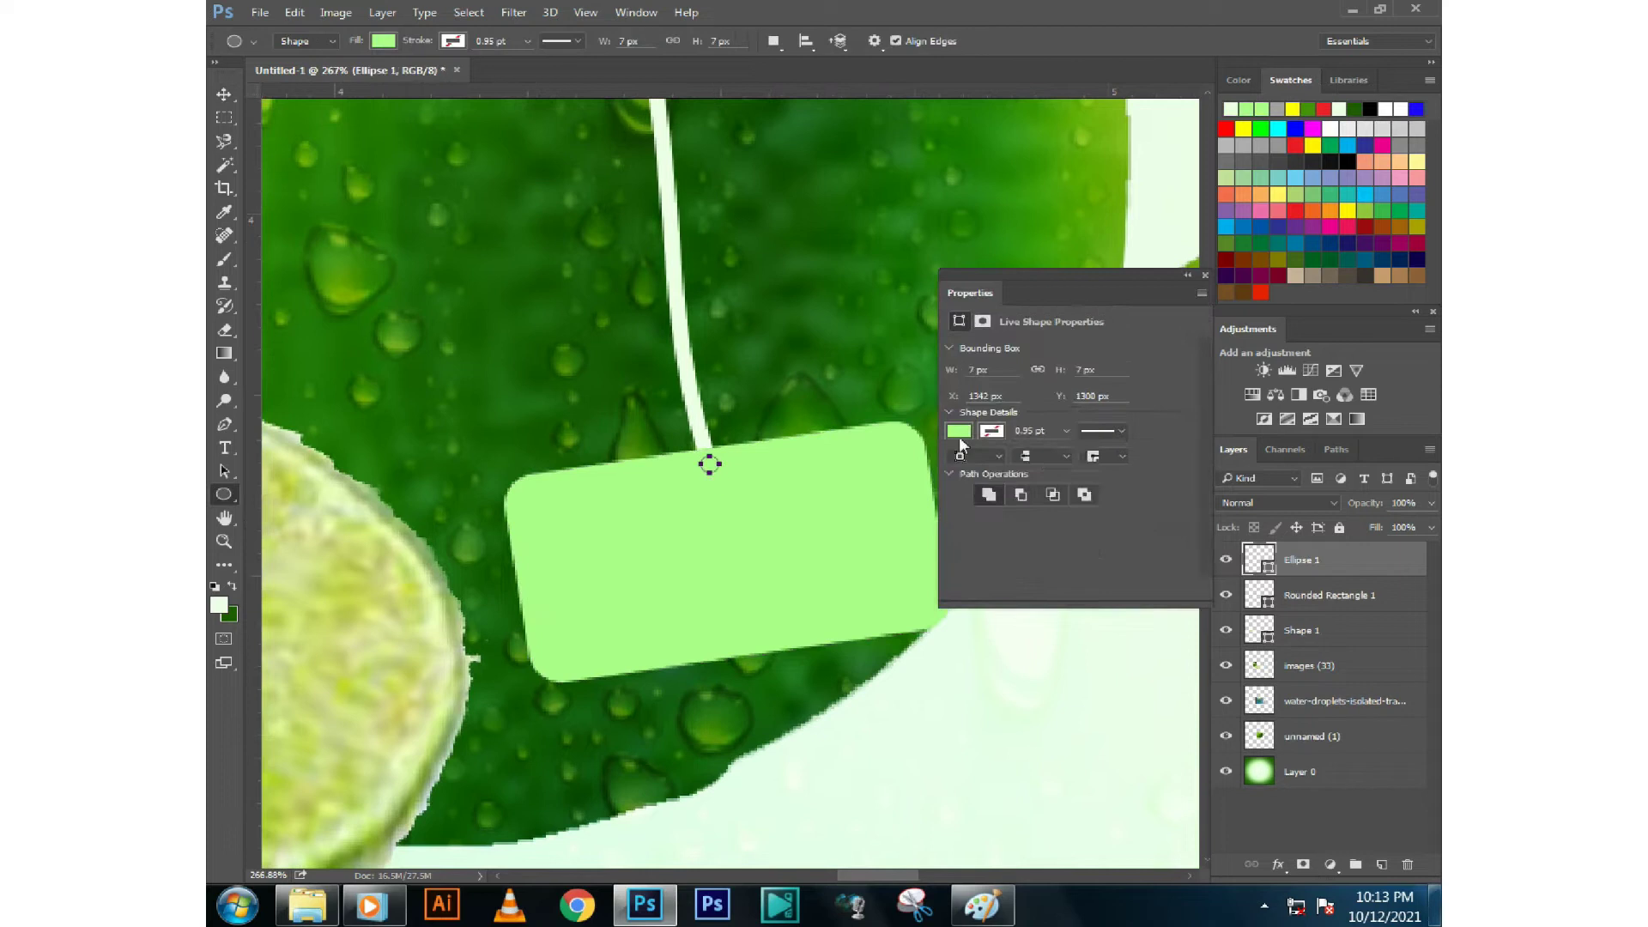
click(959, 430)
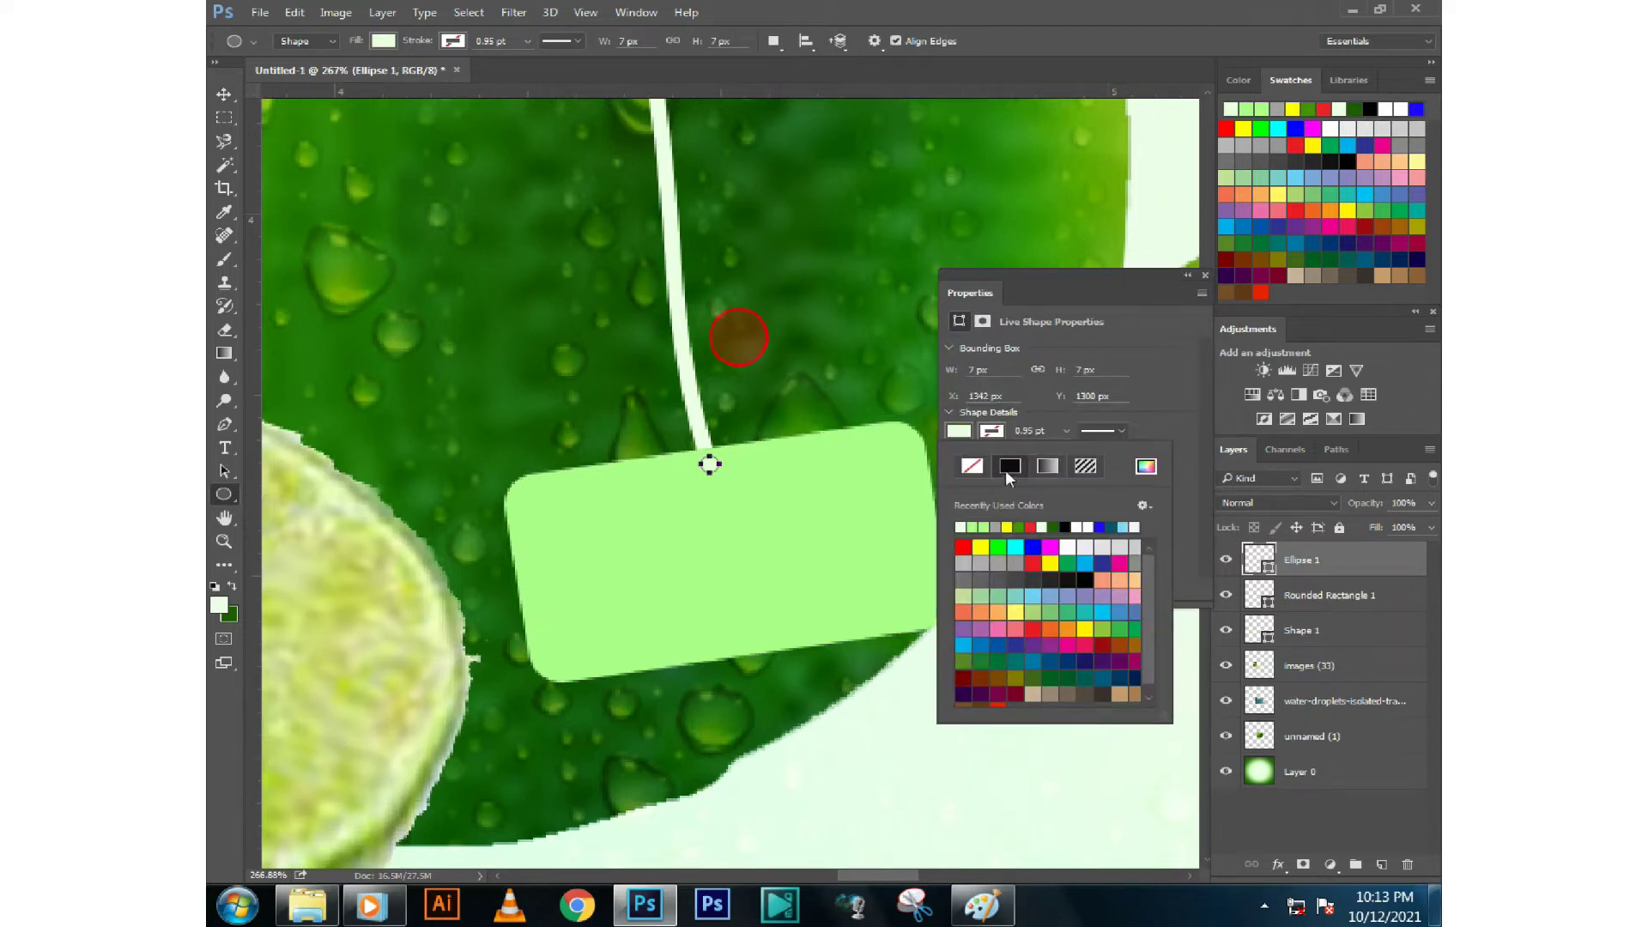
click(1205, 276)
click(224, 93)
key(ctrl+0)
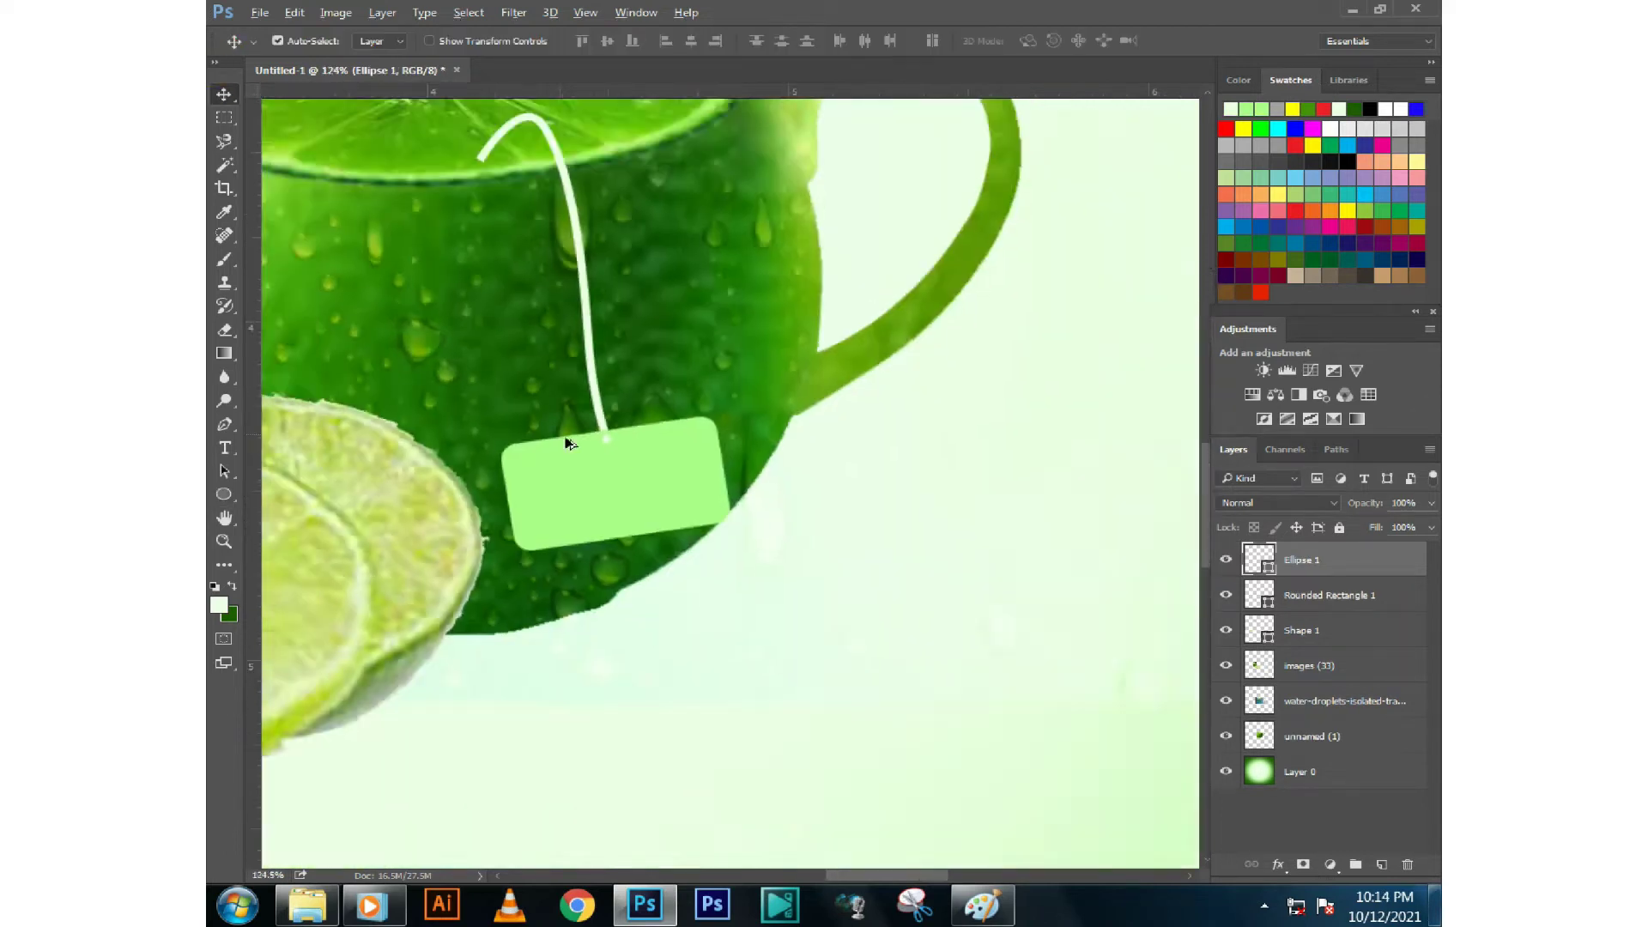
scroll(743, 539, down, 2)
scroll(718, 508, up, 3)
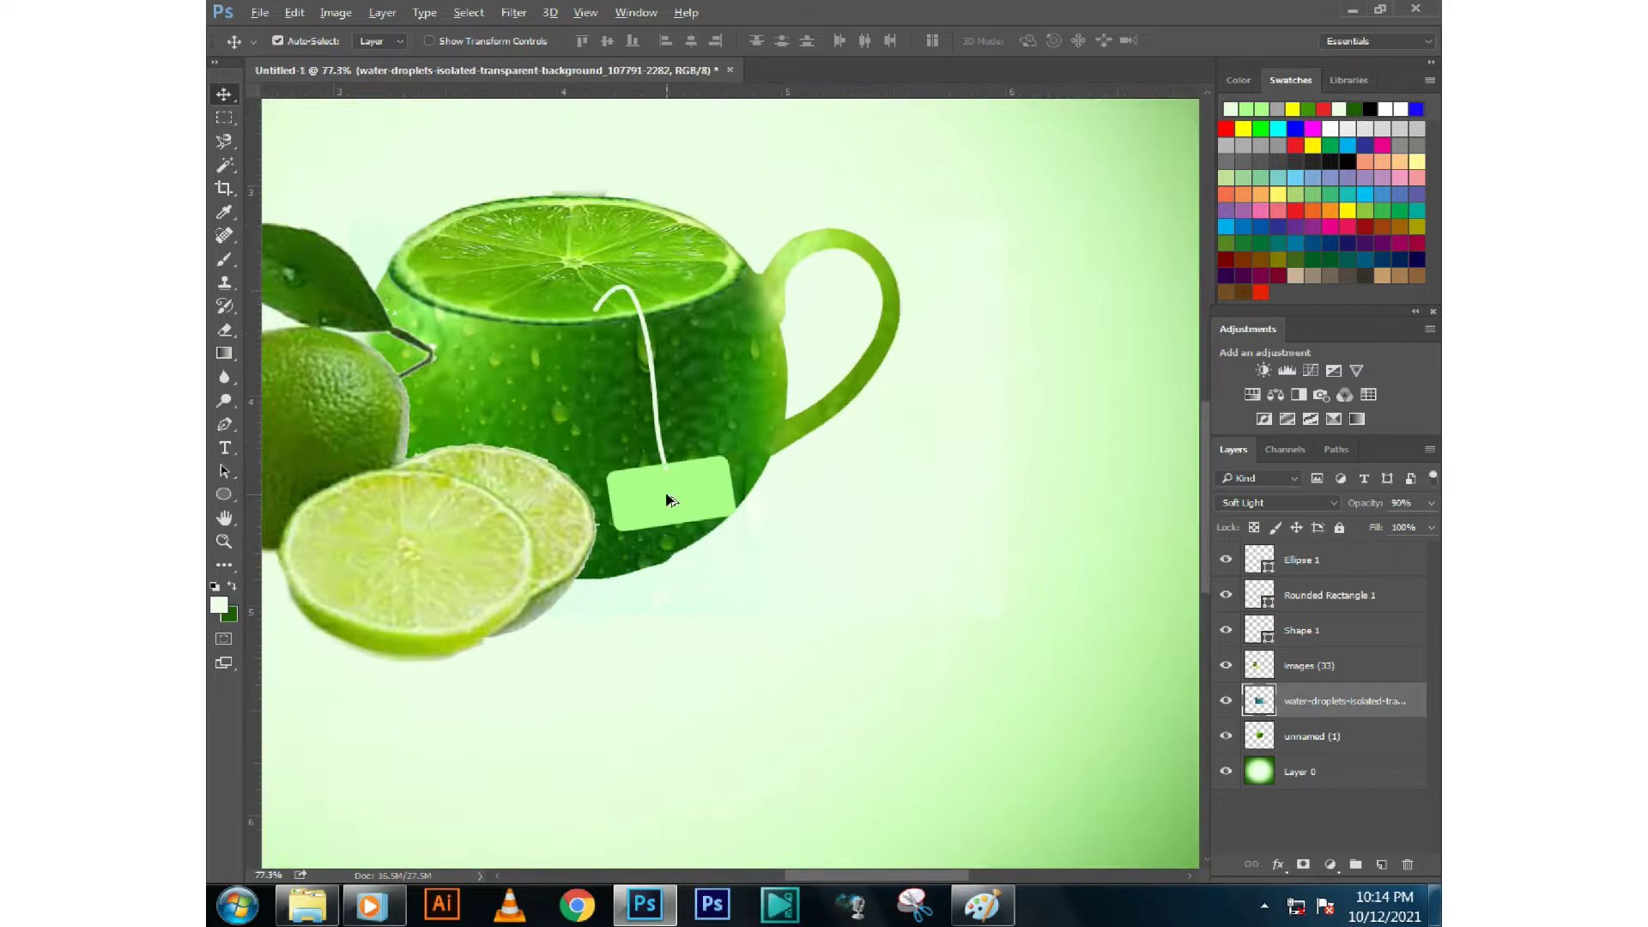
click(674, 494)
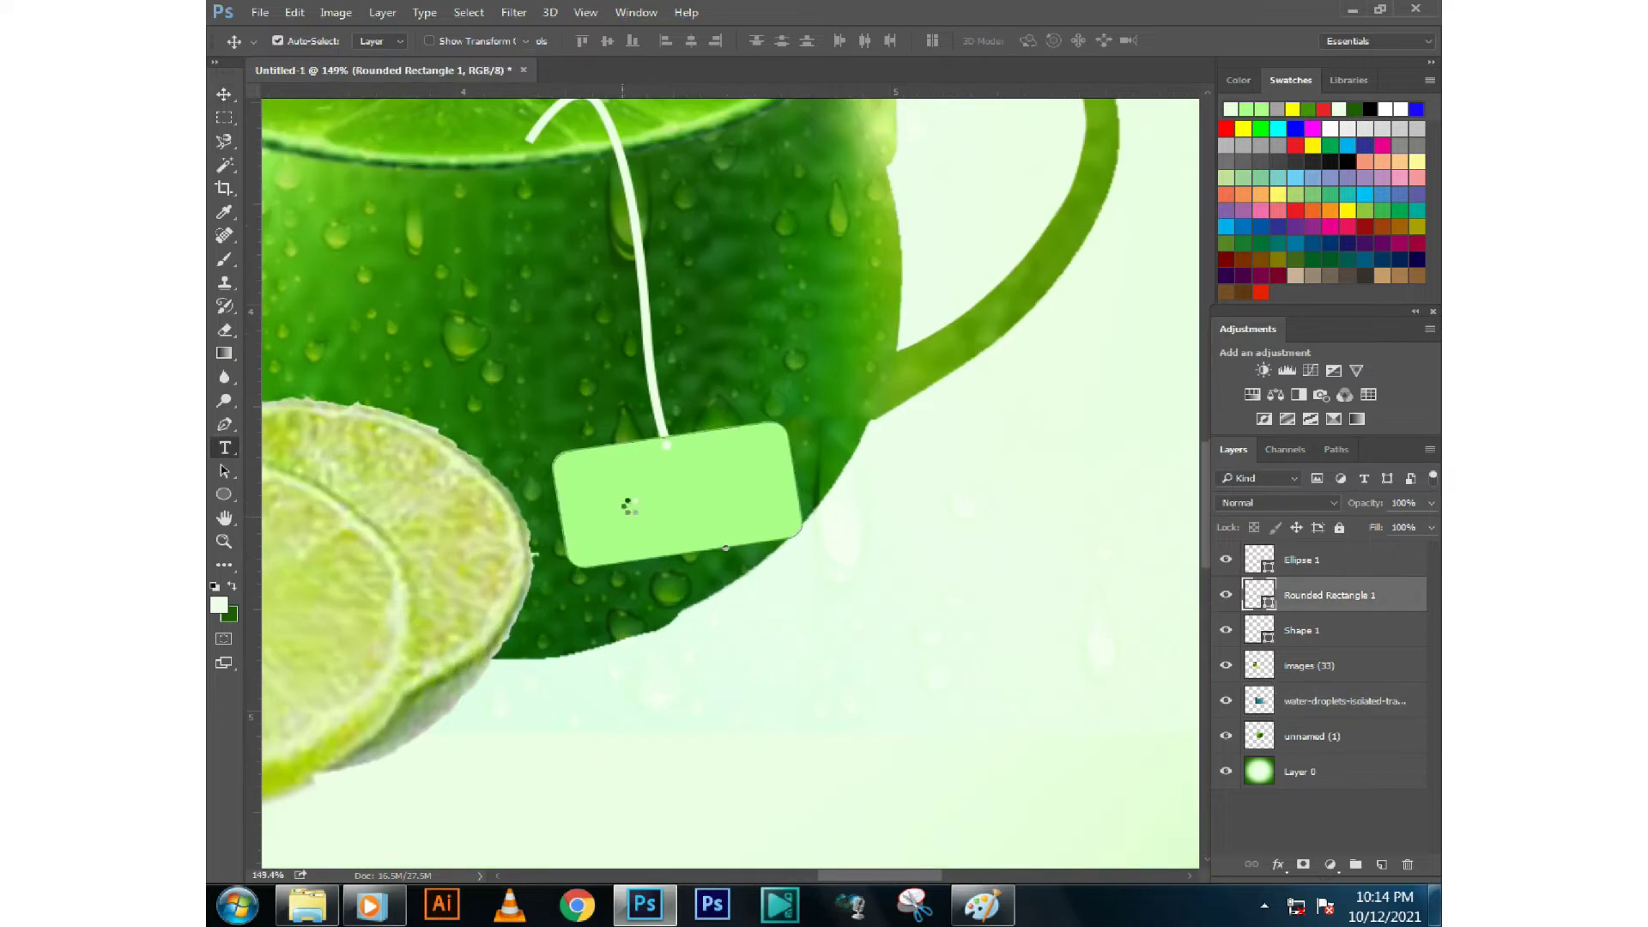
Discard the stray 'L' text layer and the empty text box on the tag
click(636, 502)
text(L)
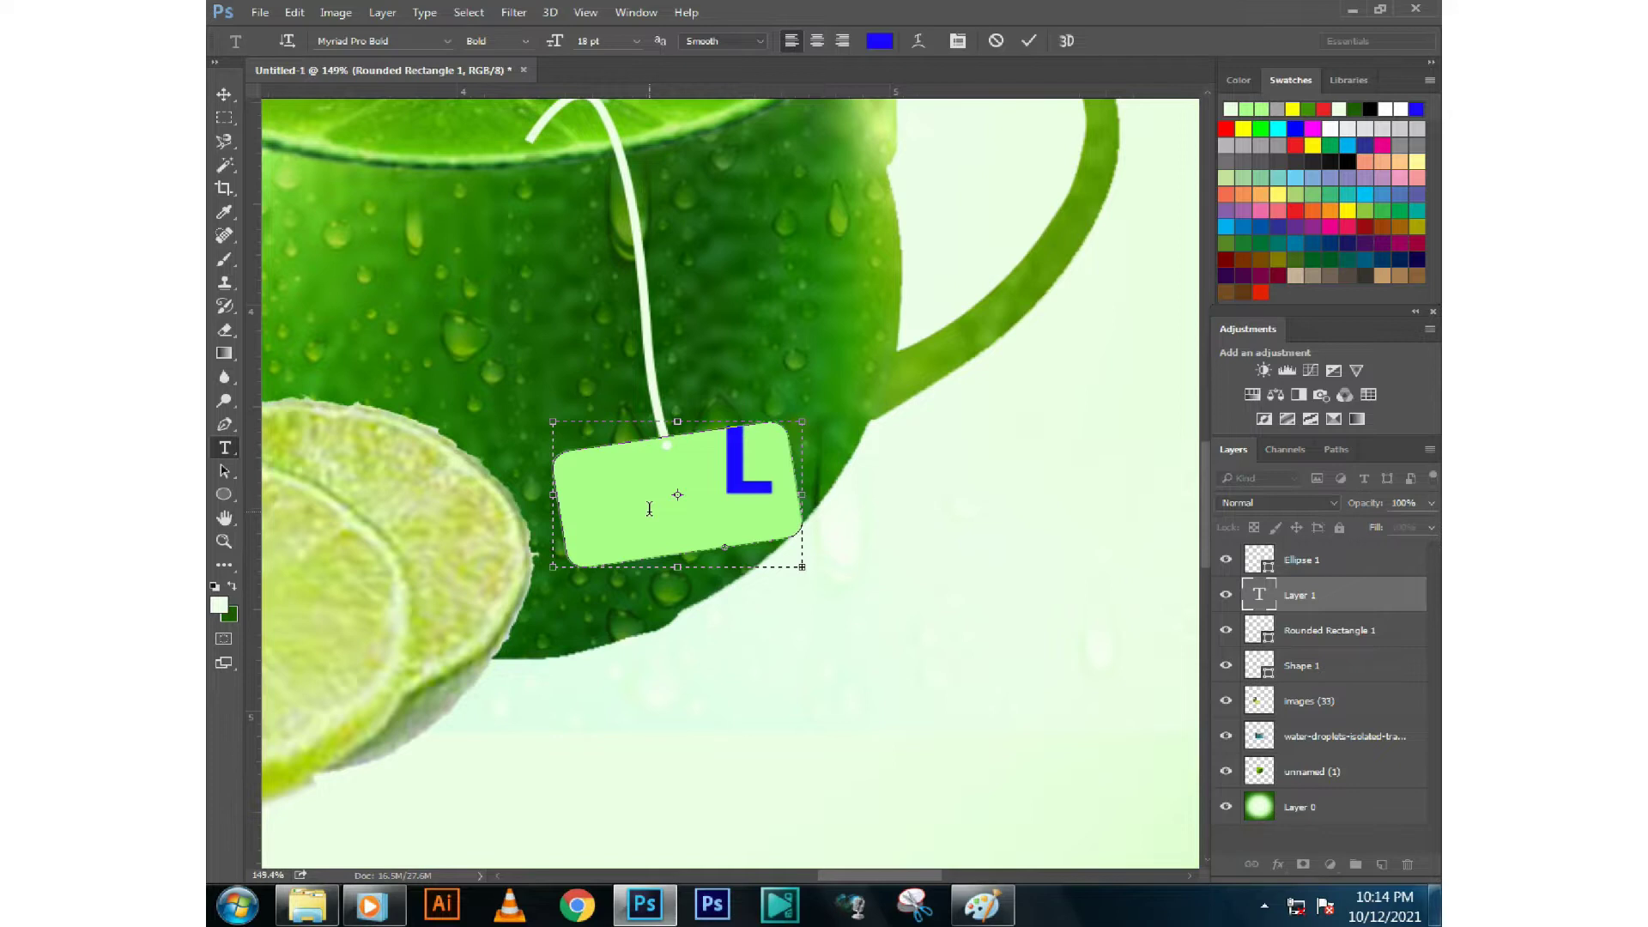
drag(777, 510, 871, 511)
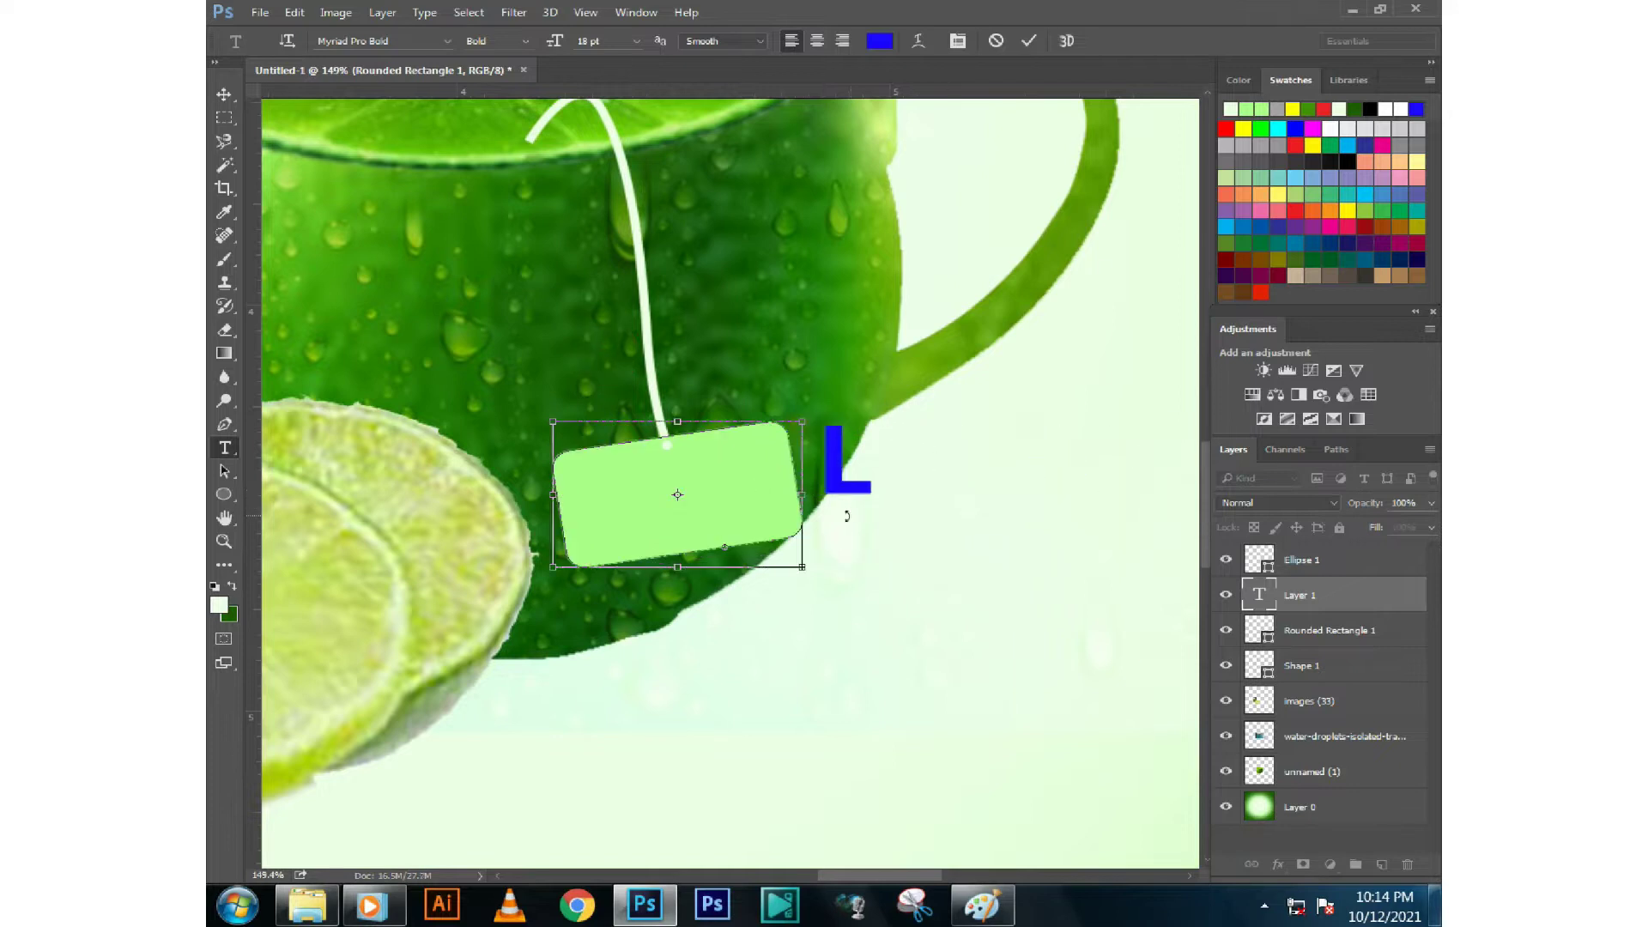
key(ctrl+z)
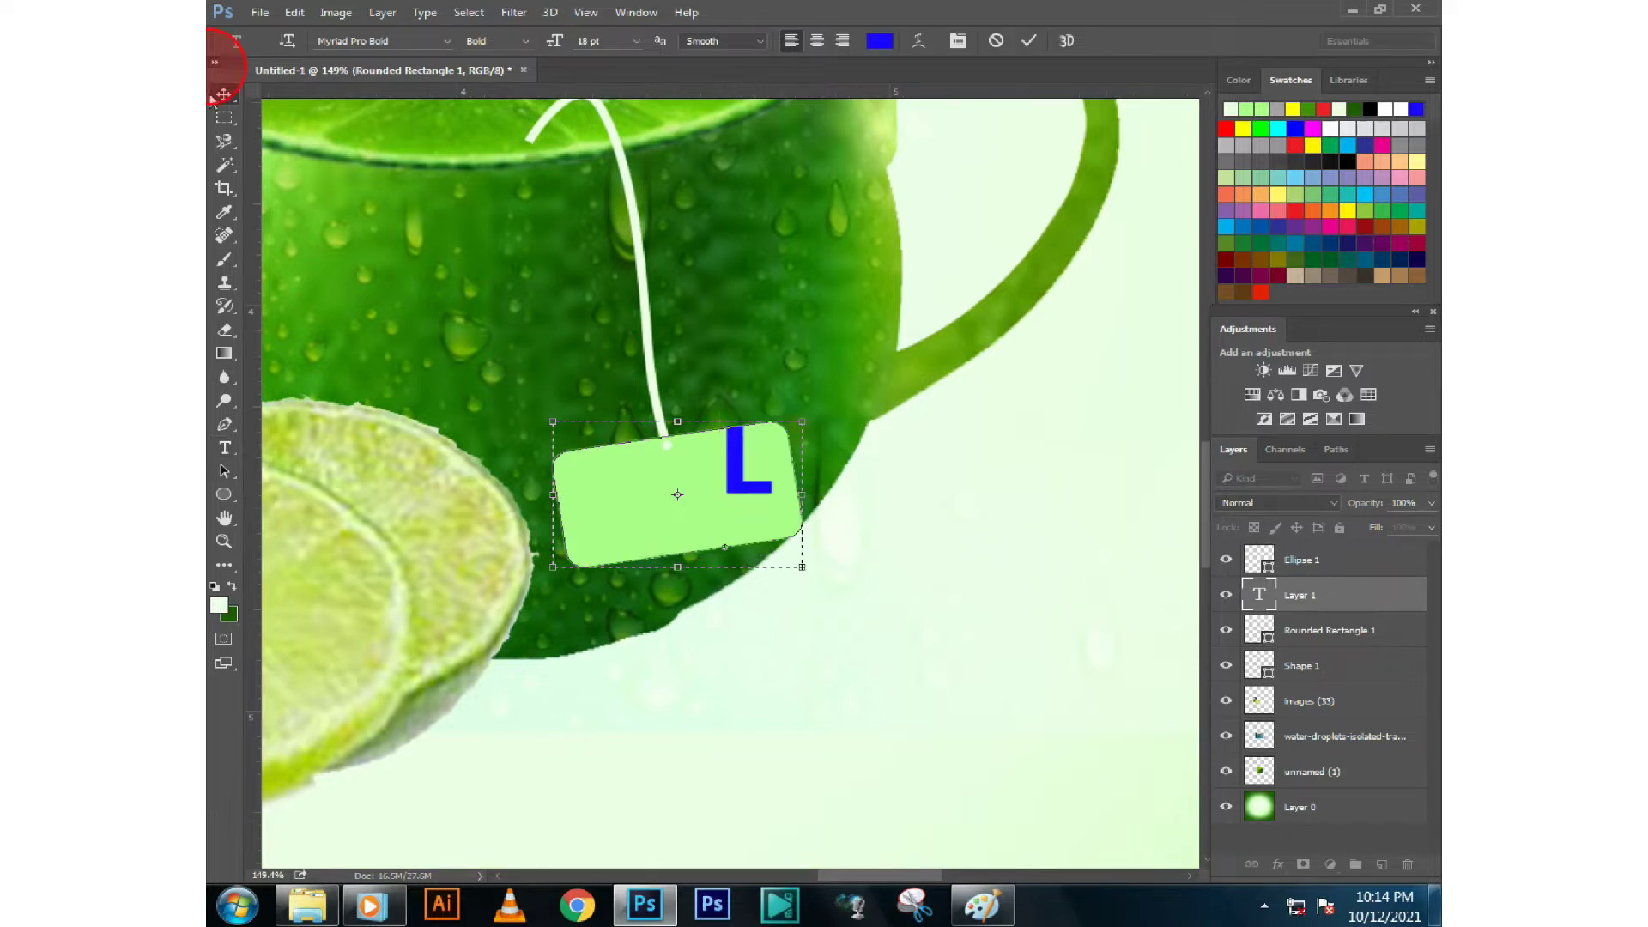
click(222, 94)
key(Delete)
key(t)
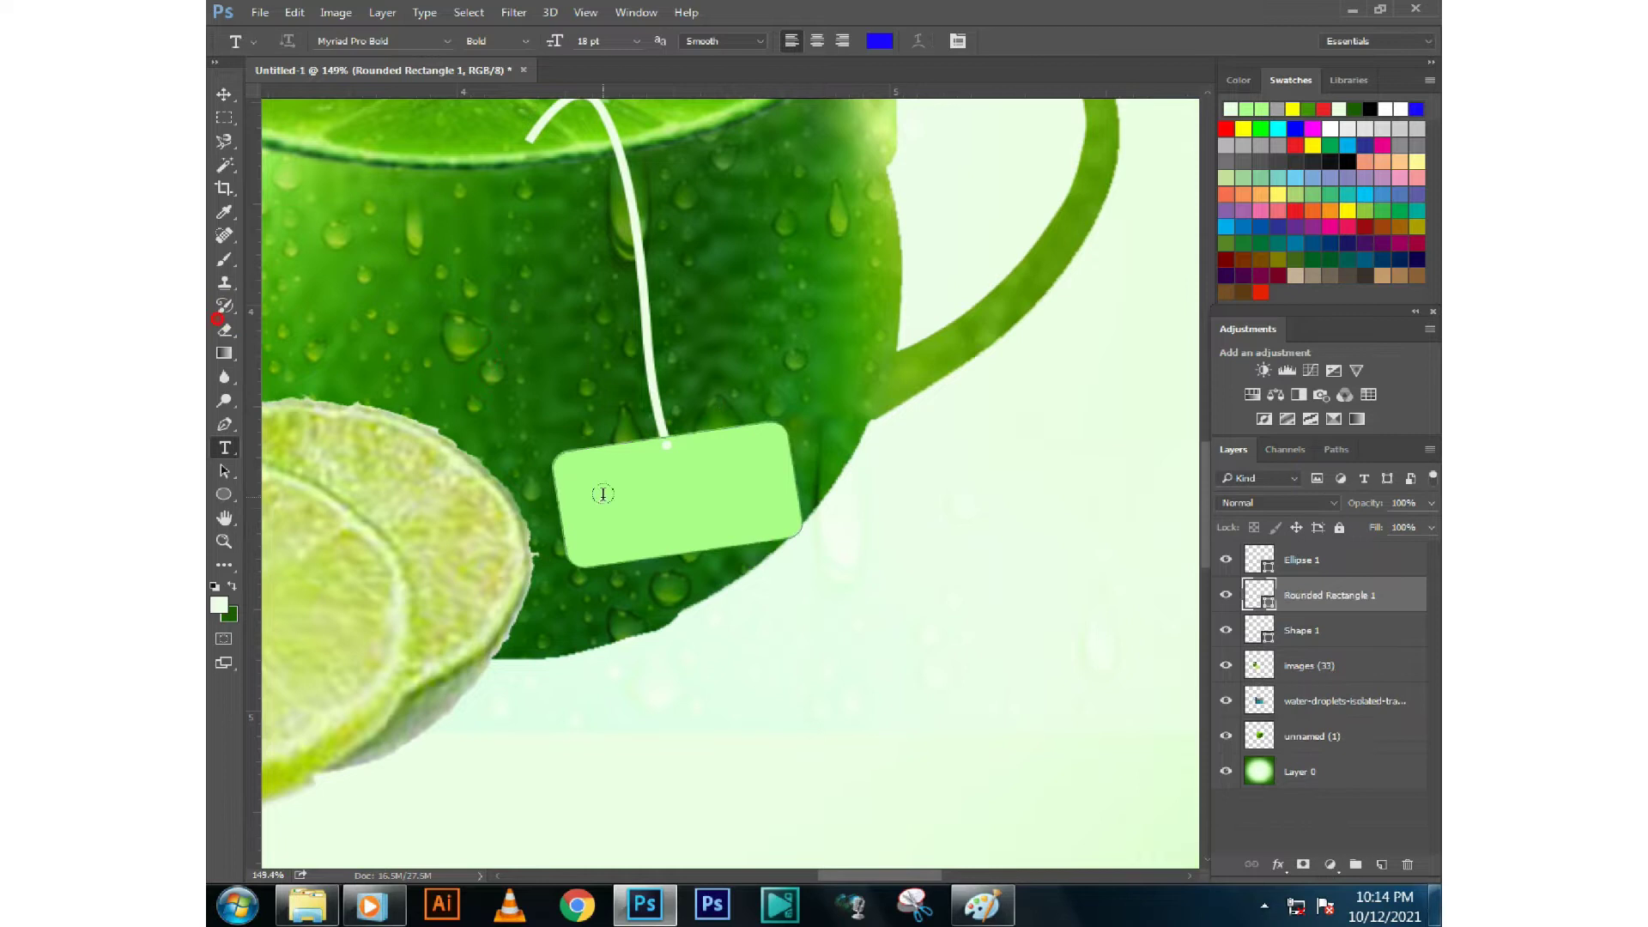
click(604, 493)
key(Escape)
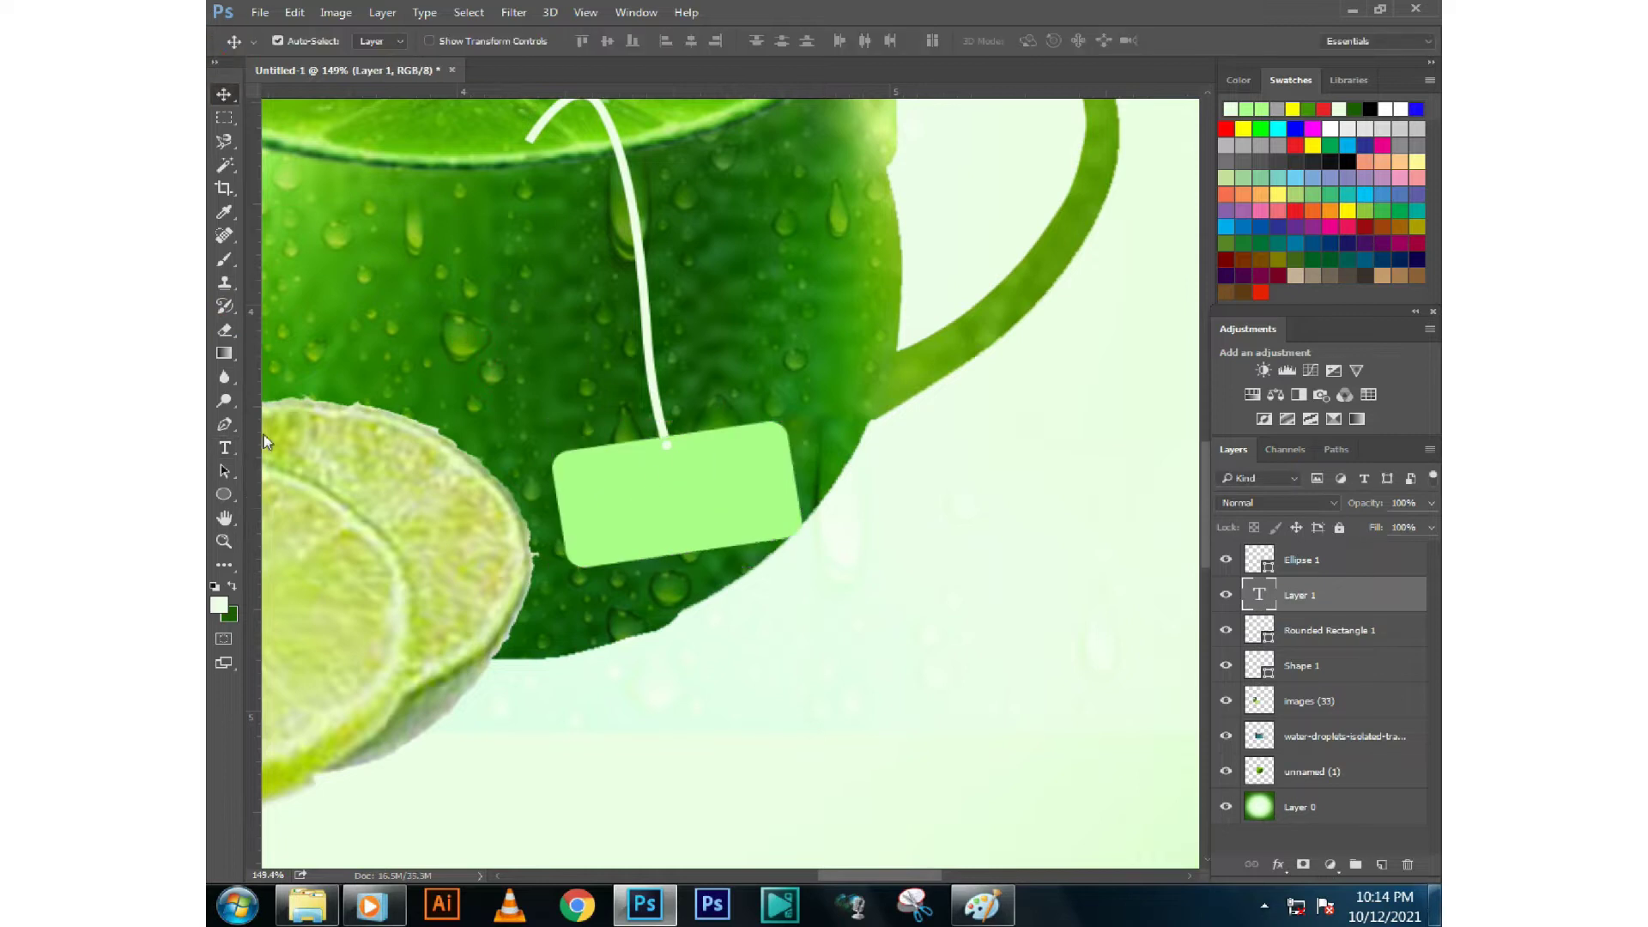
Start a horizontal text box inside the tag with 6 pt type
right_click(235, 451)
click(325, 447)
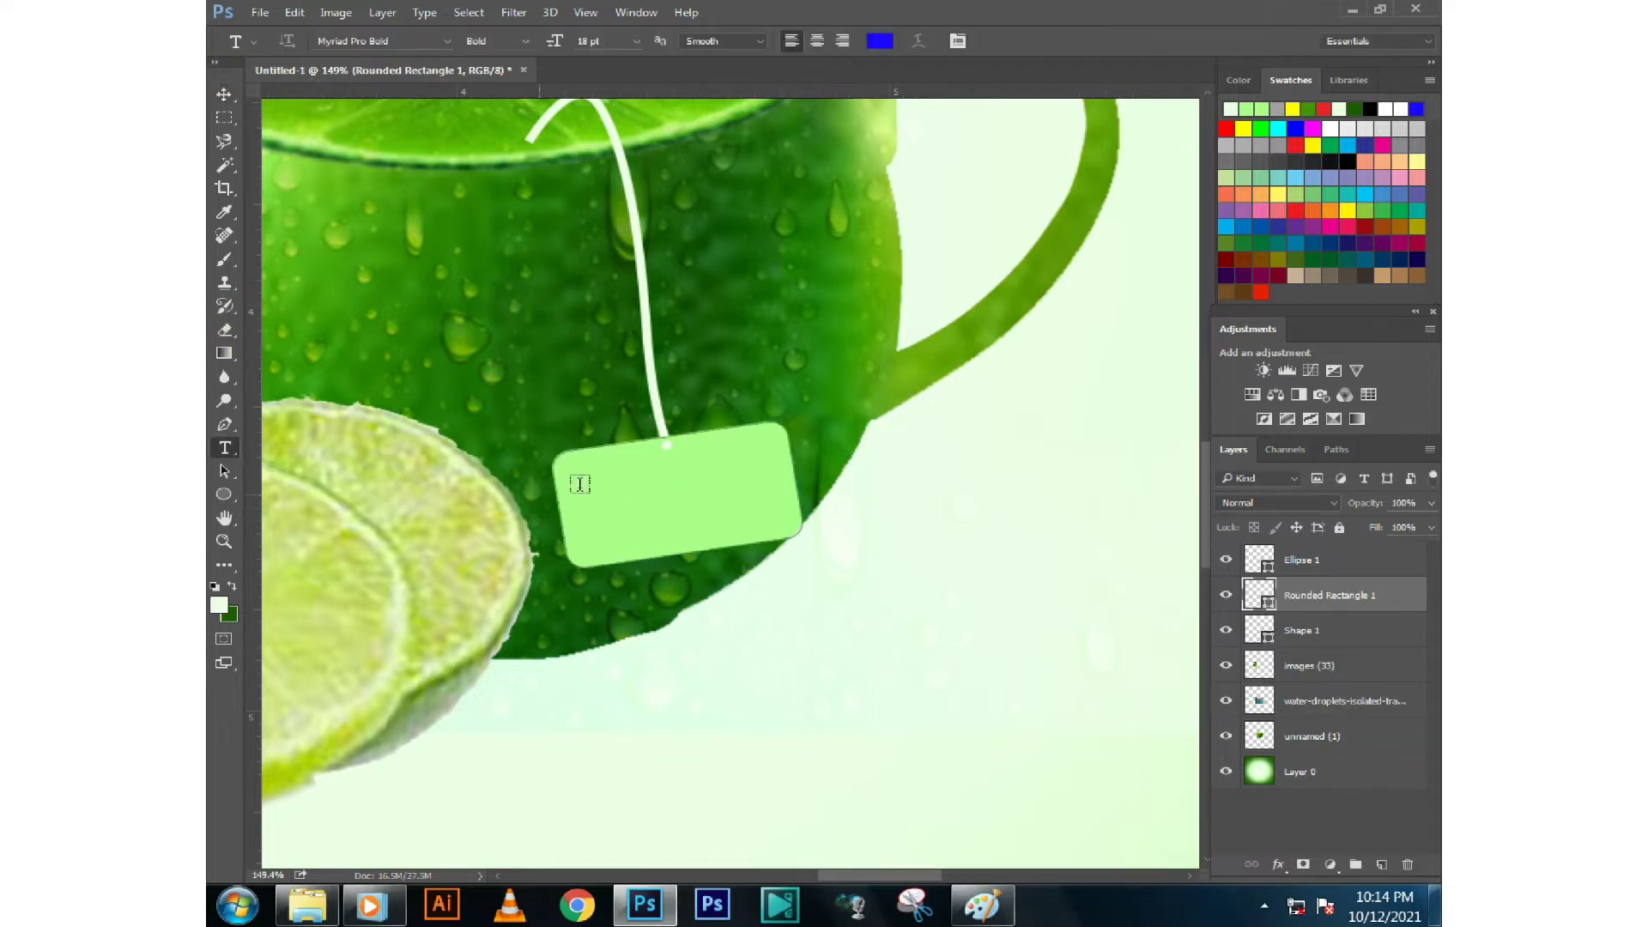
click(580, 484)
click(636, 41)
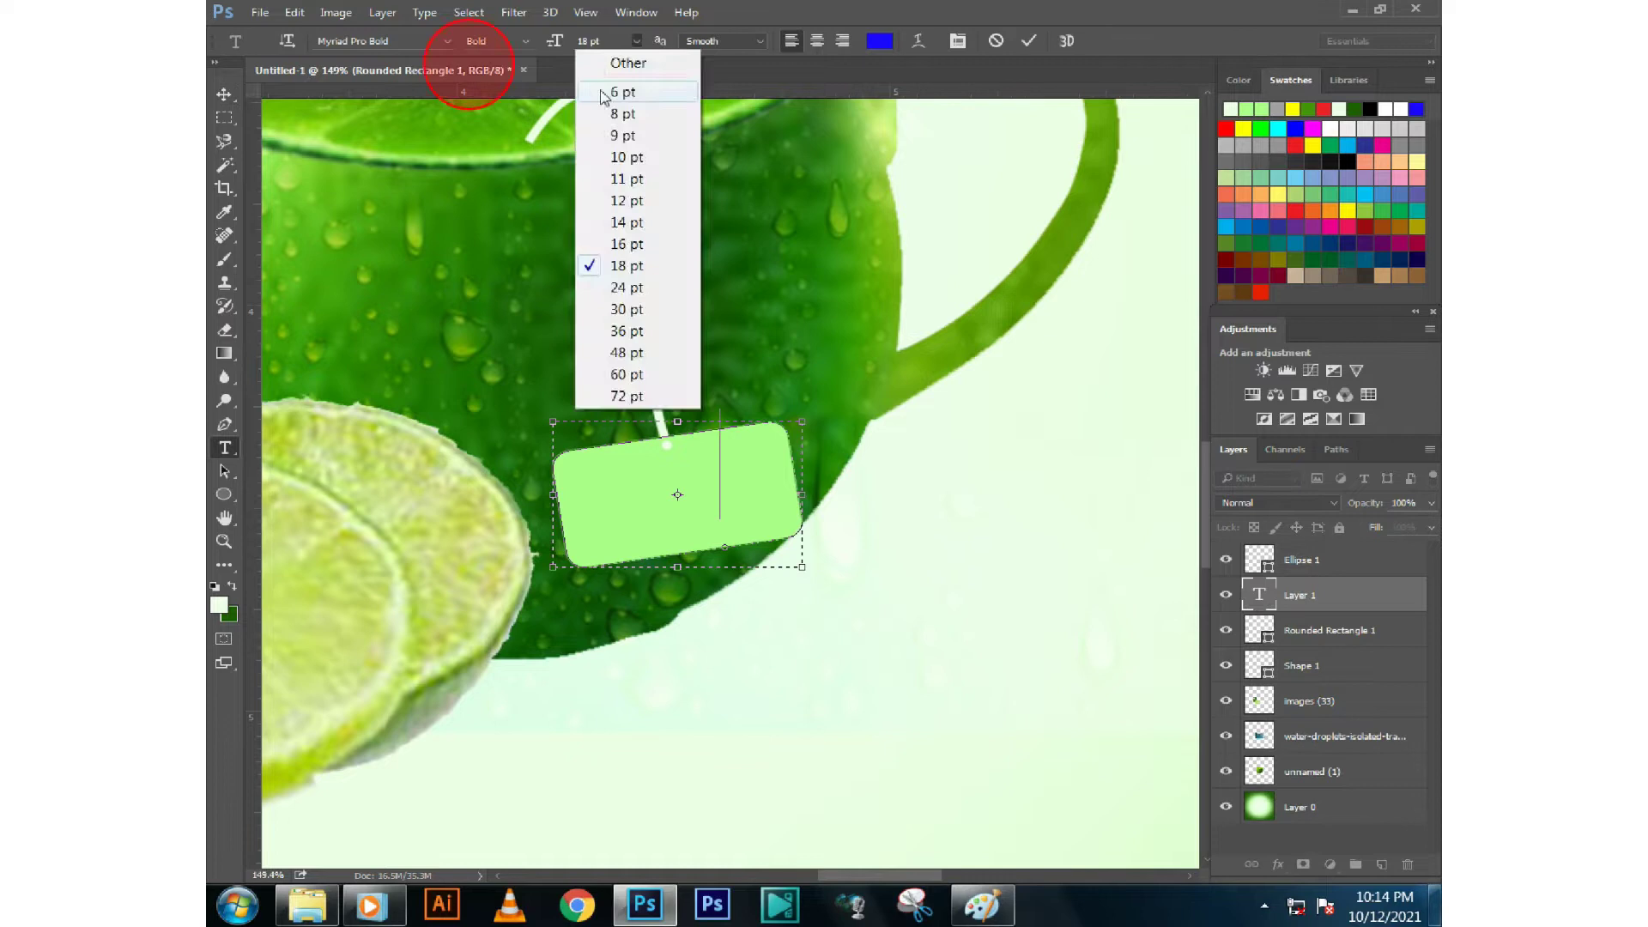
click(603, 95)
text(Lemon Tea)
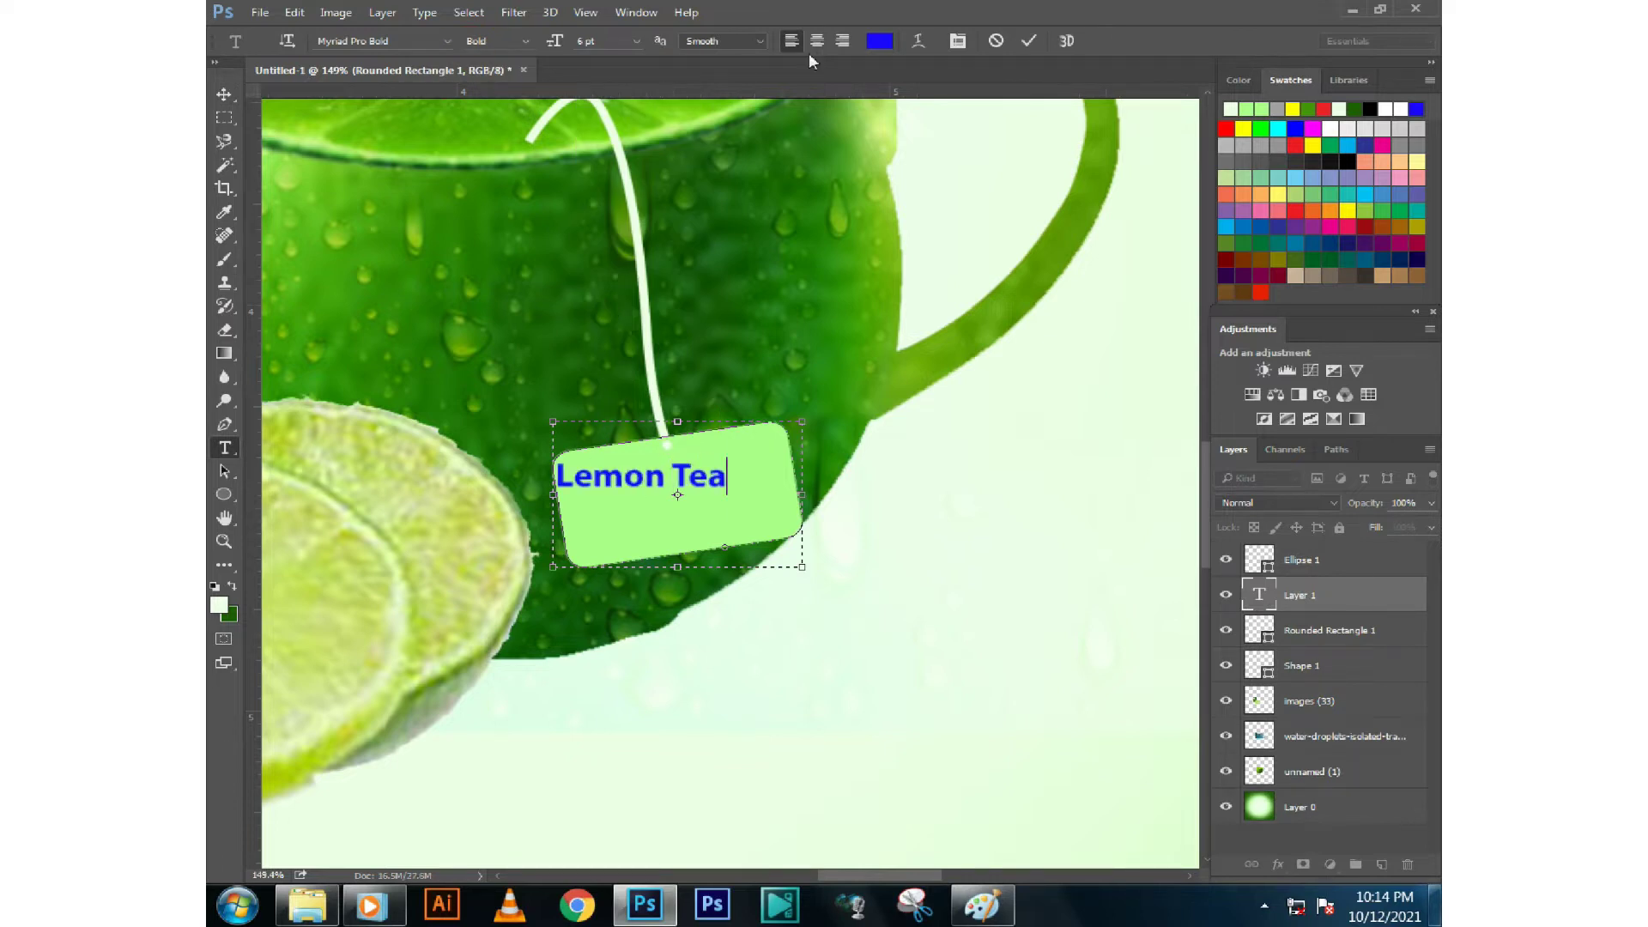
click(879, 40)
click(959, 393)
Colour the 'Lemon Tea' text dark green (#0f5204)
key(ctrl+a)
click(879, 40)
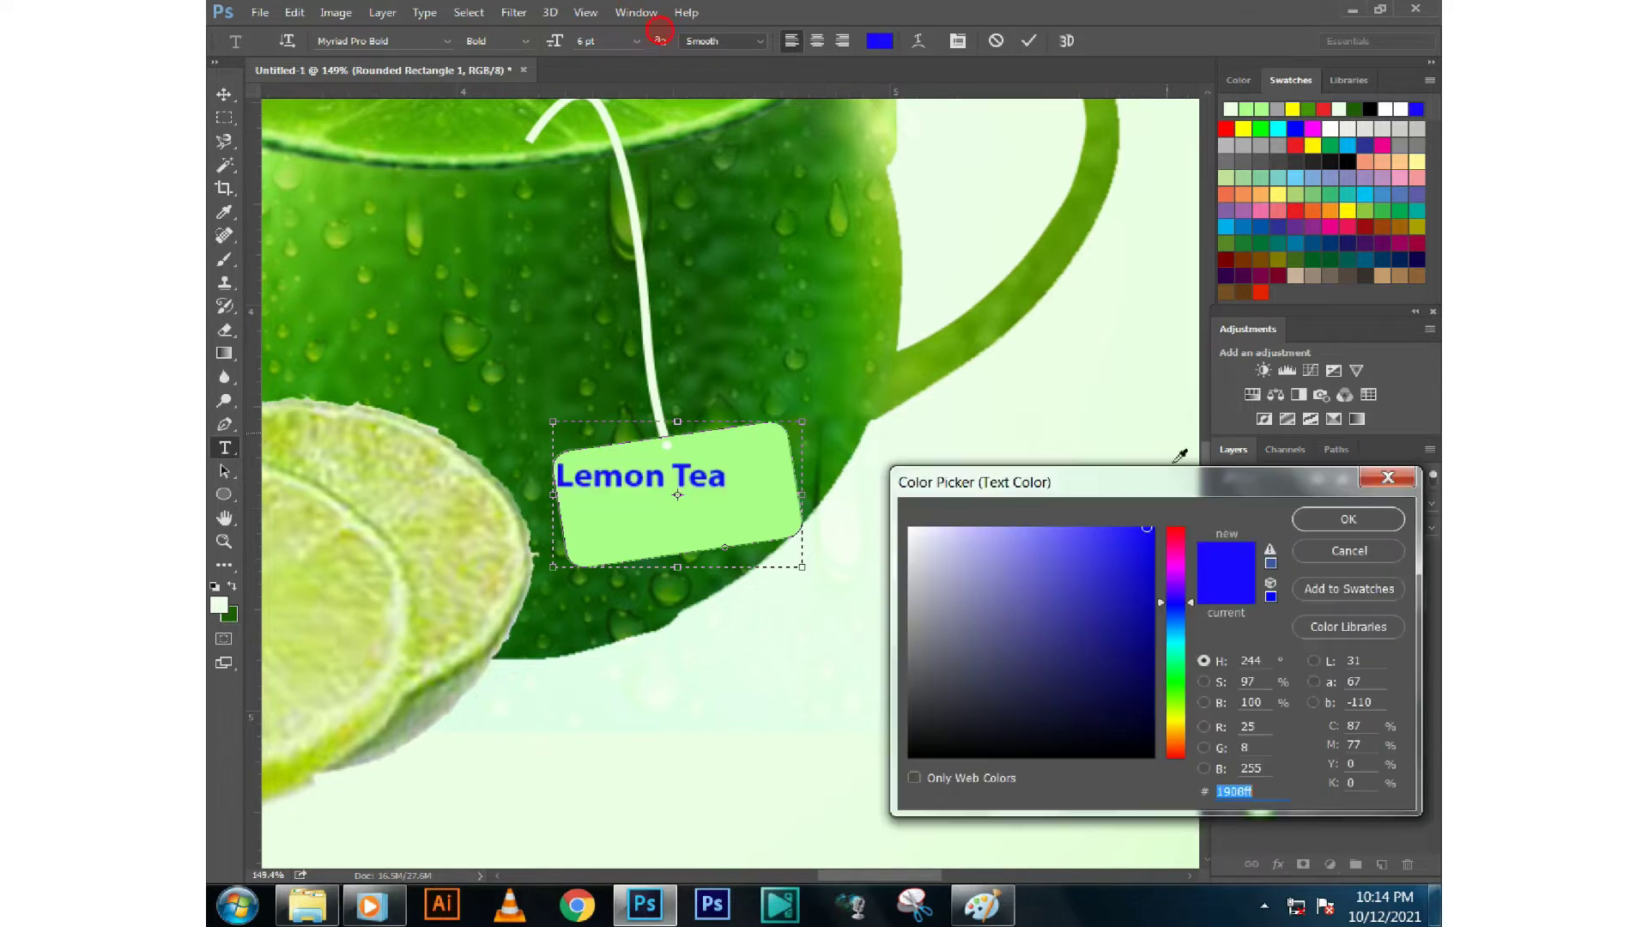
click(703, 315)
click(809, 479)
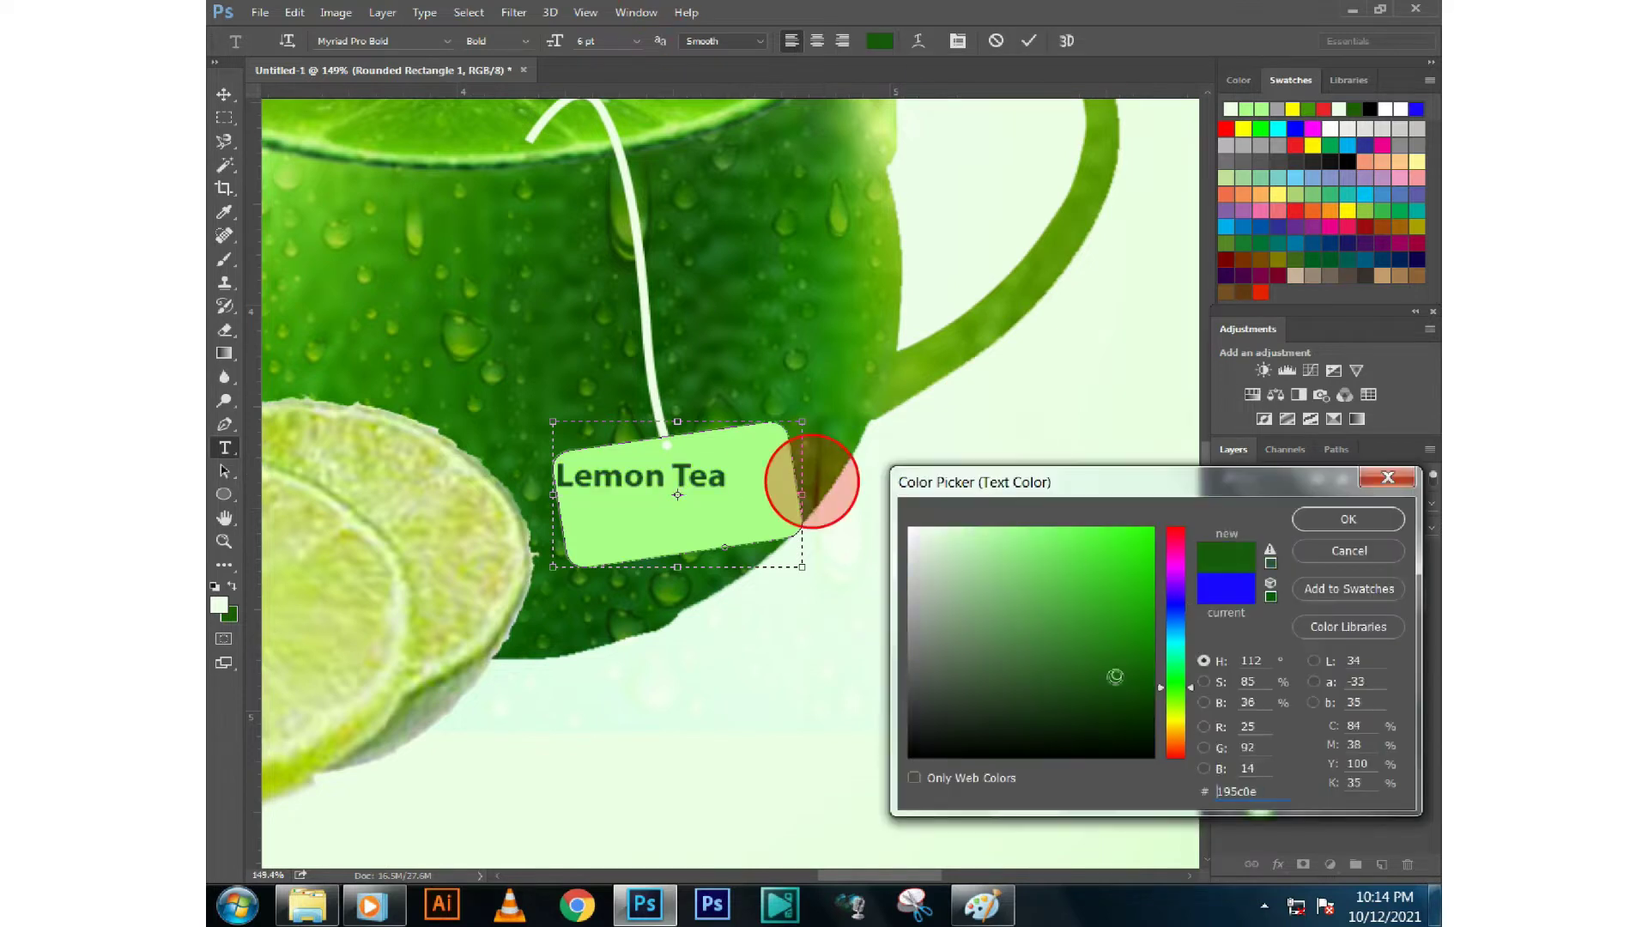
click(1347, 520)
click(224, 93)
Move, enlarge and tilt the 'Lemon Tea' text to match the tag's angle
drag(661, 478, 689, 498)
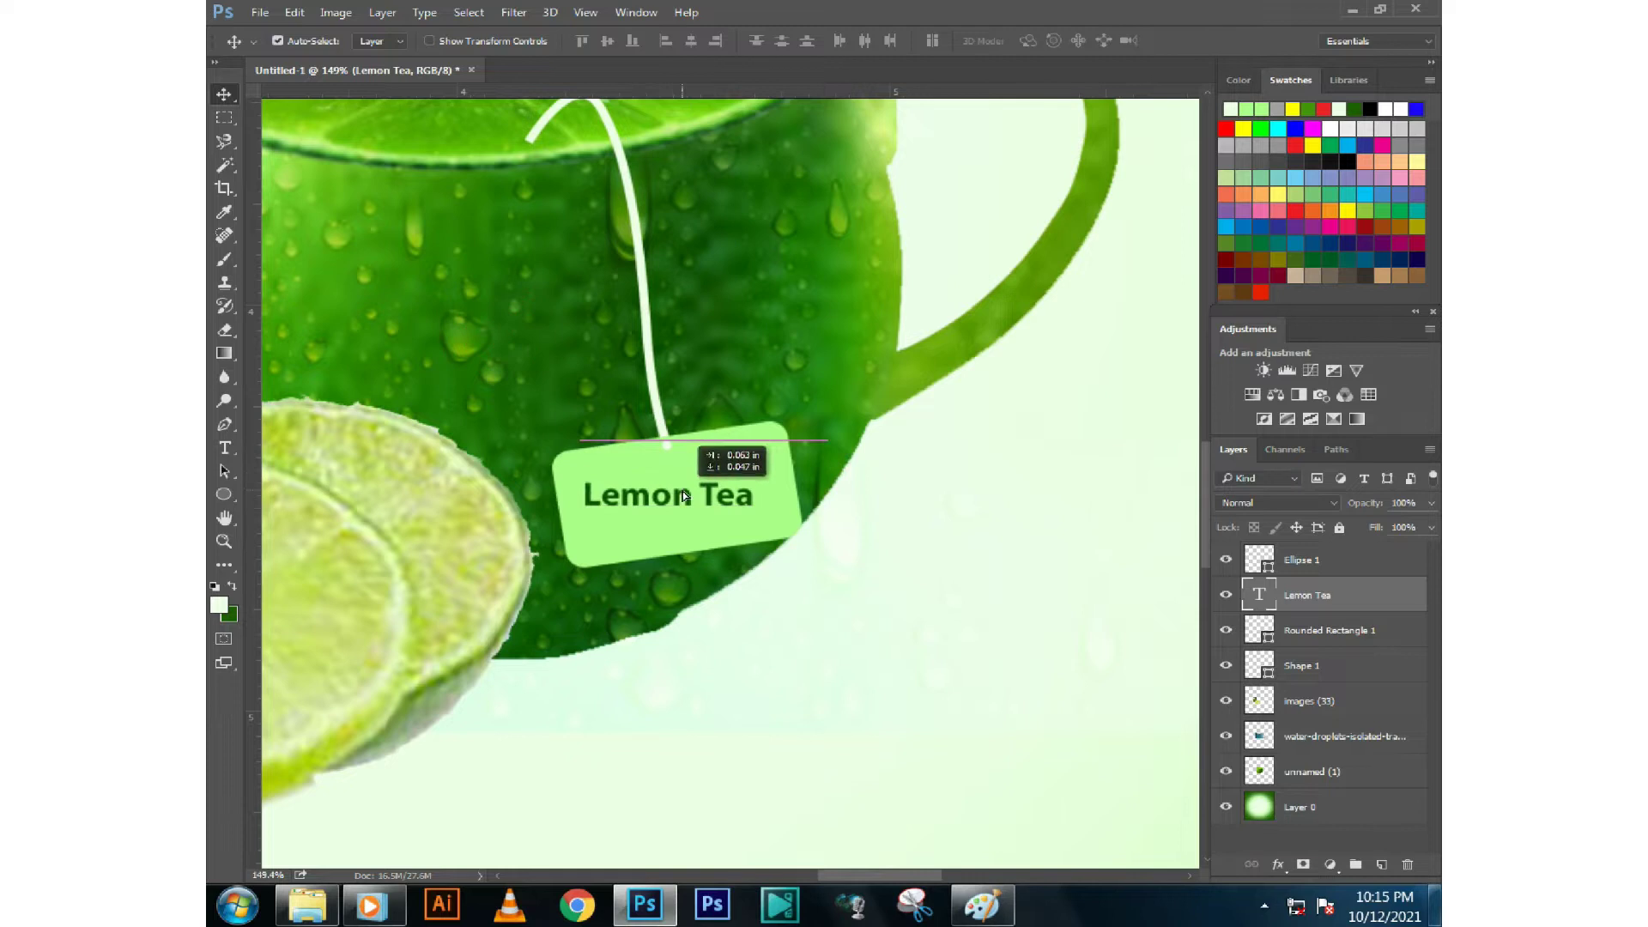
key(ctrl+t)
drag(846, 432, 867, 403)
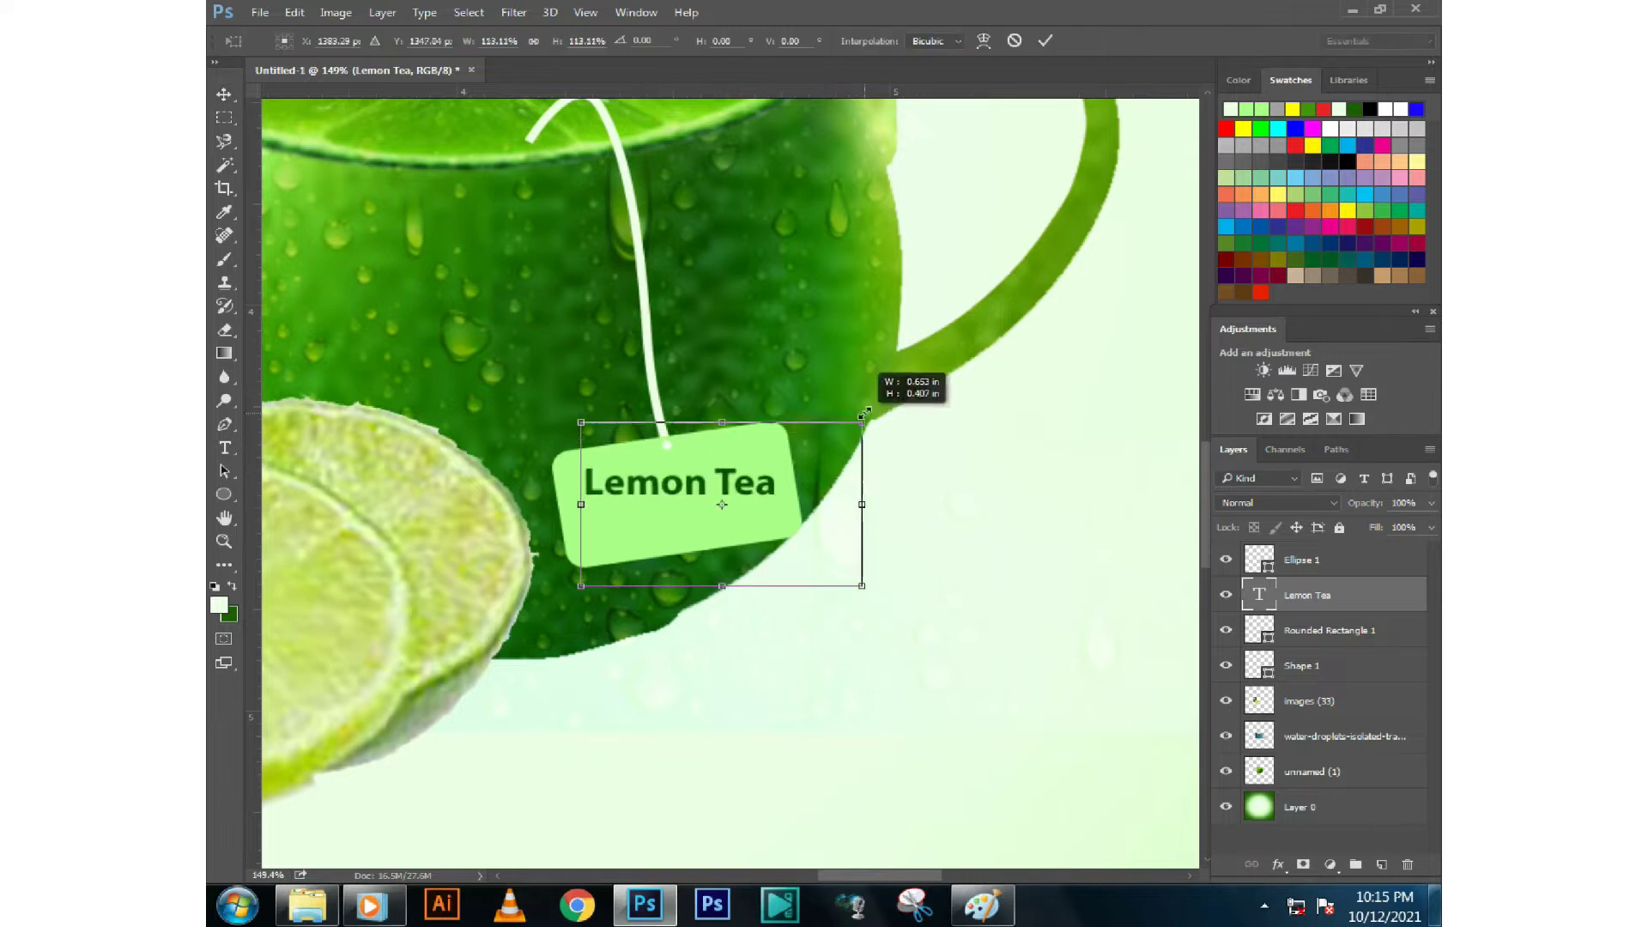
drag(884, 496, 902, 464)
drag(692, 485, 685, 495)
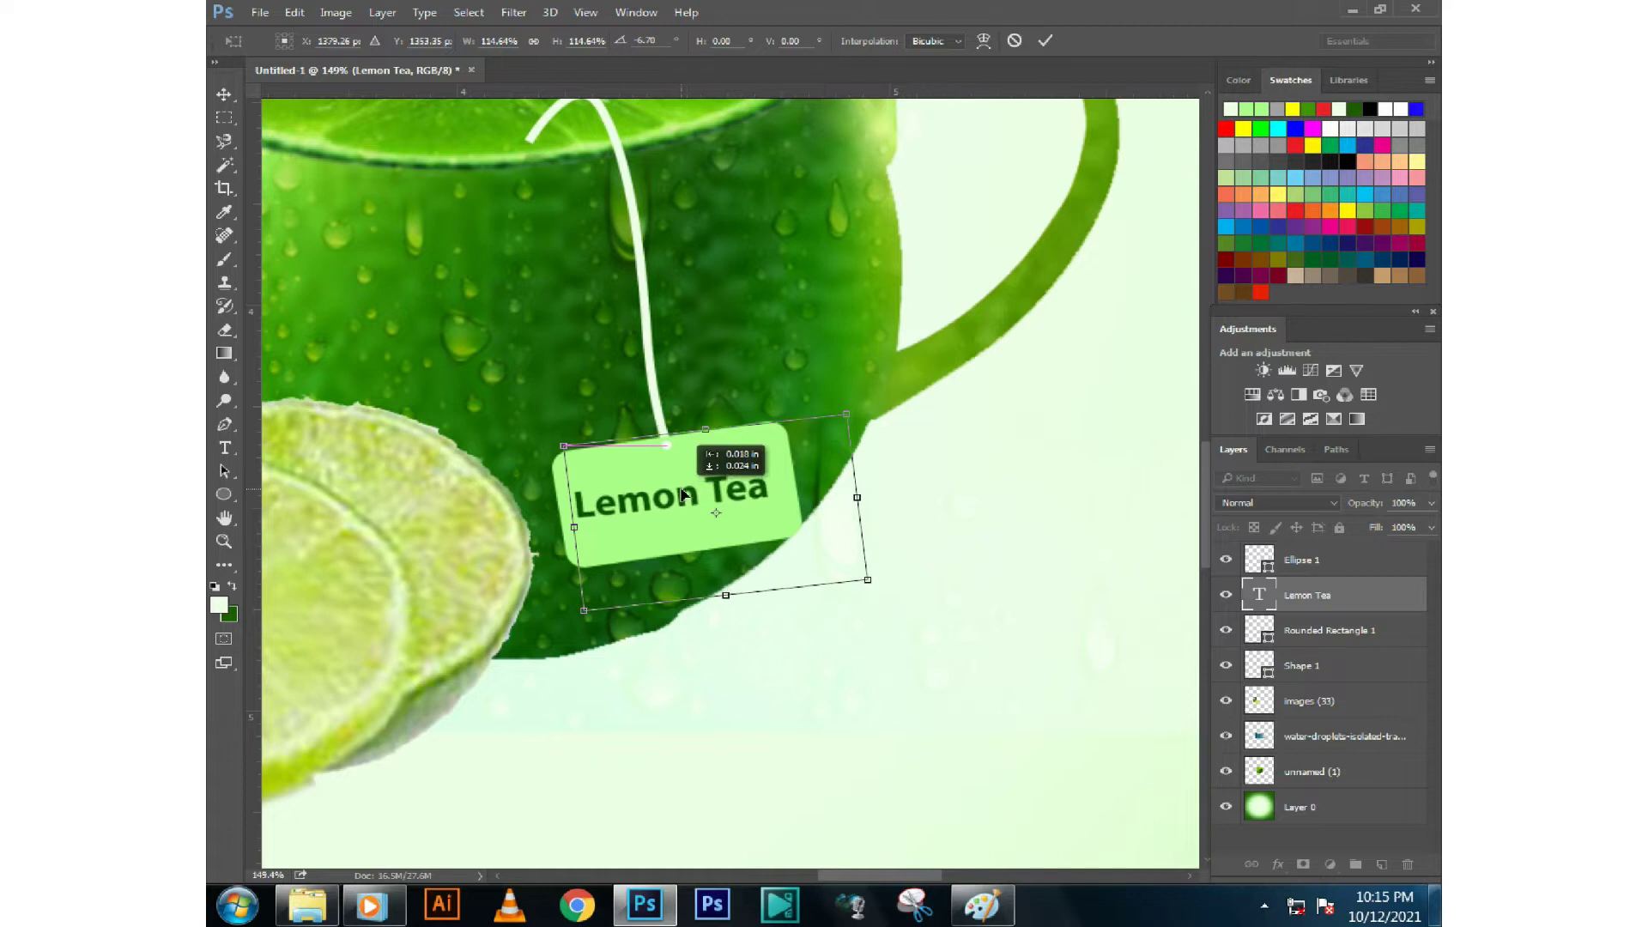
key(Return)
key(ctrl+0)
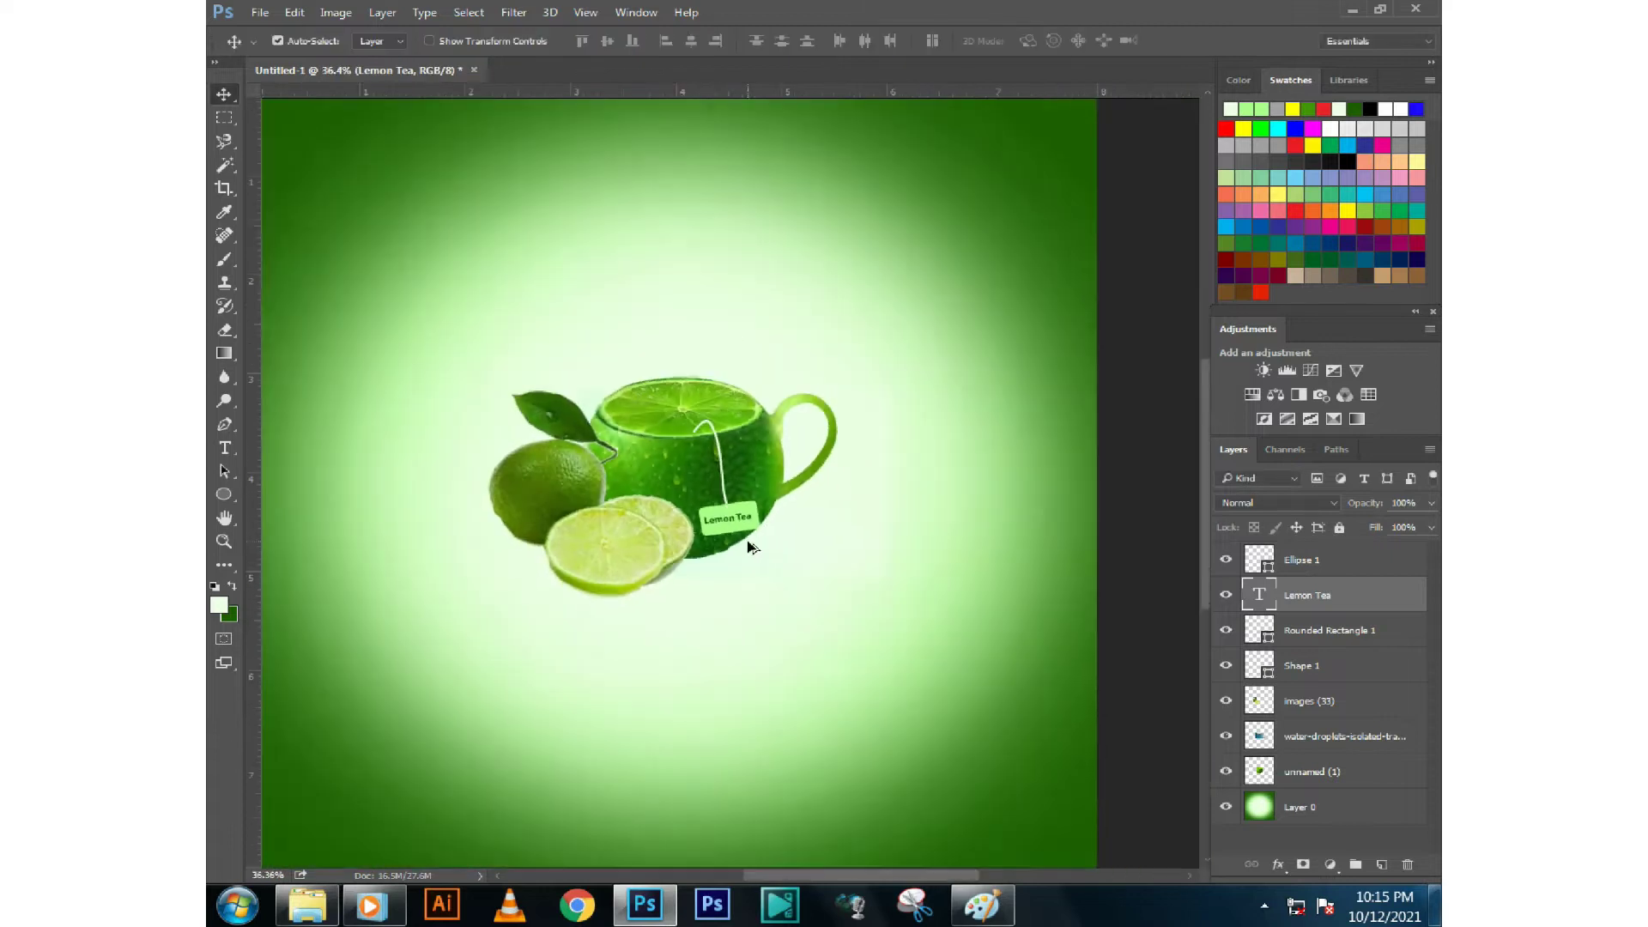
Select the teapot layers and duplicate them with Ctrl+Alt+T
scroll(749, 547, down, 1)
scroll(690, 518, down, 2)
scroll(691, 518, up, 2)
scroll(740, 618, up, 2)
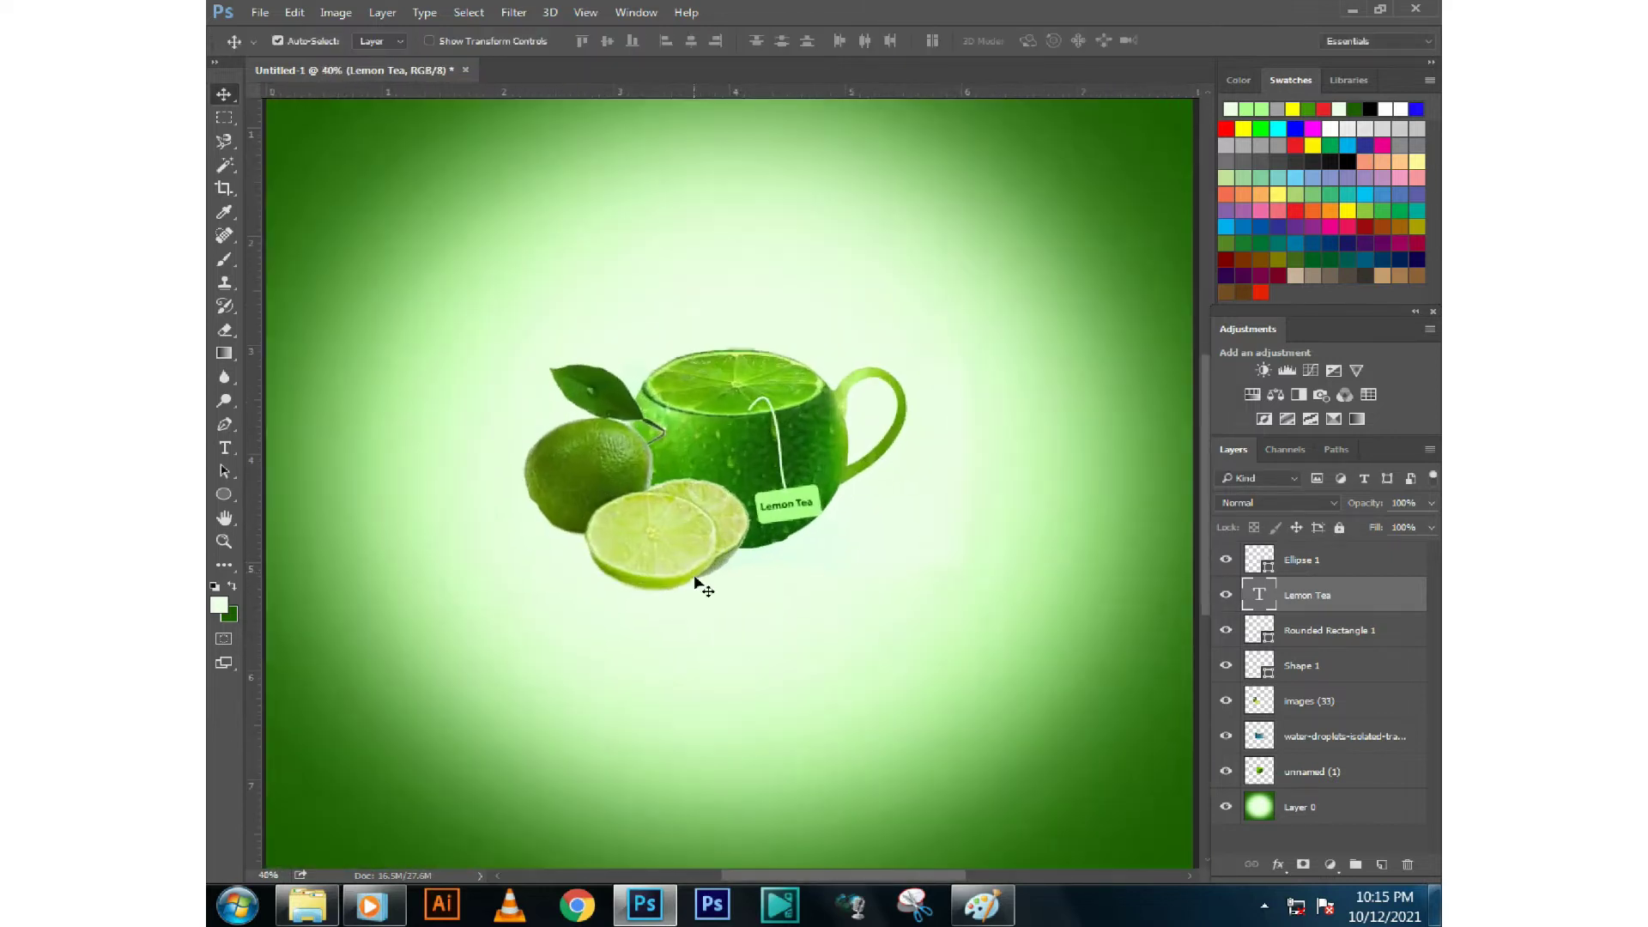
scroll(687, 558, down, 2)
shift+click(1278, 562)
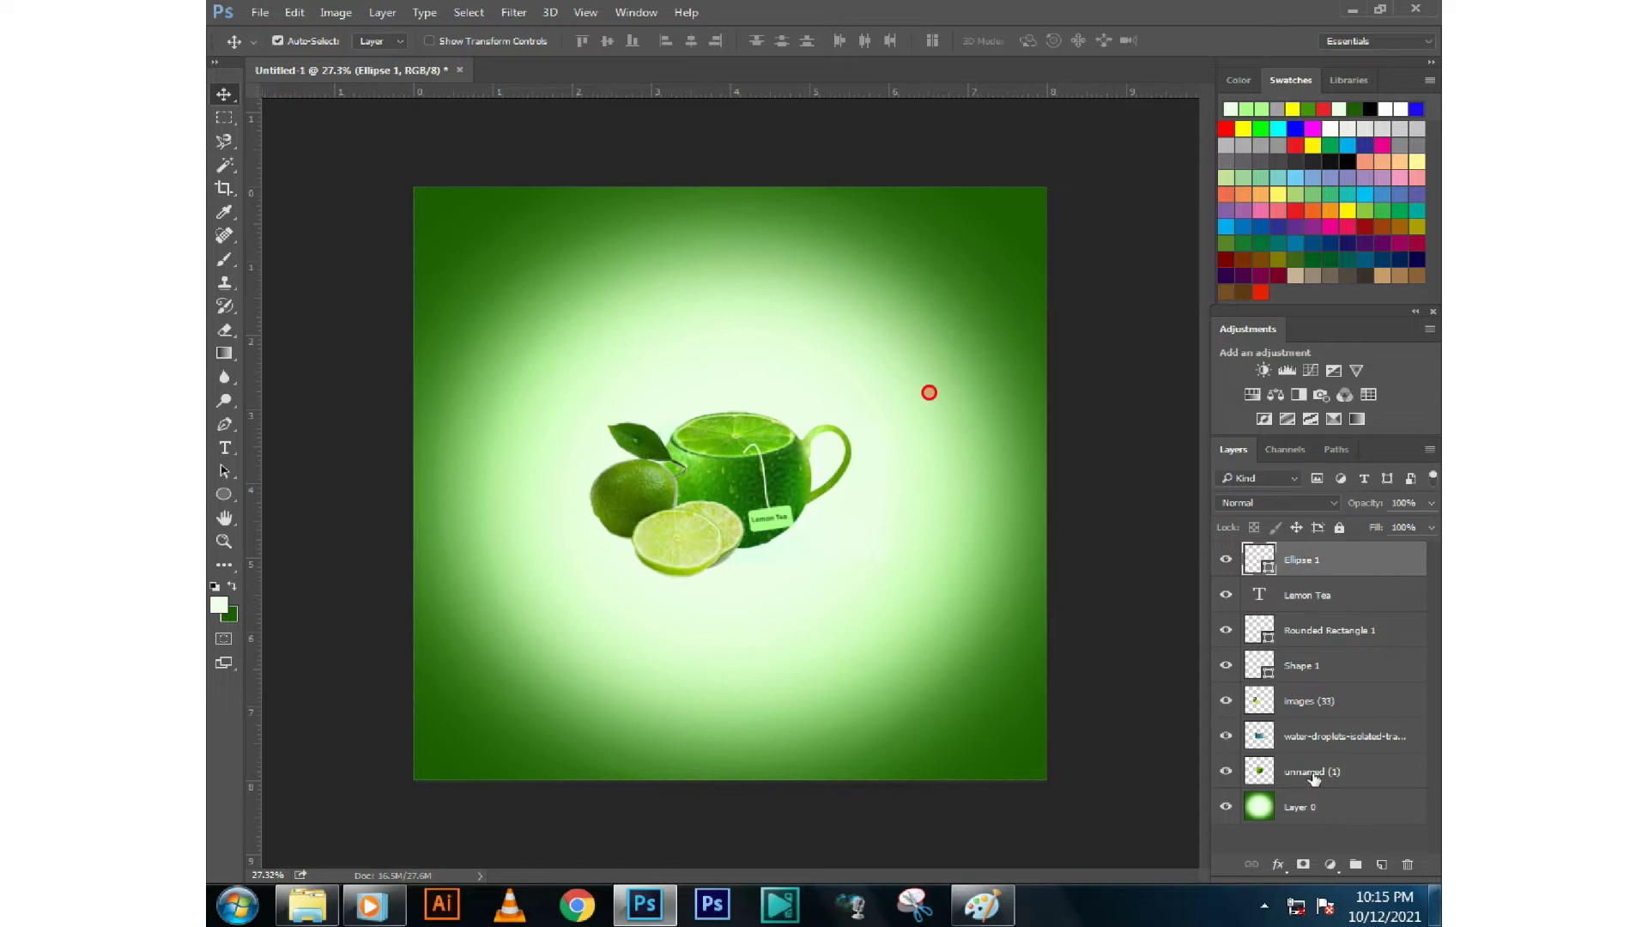
shift+click(1312, 771)
right_click(1313, 738)
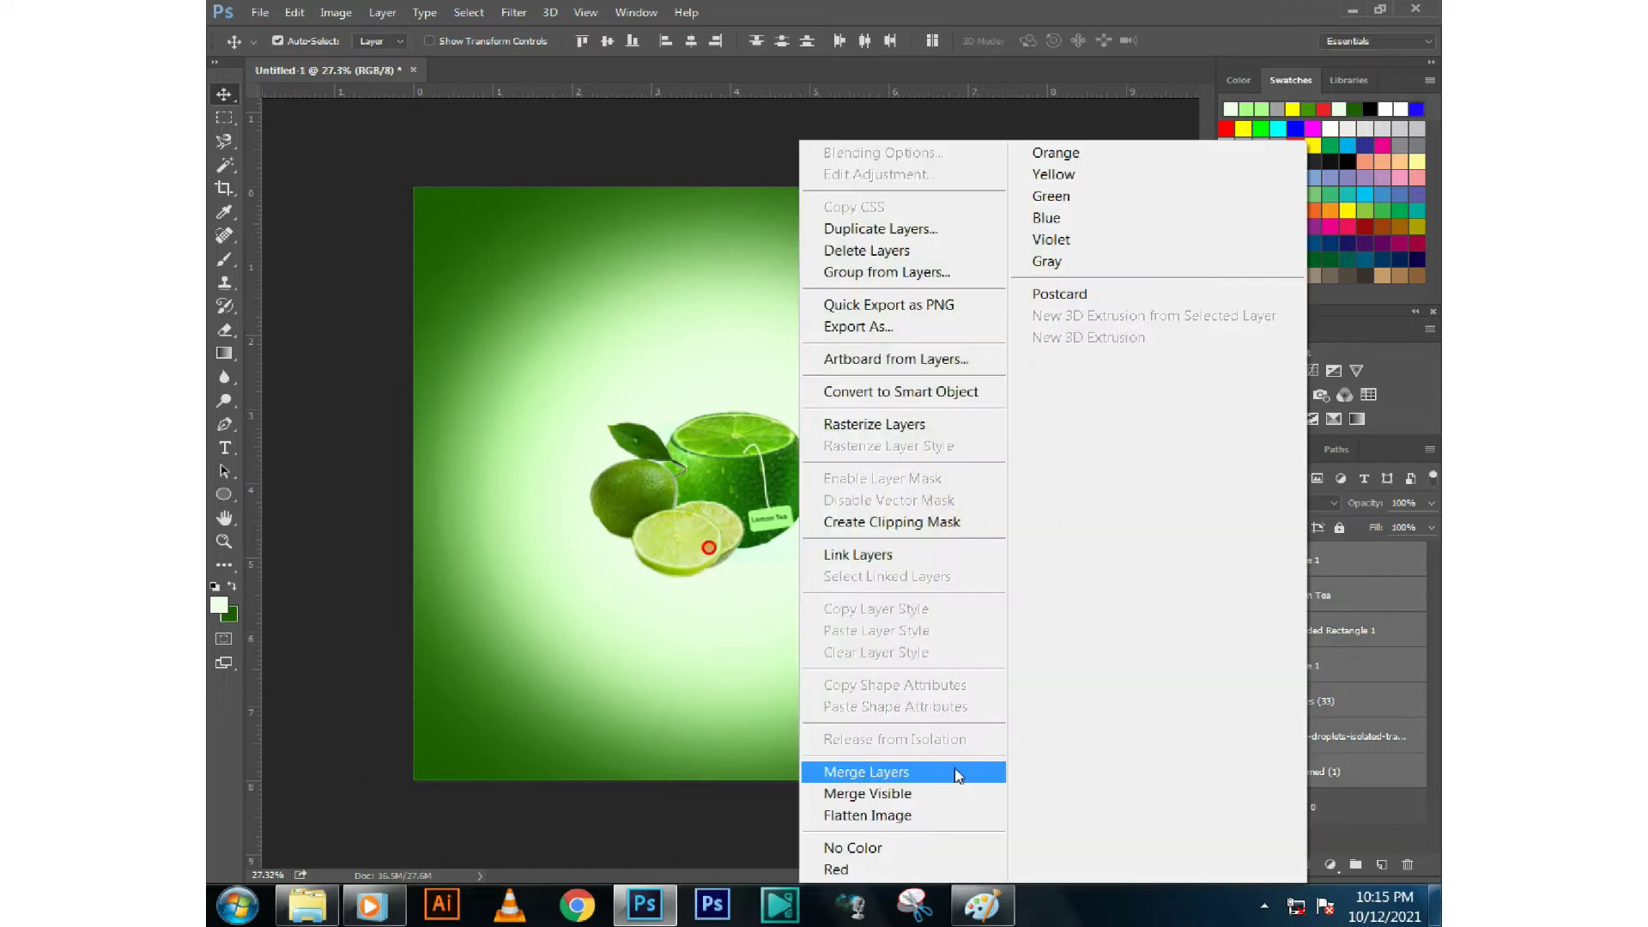
click(964, 774)
key(ctrl+z)
key(ctrl+alt+t)
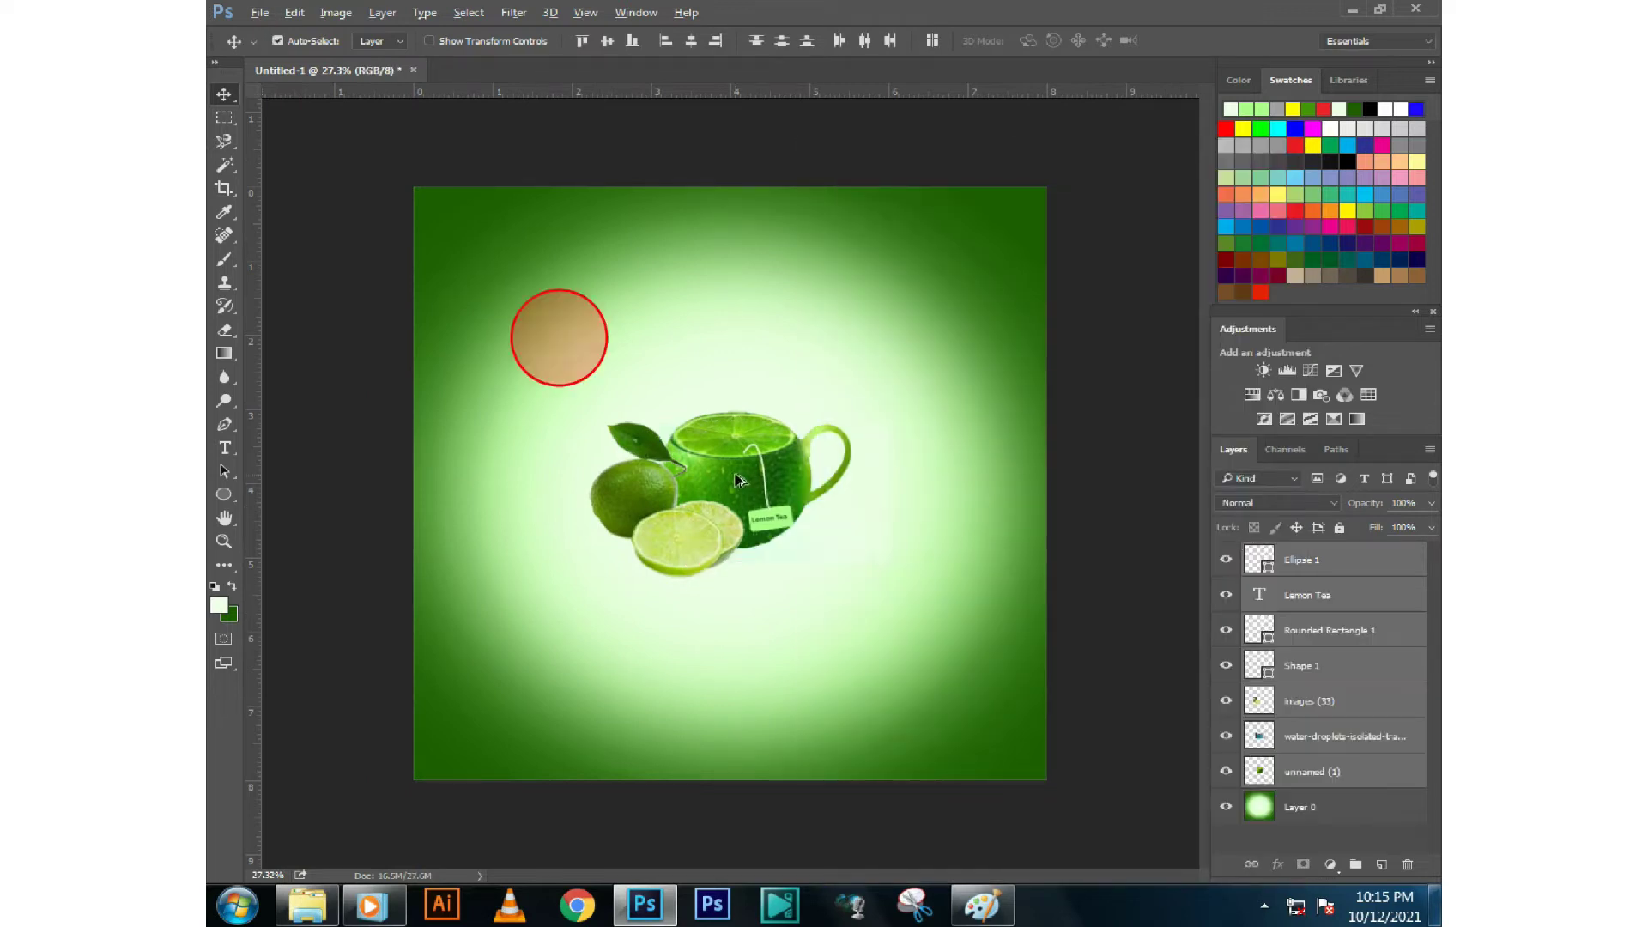
Move the teapot copy below the original, flip it vertically, and tilt it slightly
drag(742, 474, 764, 627)
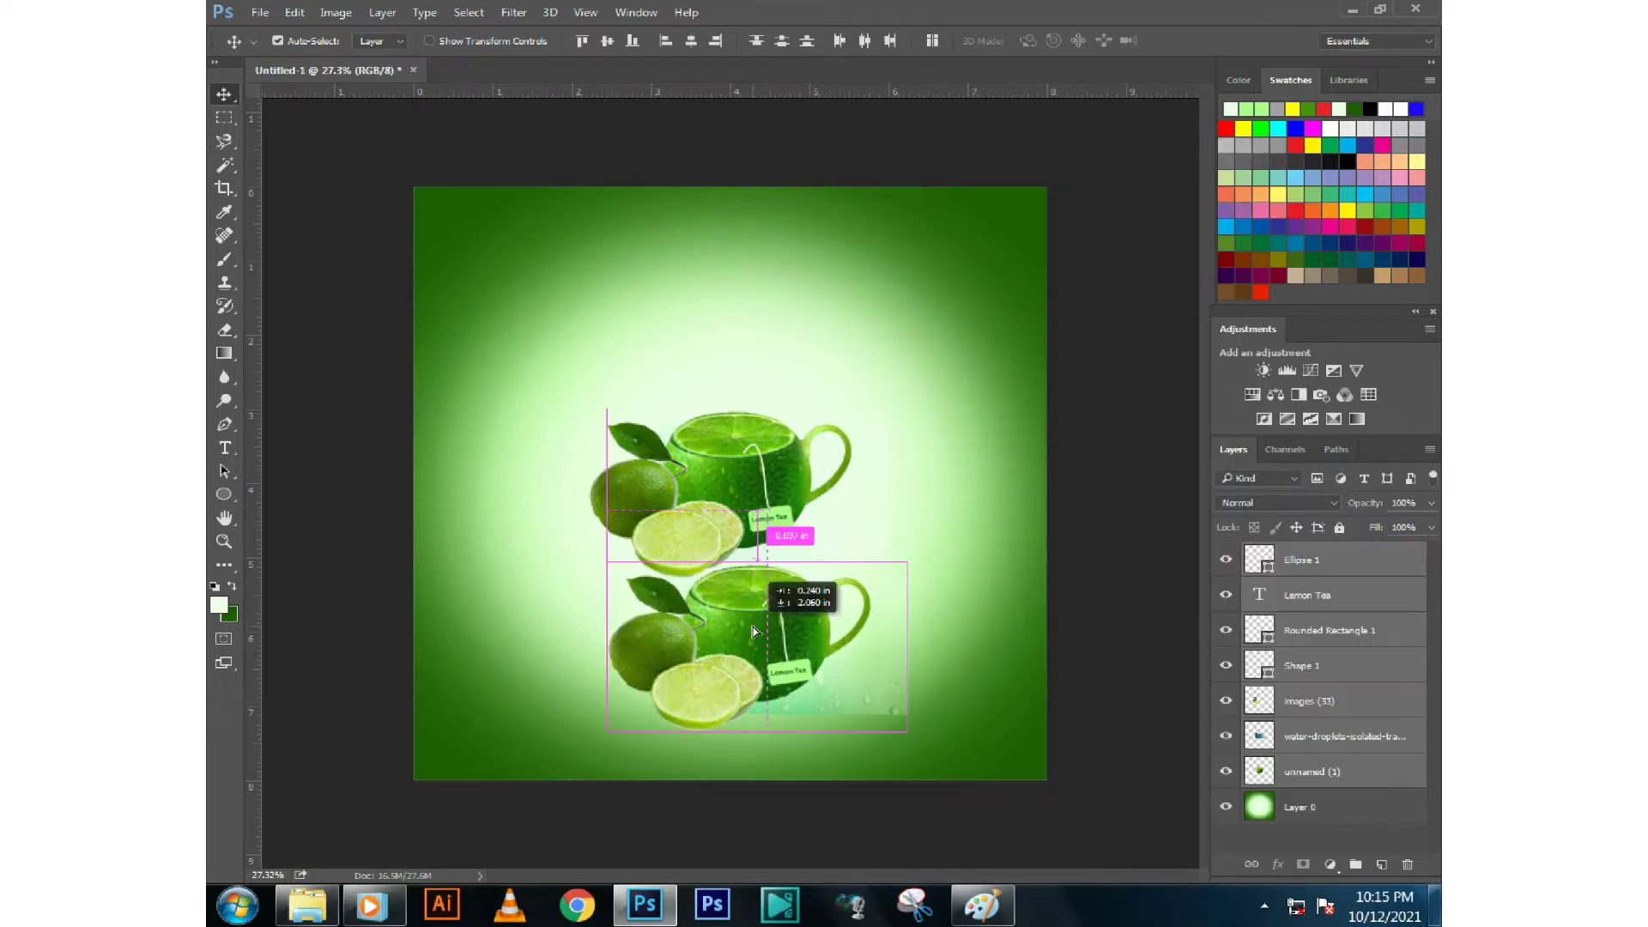
right_click(841, 615)
click(859, 569)
right_click(799, 643)
click(816, 633)
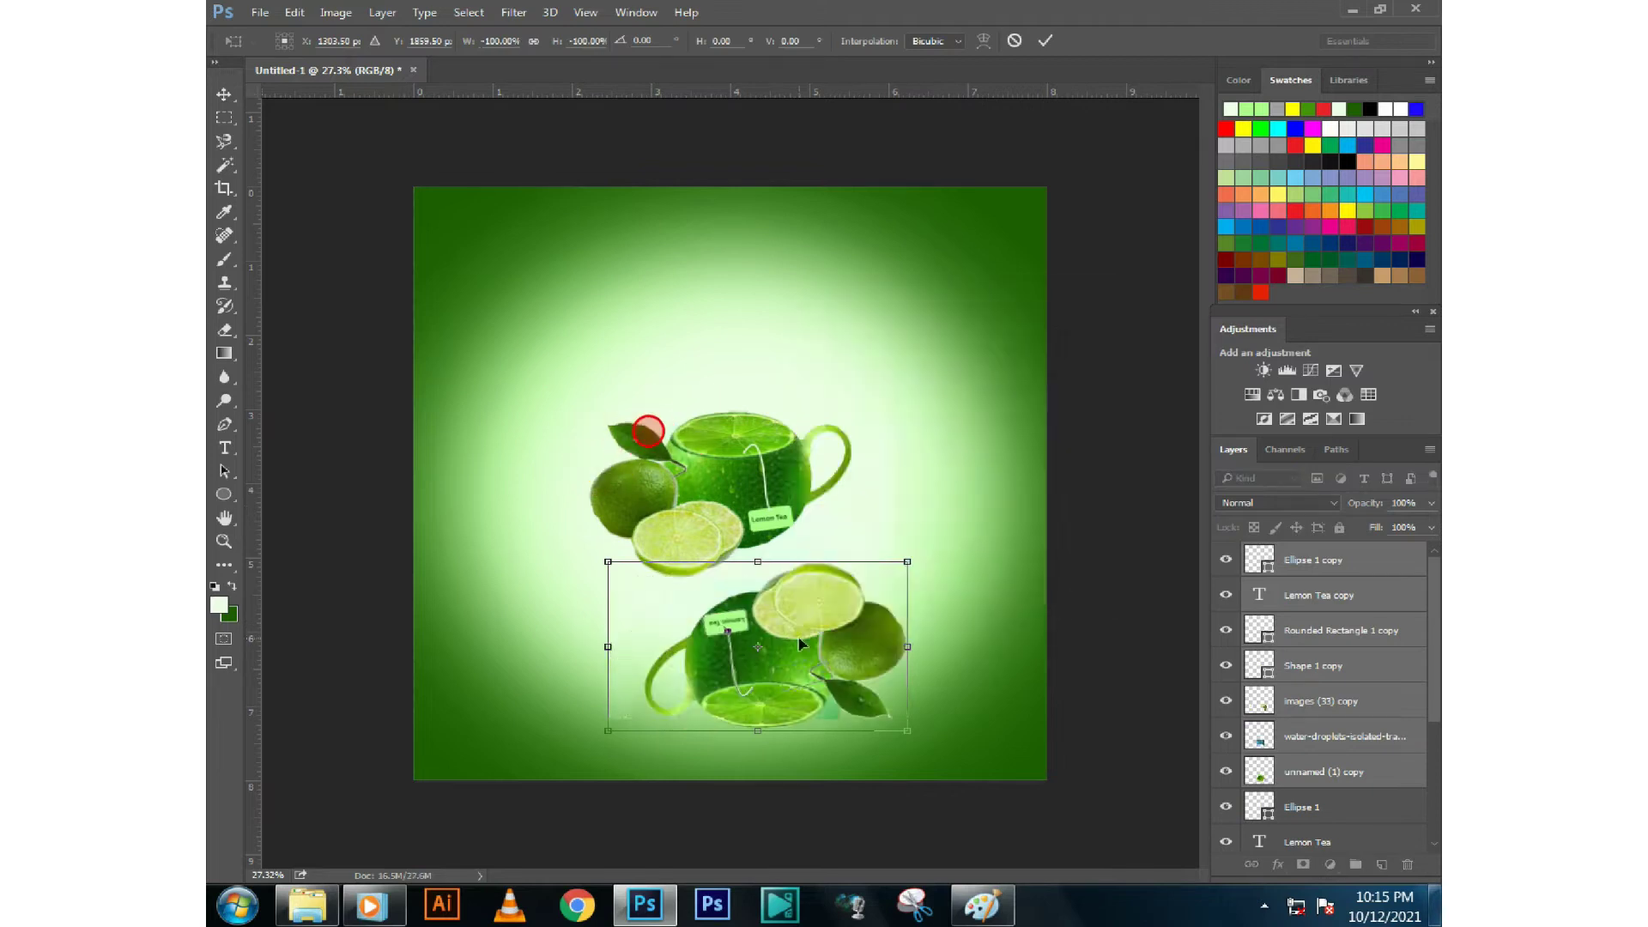
right_click(798, 644)
click(858, 603)
mouse_move(942, 618)
mouse_down()
mouse_move(946, 567)
mouse_move(931, 601)
mouse_up()
drag(817, 623, 828, 600)
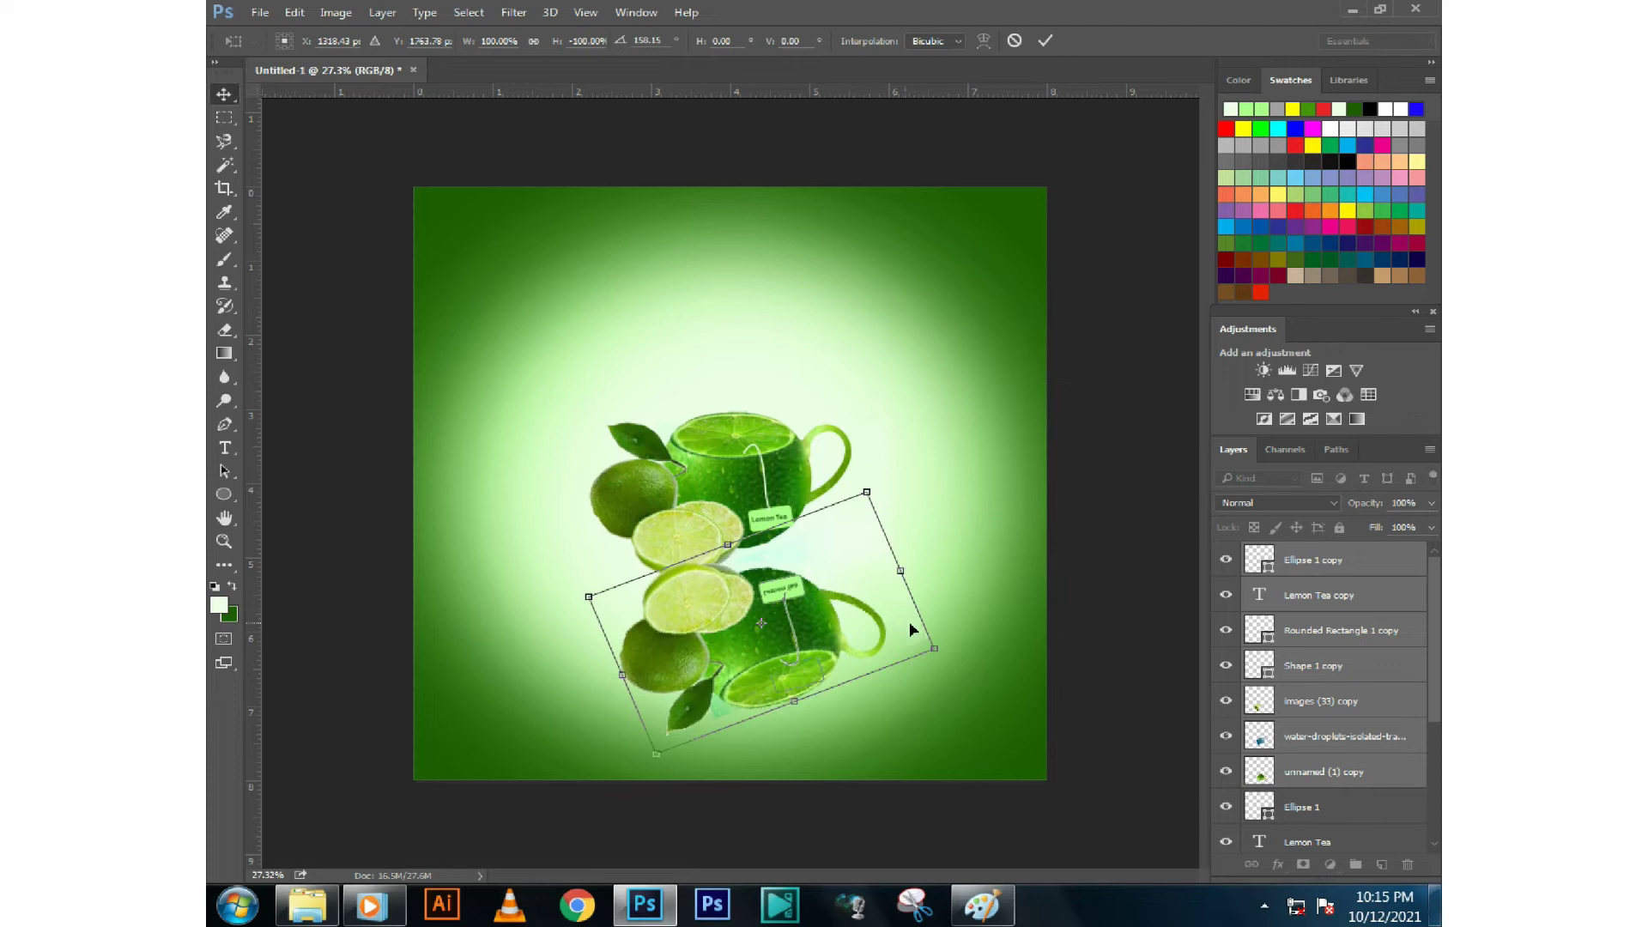
key(Return)
Lower the reflection's opacity to 53% and rotate it slightly further
scroll(1322, 773, down, 1)
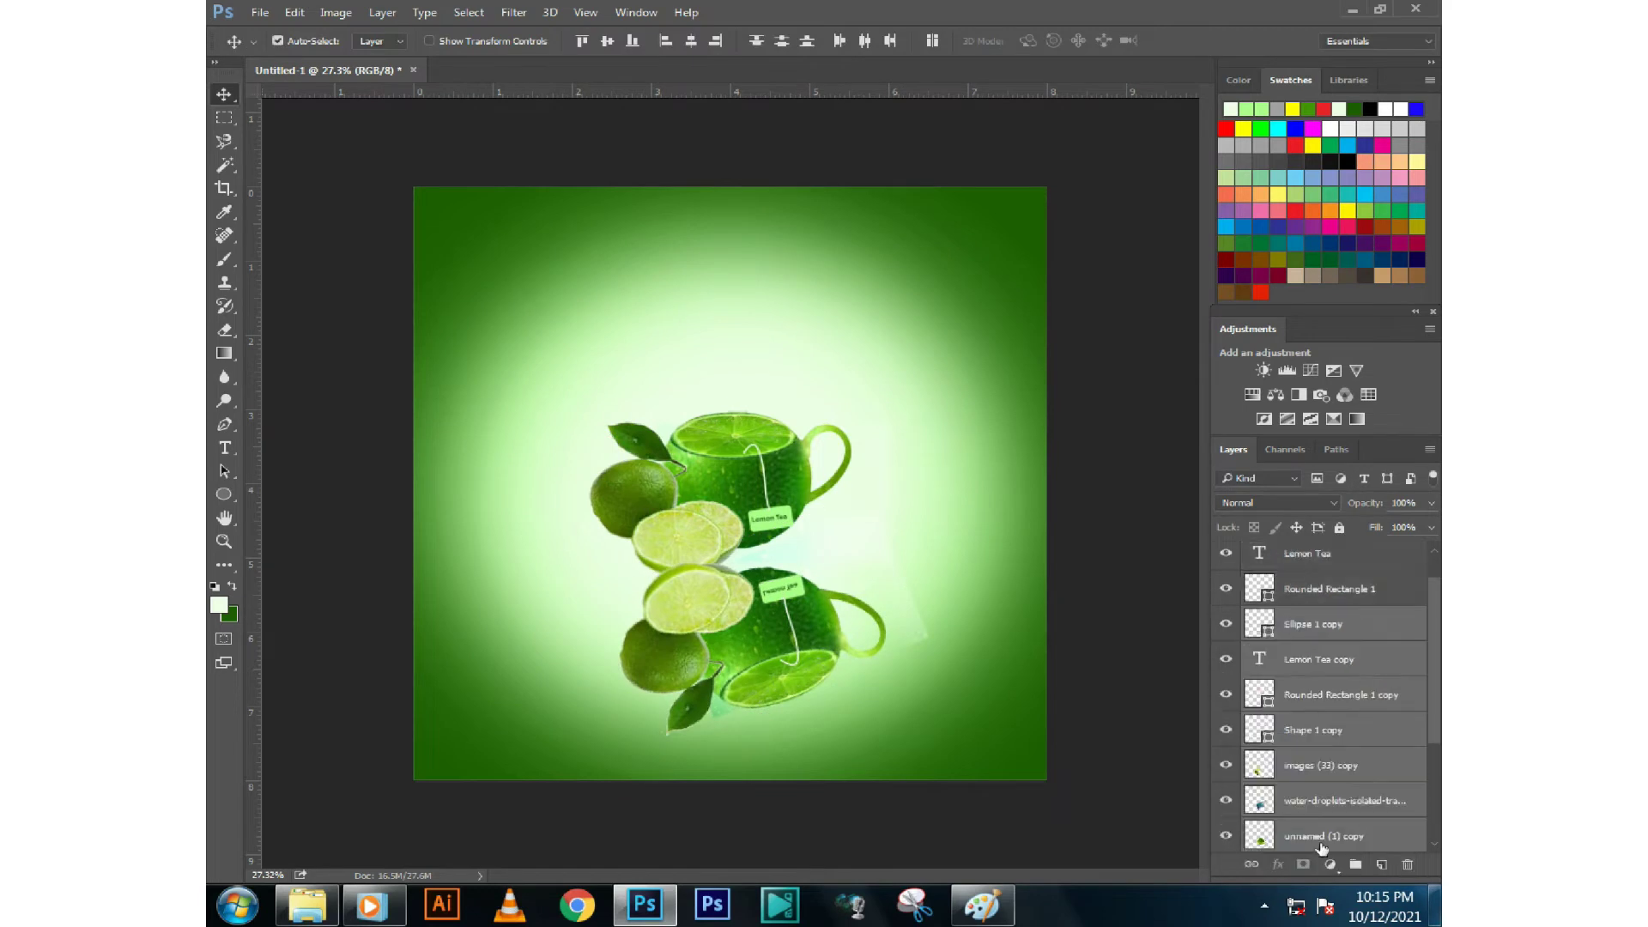
scroll(1322, 824, down, 2)
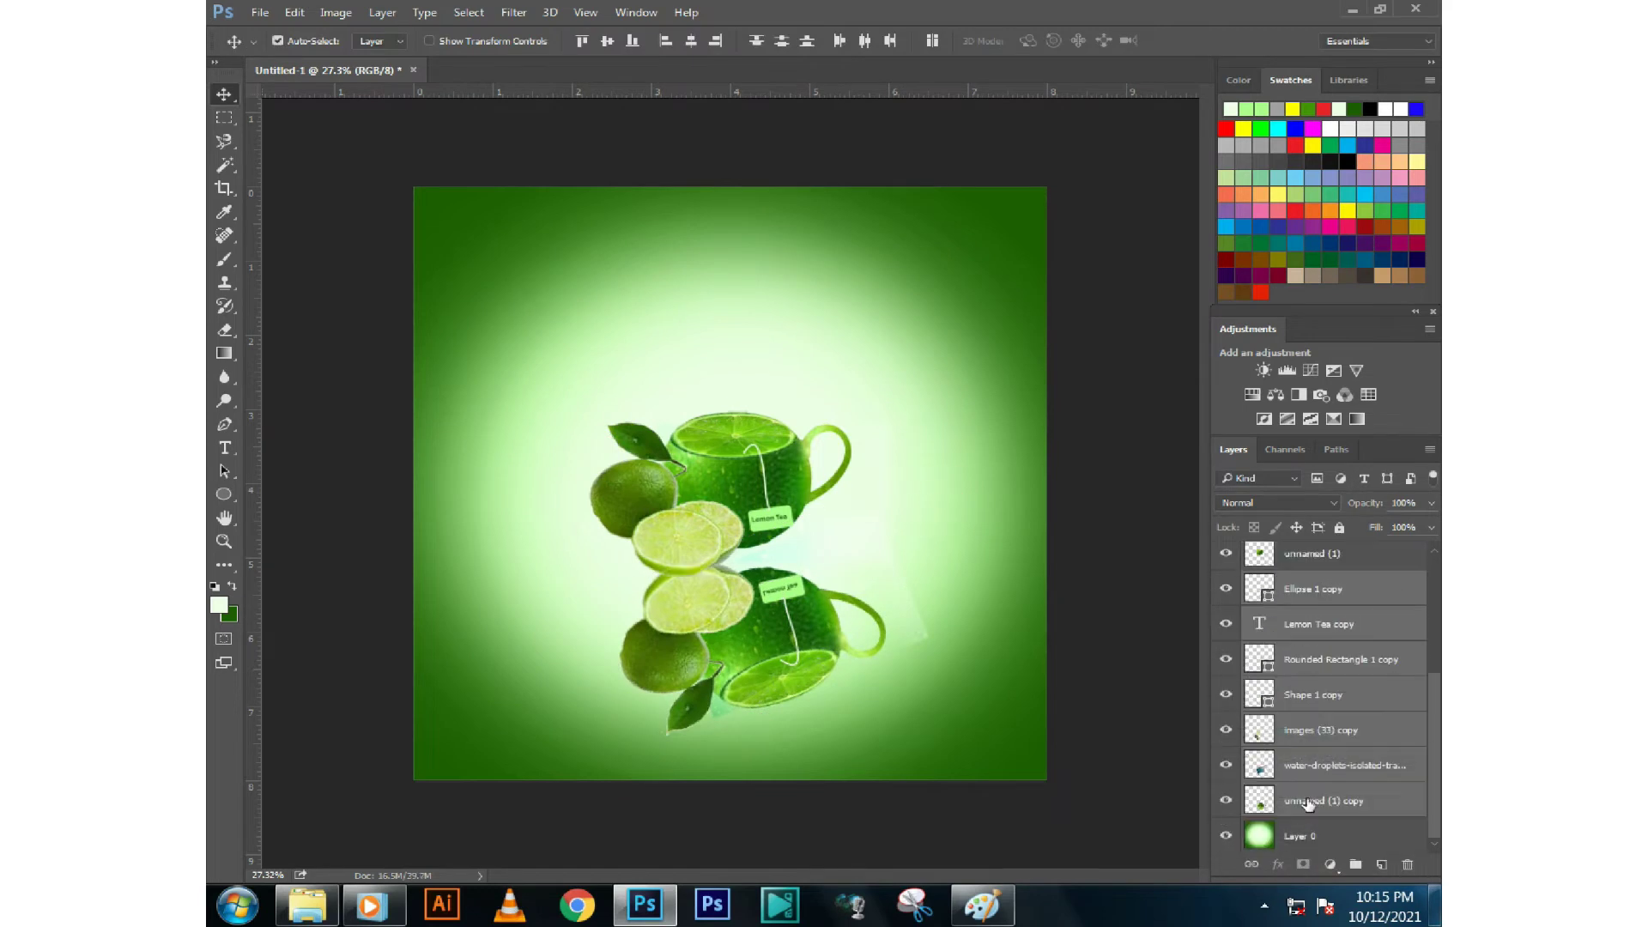
scroll(858, 635, down, 1)
scroll(729, 484, up, 2)
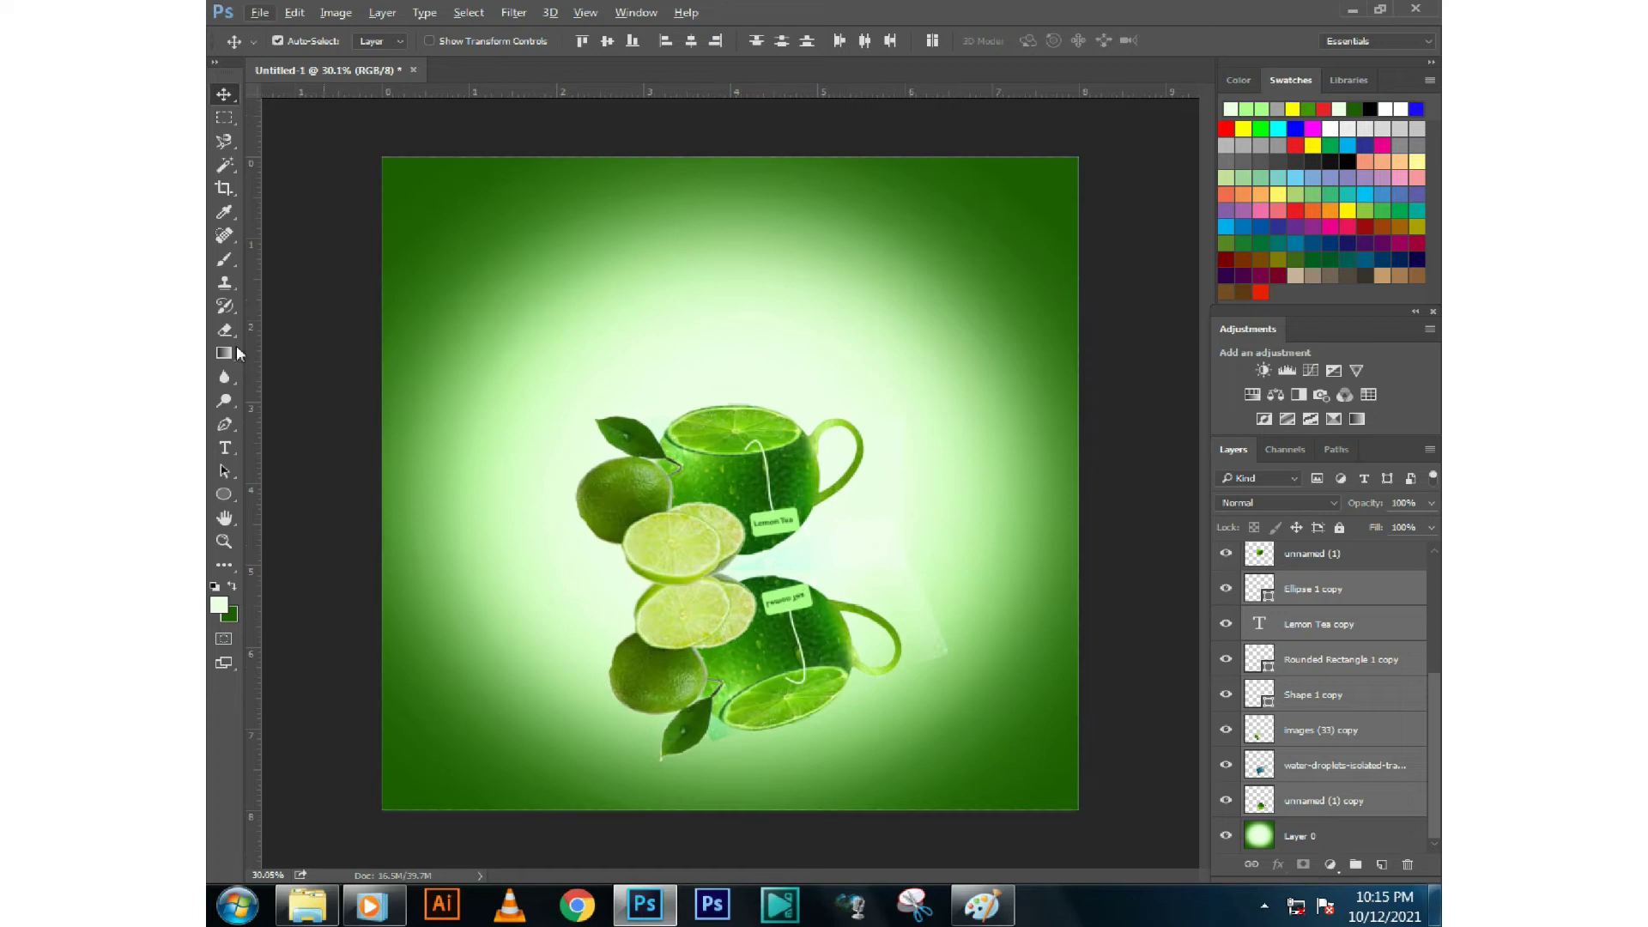
drag(1371, 508, 1326, 507)
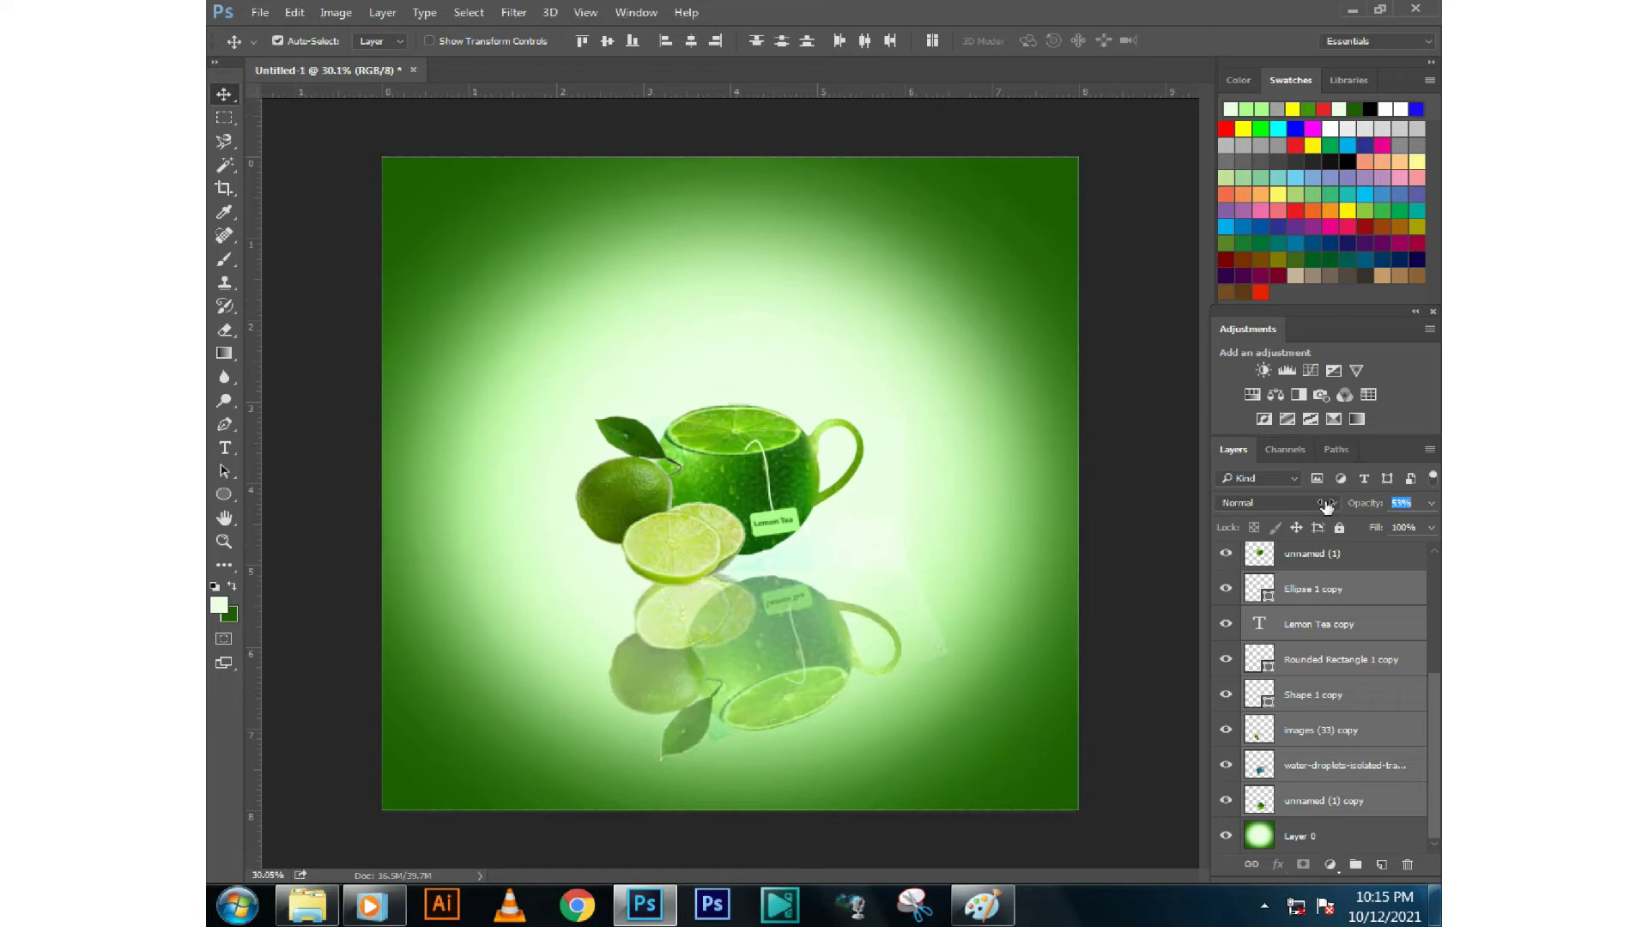
key(ctrl+t)
drag(979, 687, 1030, 567)
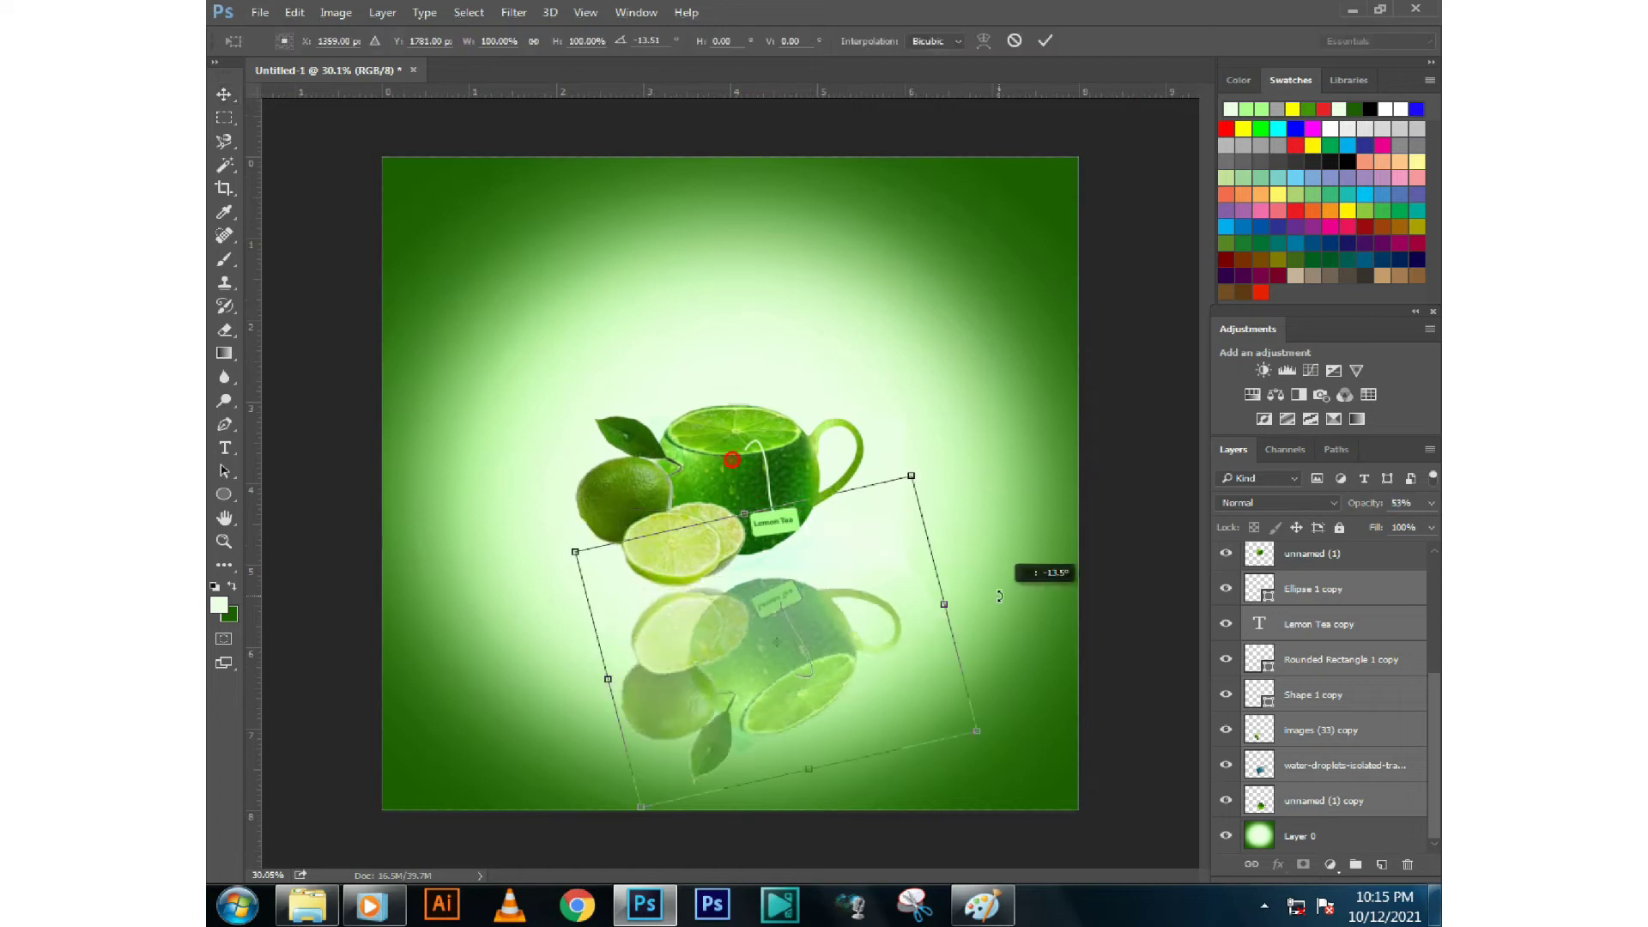
mouse_move(878, 651)
mouse_down()
mouse_move(857, 622)
mouse_move(853, 637)
mouse_up()
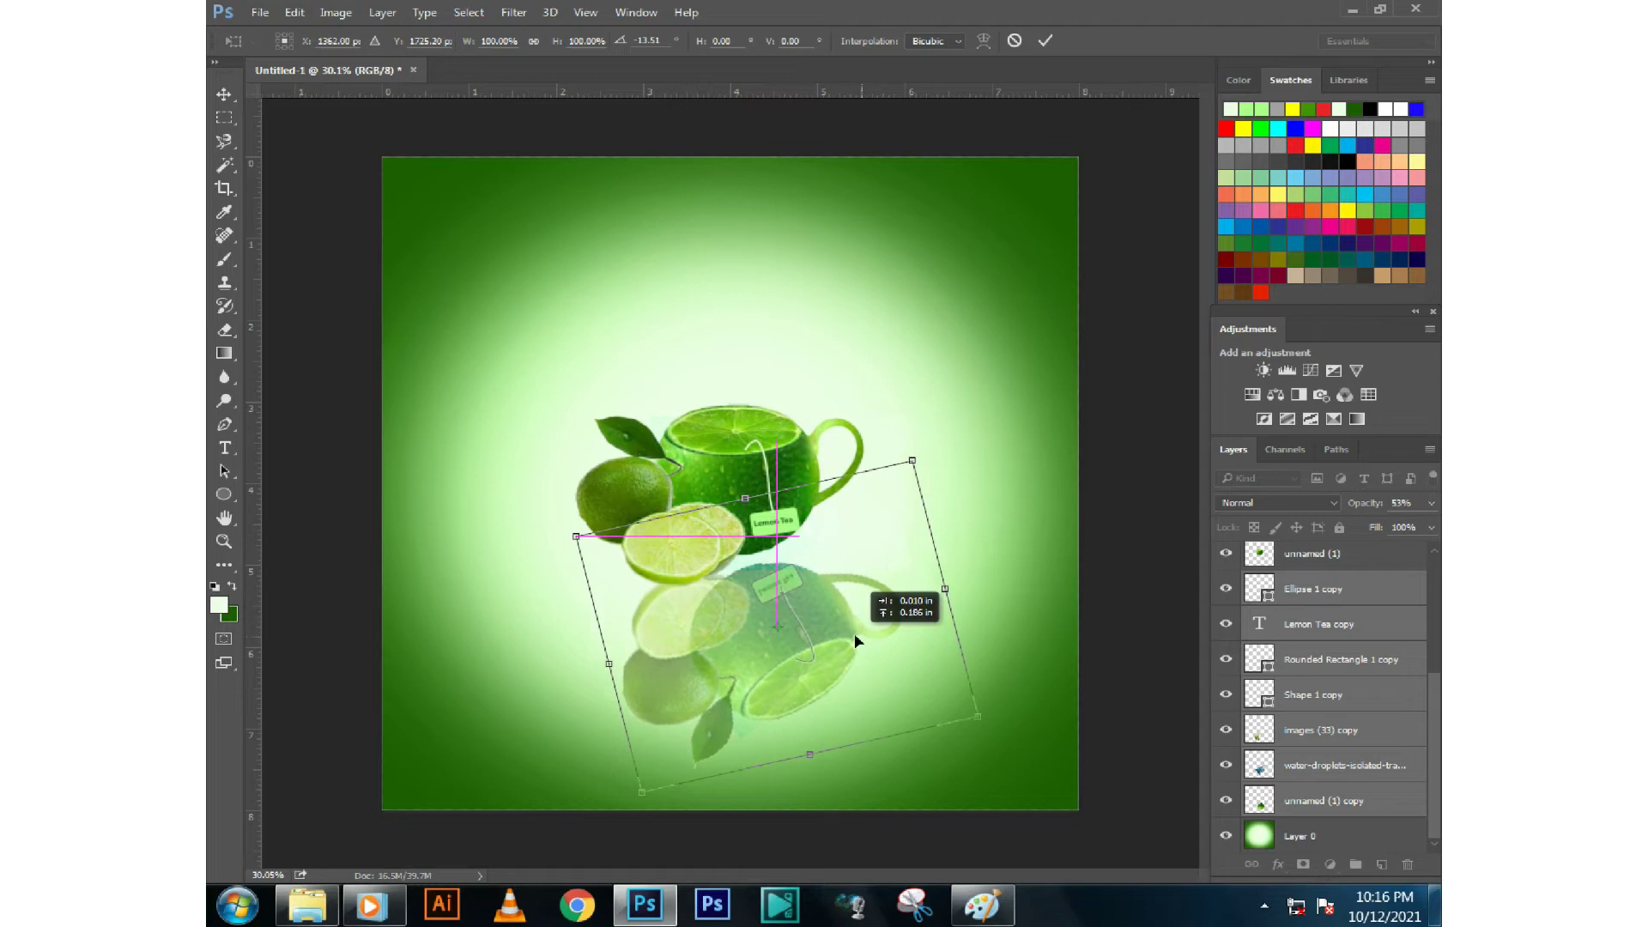
drag(1035, 612, 1040, 627)
Commit the reflection's new angle and fade the reflection layer to about 16% opacity
key(Return)
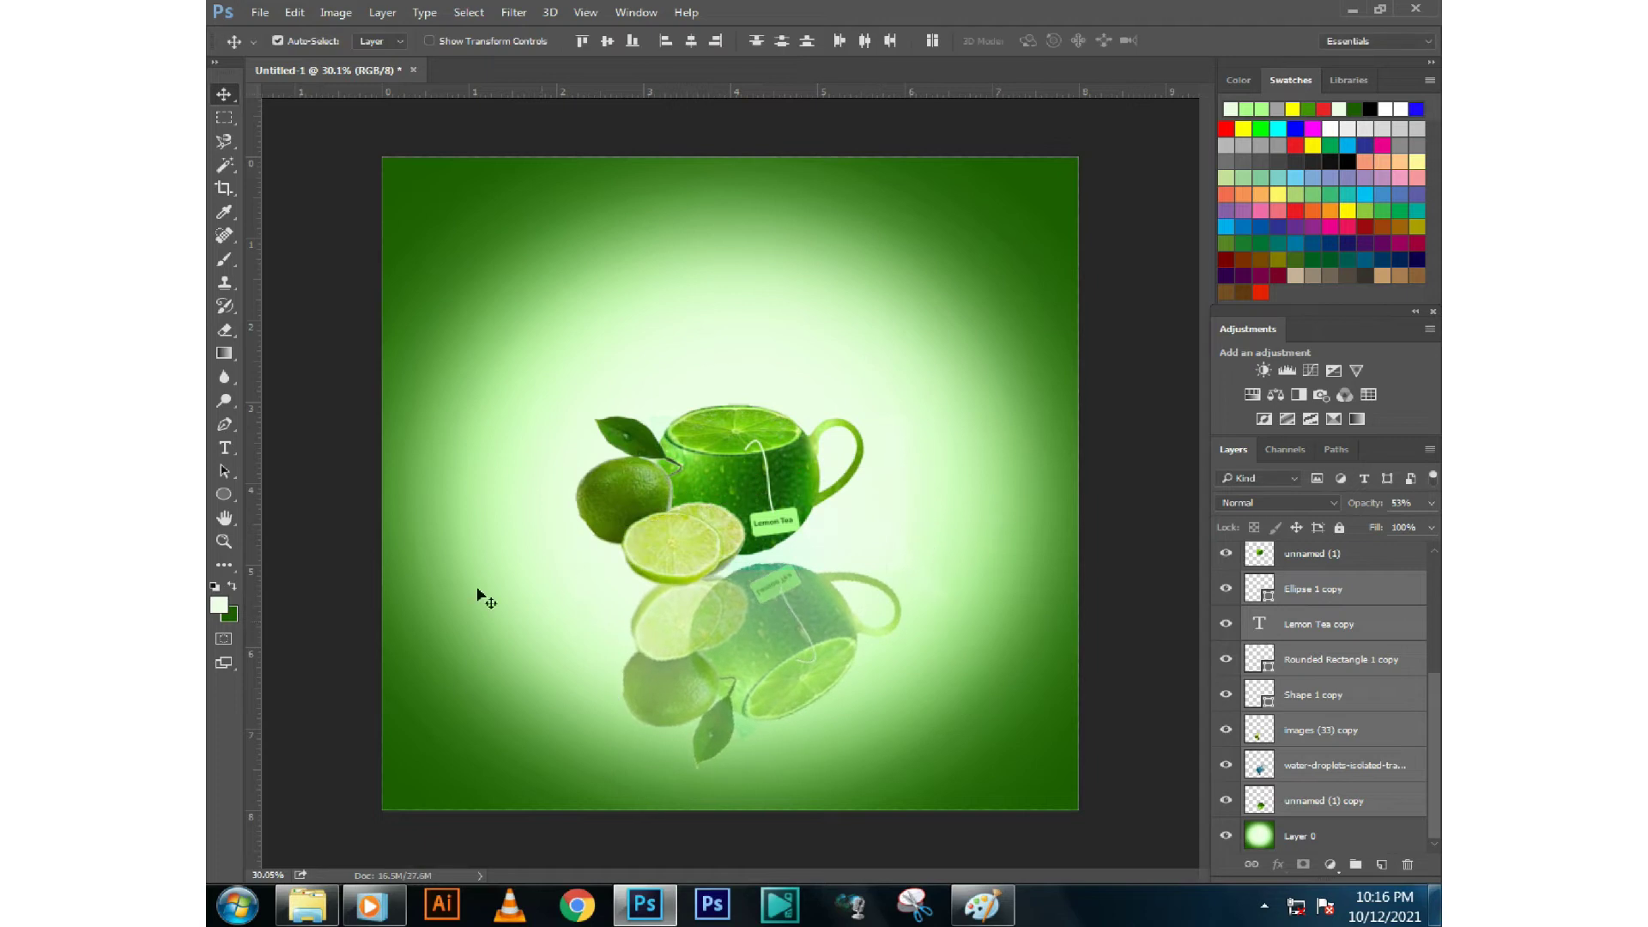
click(225, 329)
click(513, 495)
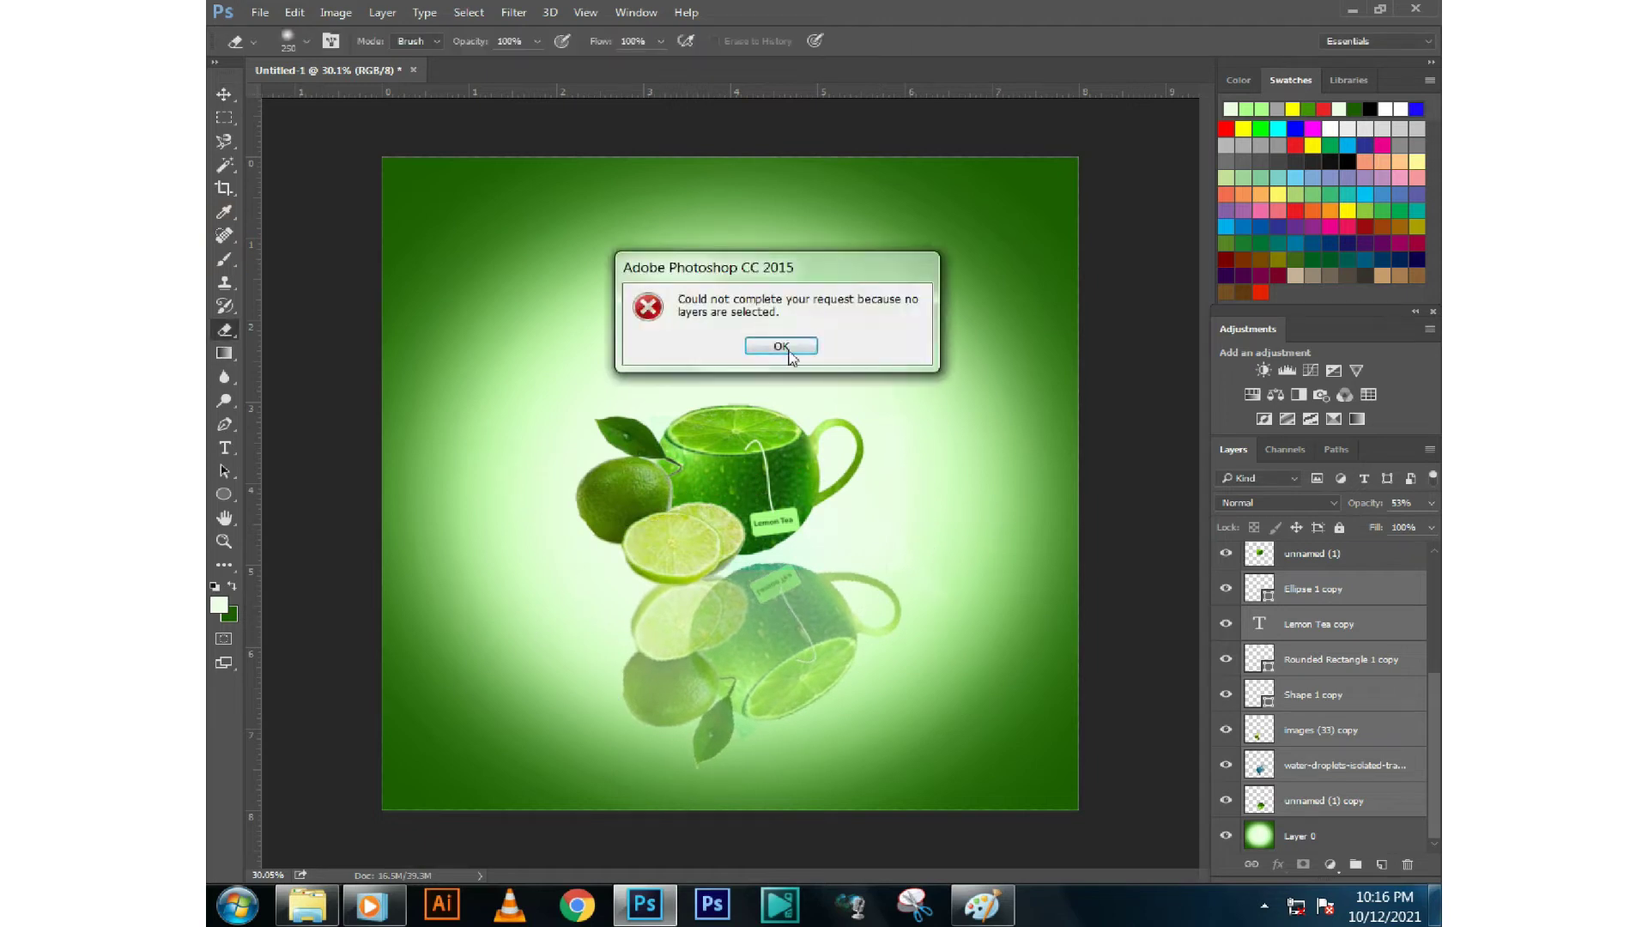
key(Return)
drag(1367, 502, 1318, 503)
With the Move tool, shift the faint reflection right and down under the teapot
click(230, 94)
drag(765, 636, 794, 631)
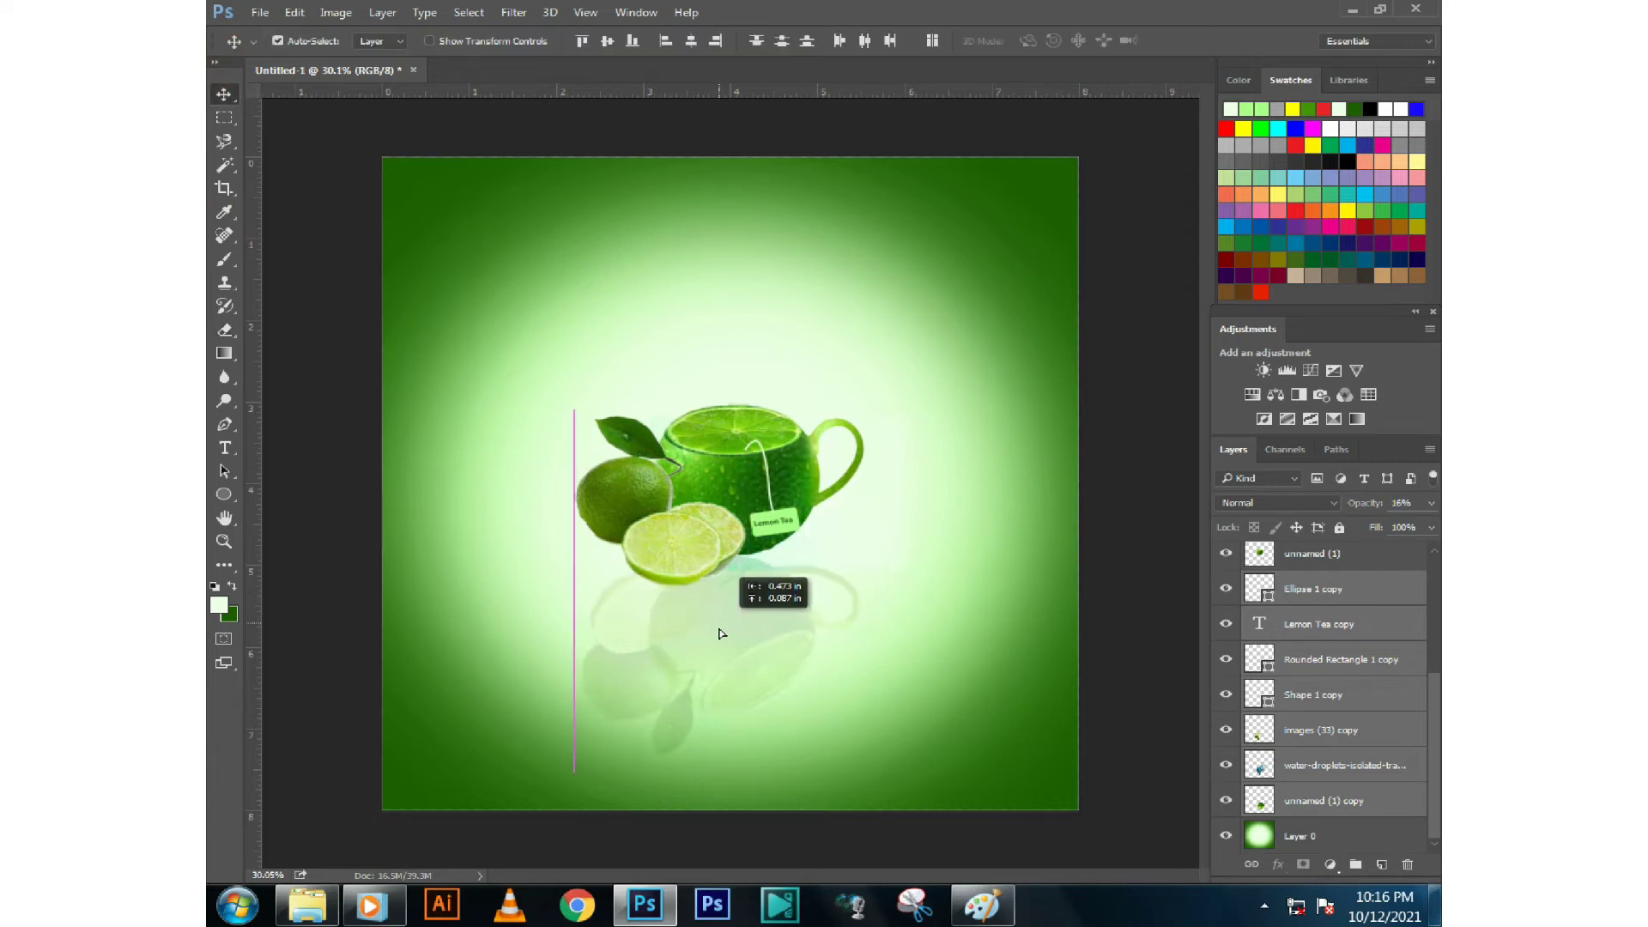
scroll(788, 626, down, 3)
scroll(779, 617, up, 2)
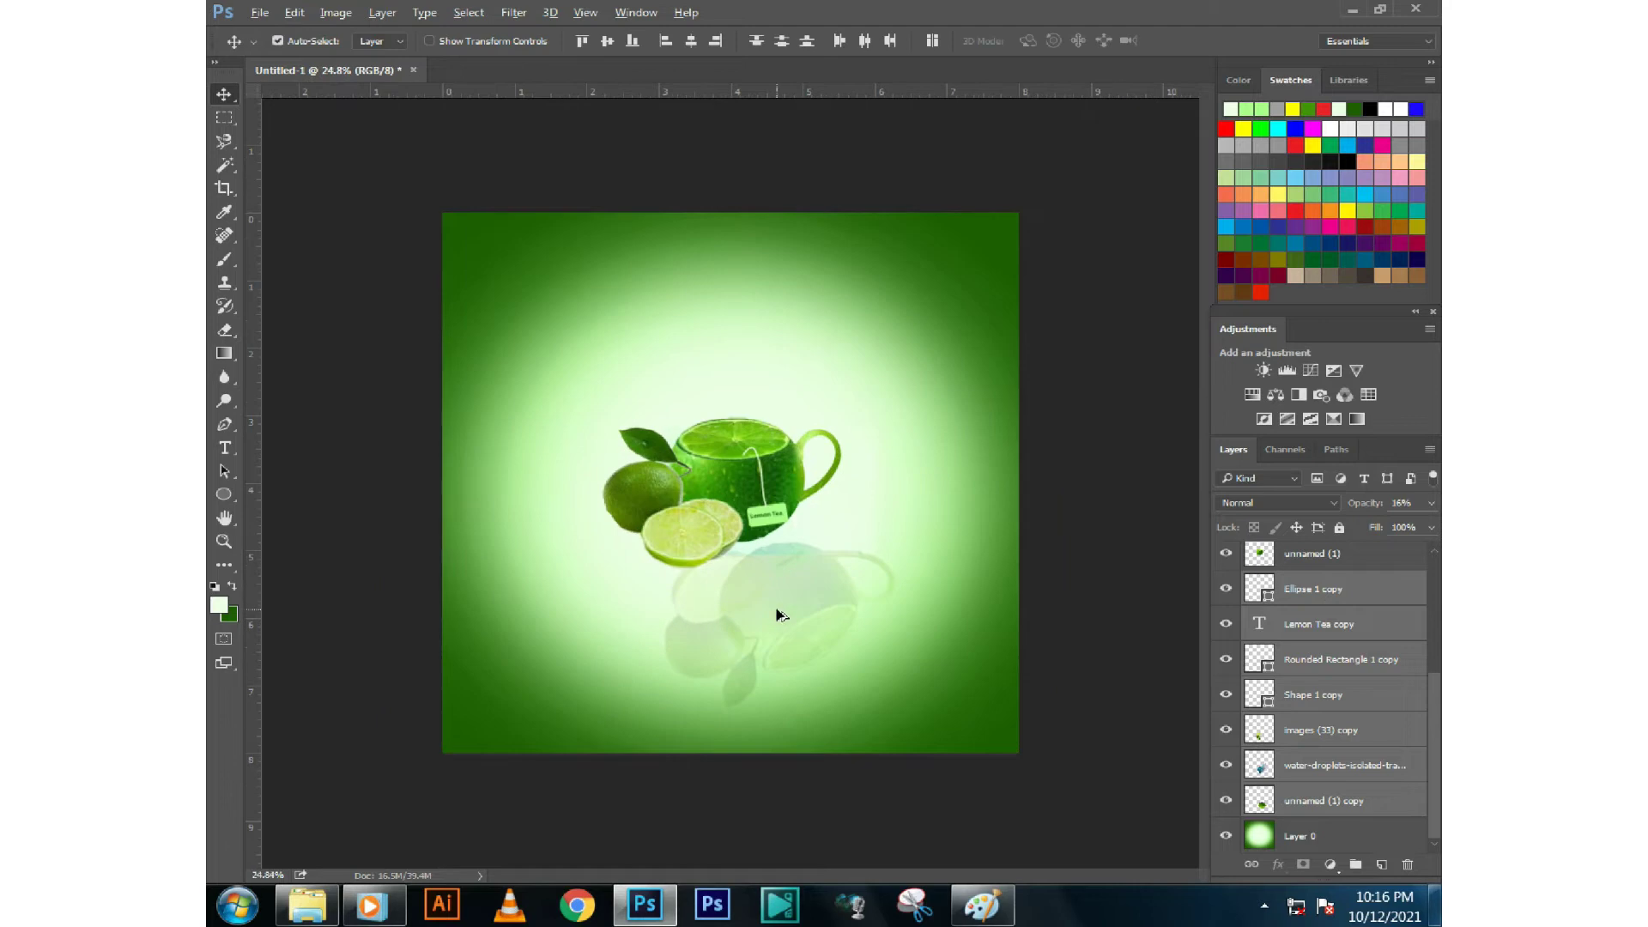
scroll(823, 678, up, 2)
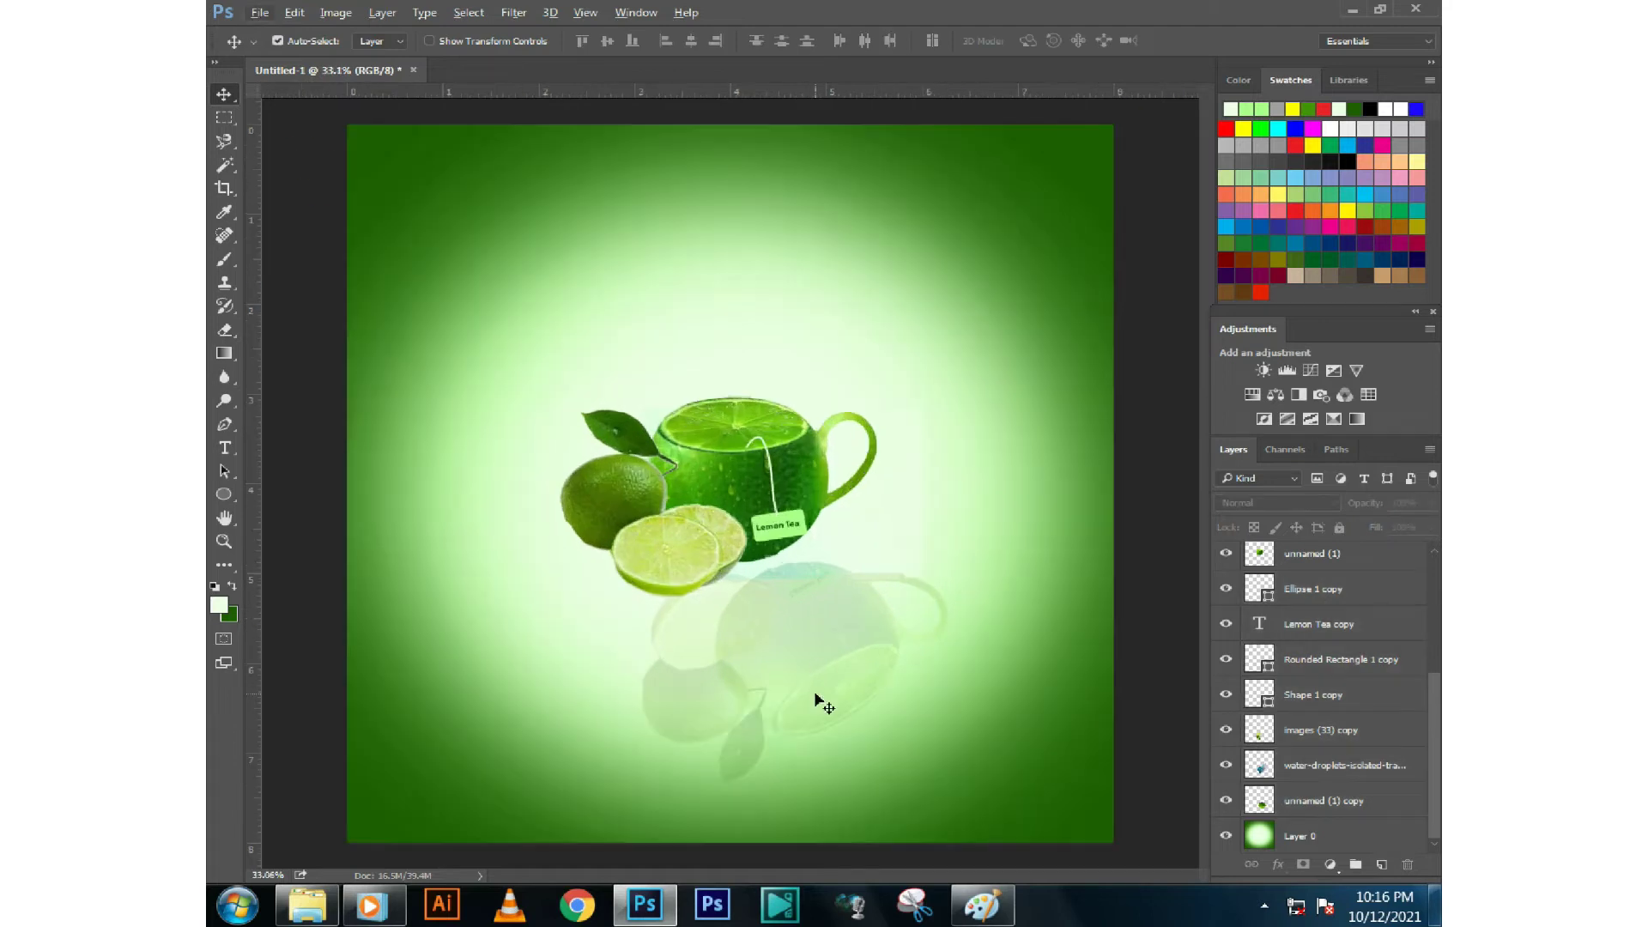
drag(816, 699, 752, 745)
scroll(1333, 615, up, 5)
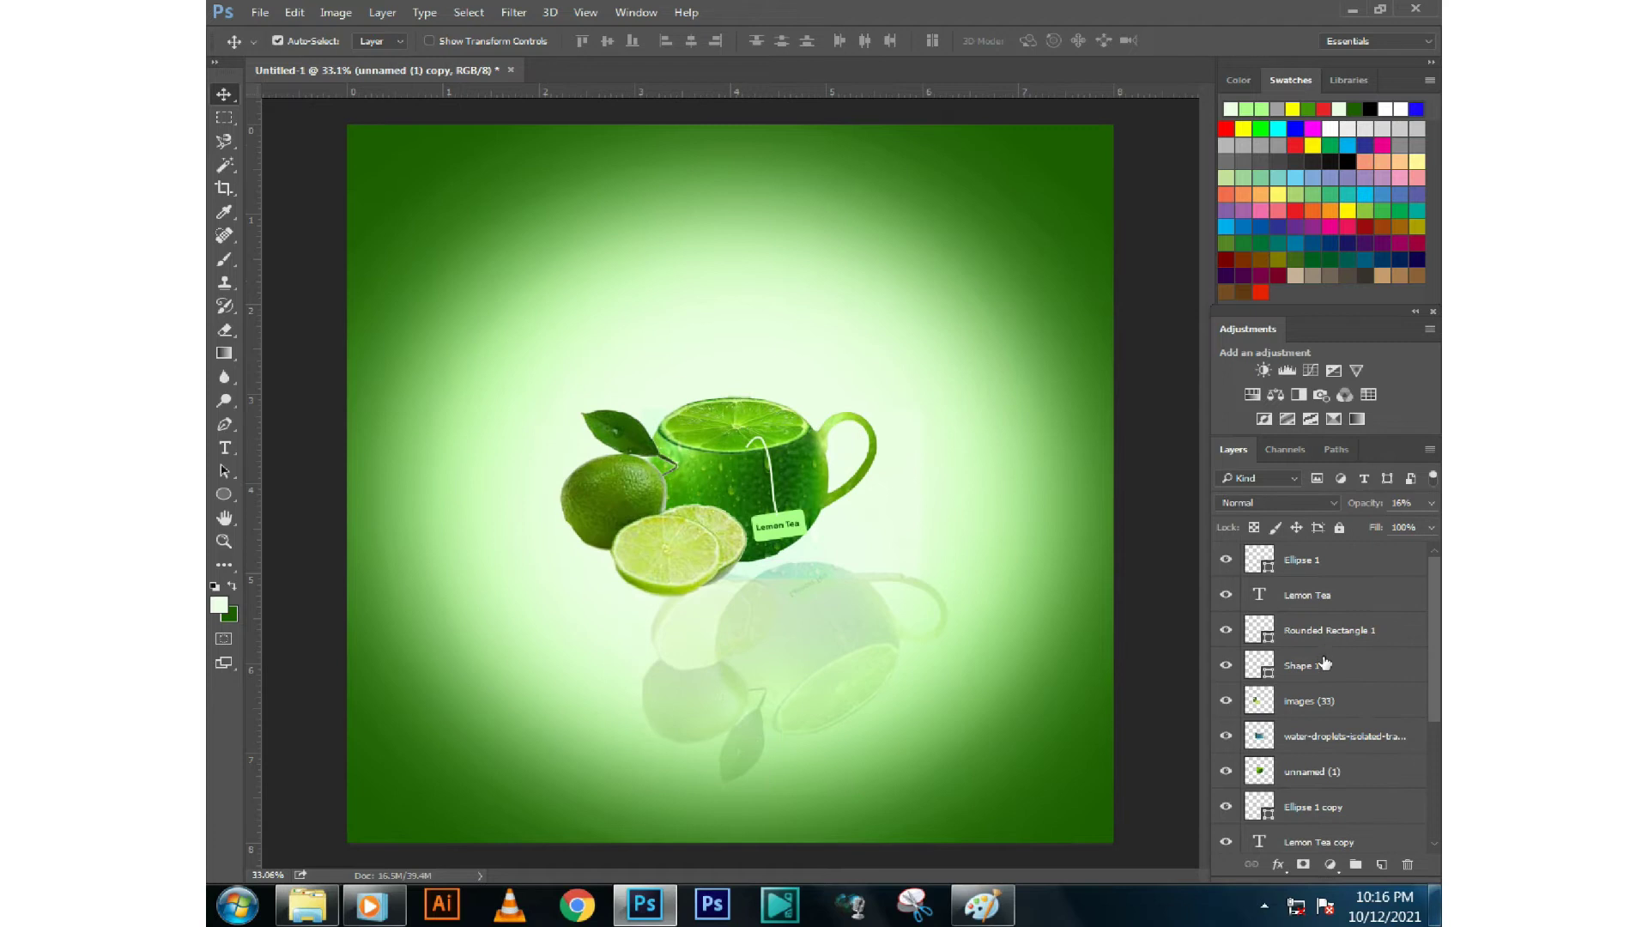
scroll(1324, 678, down, 4)
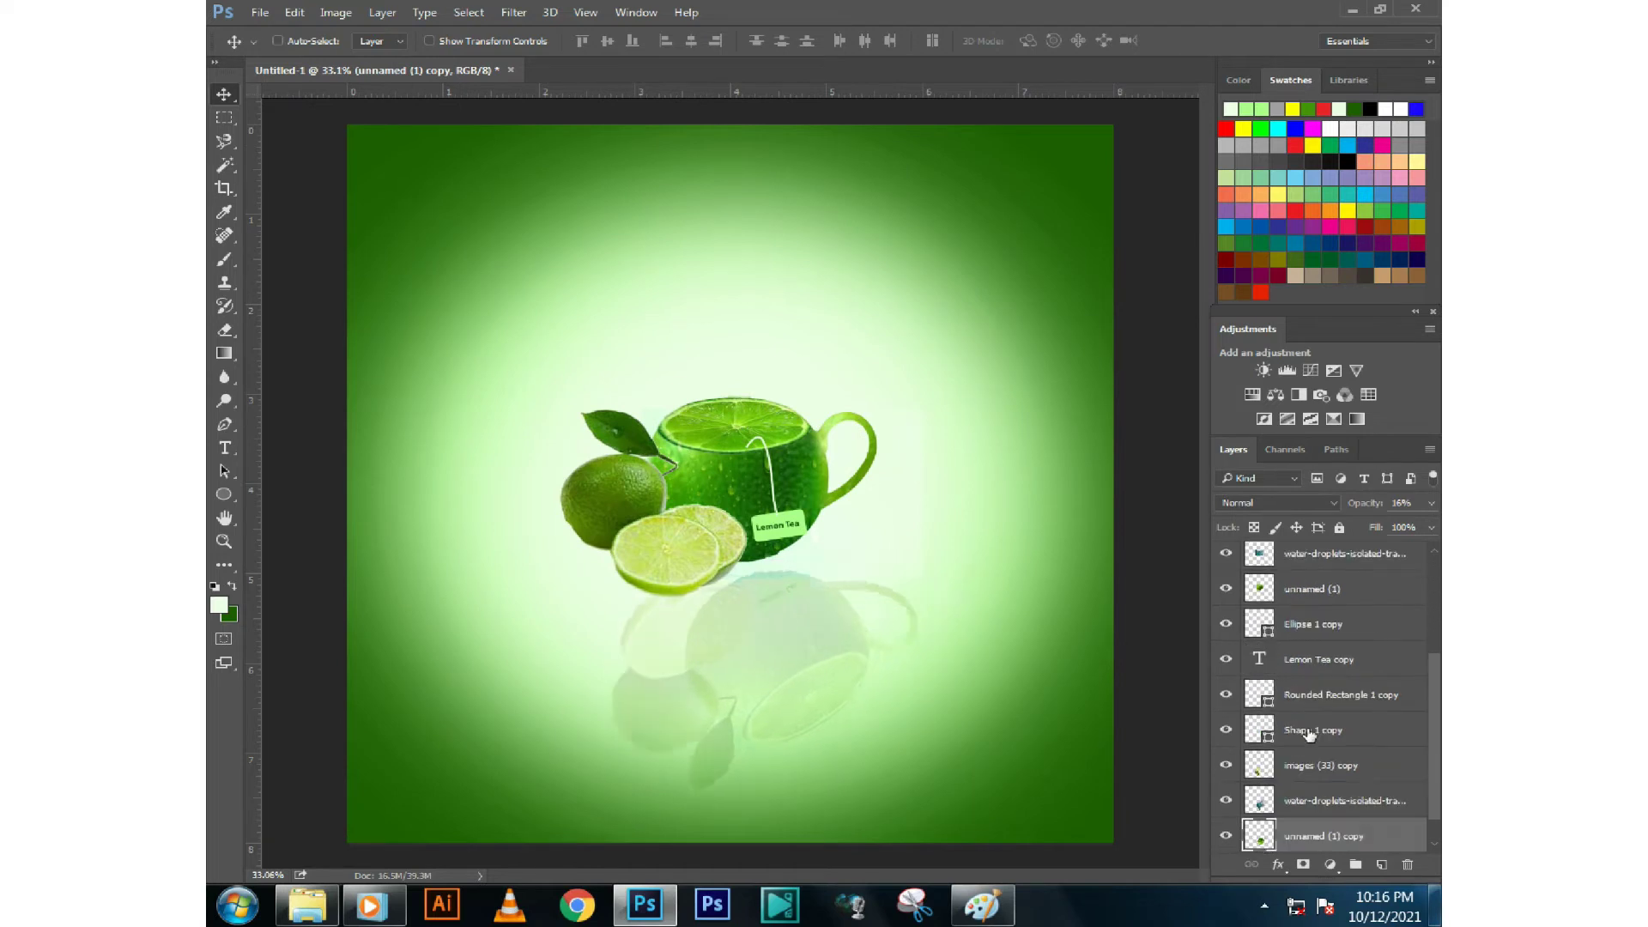
Re-adjust the opacity, nudge the reflection slightly right and up, and reselect its base layer
key(5)
key(3)
scroll(1308, 755, down, 1)
drag(783, 673, 811, 662)
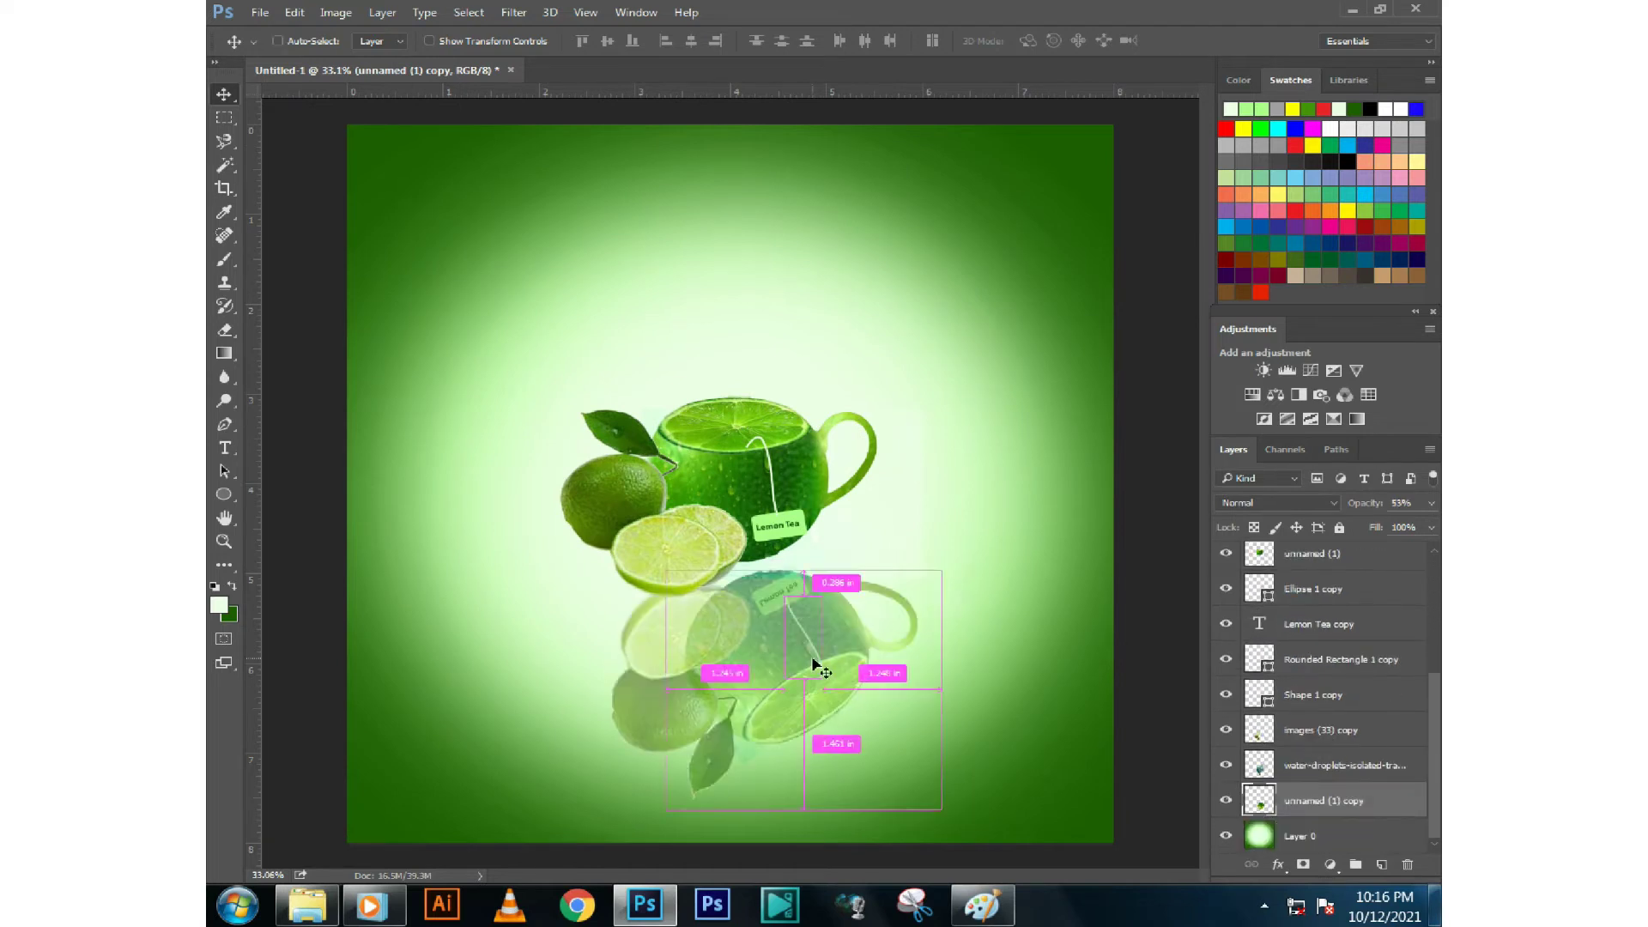
click(223, 330)
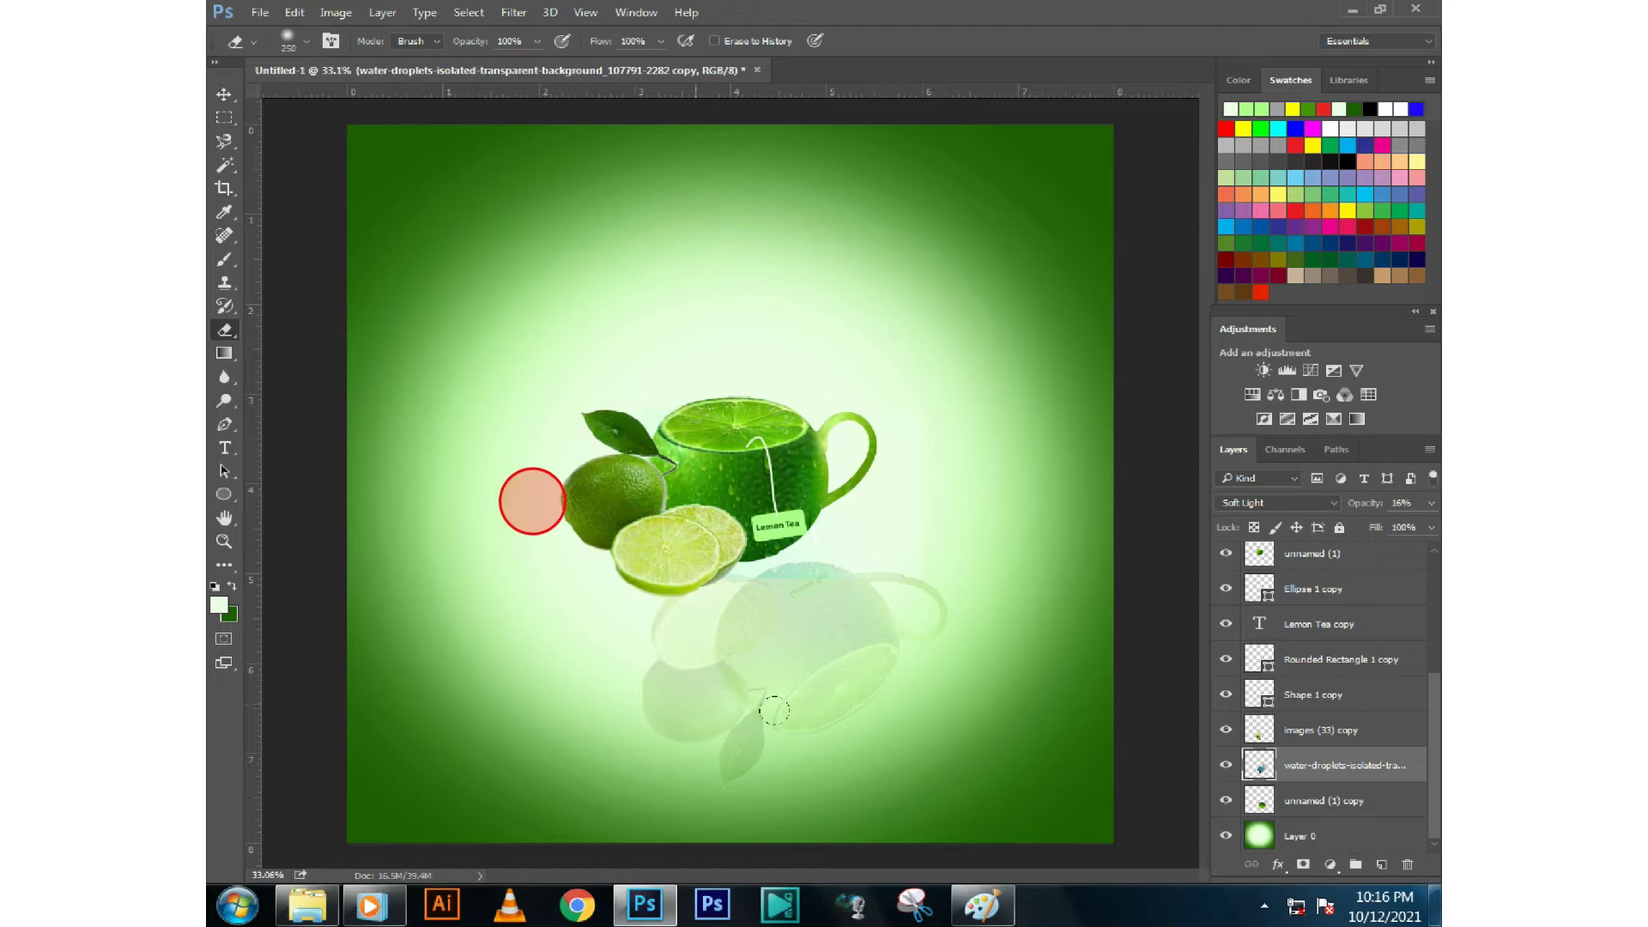
ctrl+click(951, 571)
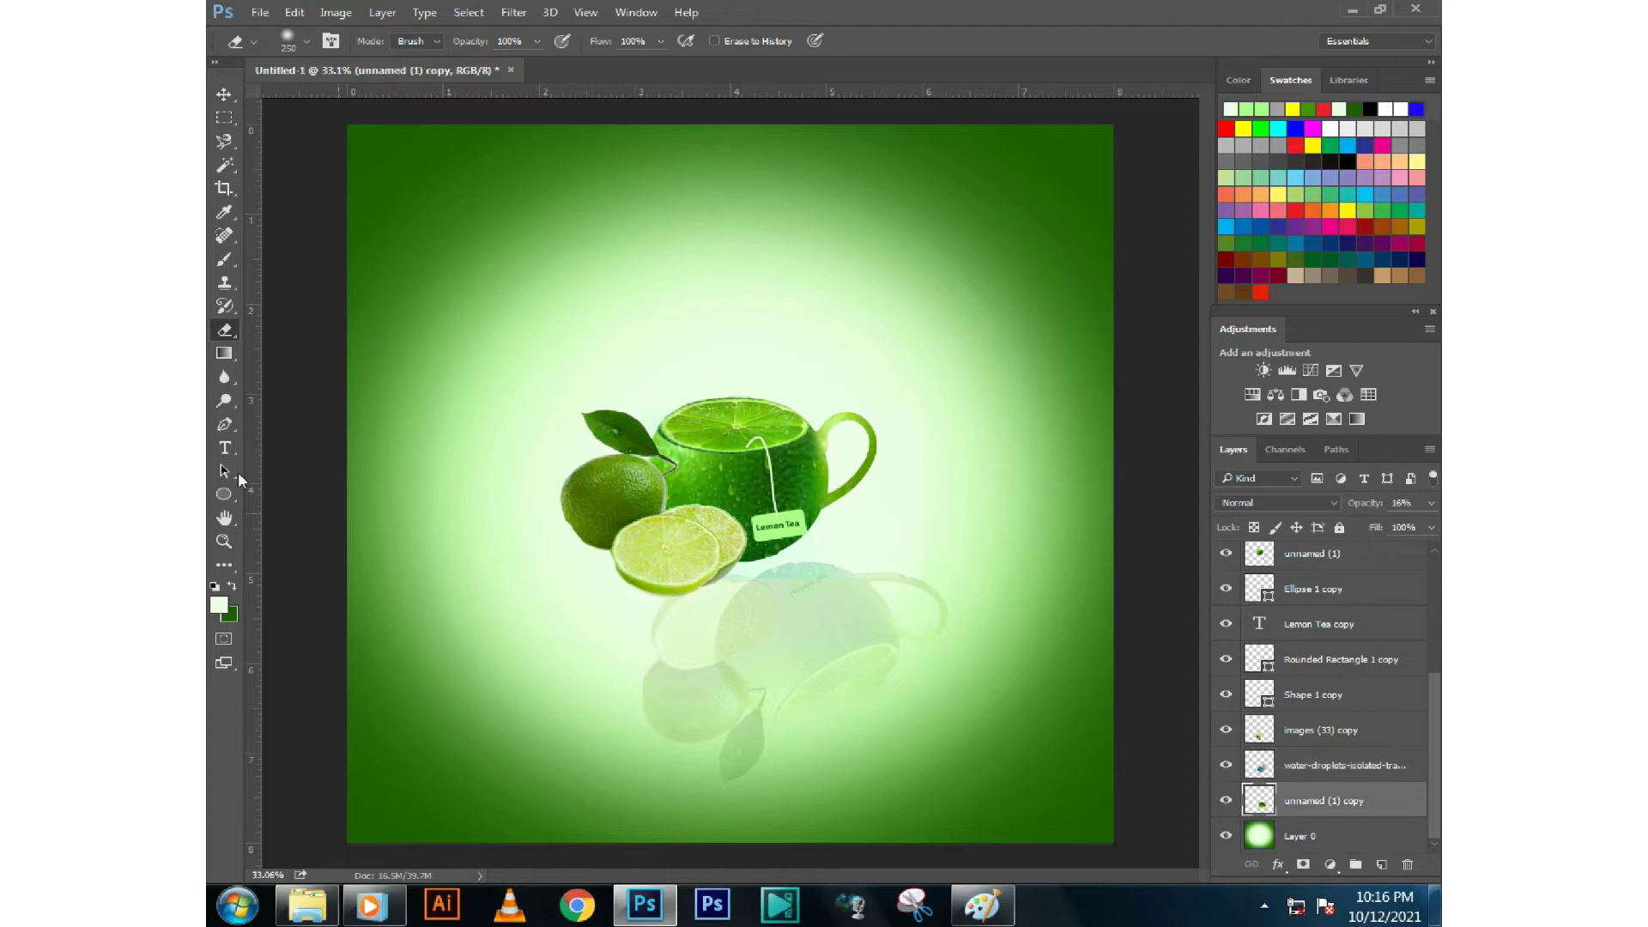
click(224, 94)
Select the teapot and reflection layers, restoring them after an accidental delete
shift+click(1314, 567)
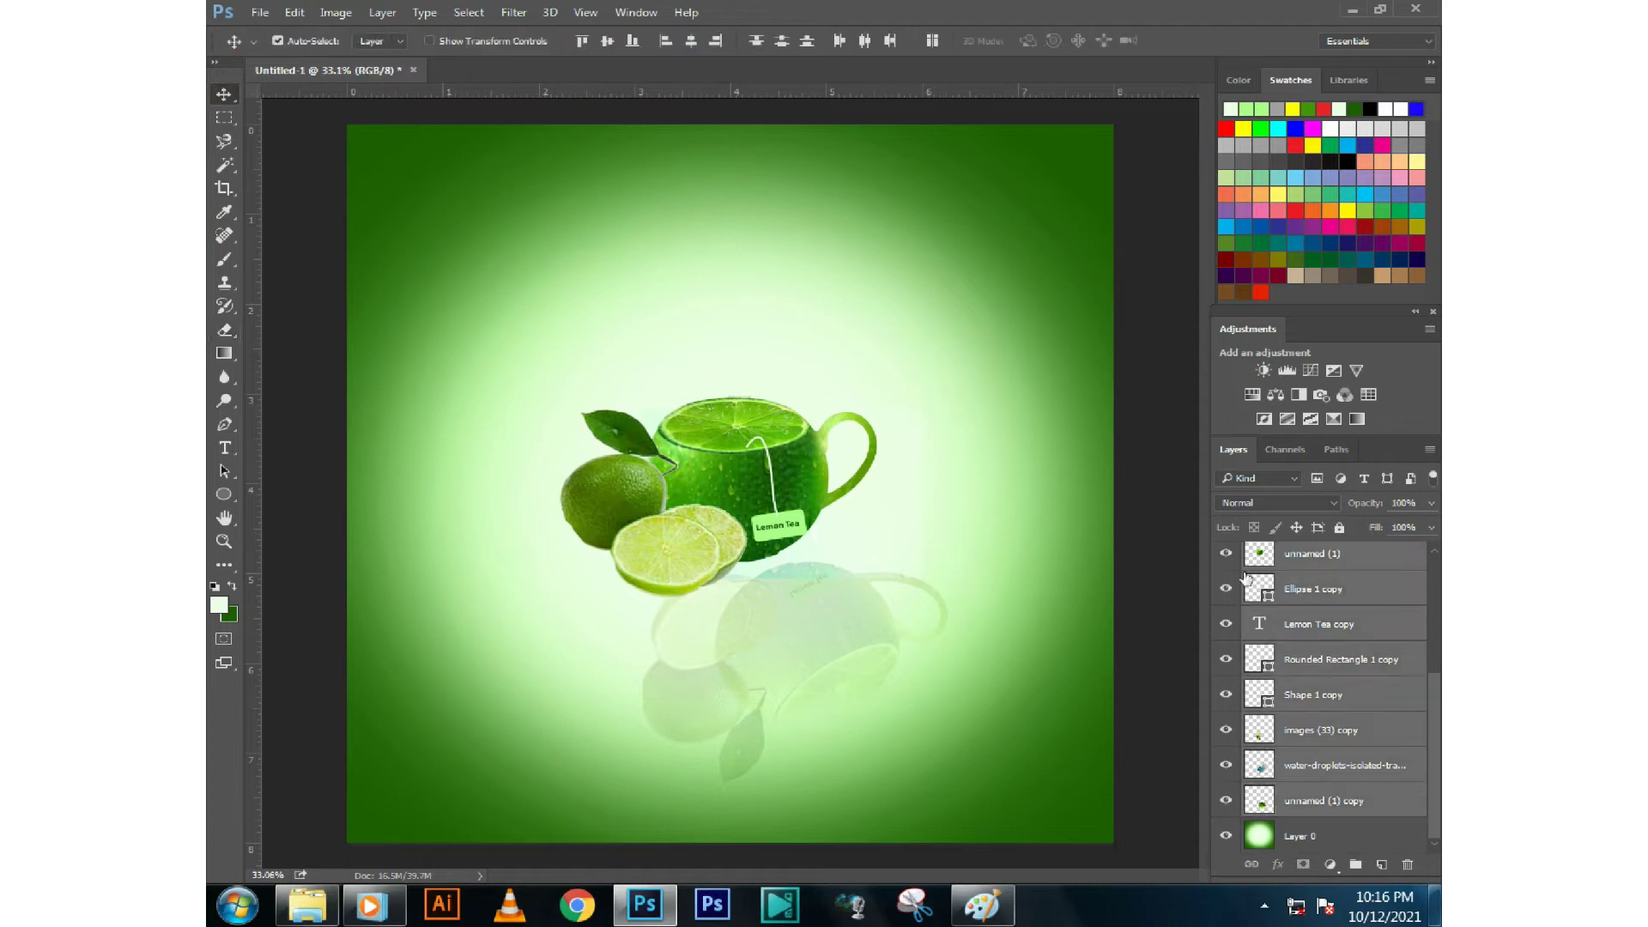
key(Delete)
key(ctrl+alt+z)
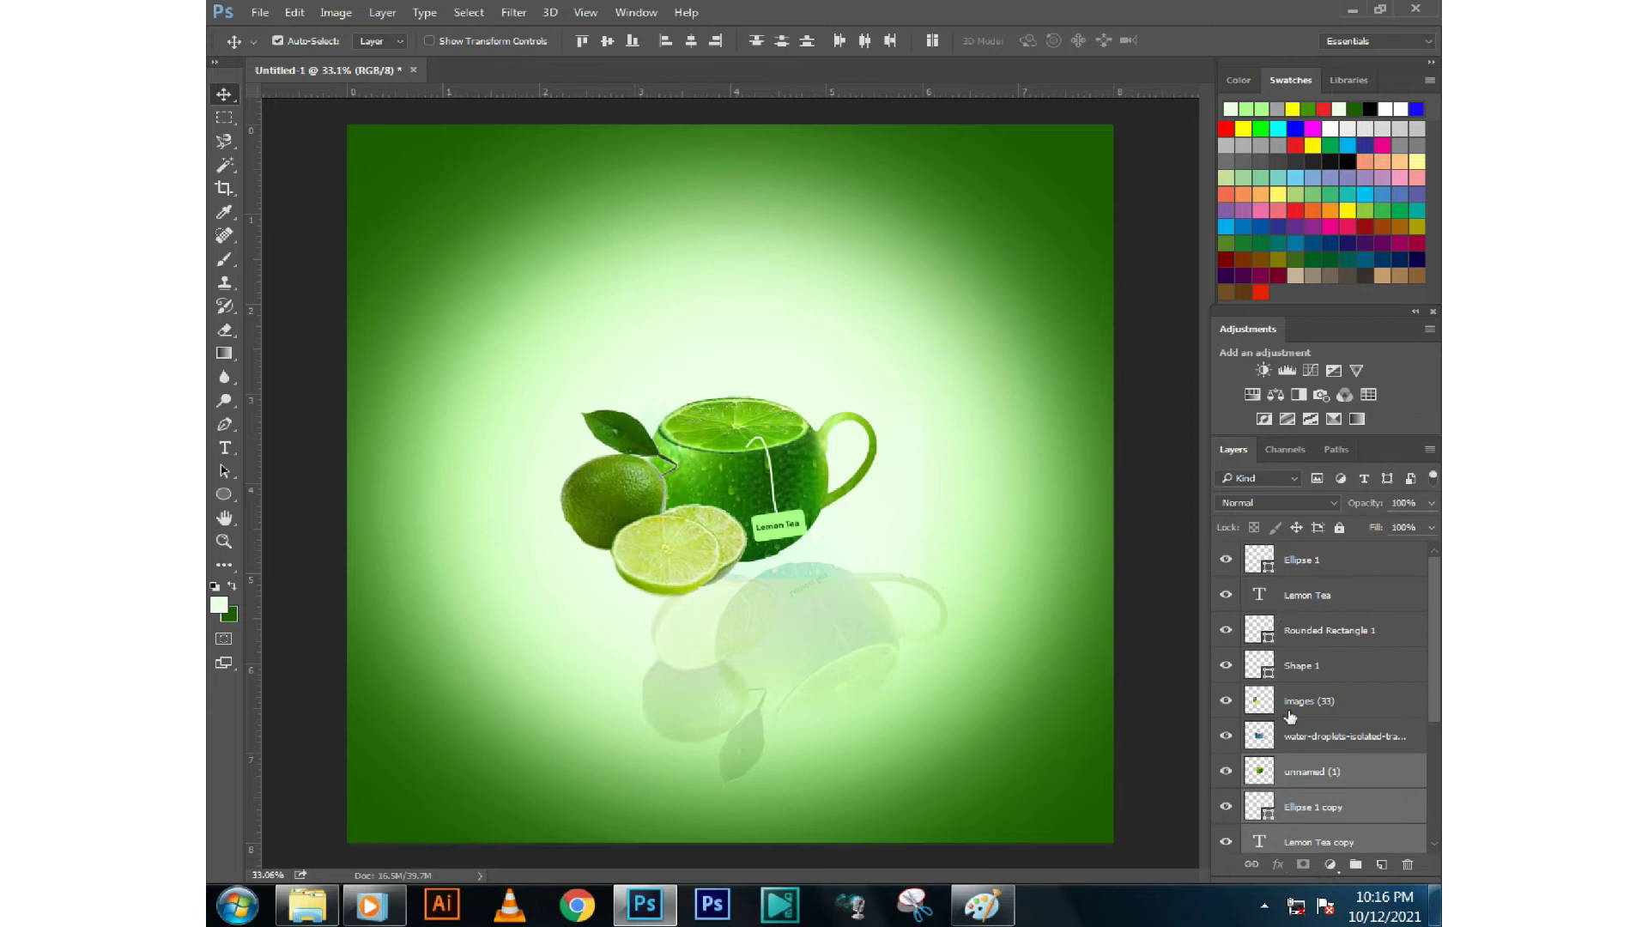
key(ctrl+alt+z)
key(ctrl+alt+z)
key(ctrl+alt+z)
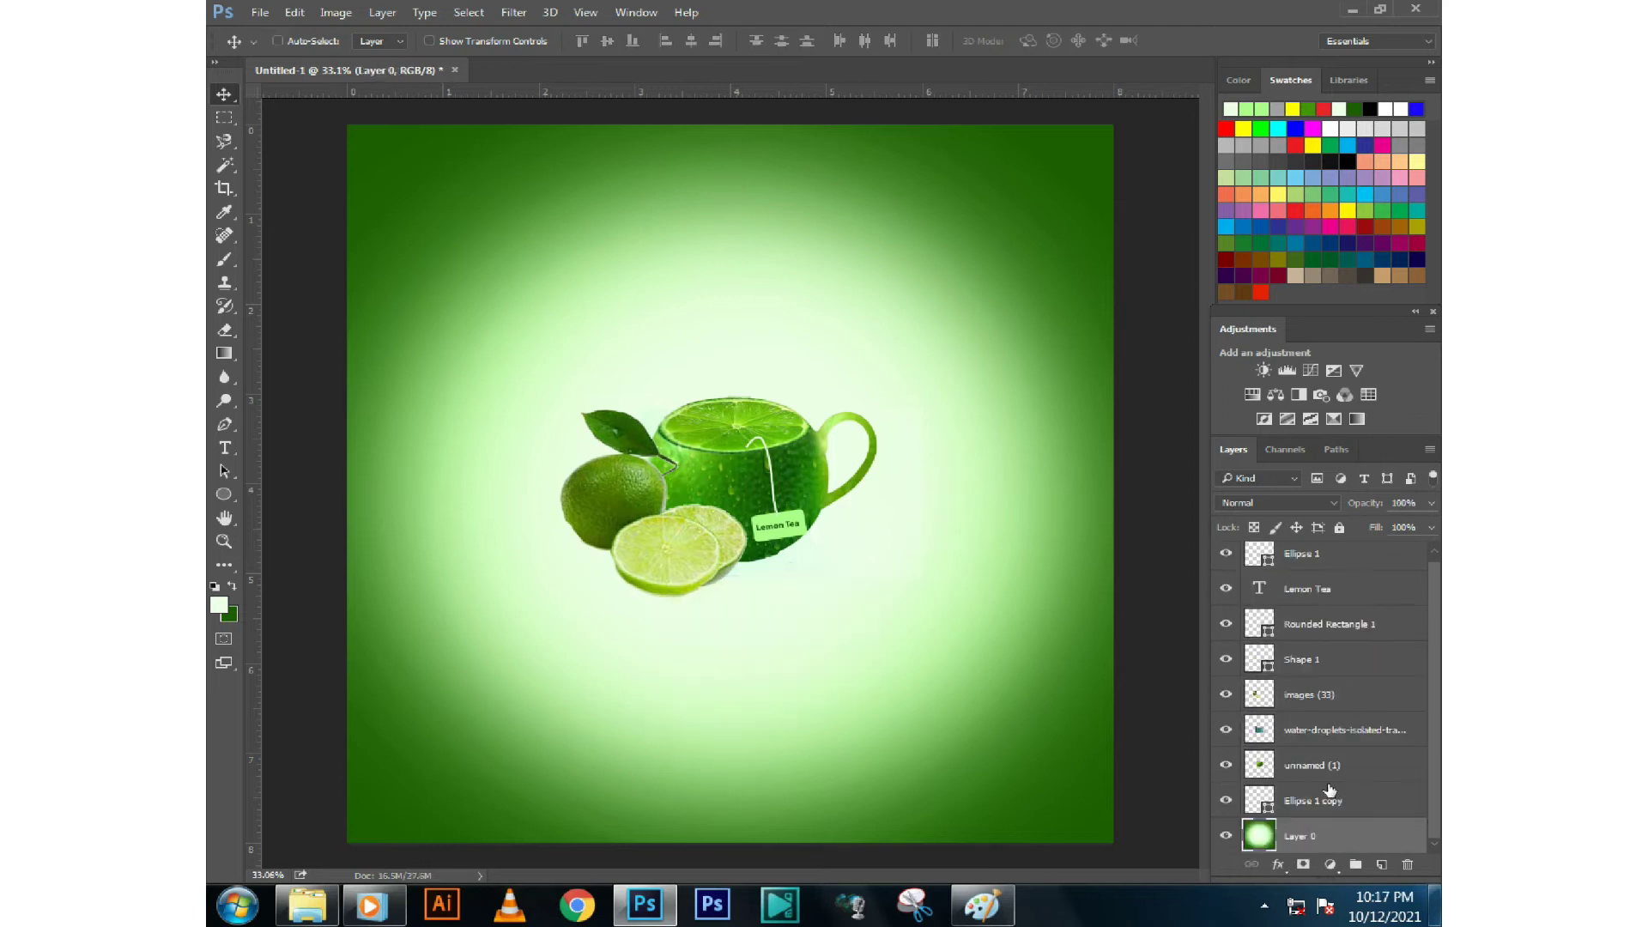
key(ctrl+shift+z)
Merge the selected layers, then step back through the merge in history
right_click(1330, 791)
click(938, 654)
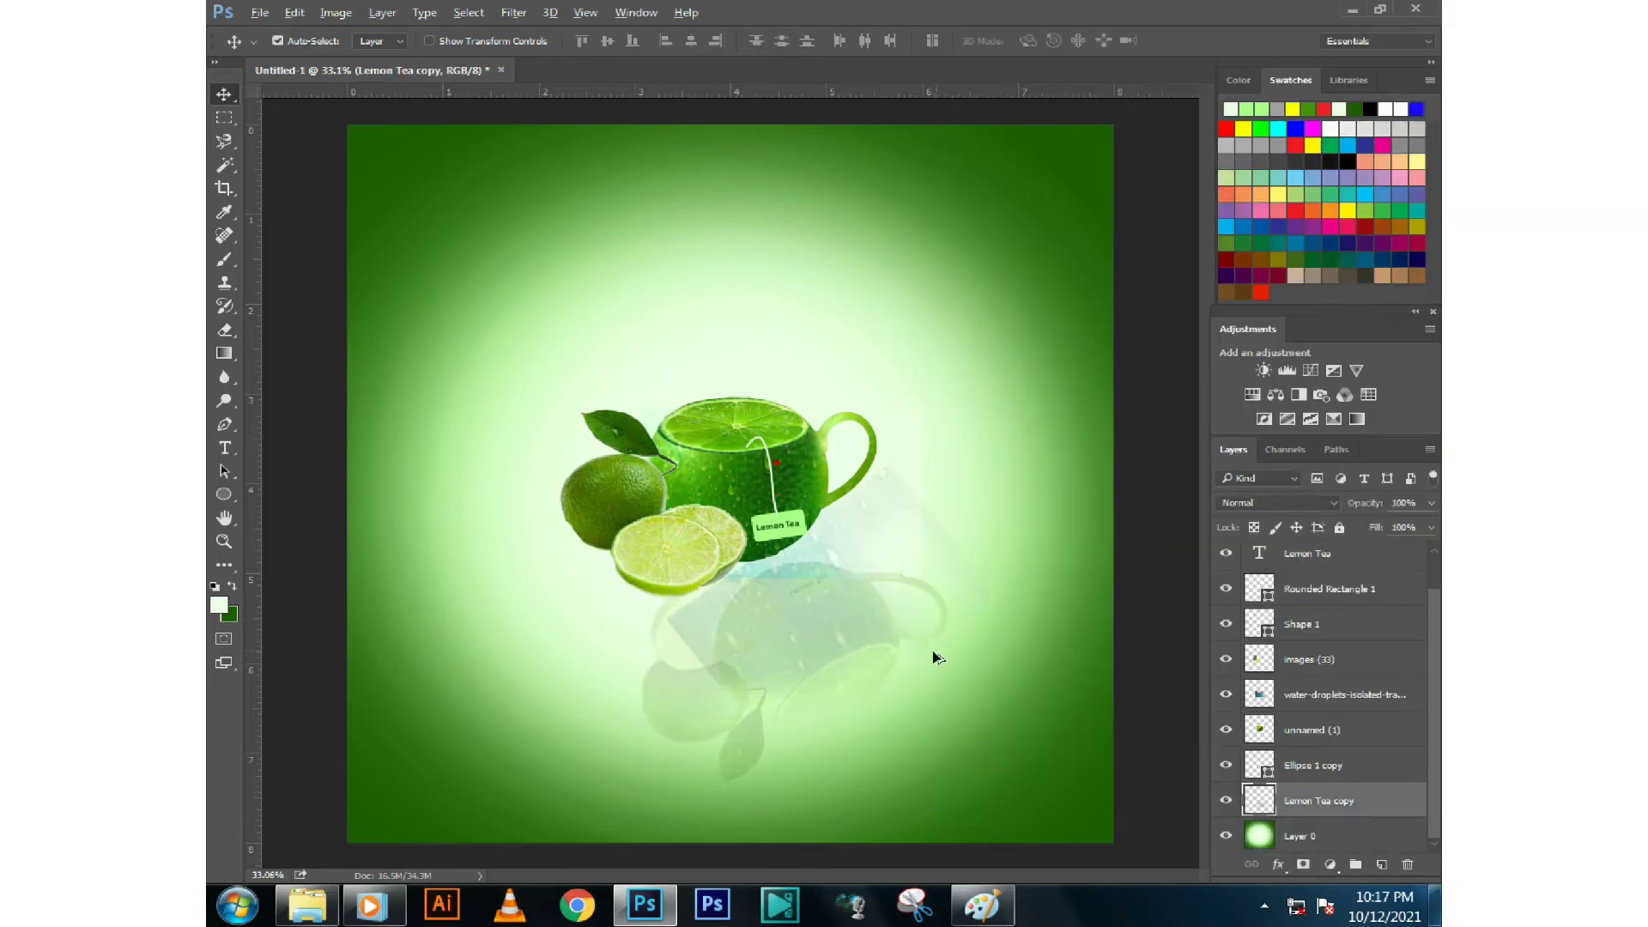
scroll(938, 658, down, 1)
click(867, 563)
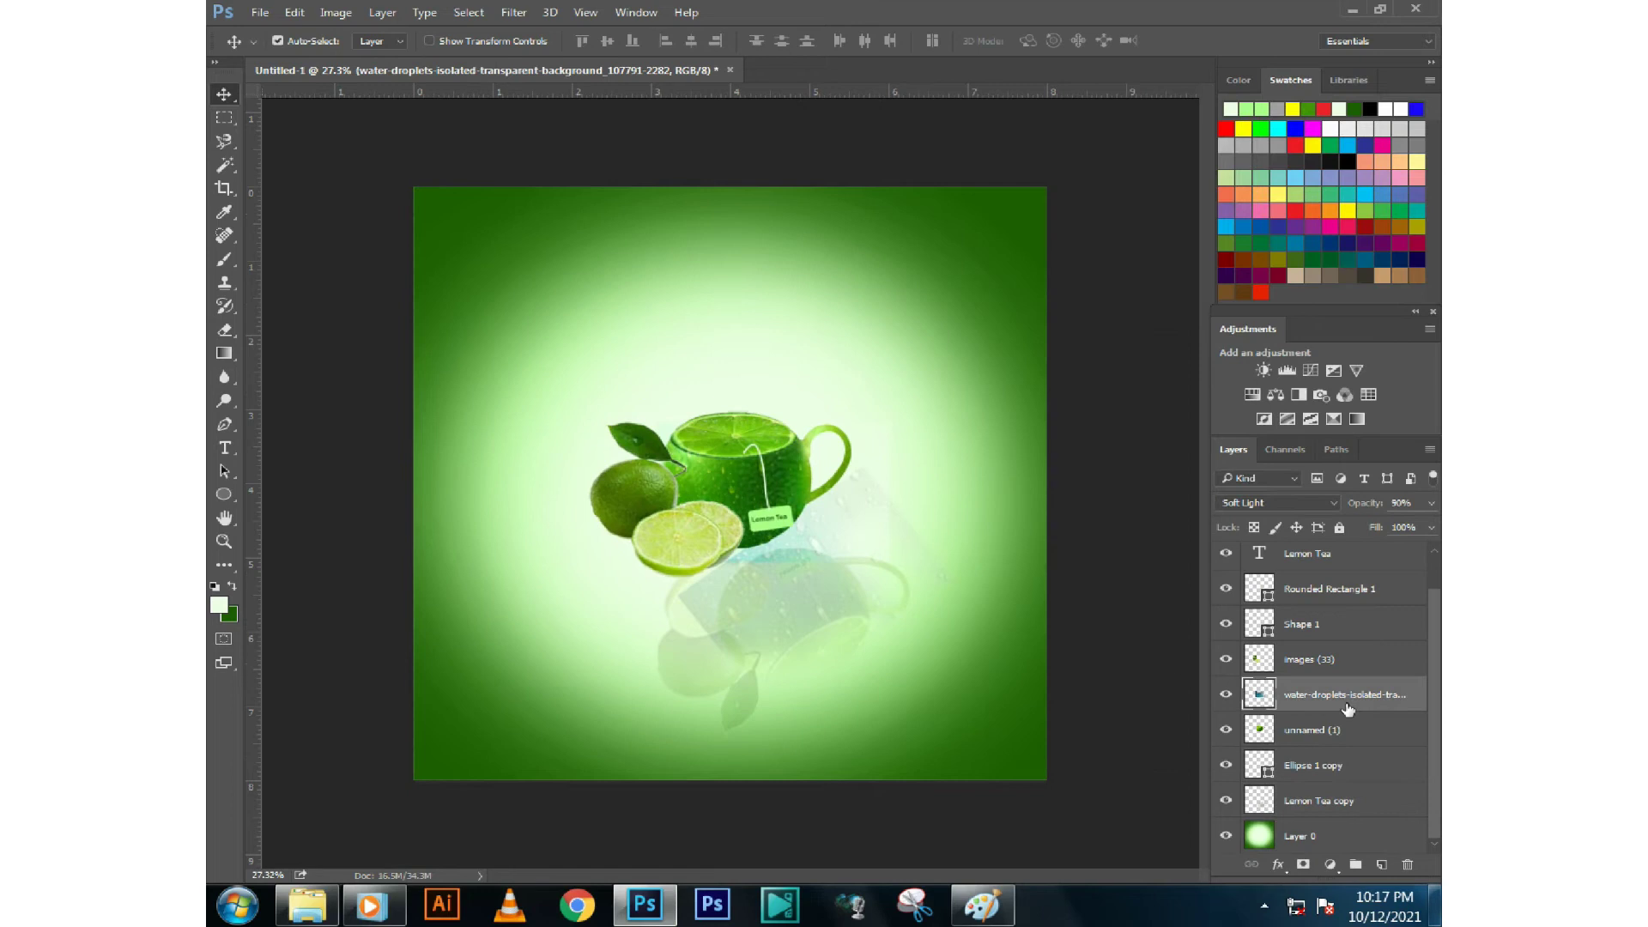
key(ctrl+alt+z)
key(ctrl+alt+z)
key(ctrl+alt+z)
key(ctrl+alt+z)
key(ctrl+alt+z)
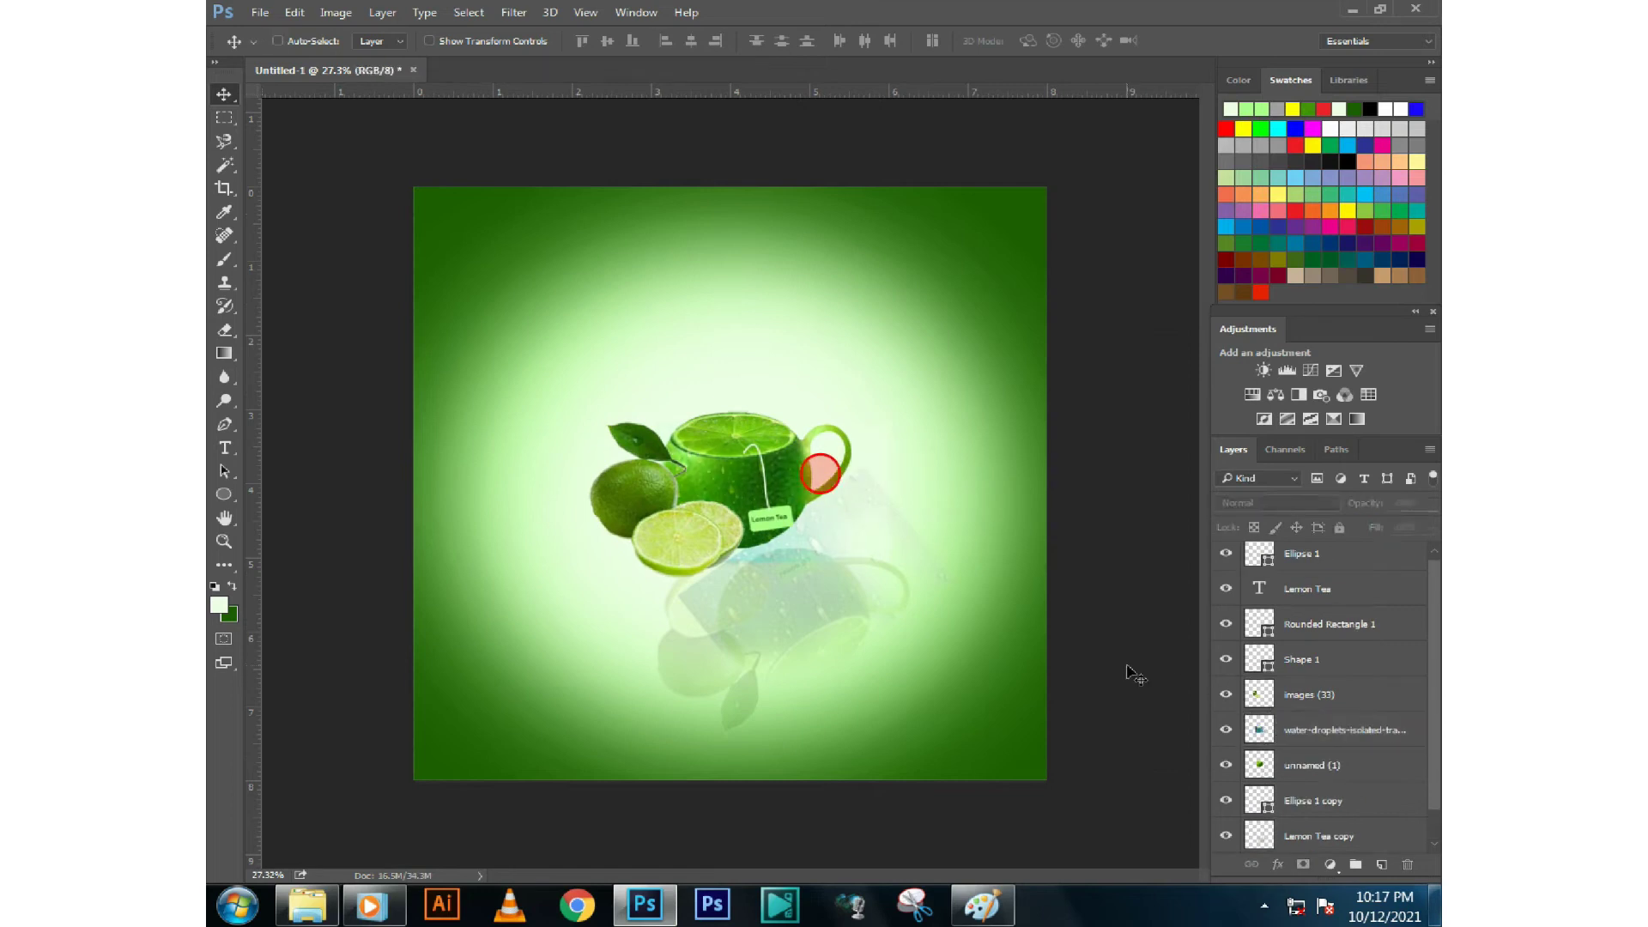
key(ctrl+shift+z)
Reselect the reflection copy layers and merge them into one Ellipse 1 copy layer
click(624, 423)
click(1322, 798)
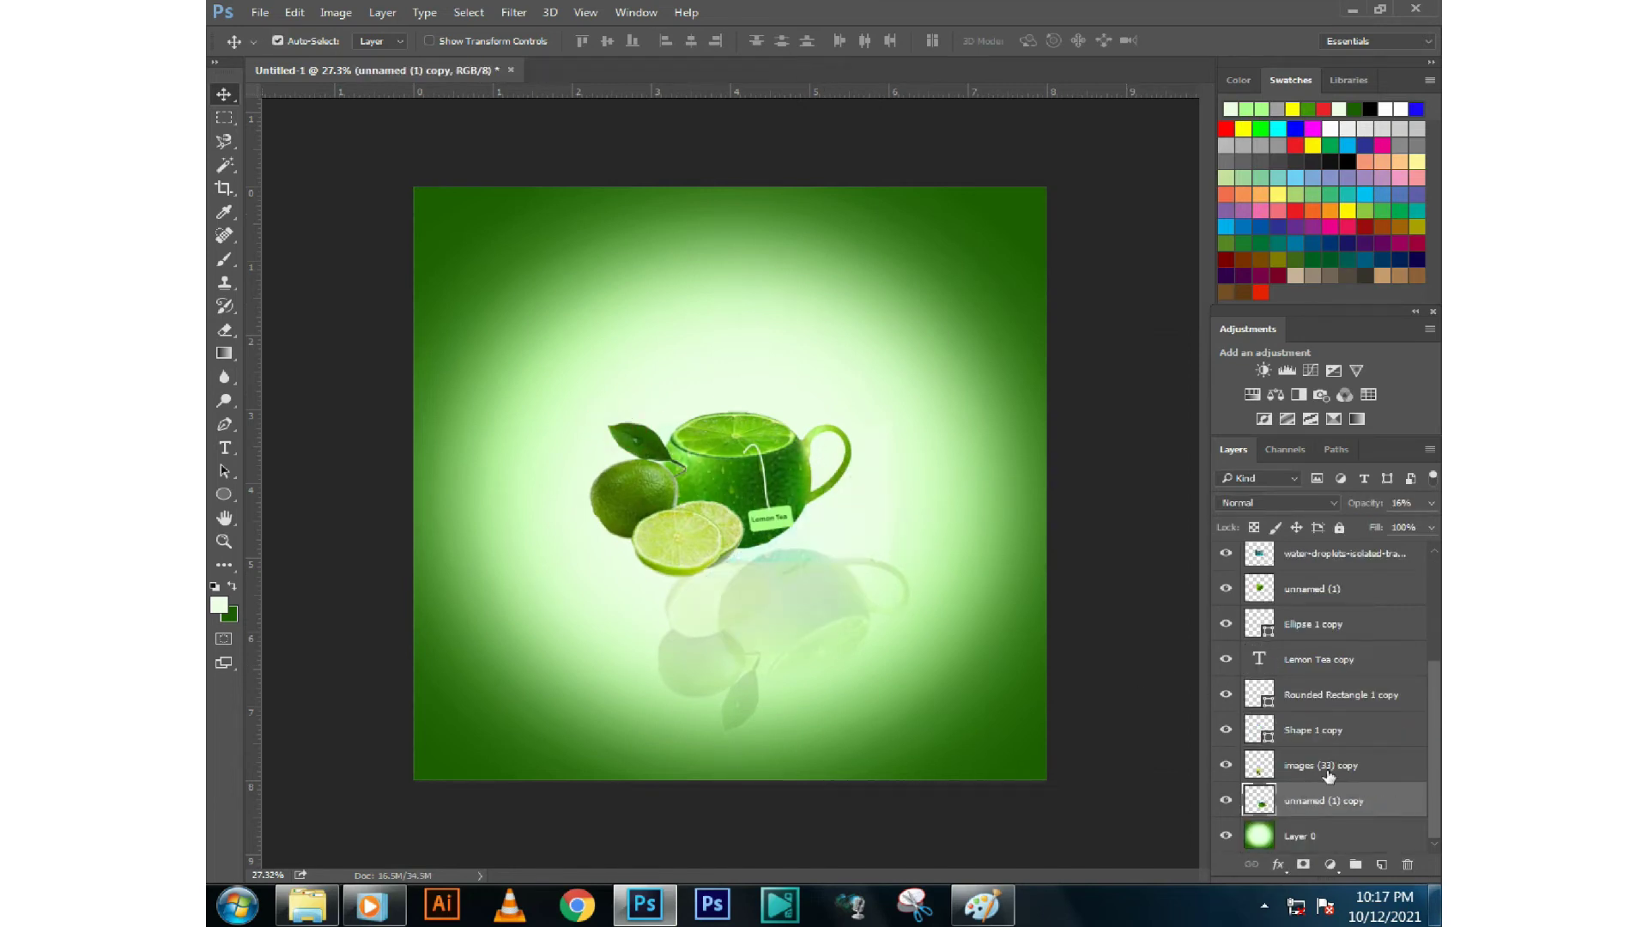
scroll(1320, 681, up, 1)
key(ctrl+alt+z)
key(ctrl+alt+z)
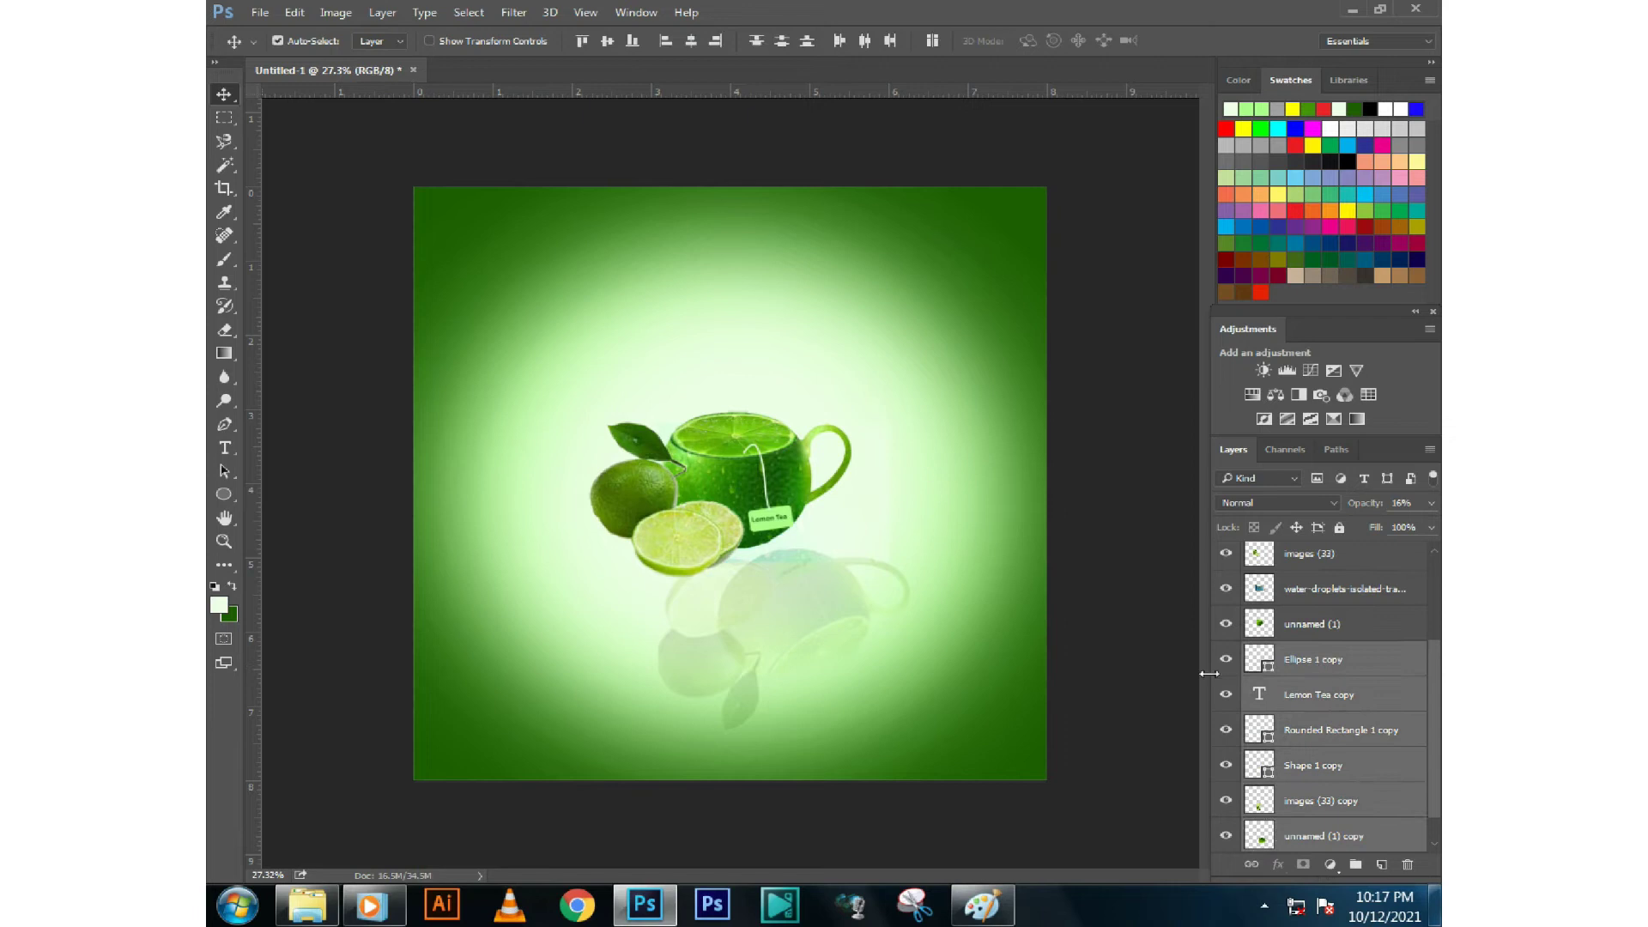
key(ctrl+alt+z)
key(ctrl+shift+z)
right_click(1313, 807)
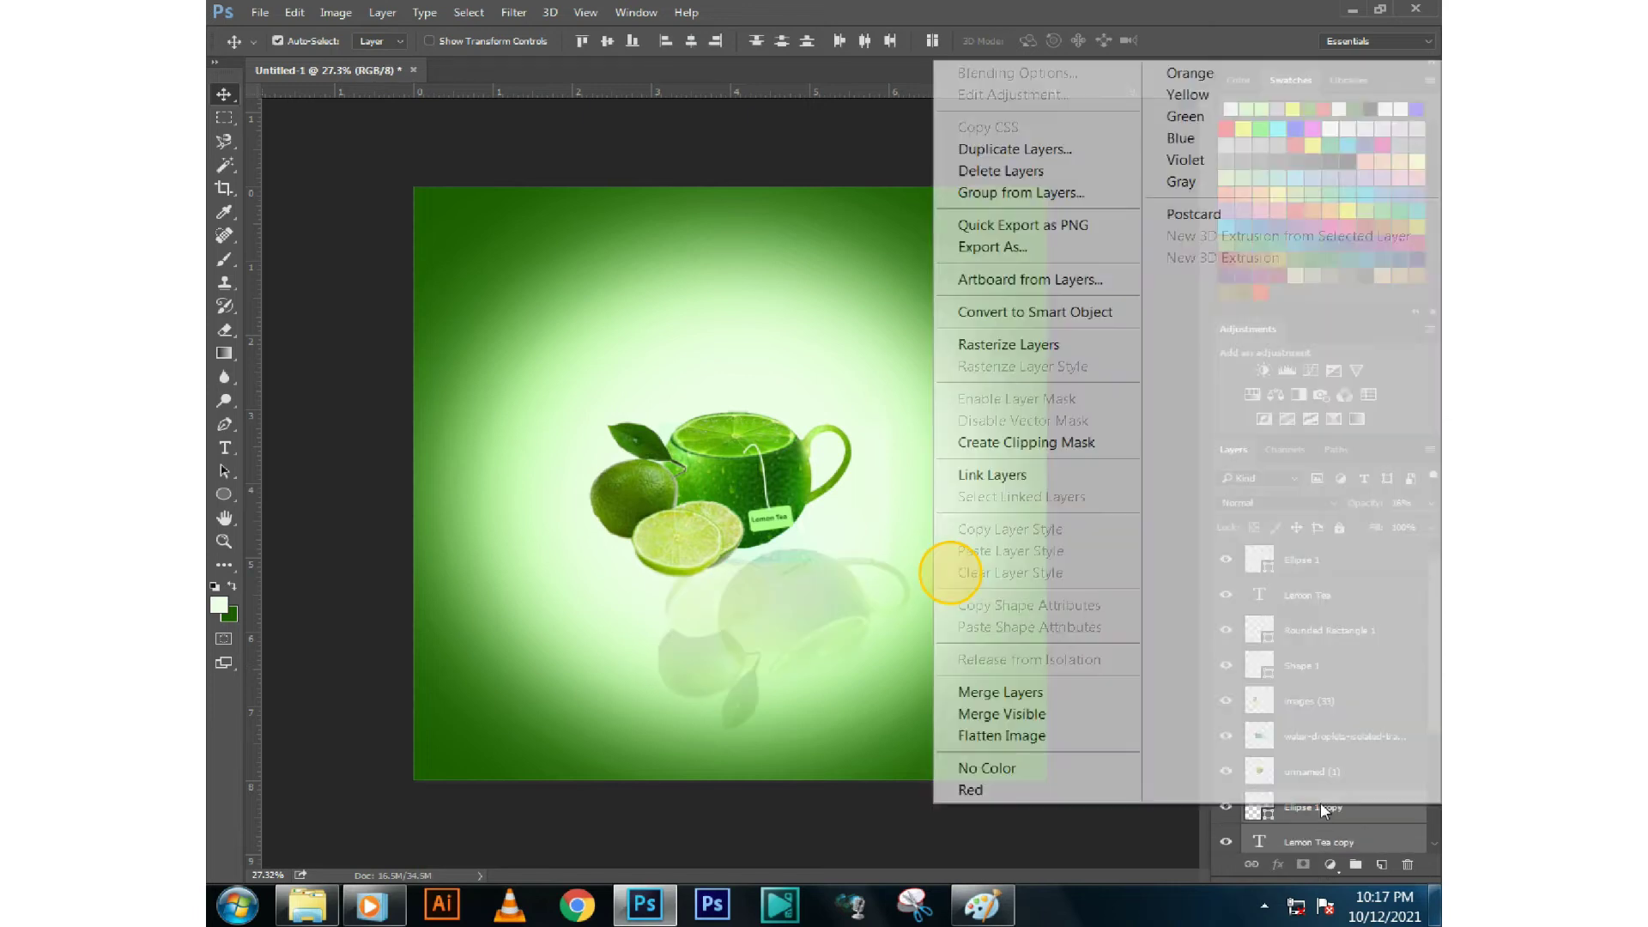
click(962, 685)
Enlarge the eraser and erase the lower part of the reflection
key(e)
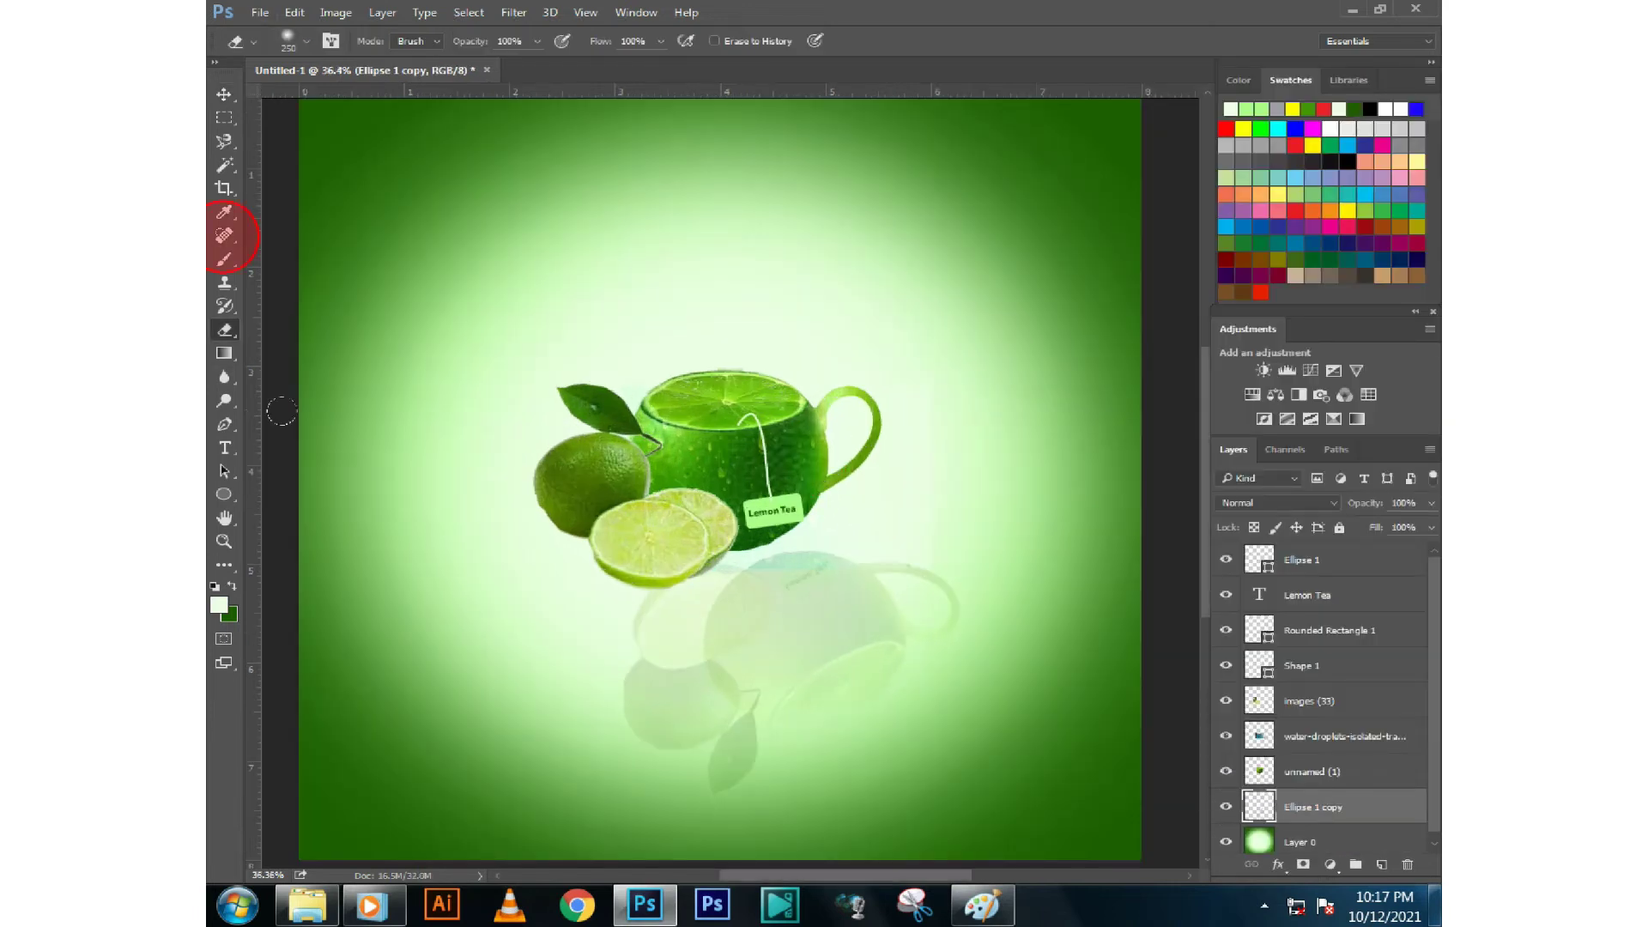
right_click(672, 740)
drag(859, 618, 910, 618)
drag(459, 552, 927, 600)
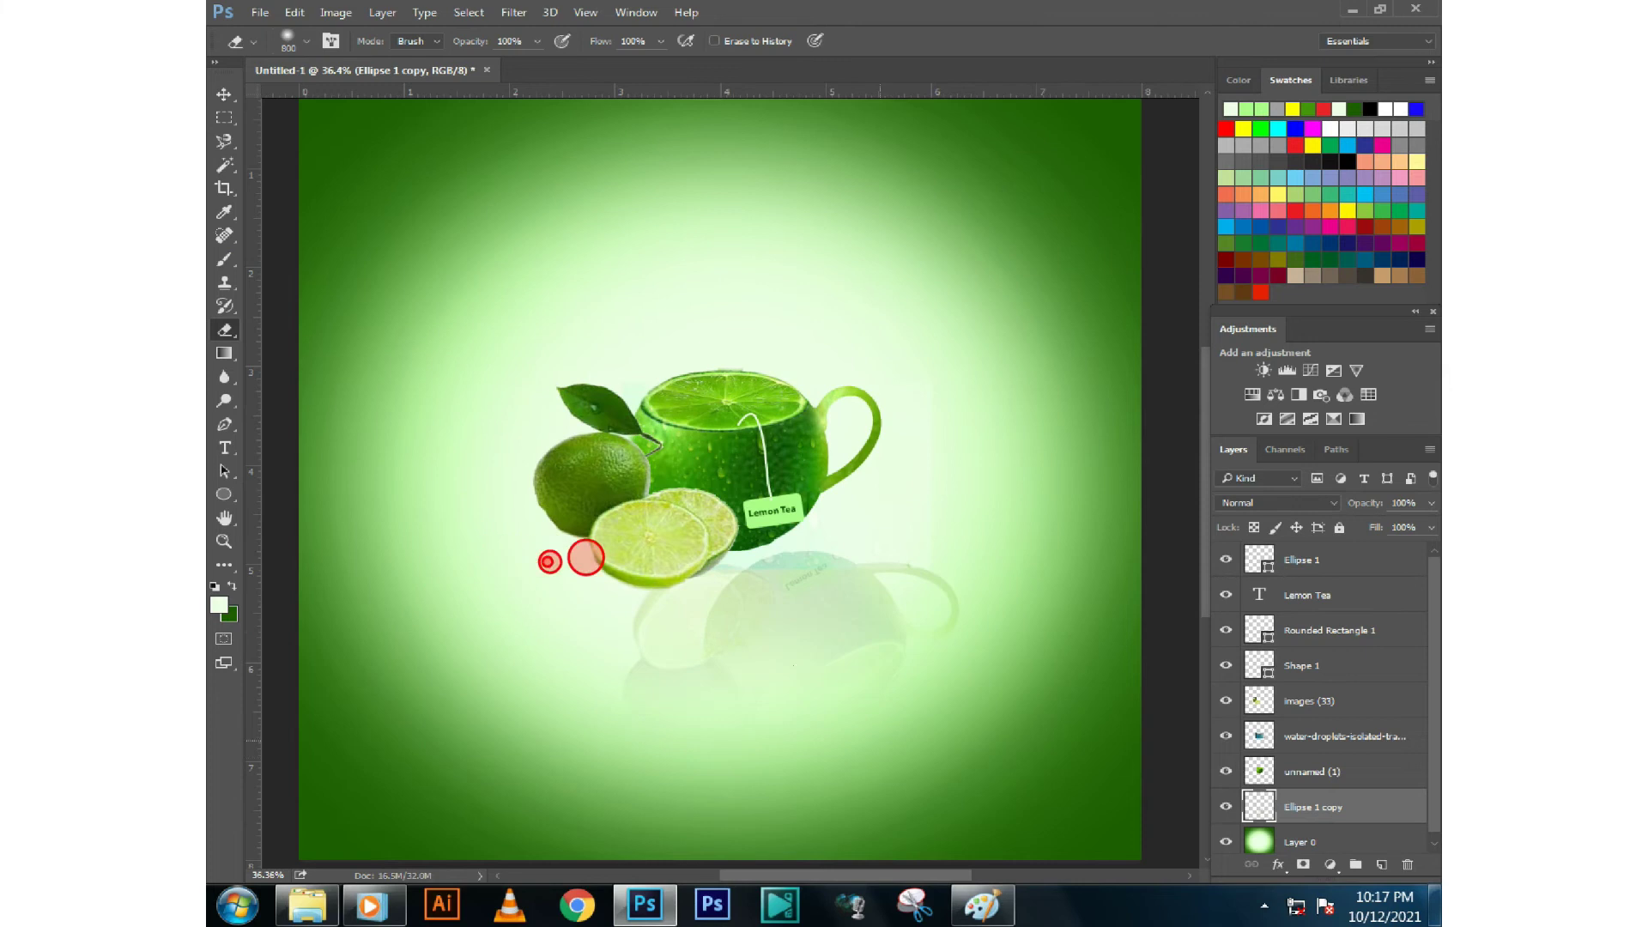
scroll(636, 752, down, 2)
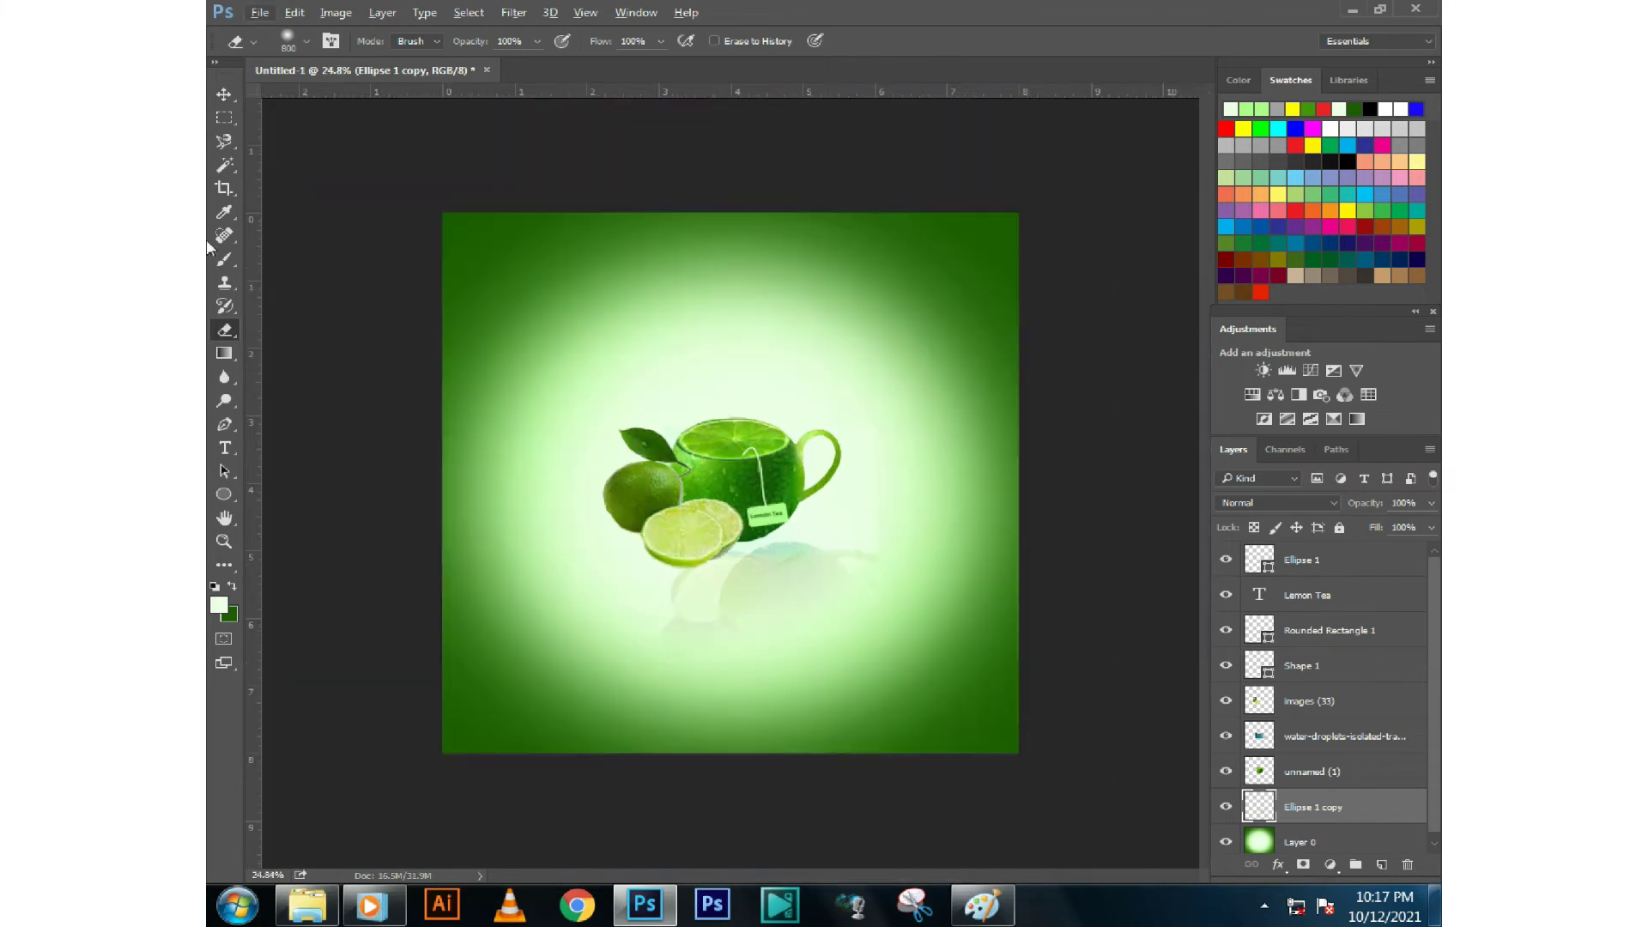
scroll(761, 596, up, 3)
ctrl+click(762, 596)
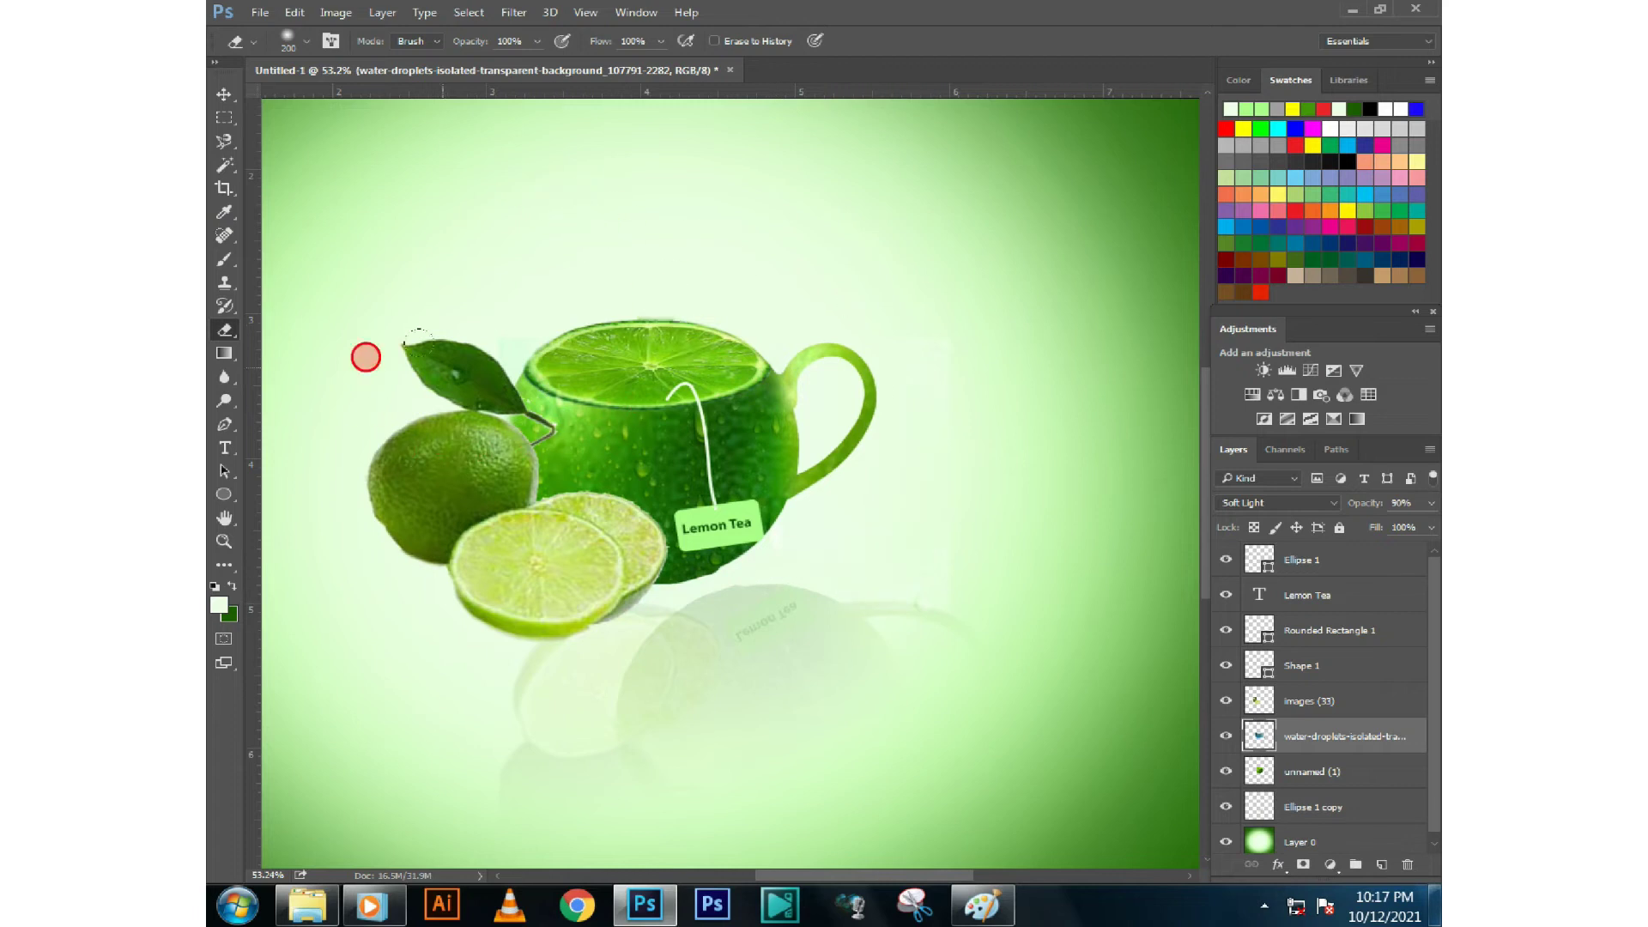
scroll(513, 249, down, 3)
Move the Ellipse 1 copy glow beneath the teapot and duplicate it with Ctrl+J
click(224, 93)
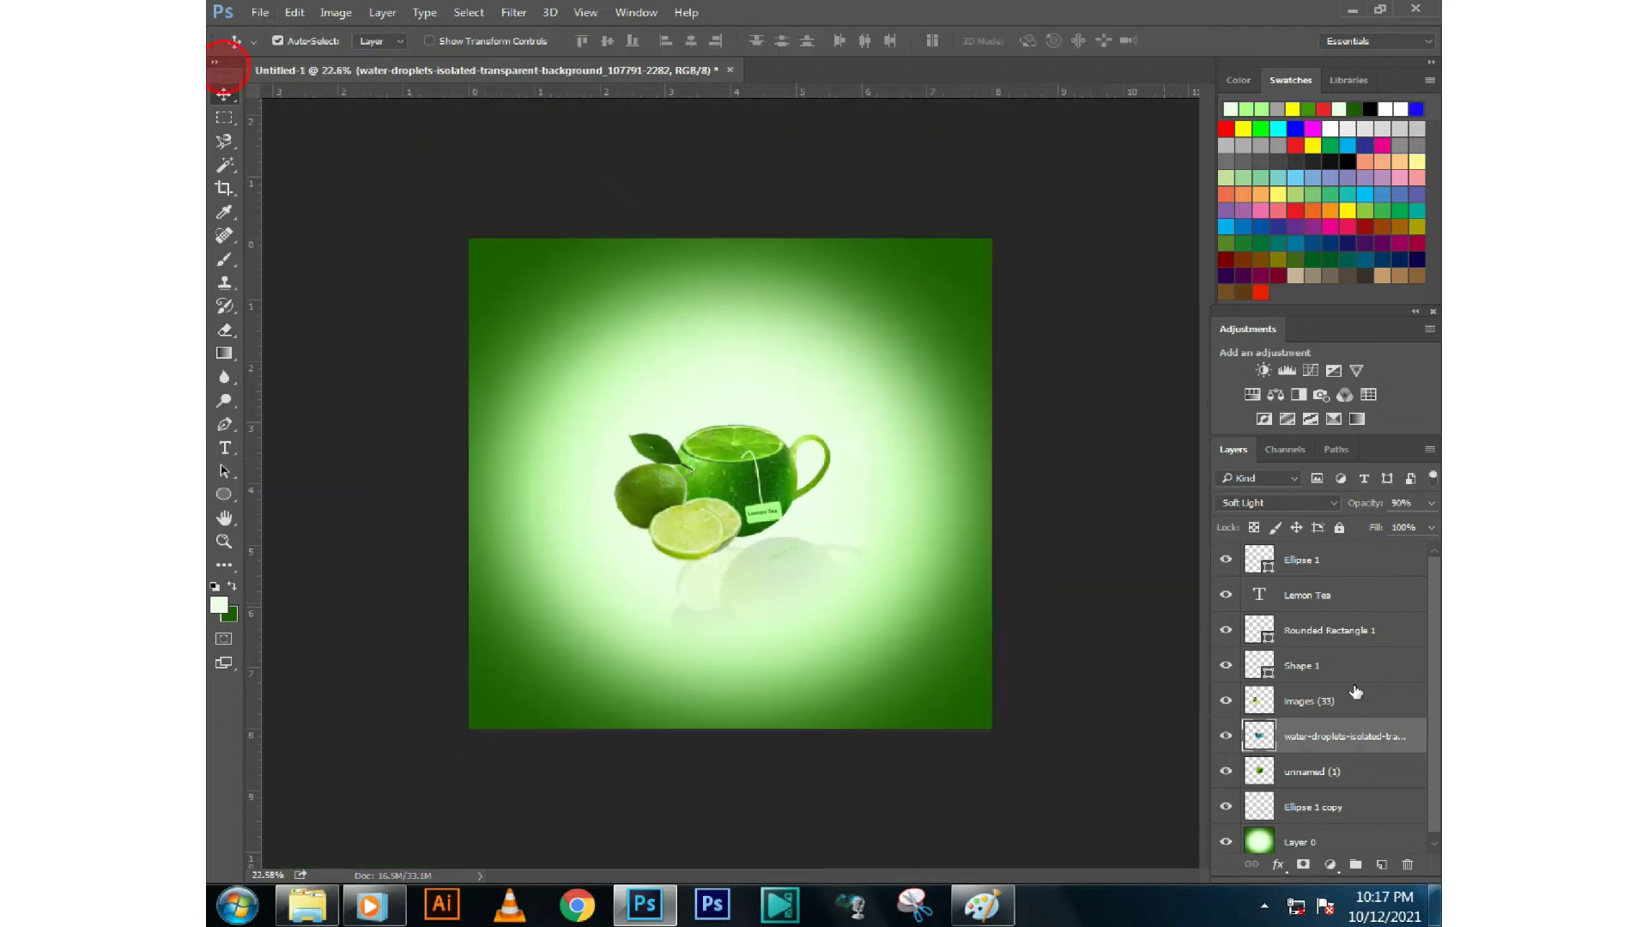
click(1328, 775)
click(951, 565)
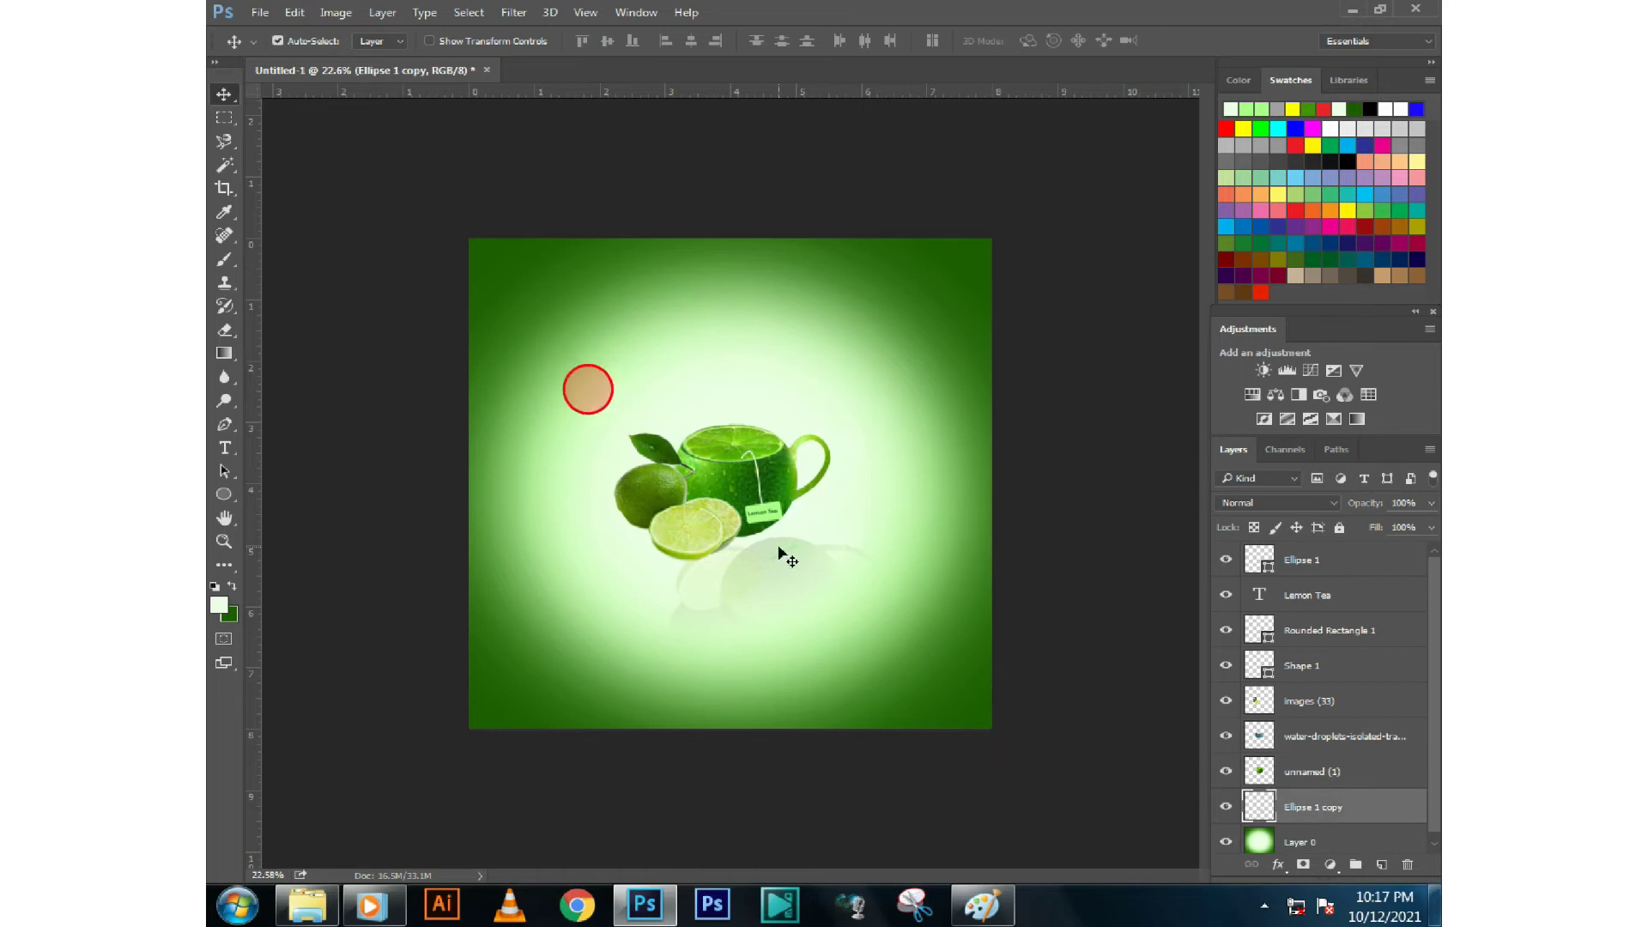
mouse_move(783, 554)
mouse_down()
mouse_move(770, 568)
mouse_move(805, 557)
mouse_up()
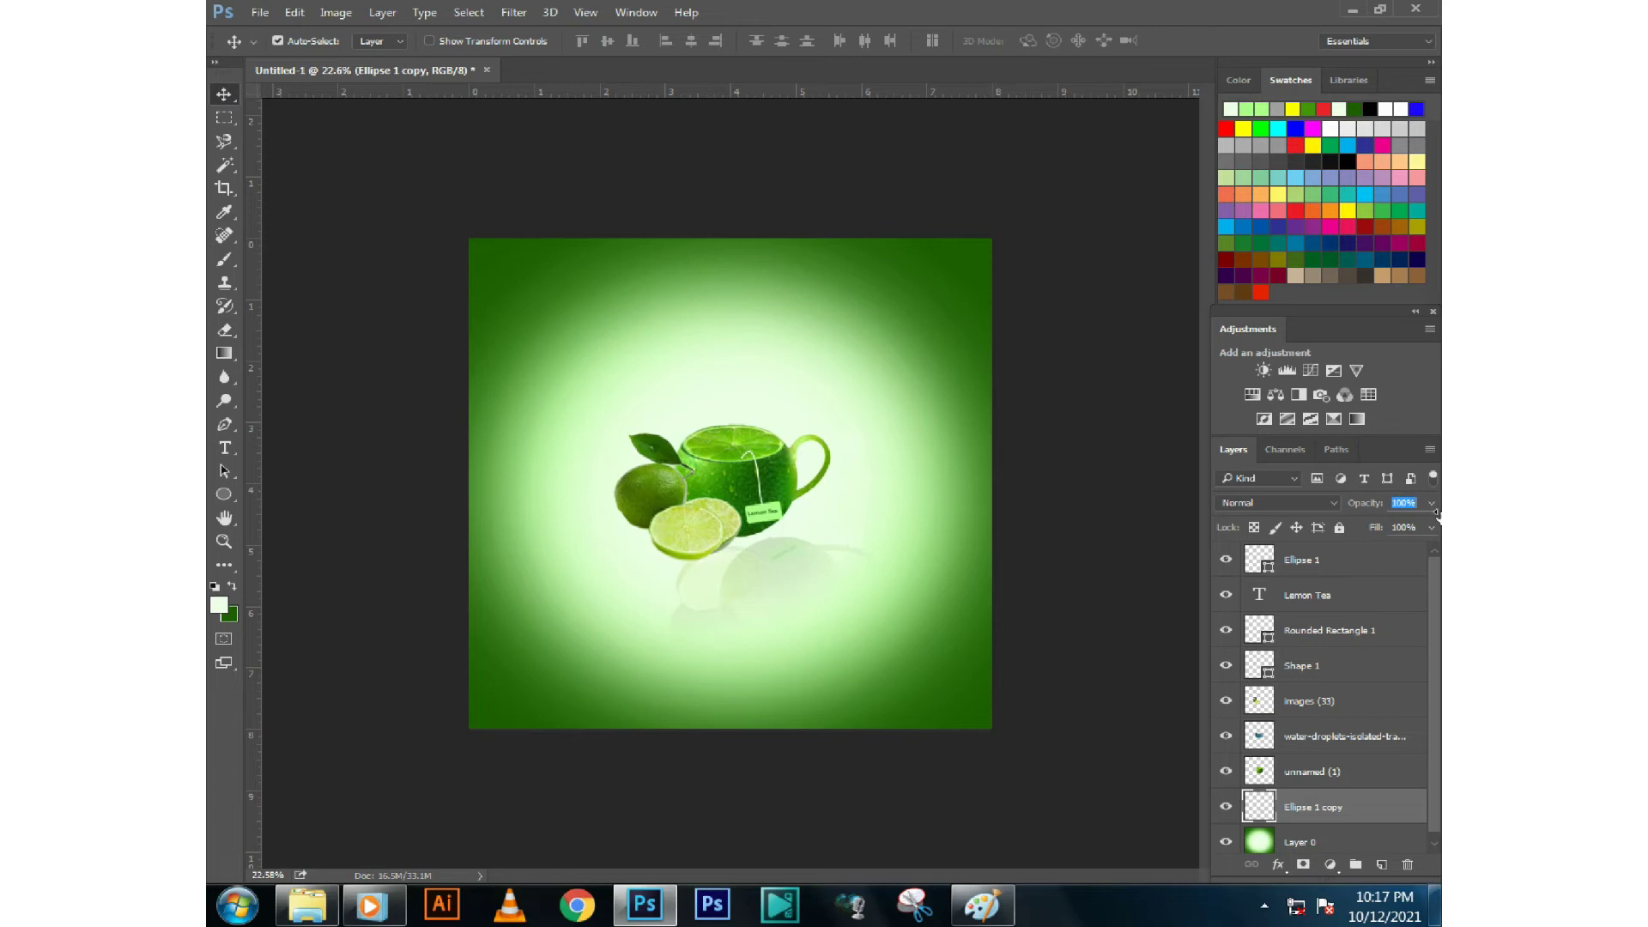
scroll(816, 589, up, 2)
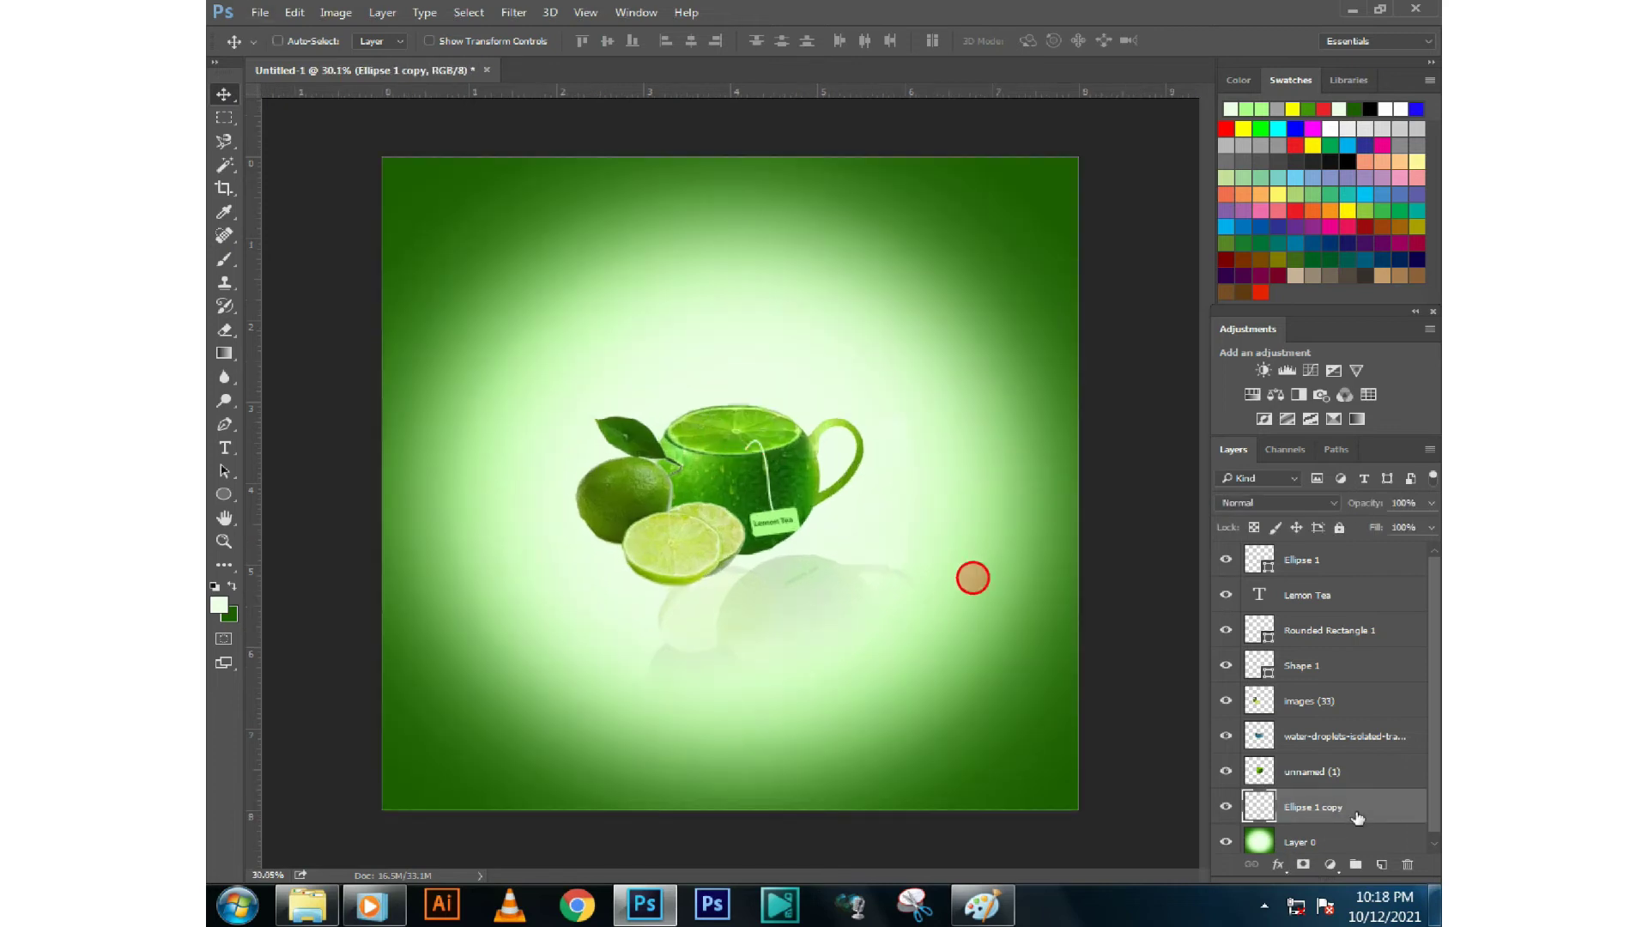
key(ctrl+j)
Lower the opacity of the Ellipse 1 copy 2 glow layer
scroll(829, 614, down, 2)
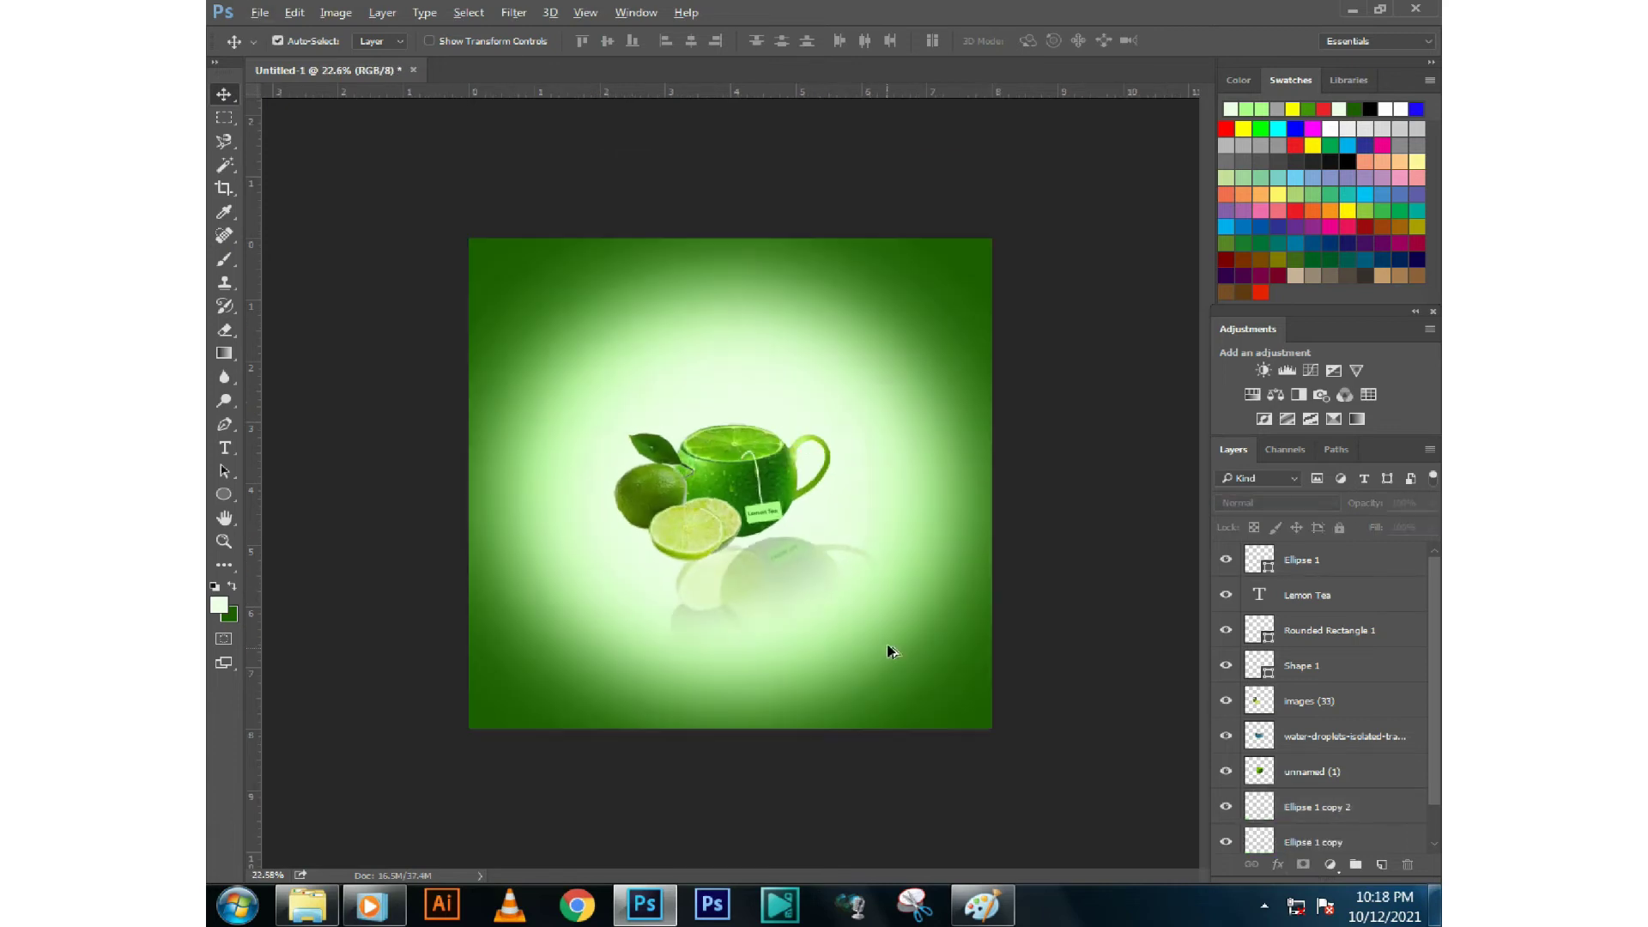
scroll(776, 631, down, 2)
scroll(777, 631, up, 1)
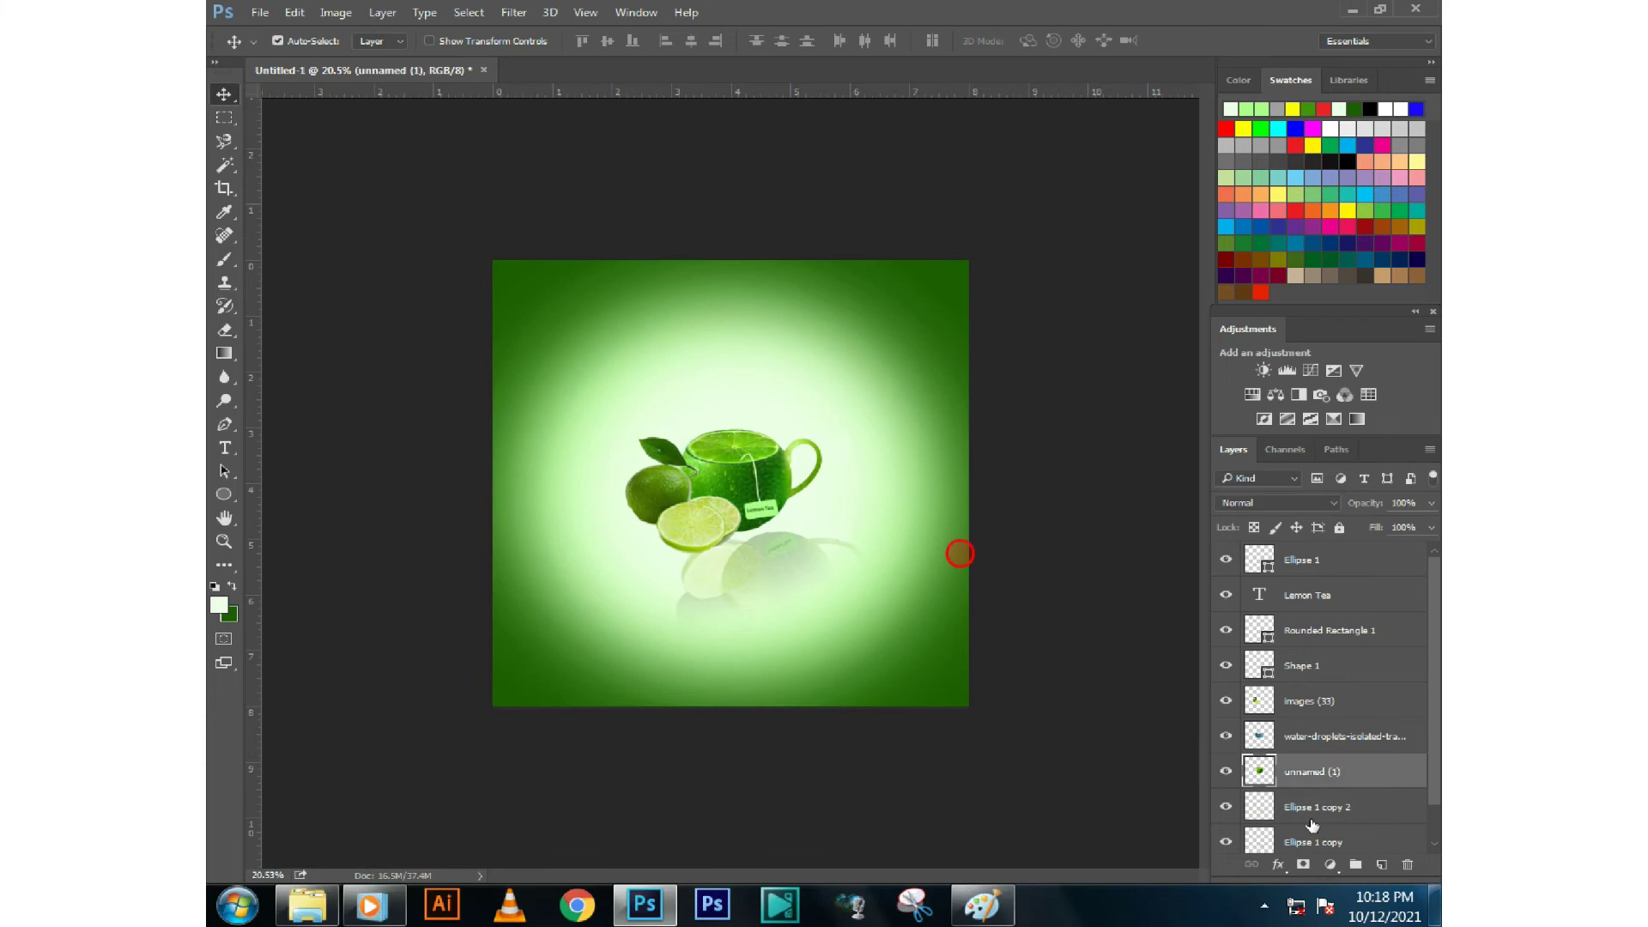
click(942, 583)
drag(1365, 505, 1344, 510)
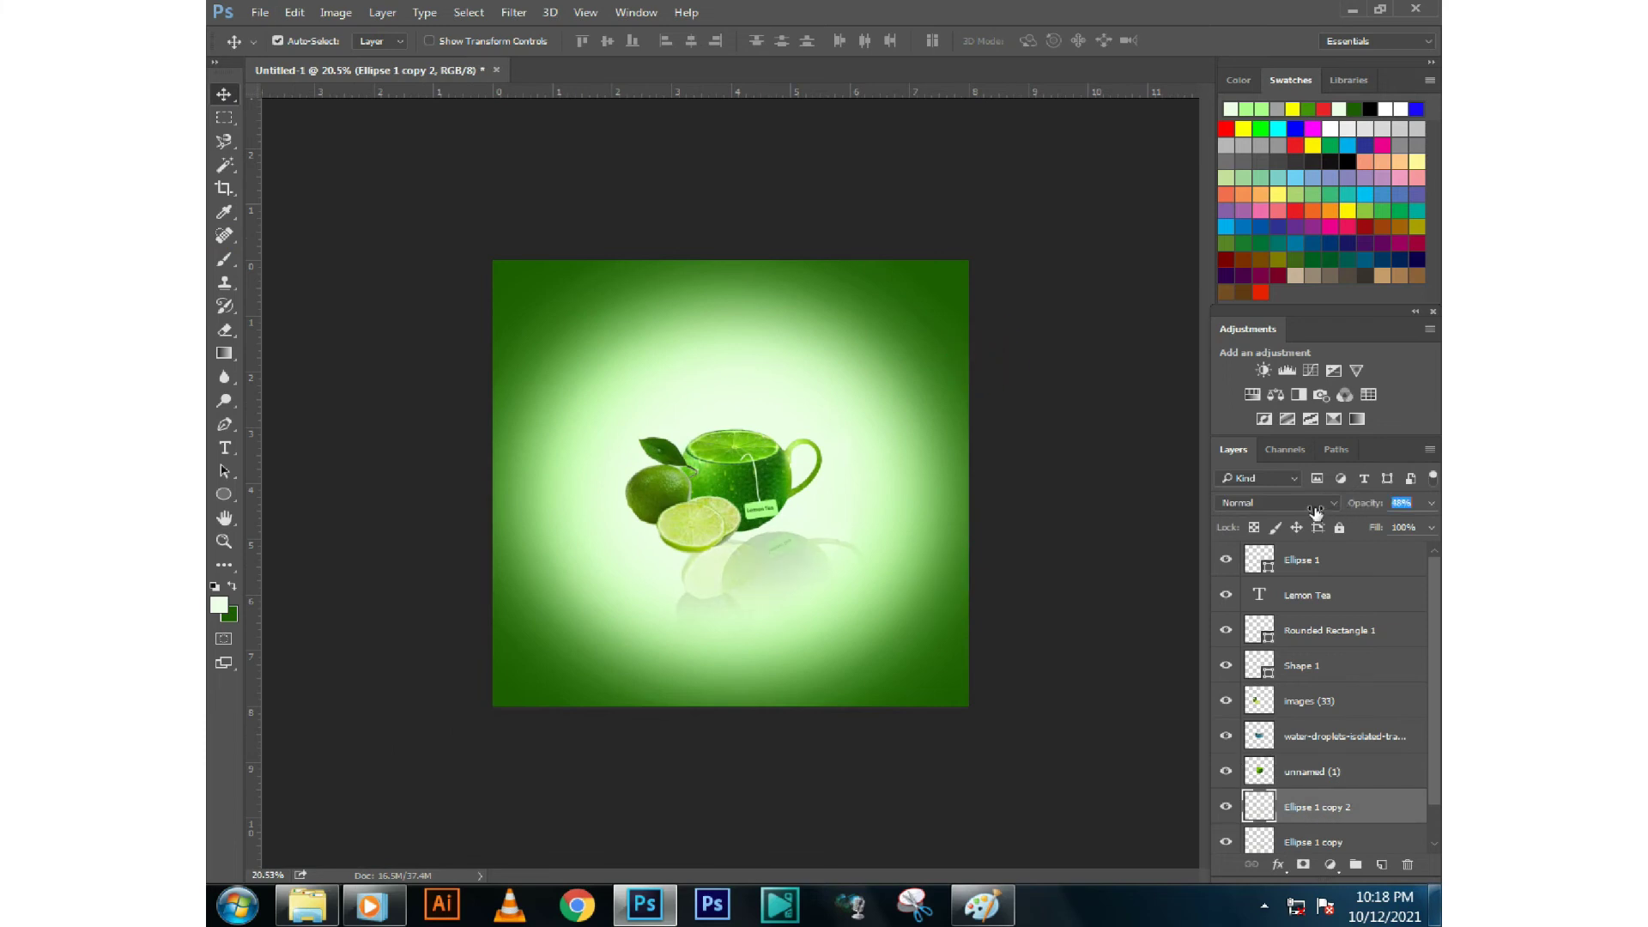
Select all teapot layers down to unnamed (1) and trial a ~129% scale, reverting it
click(784, 379)
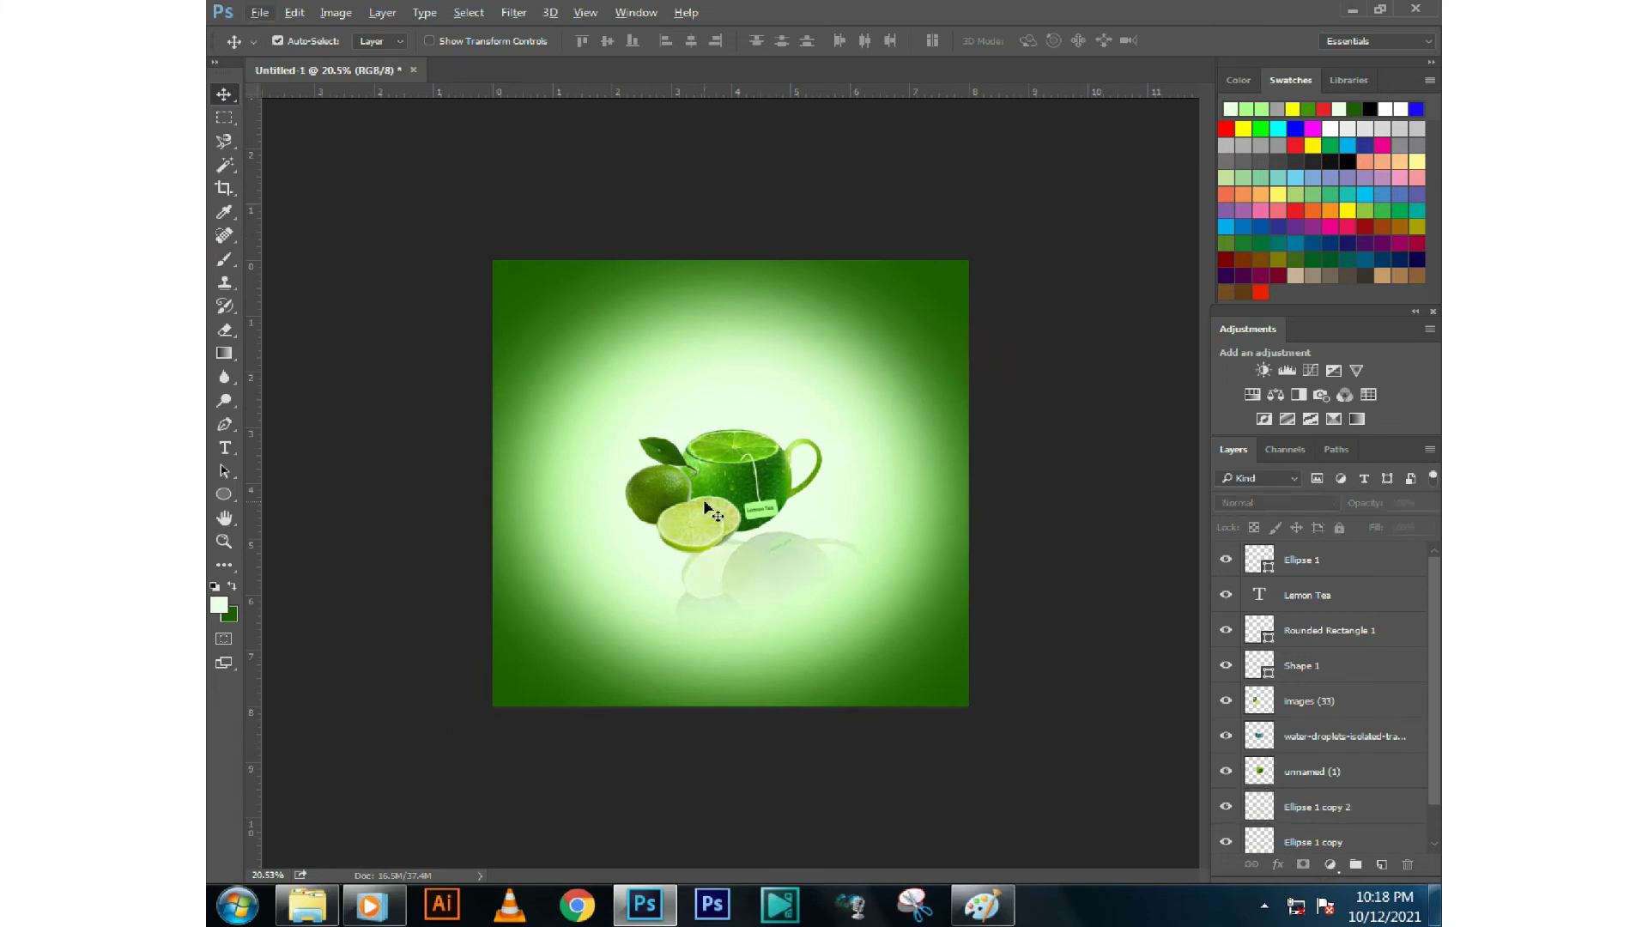
click(539, 356)
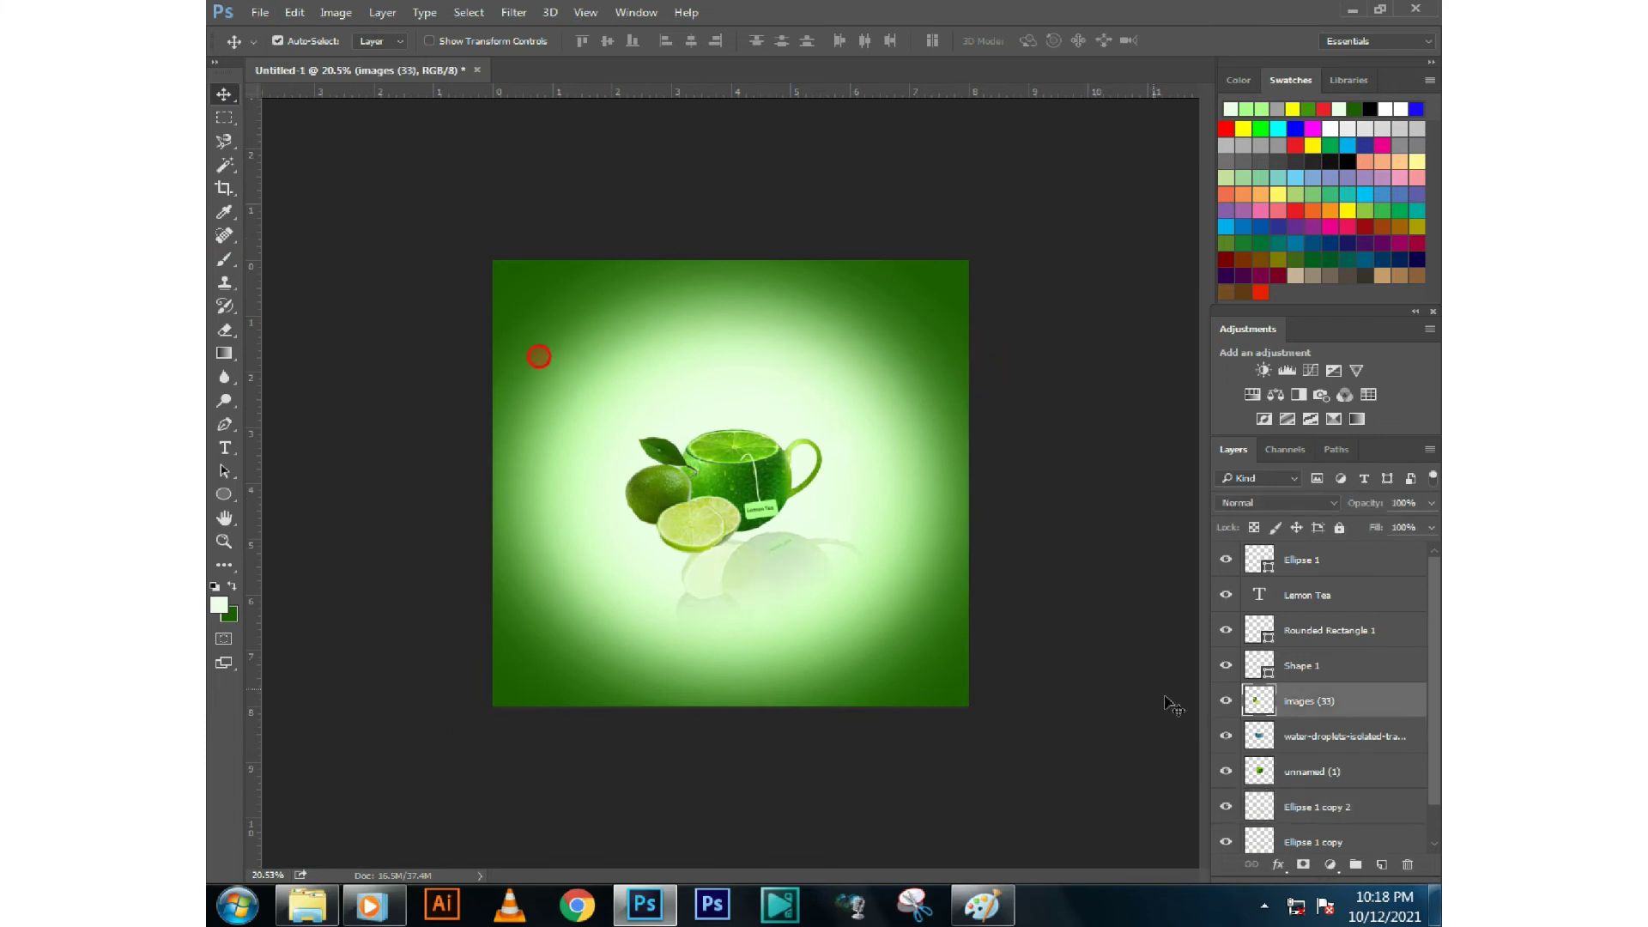
click(1290, 783)
shift+click(1298, 571)
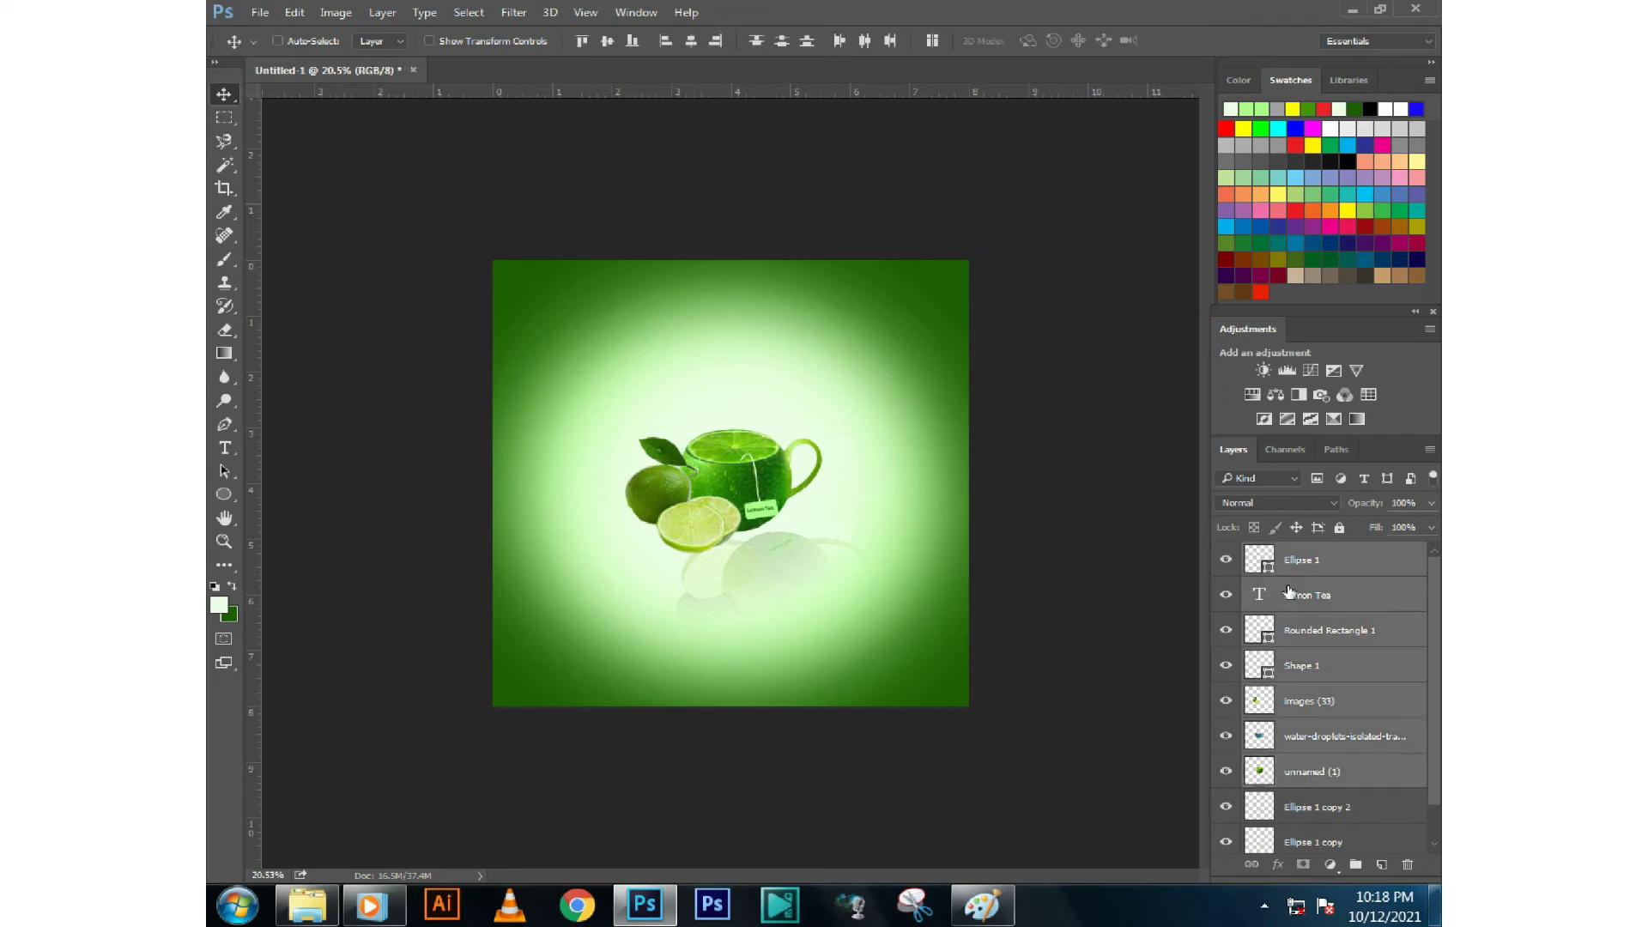
key(ctrl+t)
drag(854, 426, 910, 390)
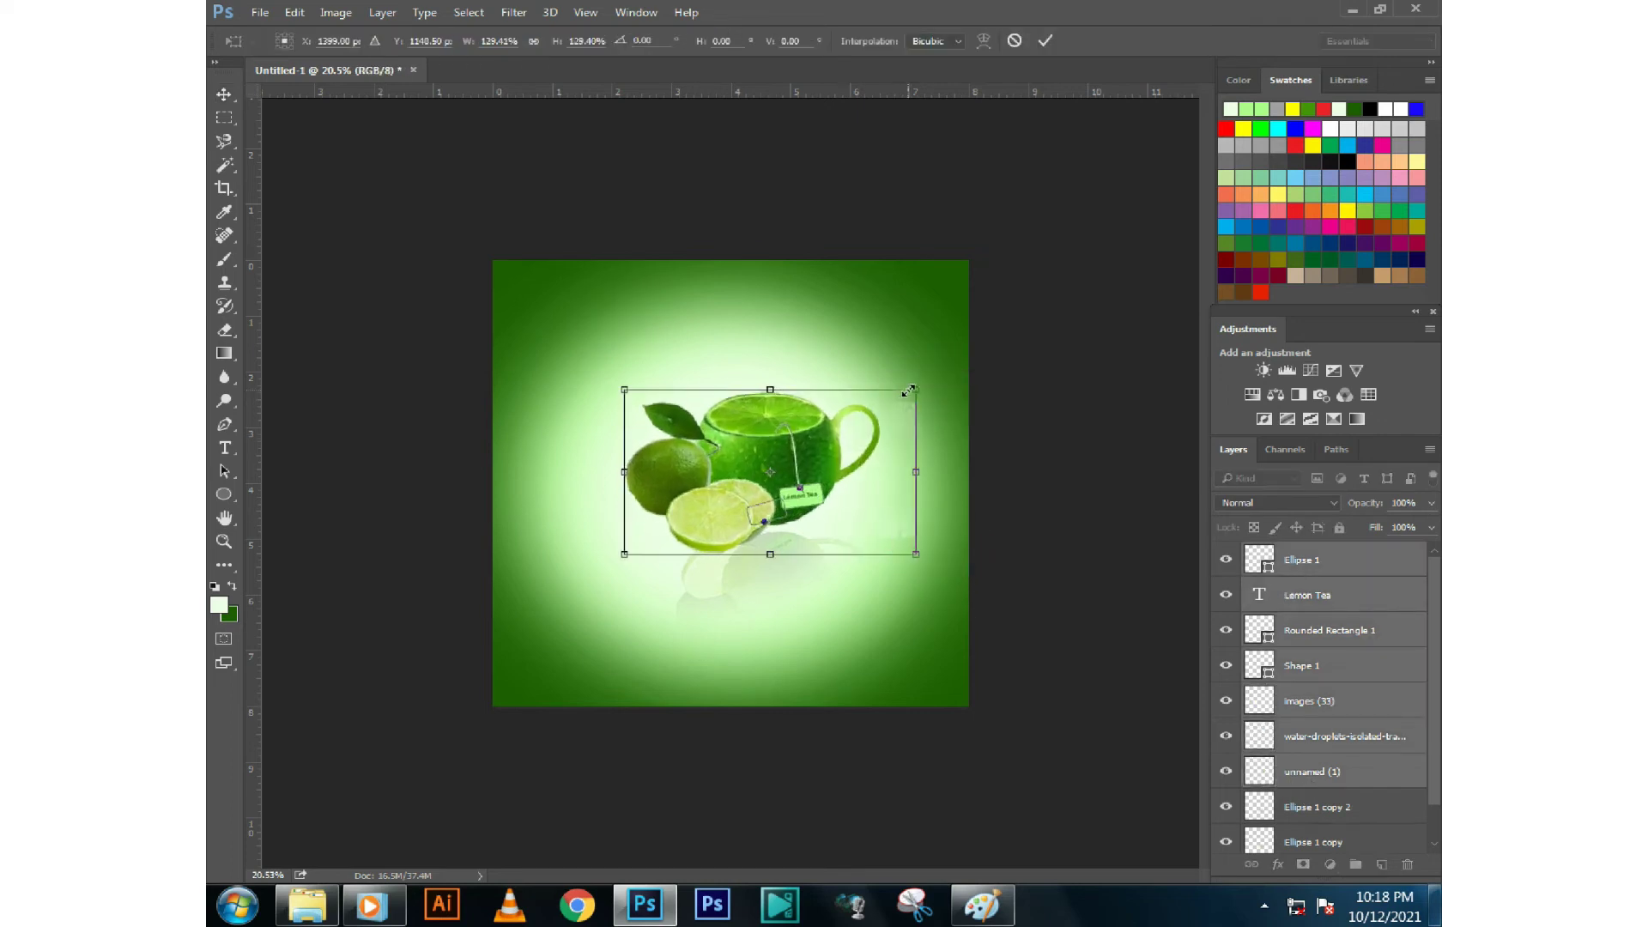
key(ctrl+z)
key(Return)
scroll(1271, 760, down, 1)
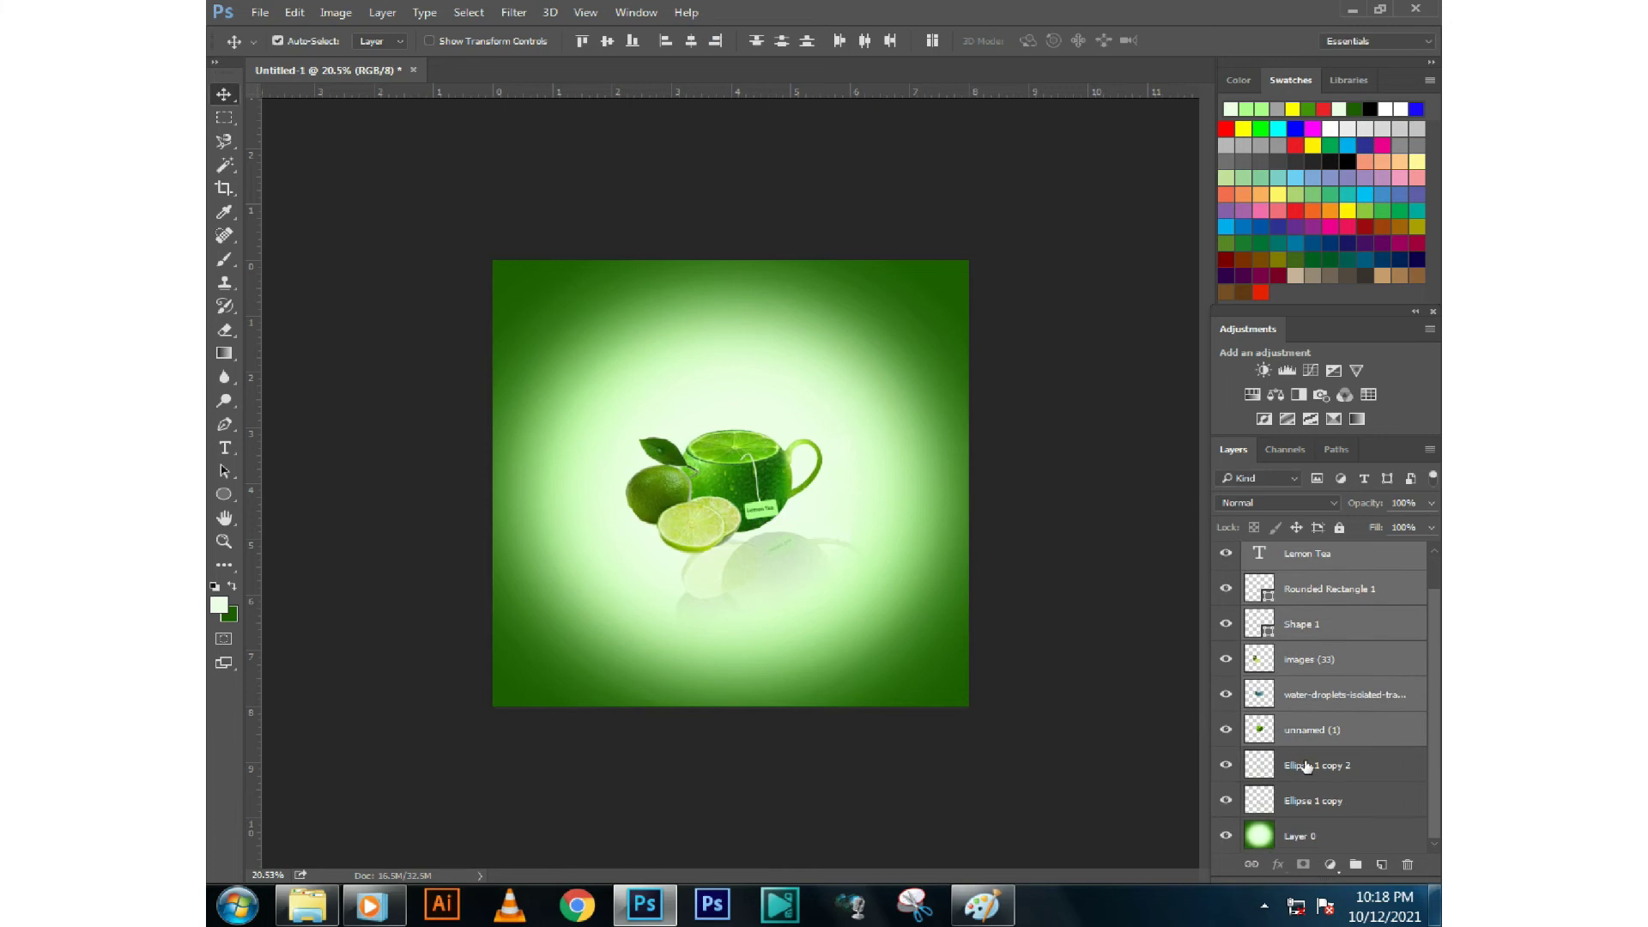
scroll(1318, 794, up, 1)
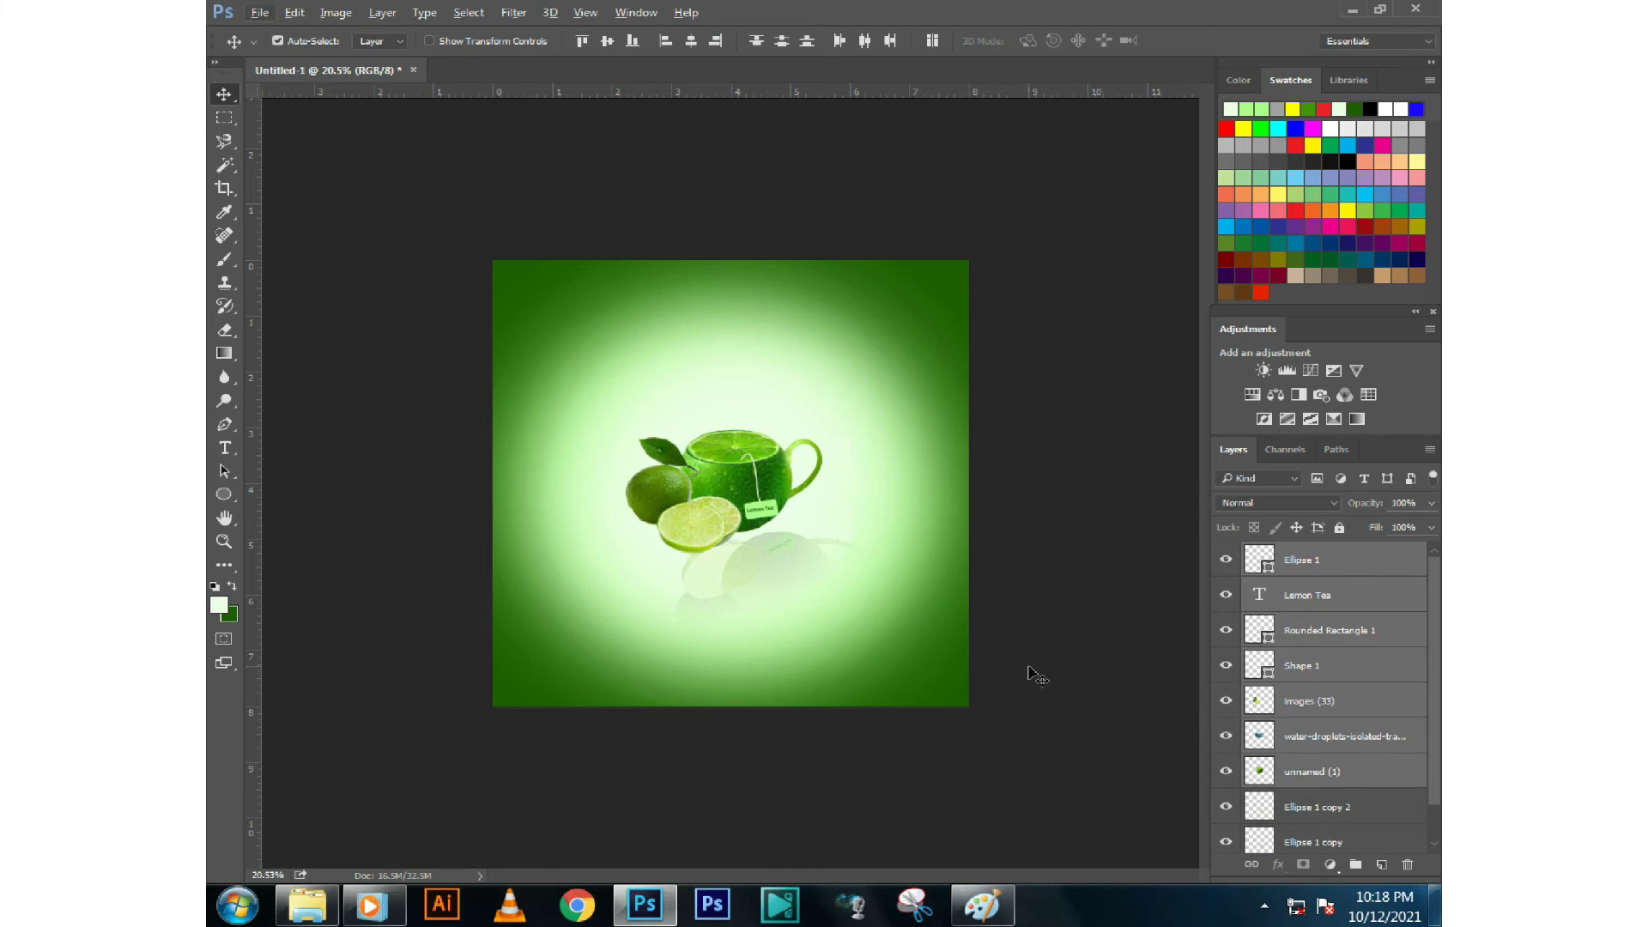
Scale the teapot group to about 125% and shift it slightly left and down
key(ctrl+t)
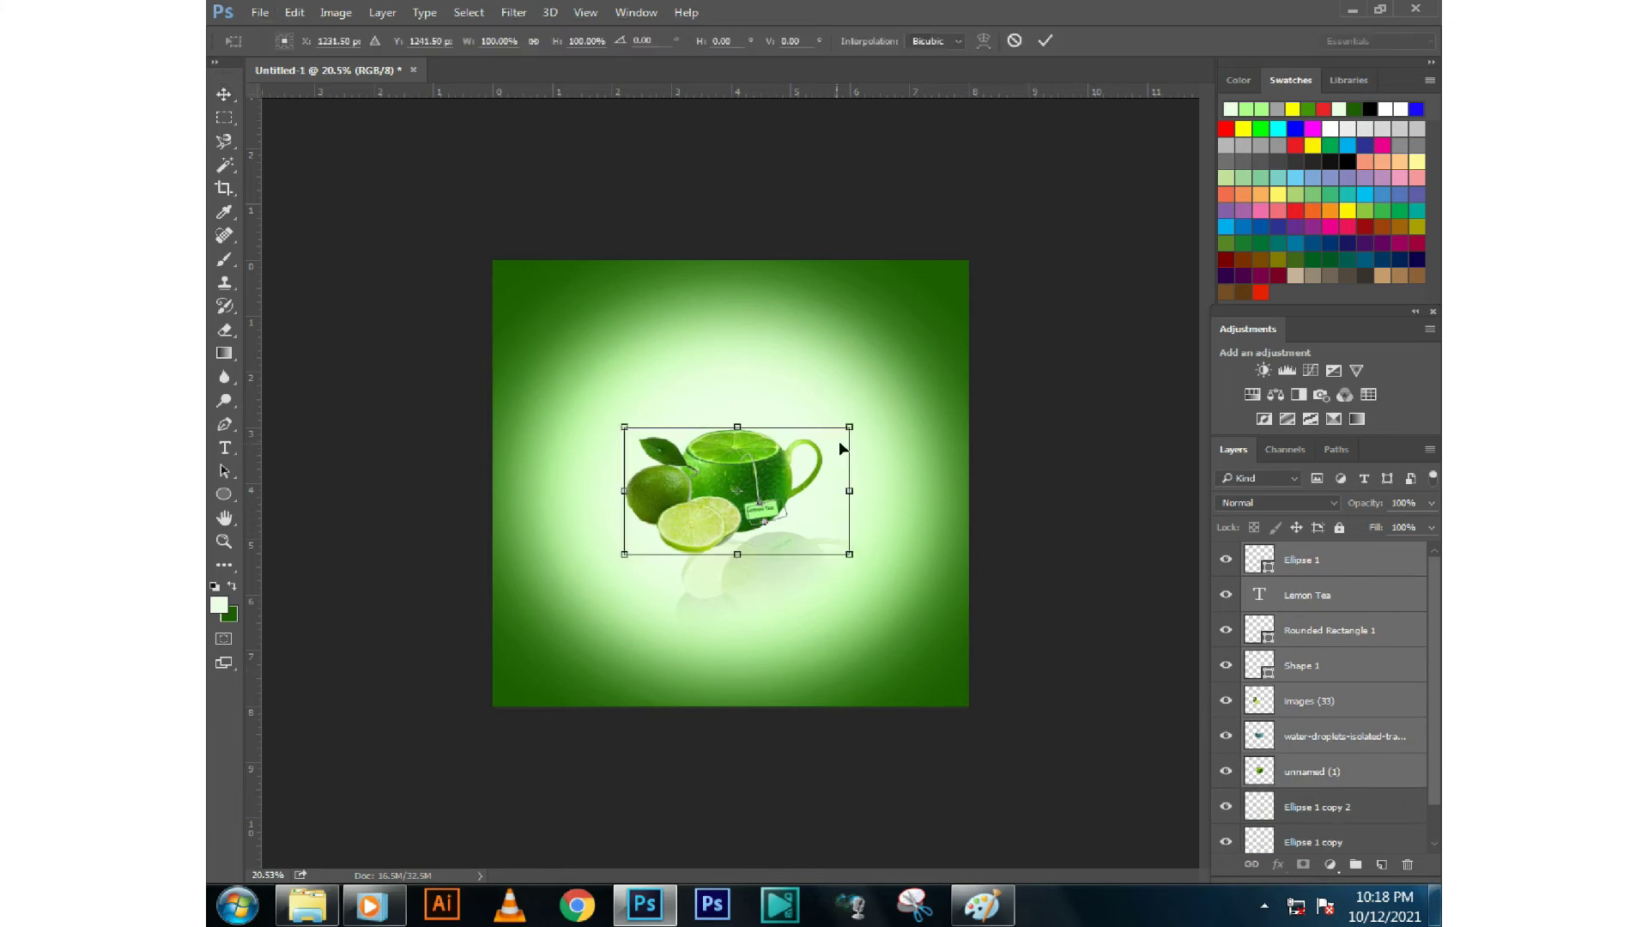
drag(852, 422, 908, 395)
drag(824, 484, 793, 494)
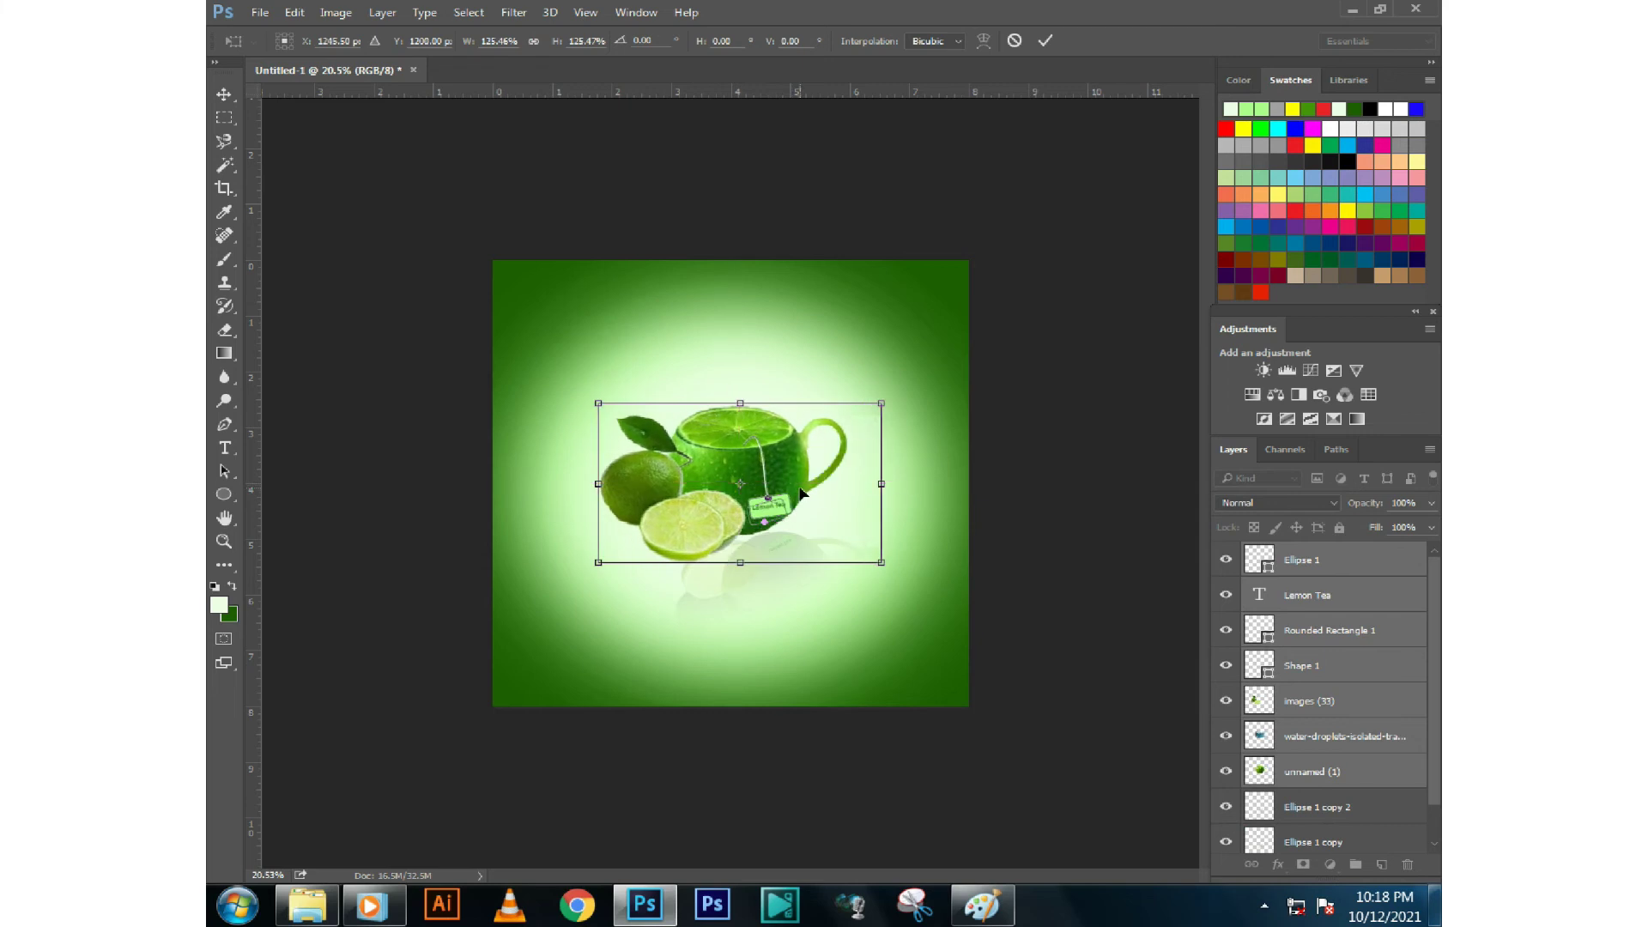
key(Return)
scroll(876, 541, up, 2)
scroll(831, 558, up, 2)
scroll(831, 558, down, 4)
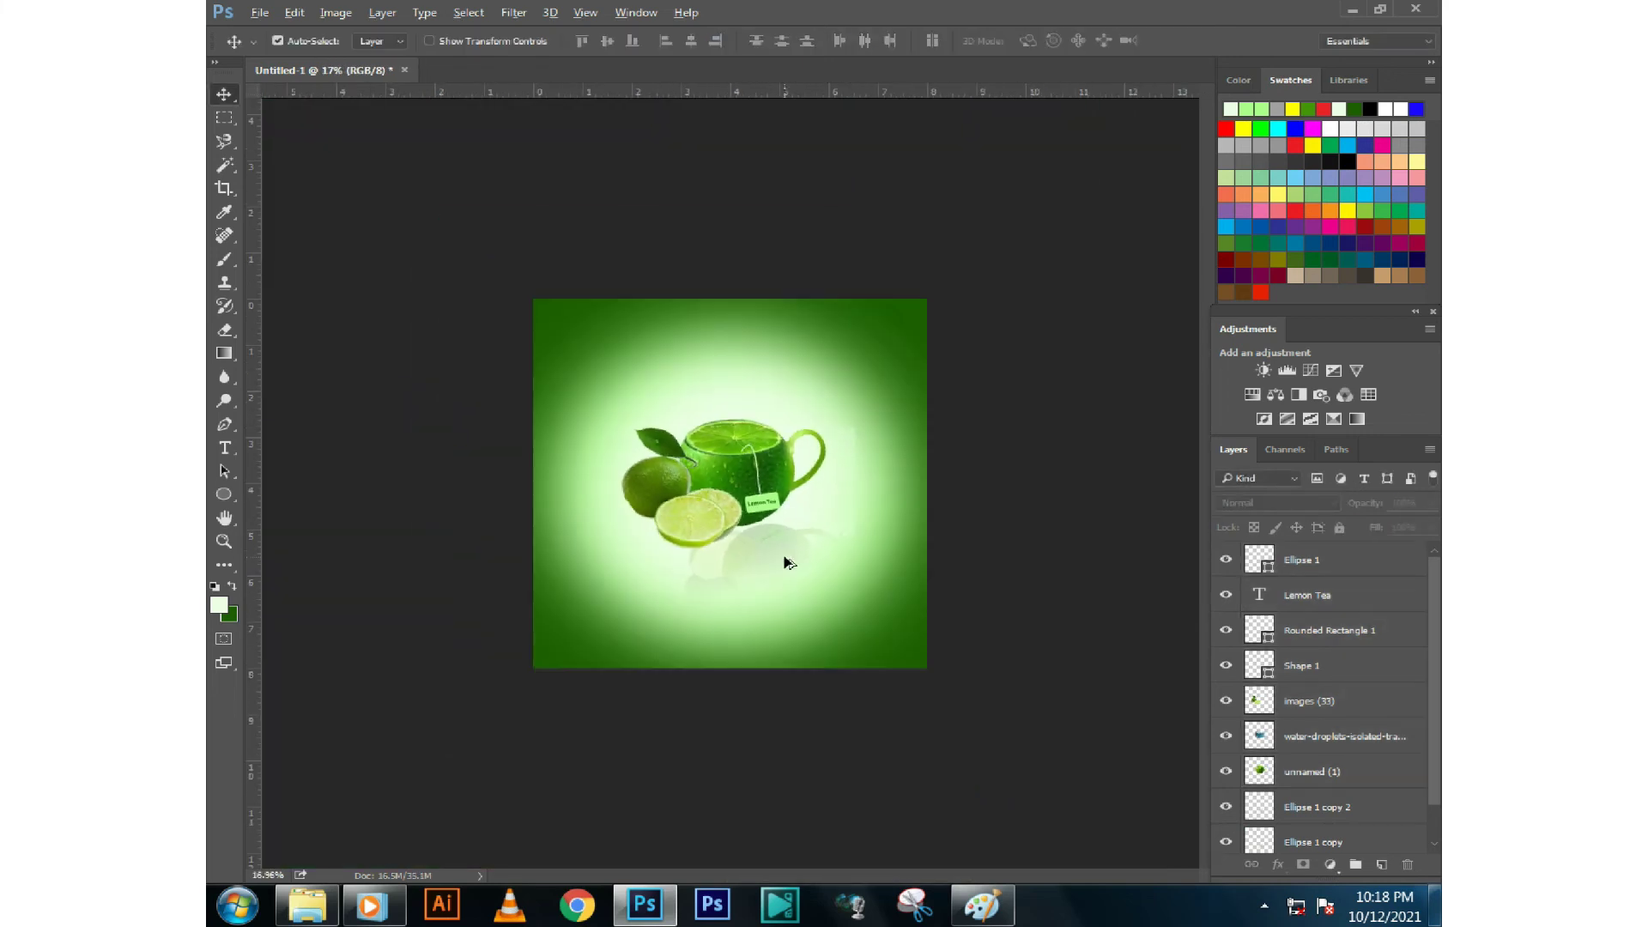
scroll(773, 472, up, 2)
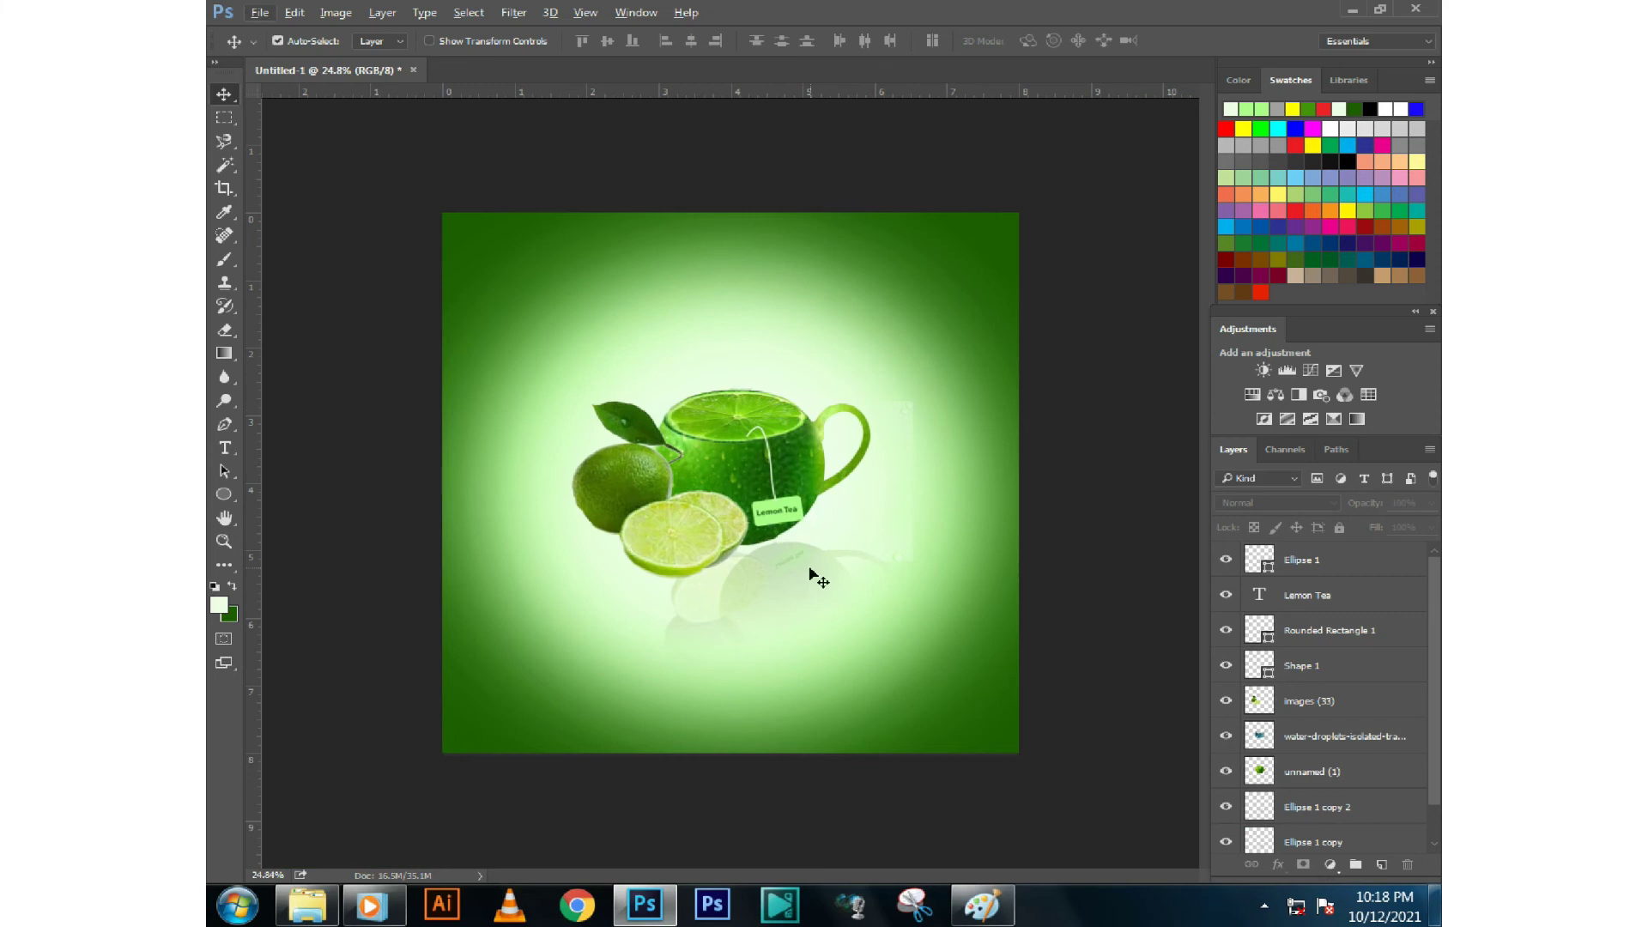
Save the artwork as a JPEG named 'Ltea' in the Youtube > Editing folder
click(259, 12)
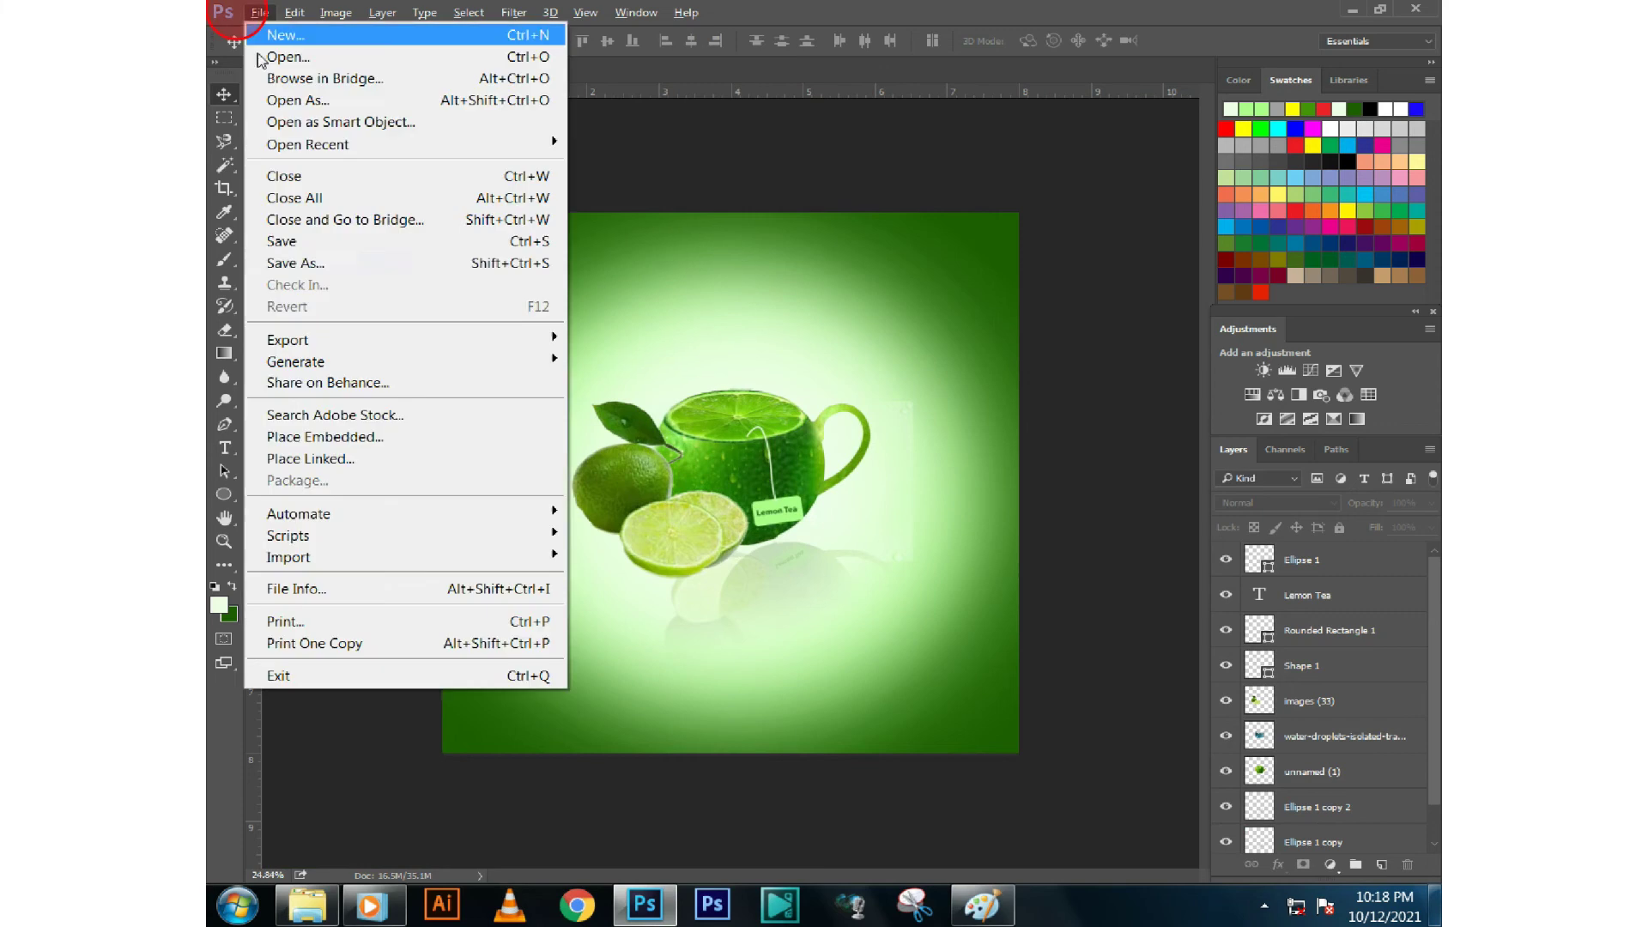
click(324, 263)
click(592, 620)
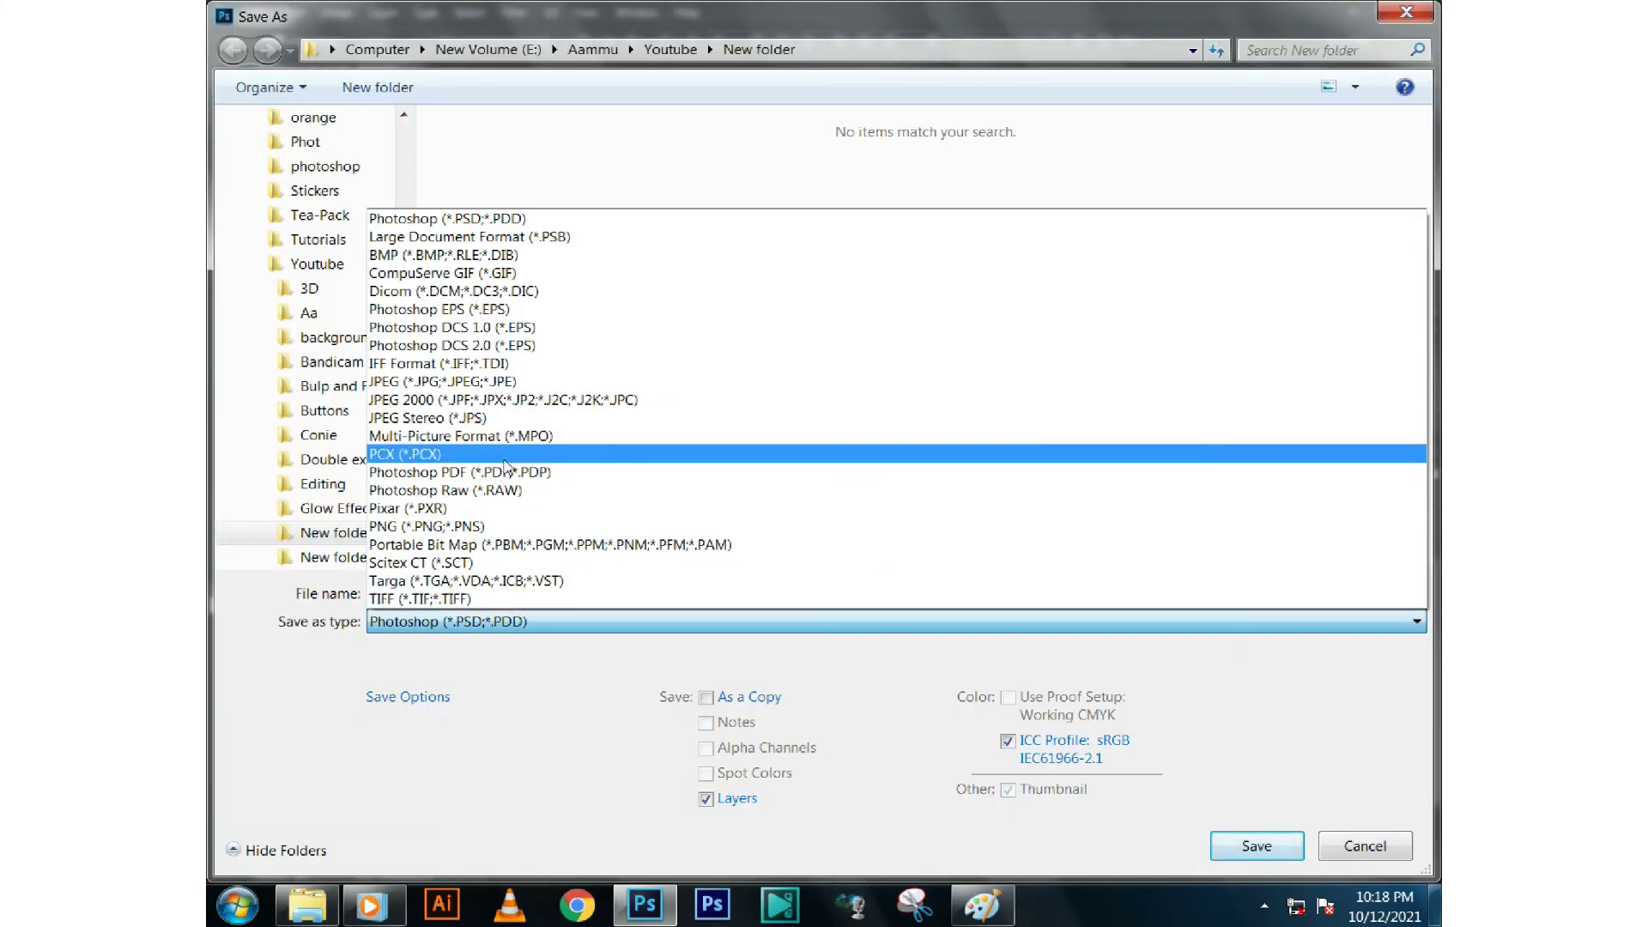
click(513, 381)
click(390, 261)
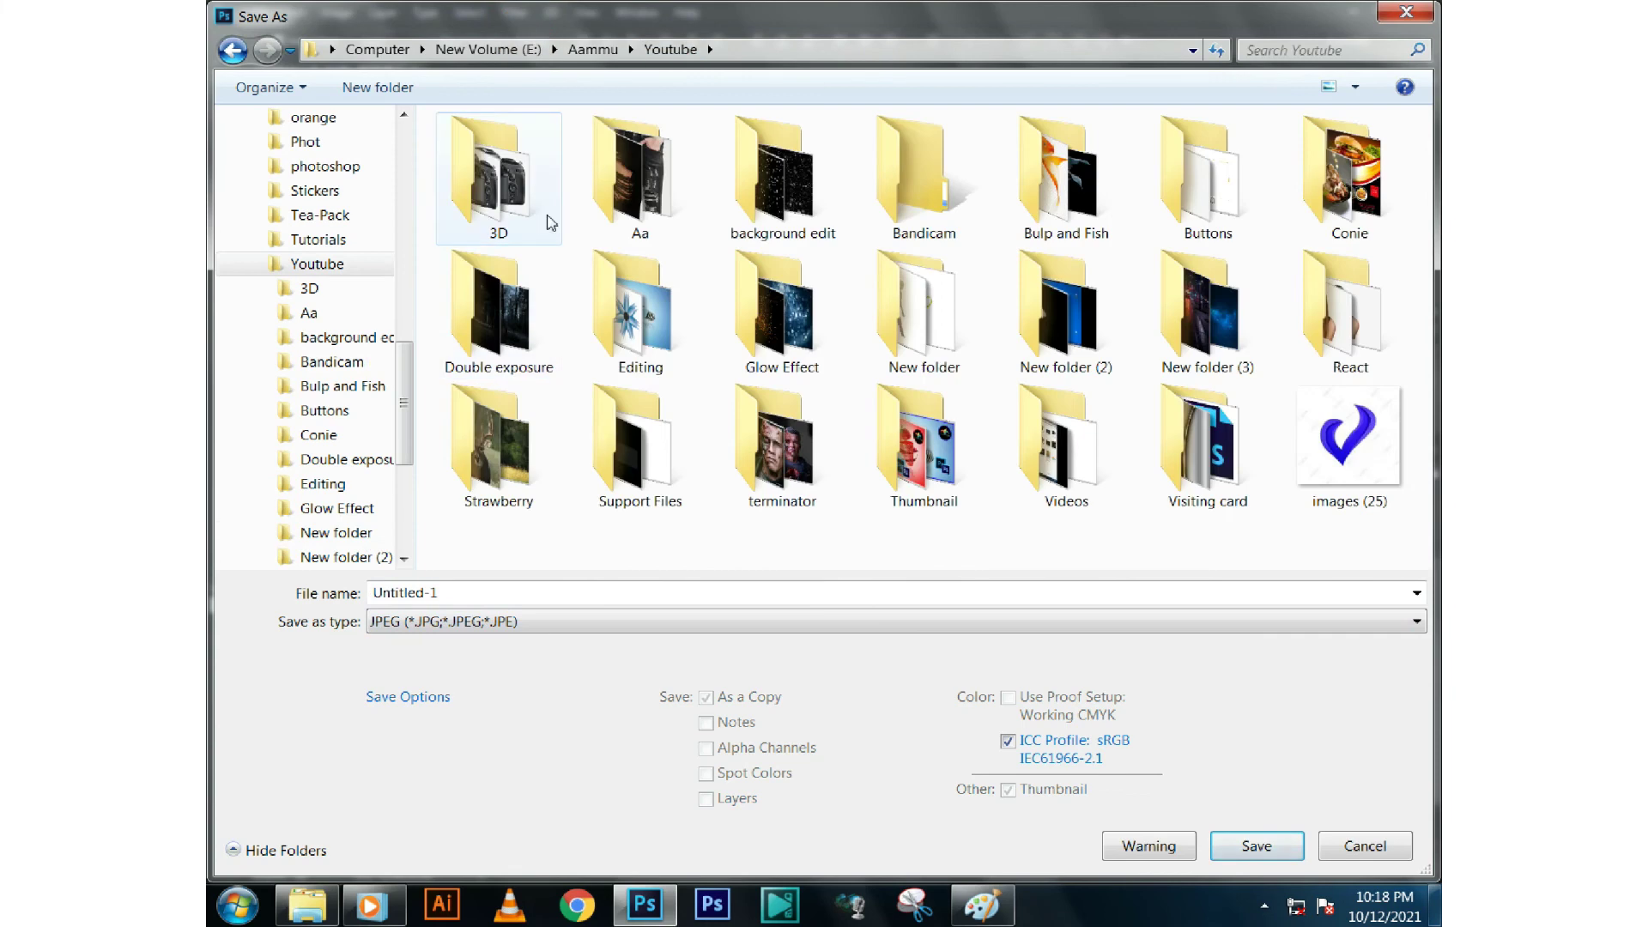
double_click(640, 313)
text(Lemon)
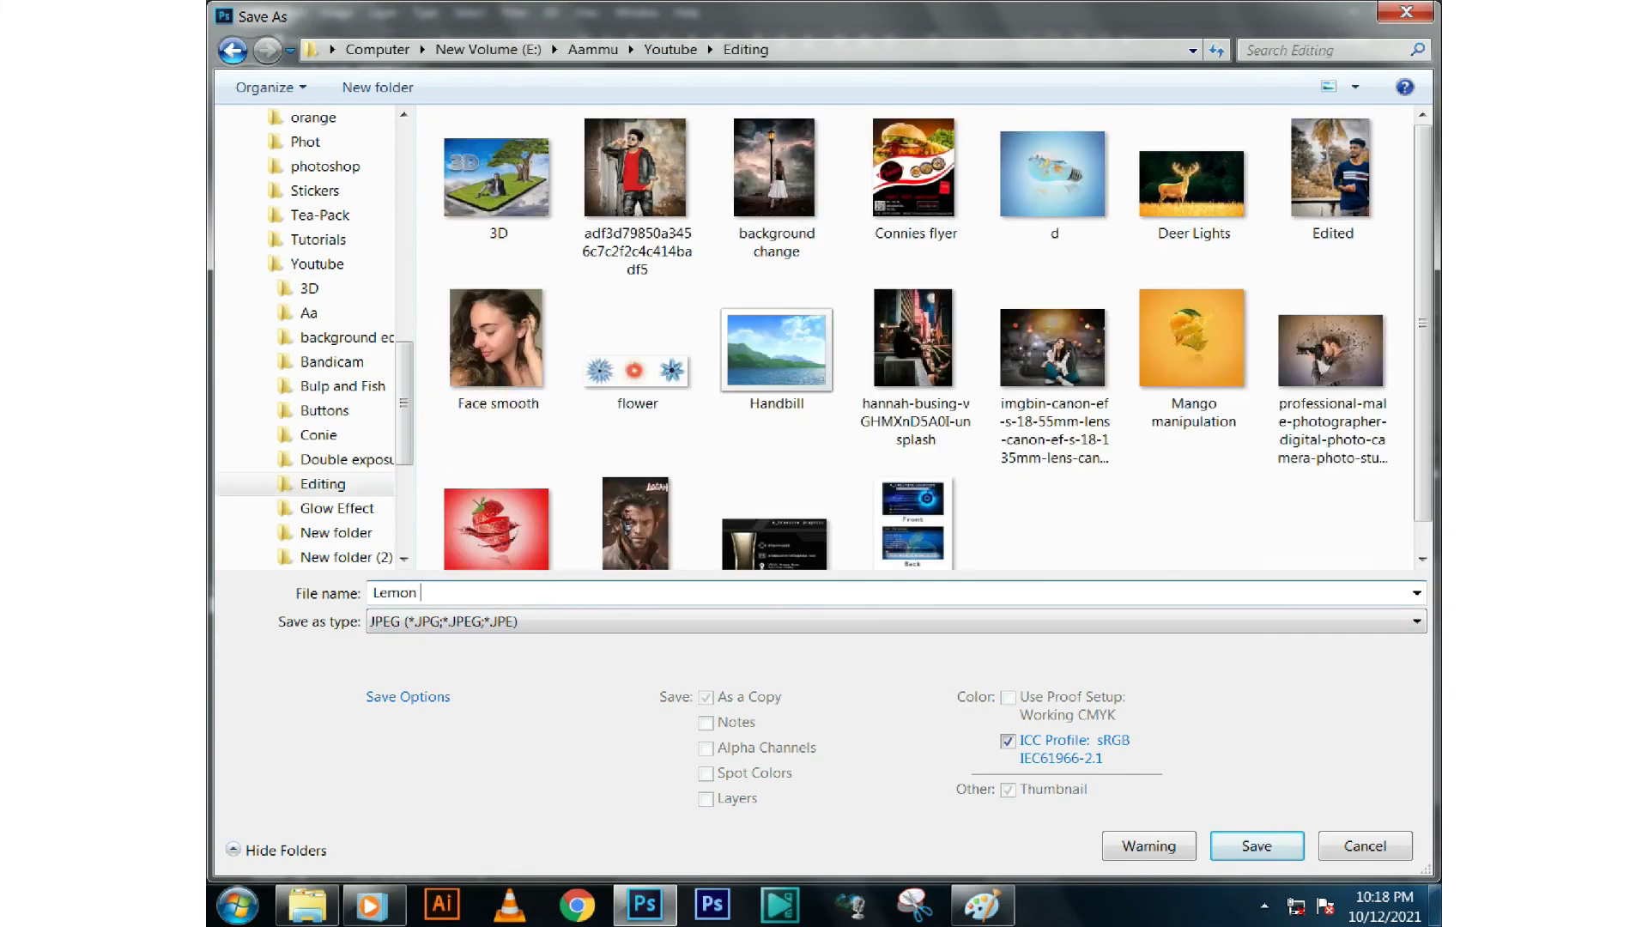
text(tea)
key(Return)
key(Return)
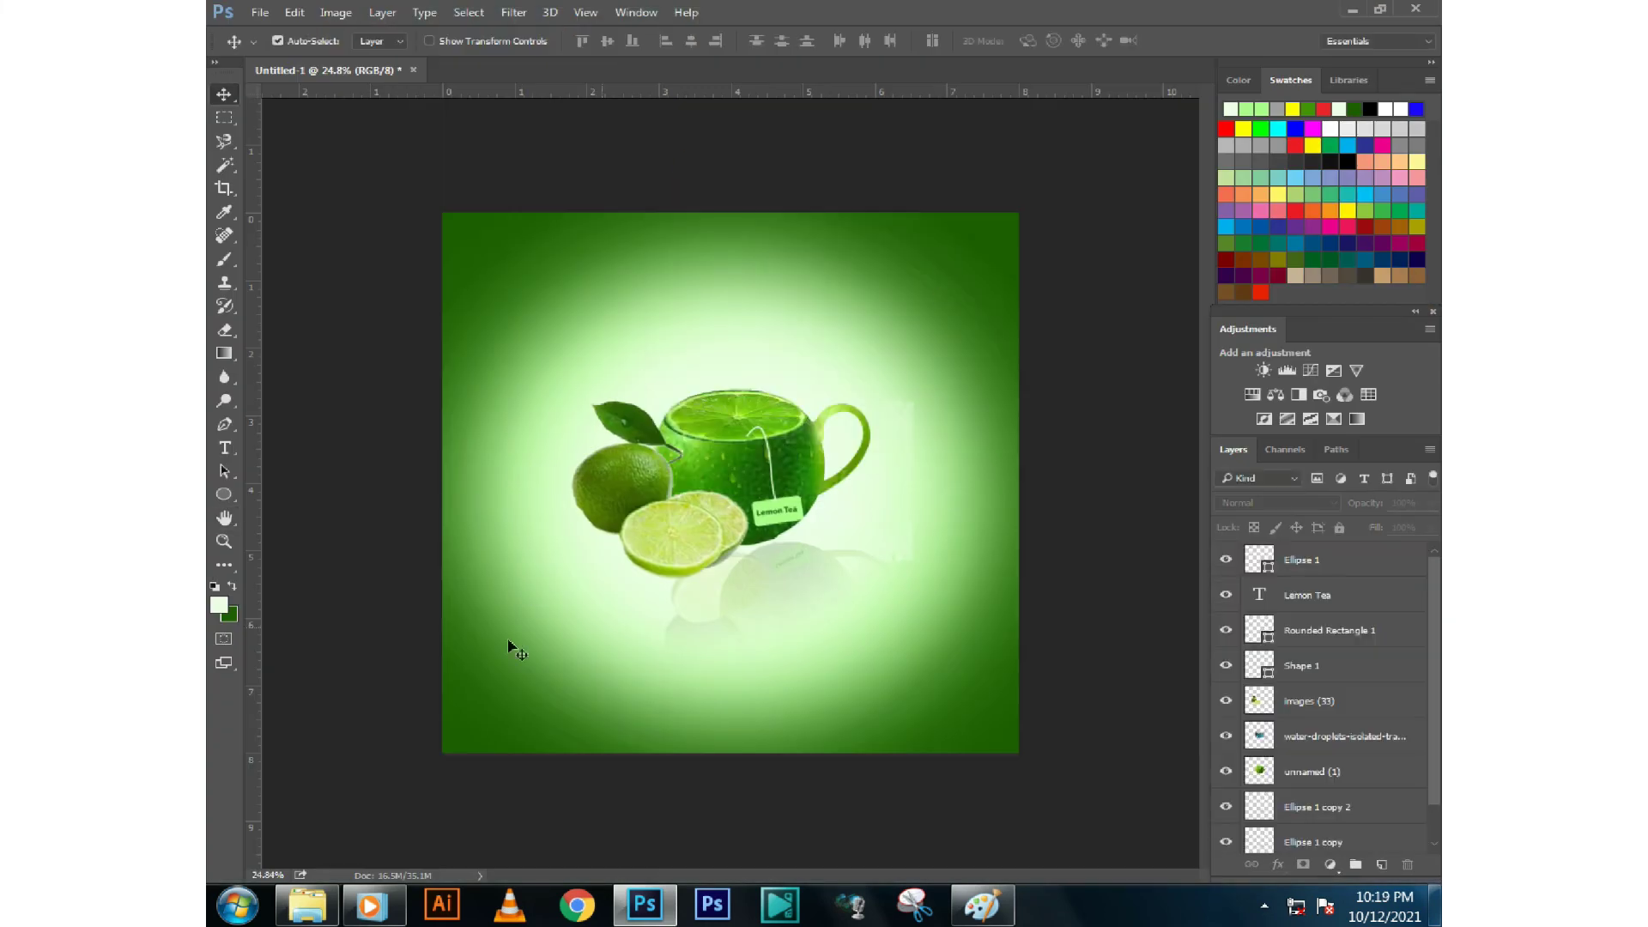
In Windows Explorer, browse to Youtube > Editing and select the saved Lemon tea JPEG
click(308, 904)
click(661, 41)
double_click(673, 434)
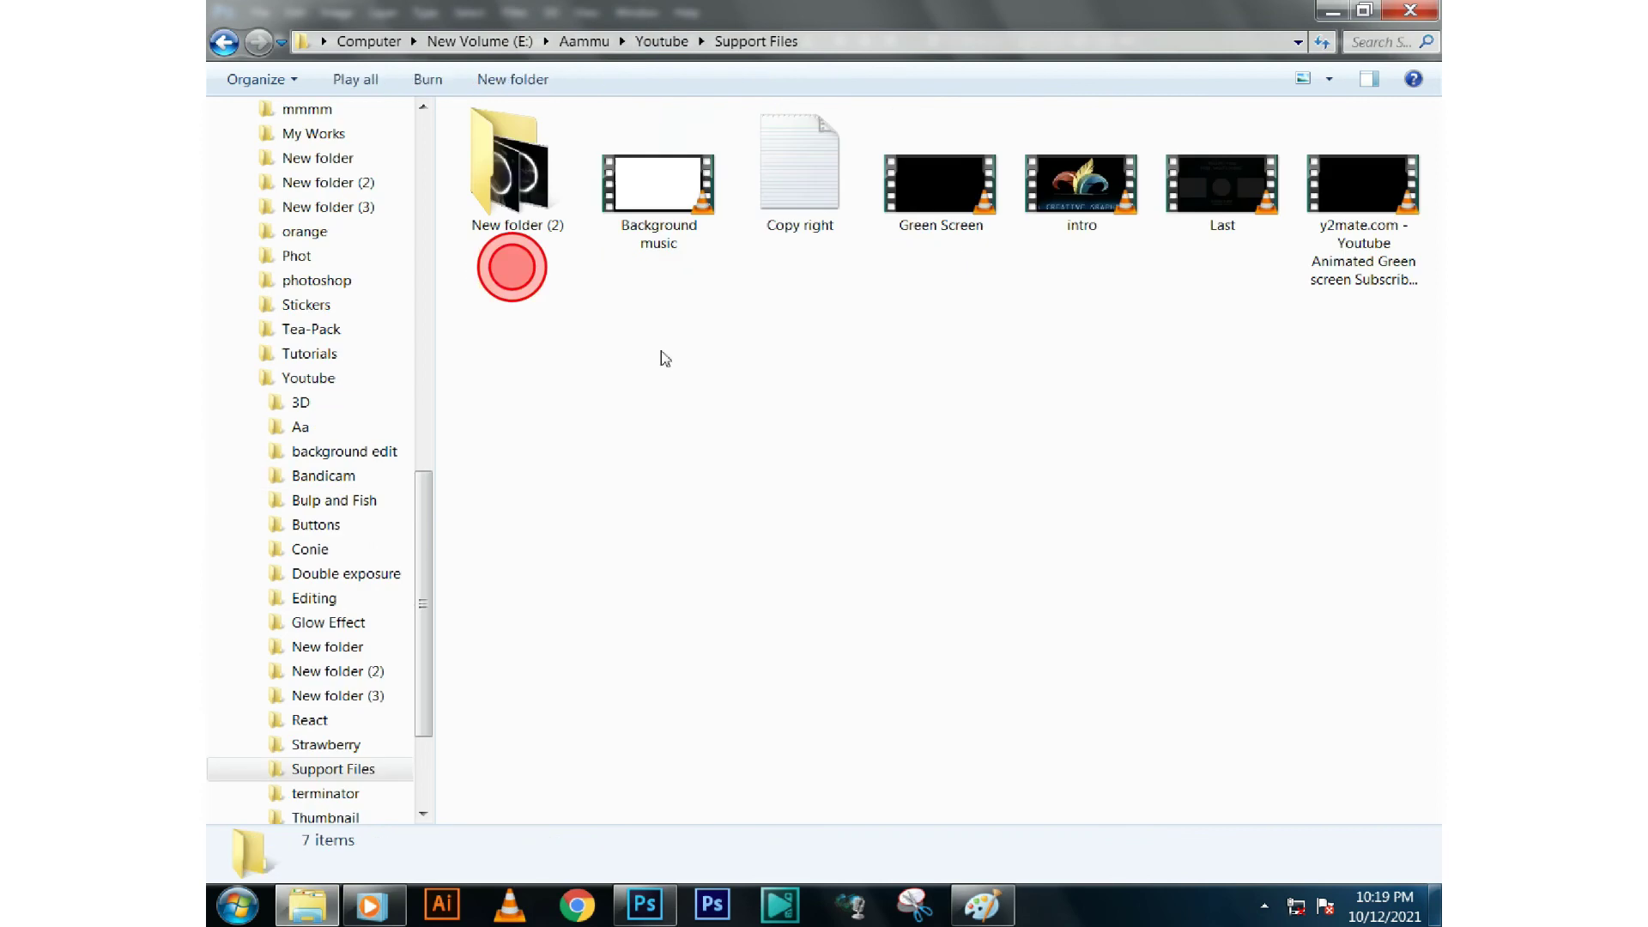
click(661, 42)
double_click(657, 266)
click(847, 473)
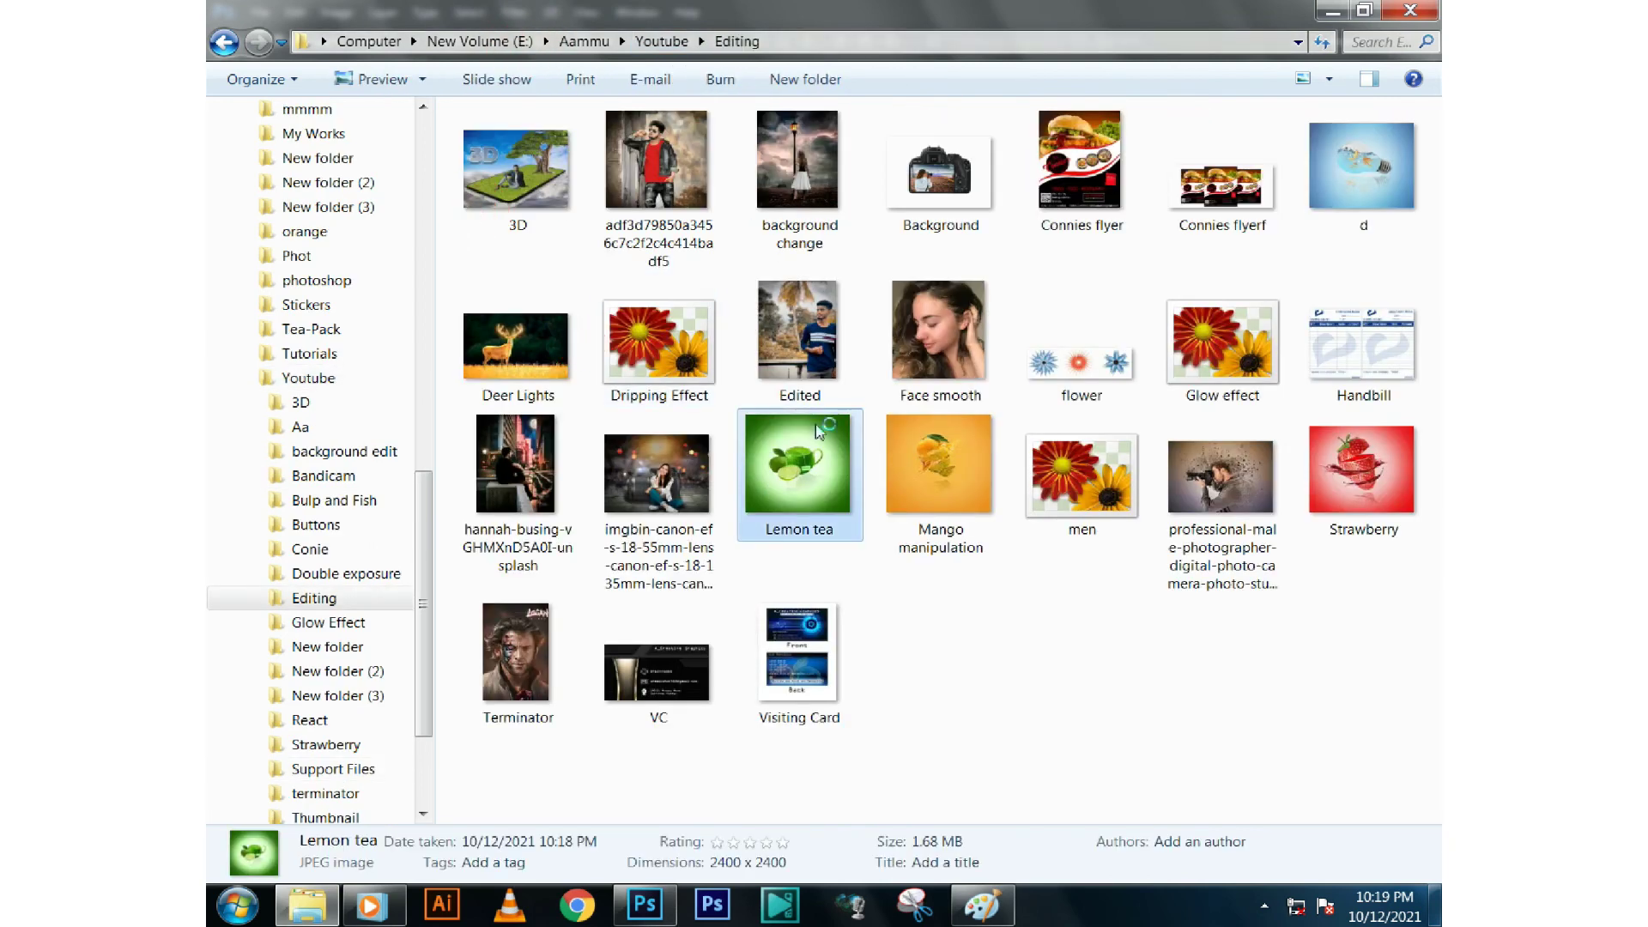